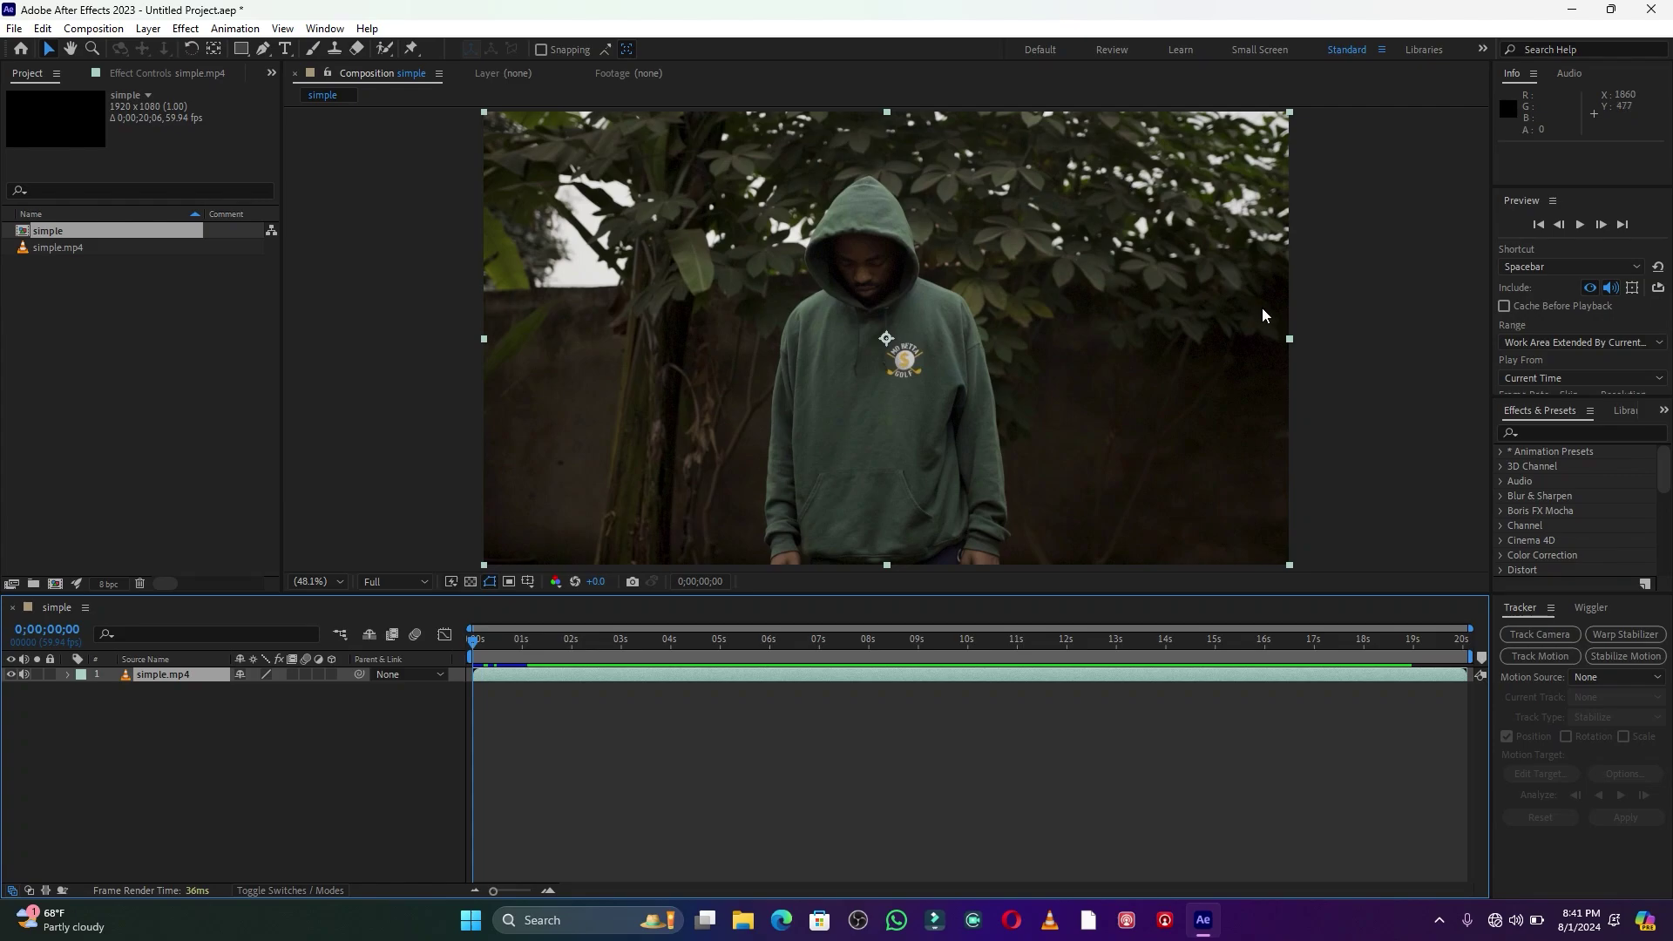
- Import Tameng.mp4 from the Dr Strange folder and place it above simple.mp4 in the composition
{"action": "key", "text": "space"}
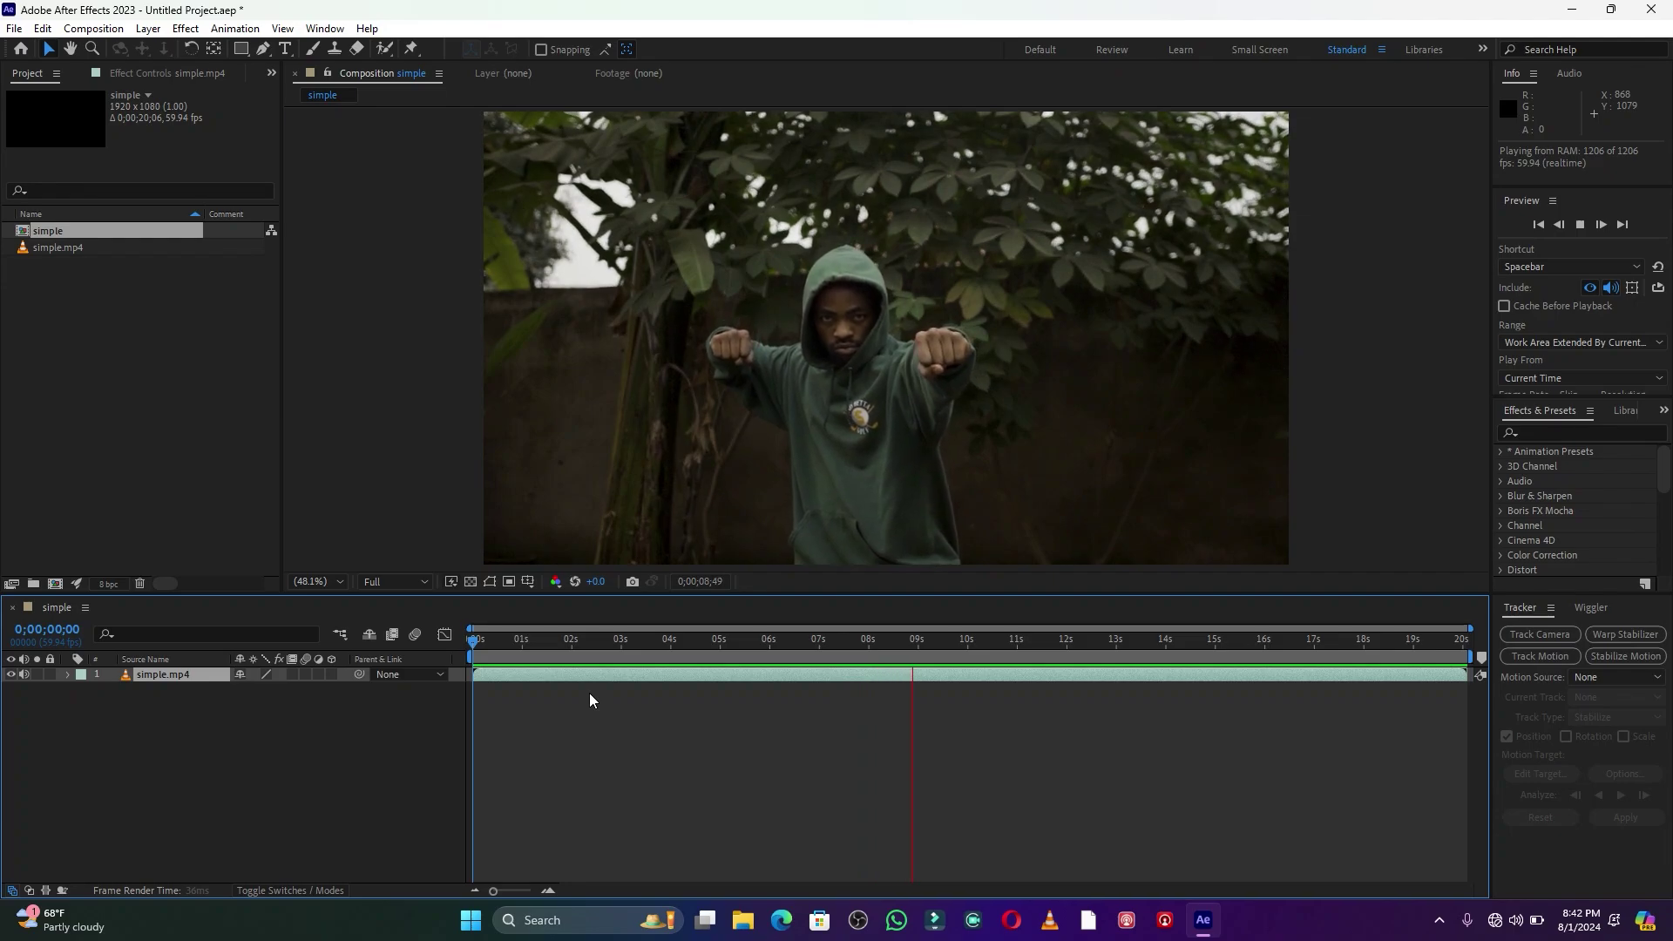
{"action": "left_click_drag", "start_coordinate": [866, 641], "coordinate": [608, 679]}
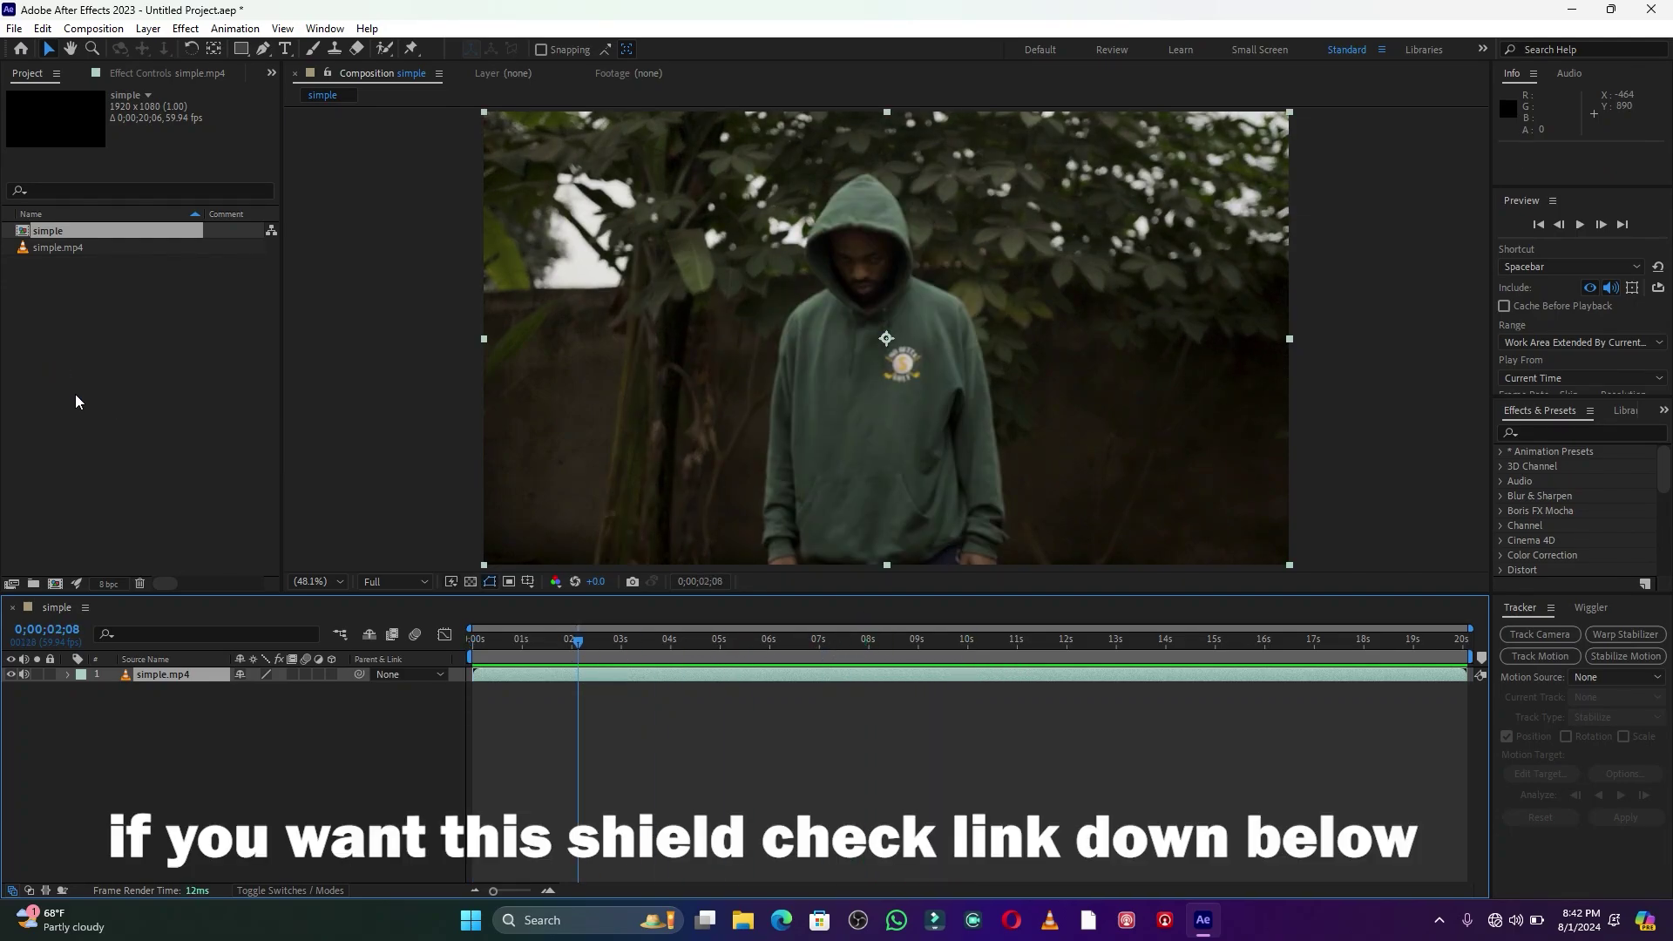
{"action": "double_click", "coordinate": [91, 416]}
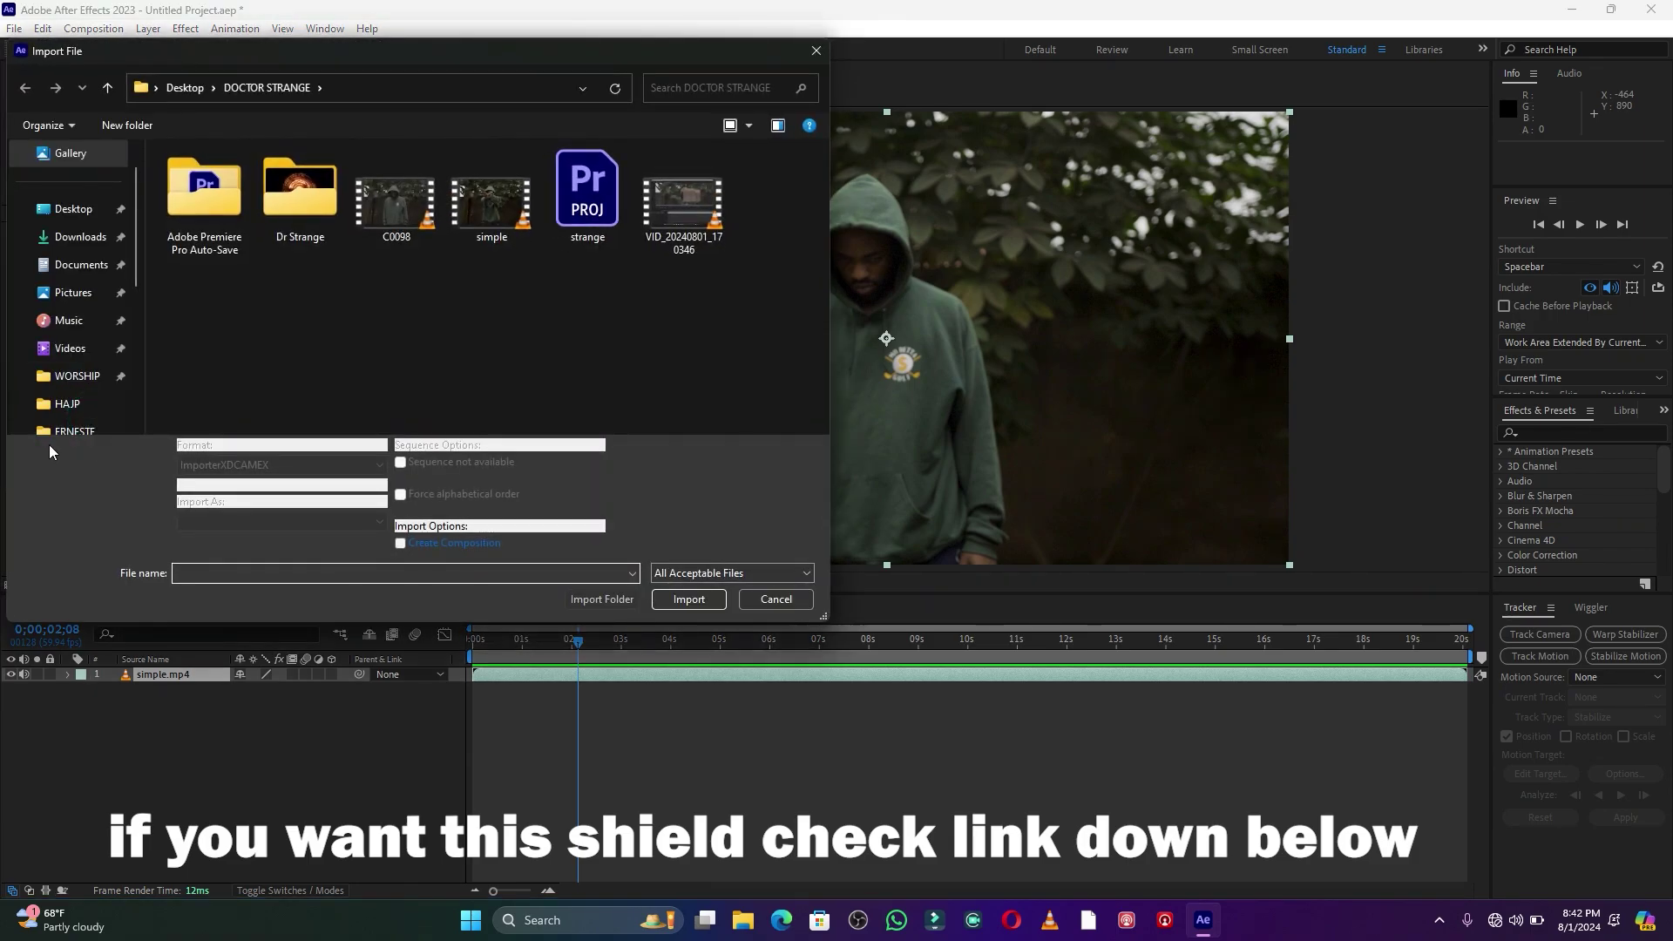
{"action": "double_click", "coordinate": [304, 200]}
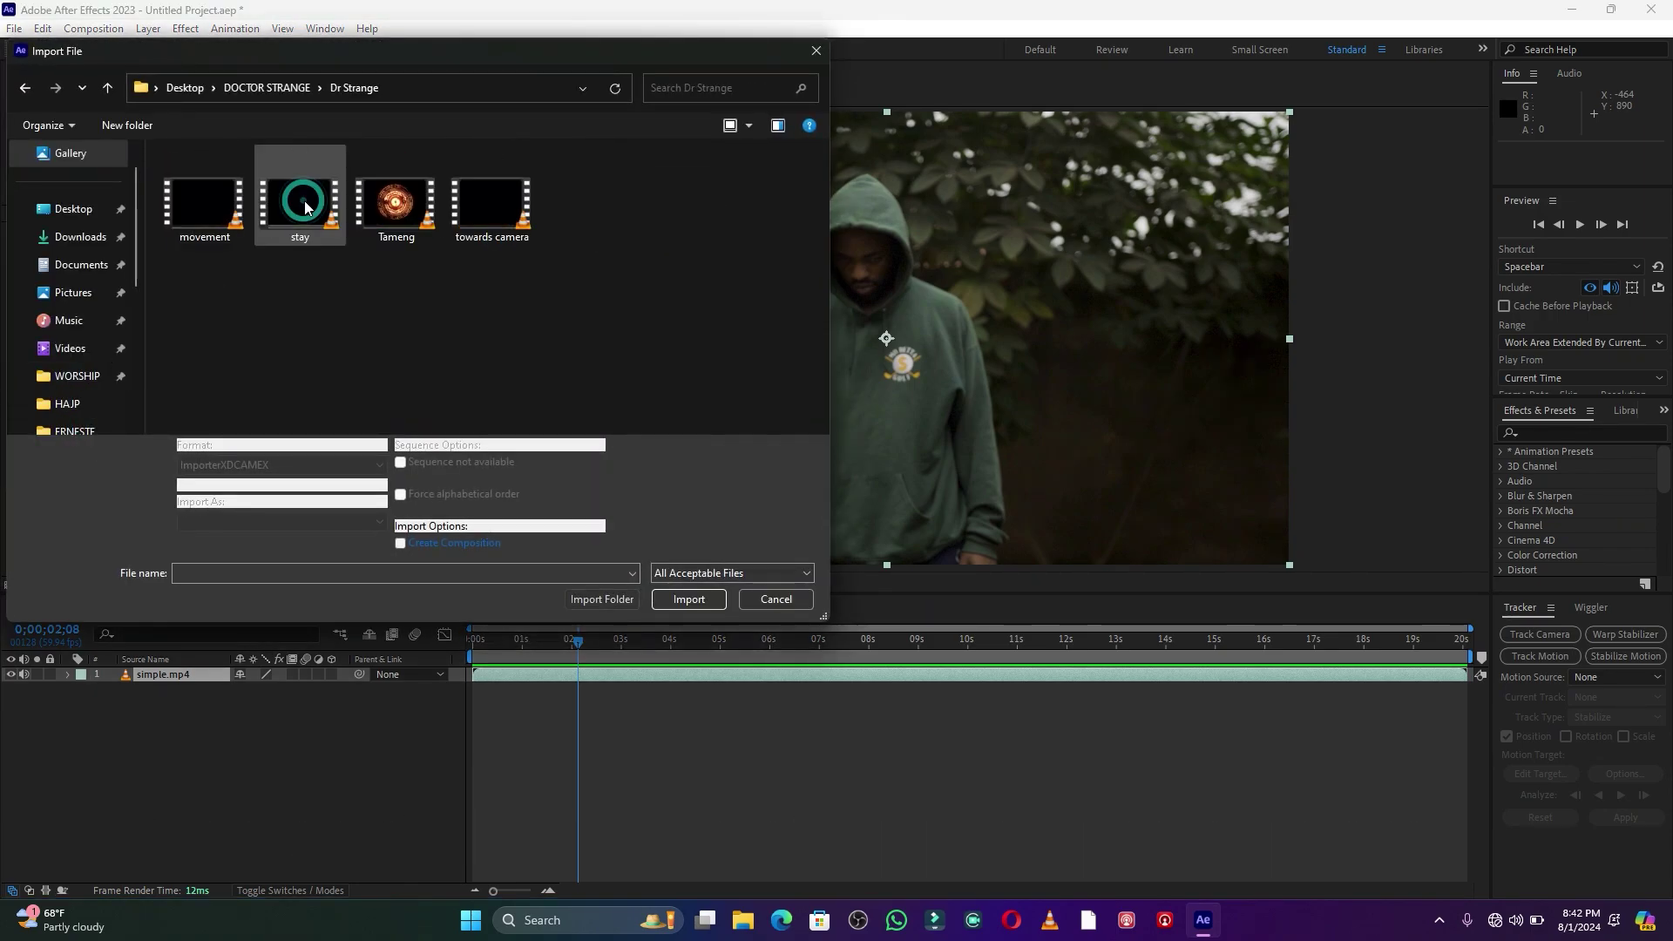
{"action": "double_click", "coordinate": [384, 217]}
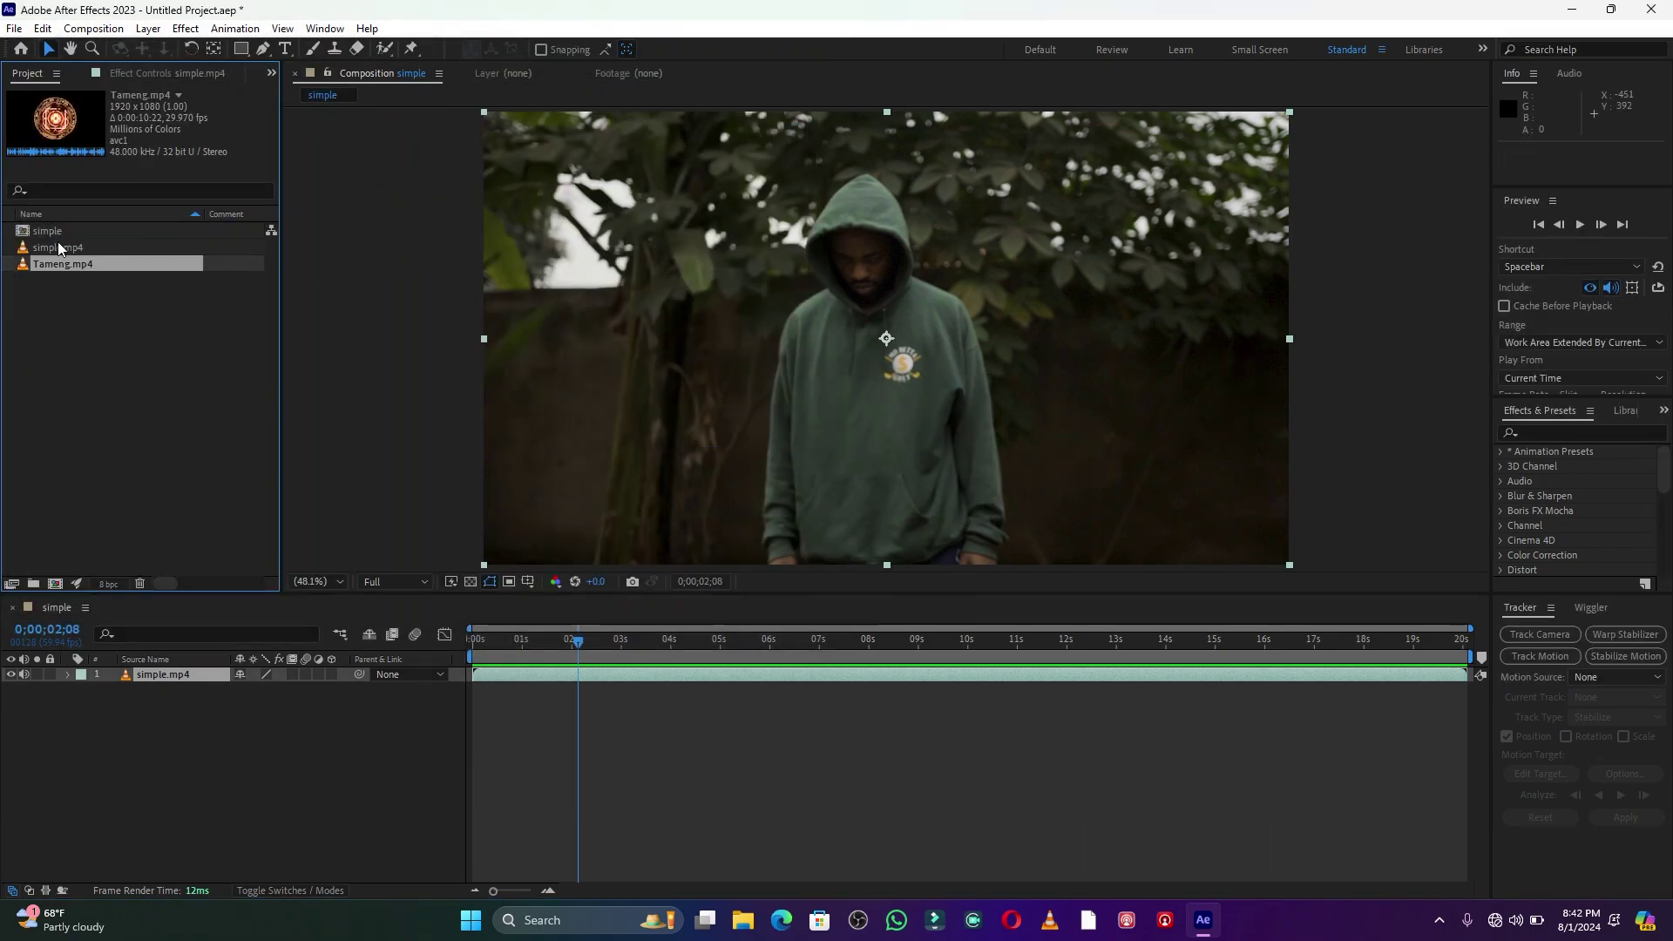
{"action": "left_click_drag", "start_coordinate": [66, 262], "coordinate": [140, 671]}
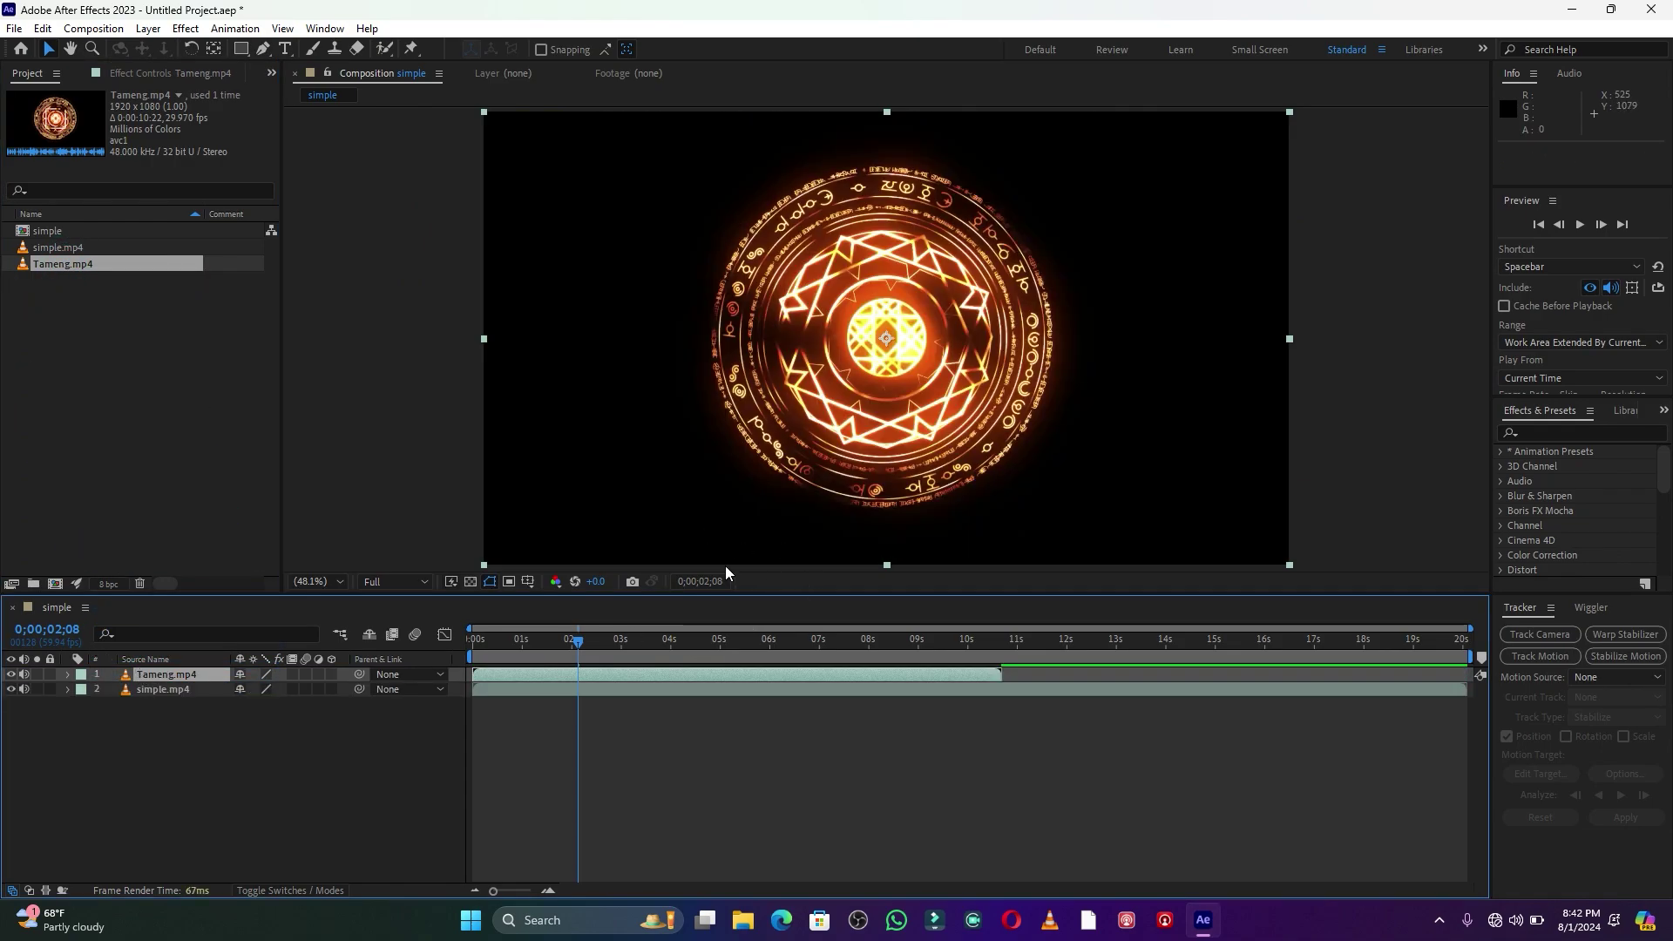
- Preview the shield clip and shift the Tameng.mp4 layer to start at 0;00;02;22
{"action": "left_click_drag", "start_coordinate": [579, 641], "coordinate": [507, 646]}
{"action": "key", "text": "space"}
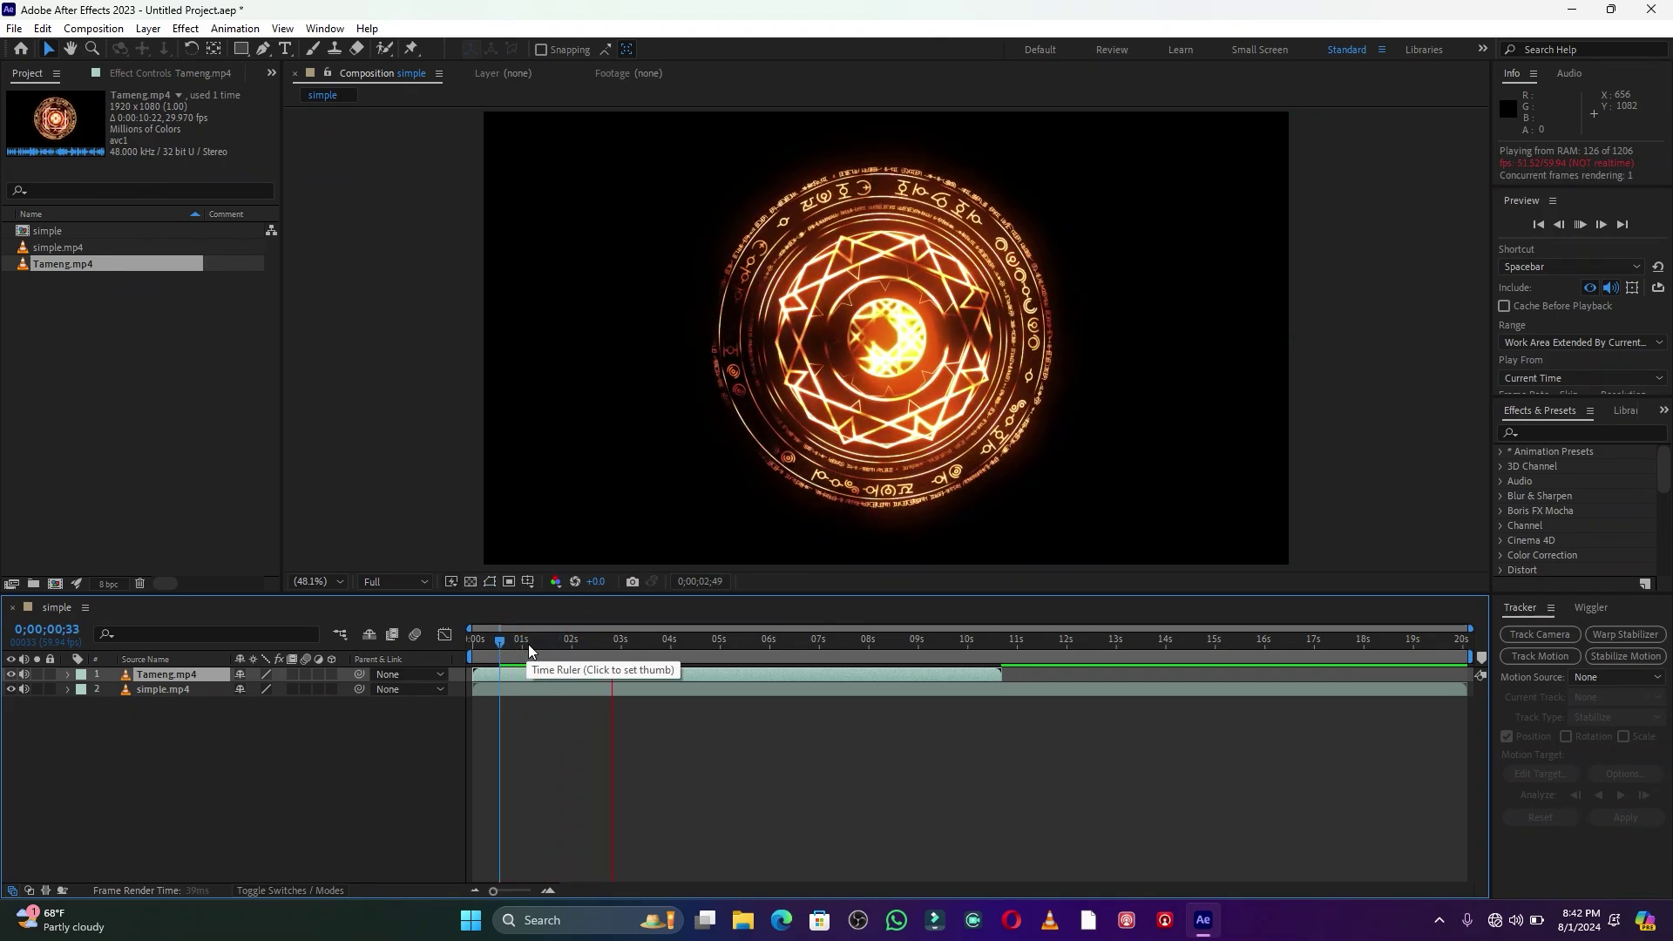
{"action": "left_click_drag", "start_coordinate": [557, 673], "coordinate": [675, 677]}
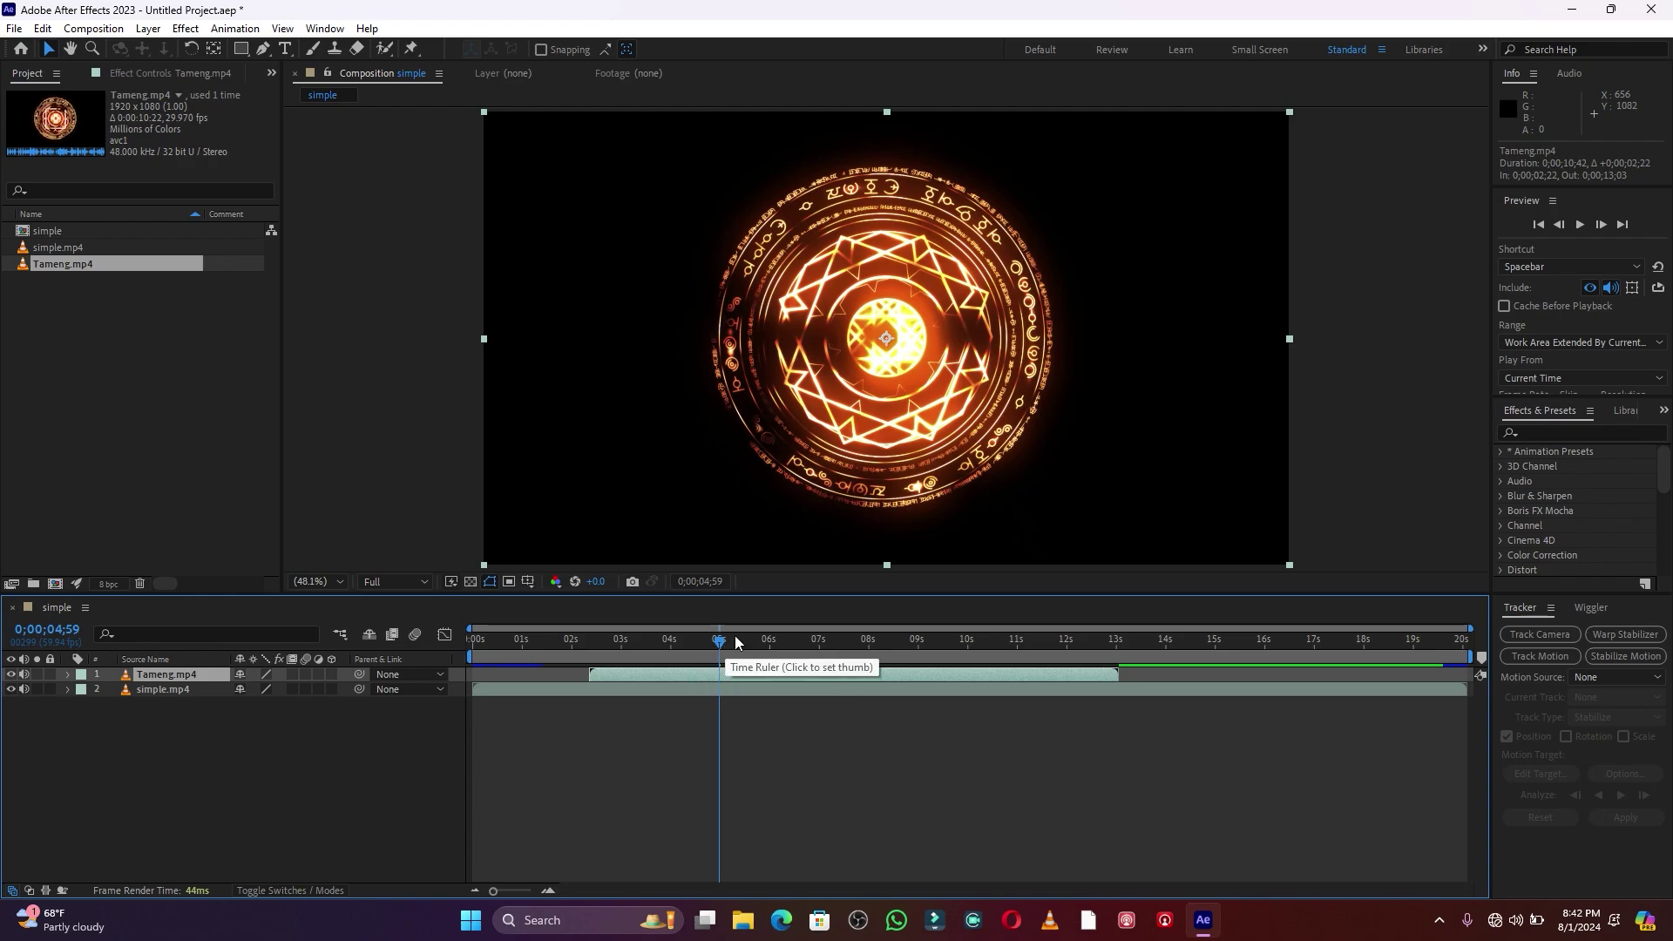
- Set the Tameng.mp4 layer's blending mode to Screen
{"action": "left_click", "coordinate": [292, 890]}
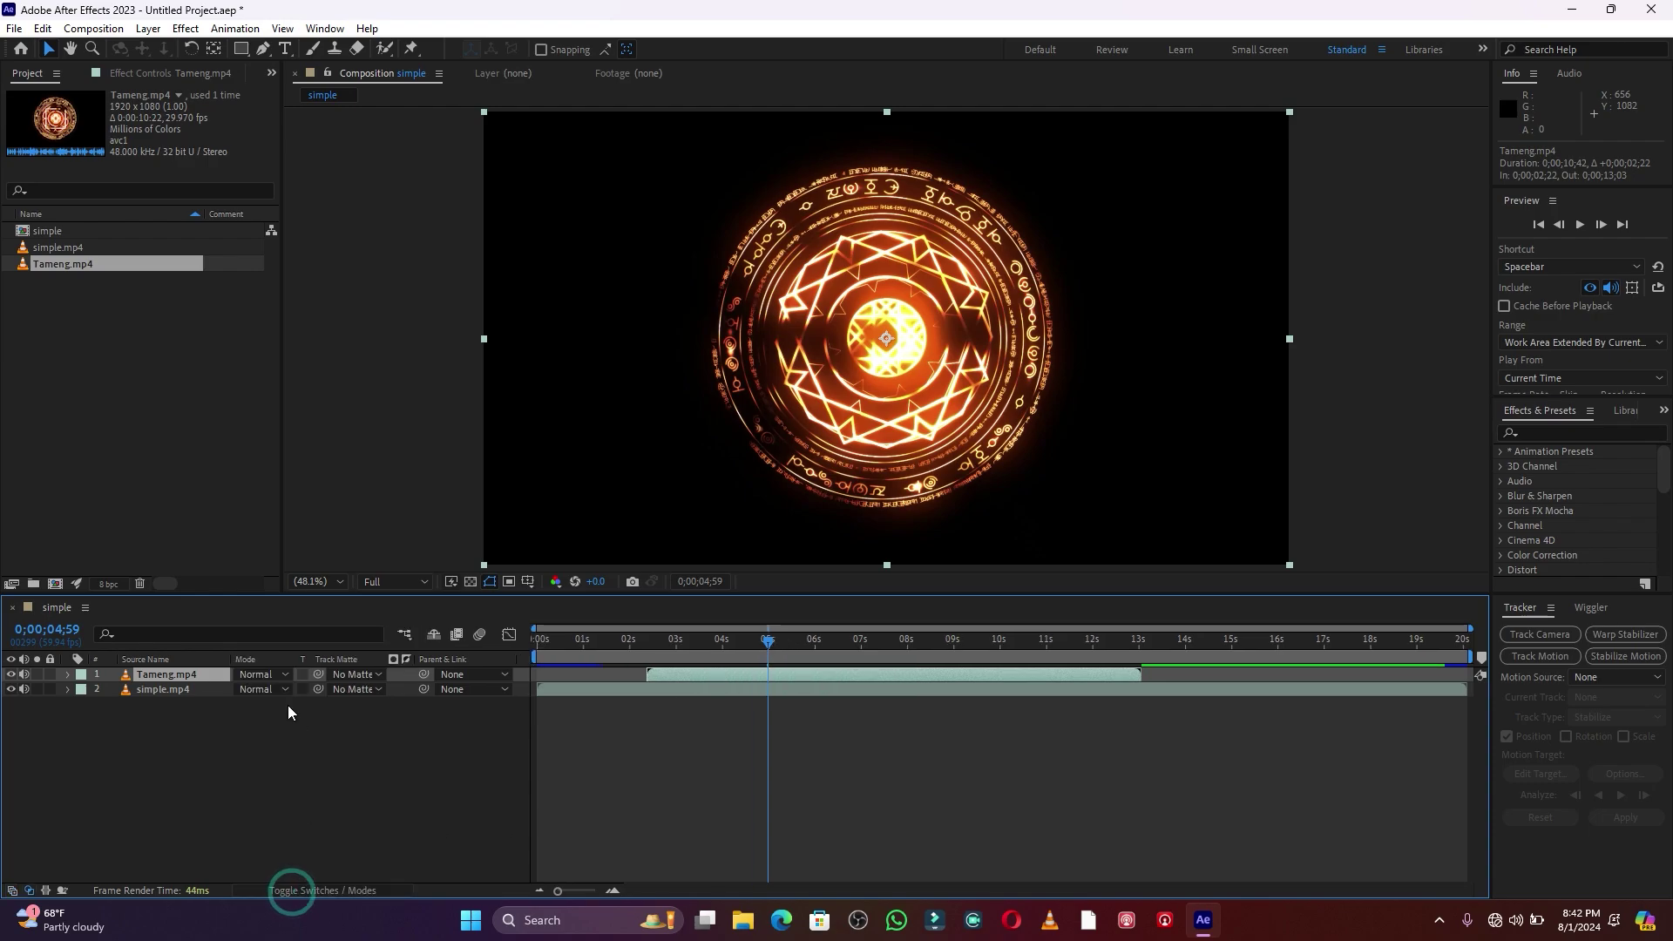
{"action": "left_click", "coordinate": [262, 674]}
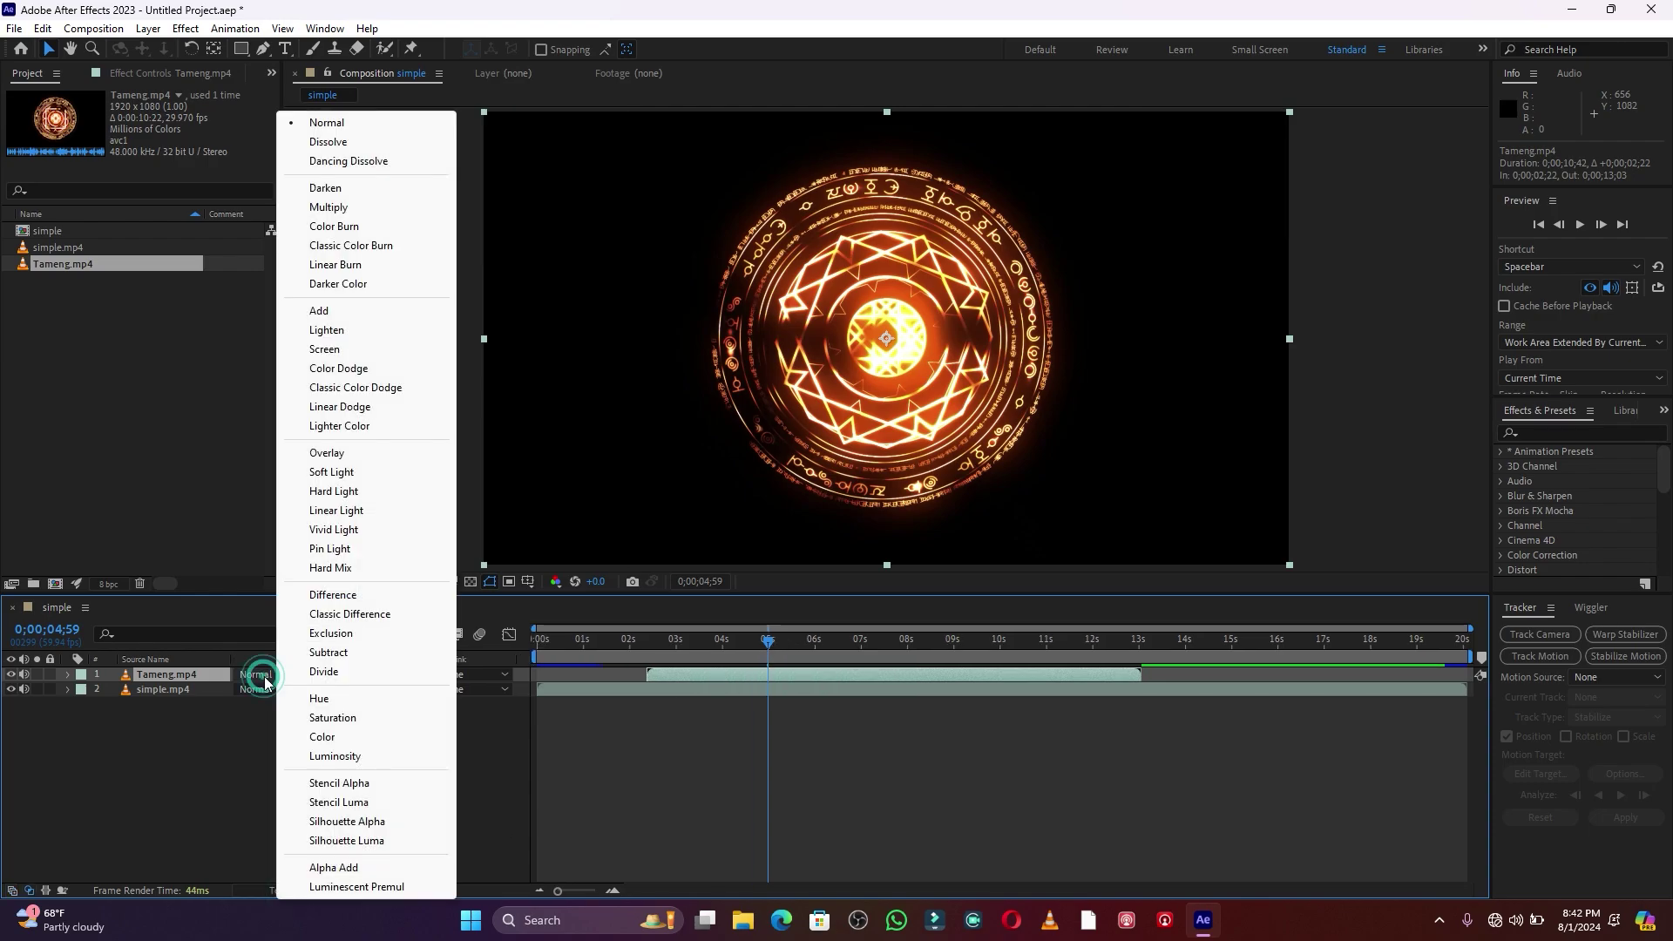
{"action": "left_click", "coordinate": [337, 349]}
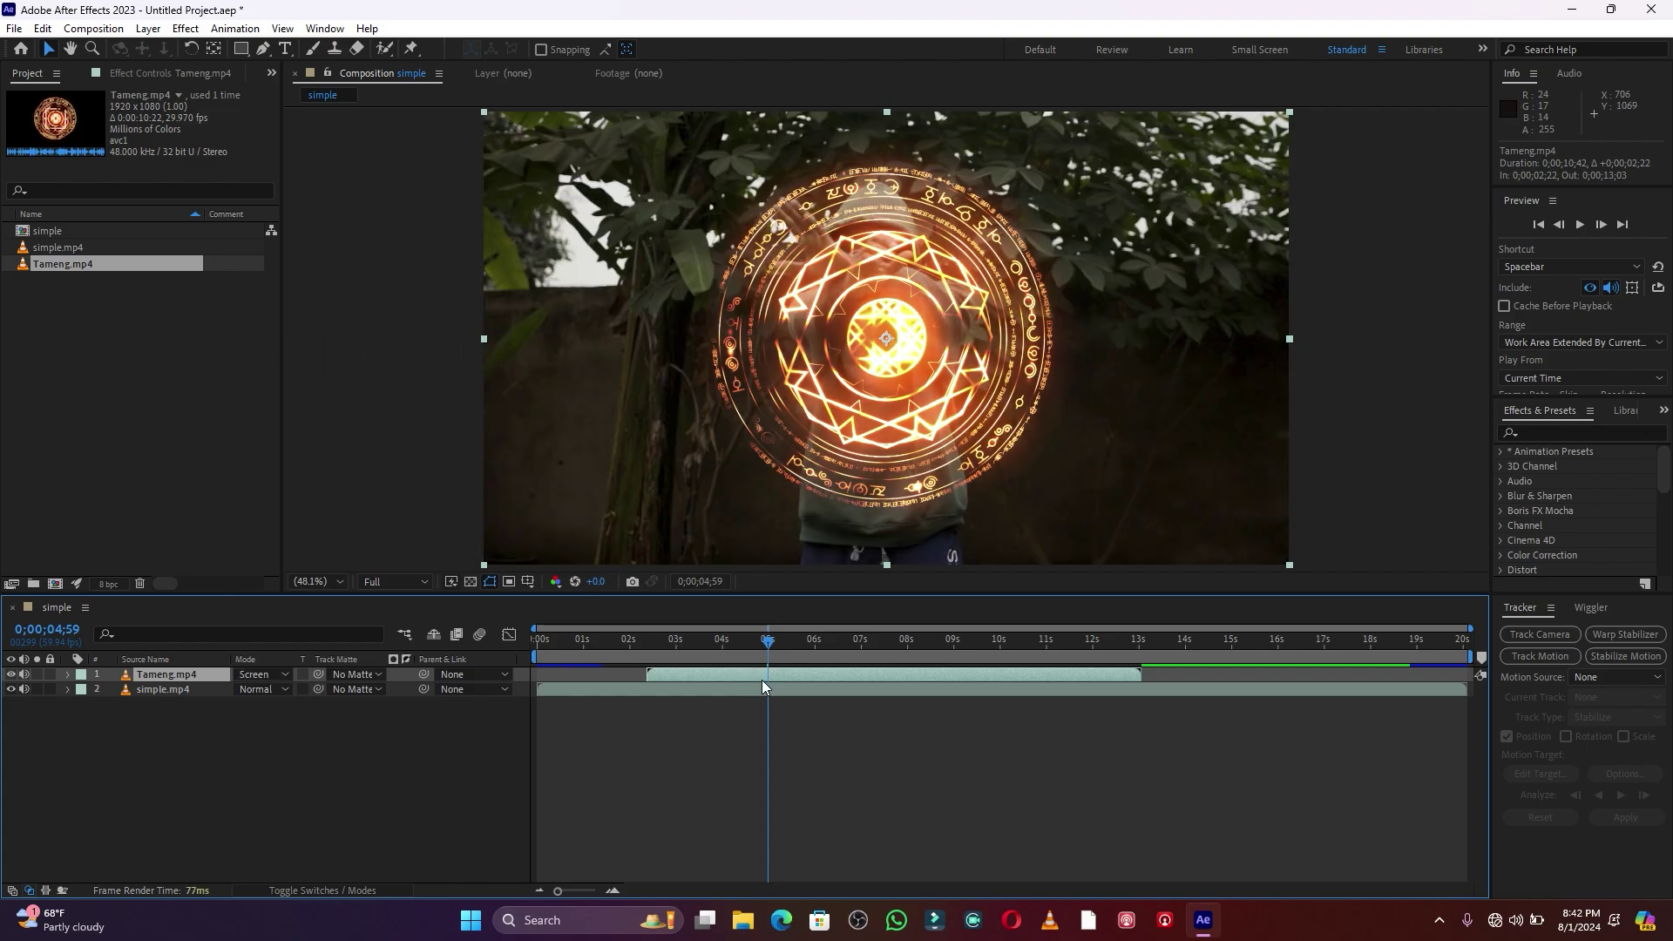
- Scale the Tameng.mp4 shield layer down to 42%
{"action": "left_click_drag", "start_coordinate": [734, 672], "coordinate": [785, 683]}
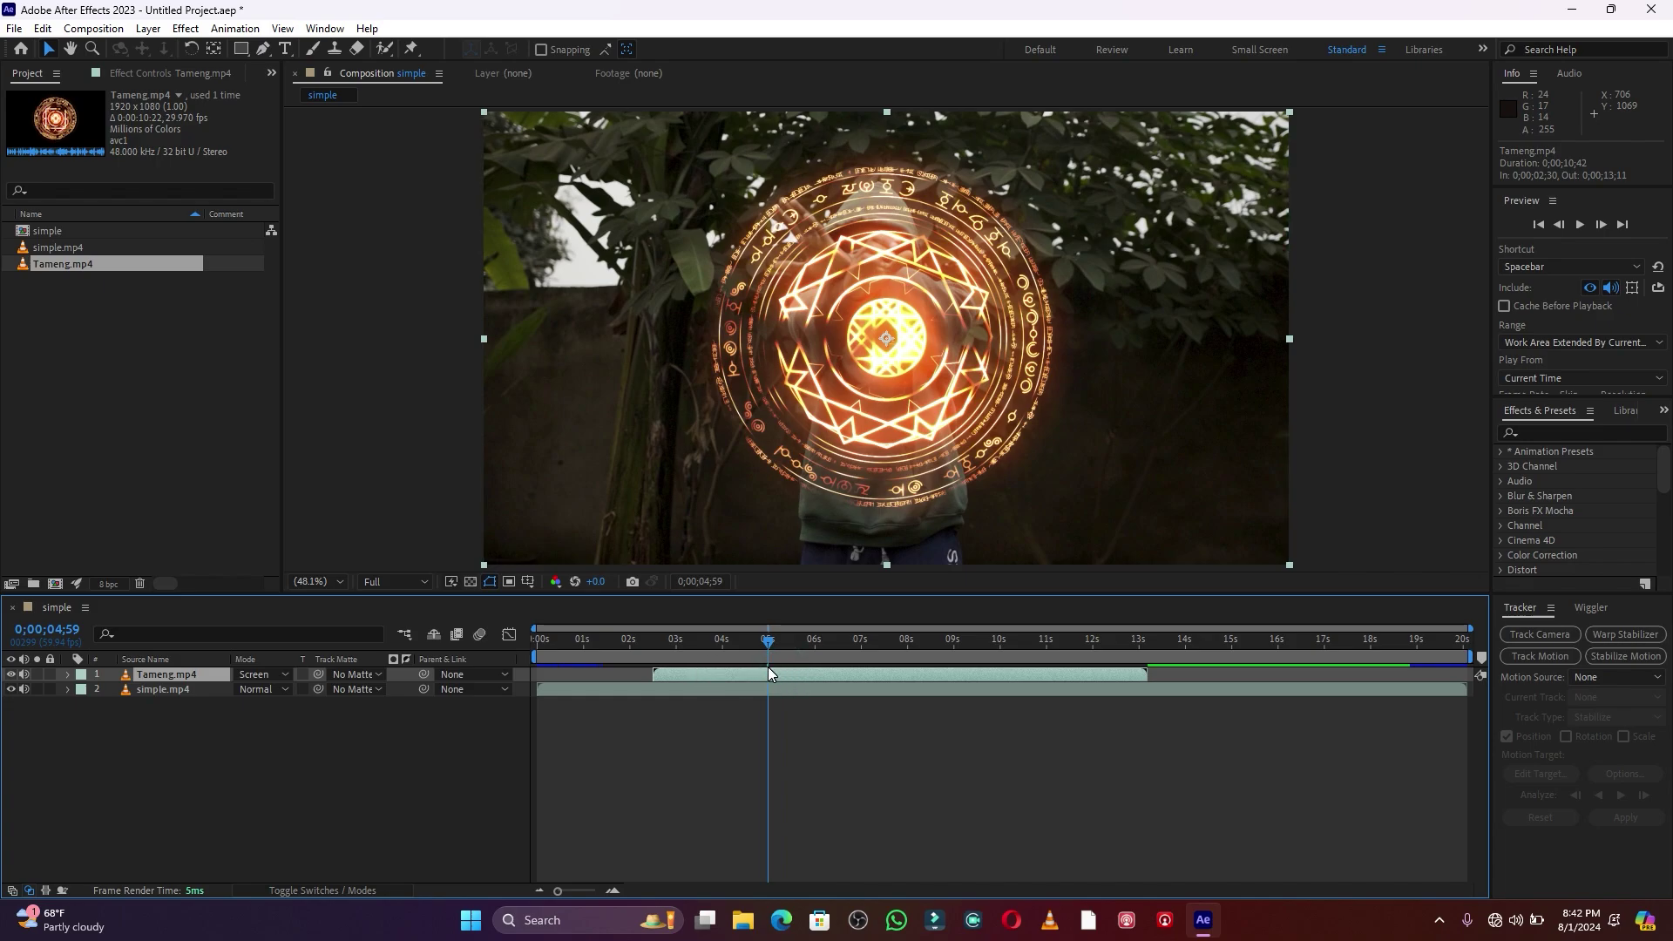
{"action": "key", "text": "s"}
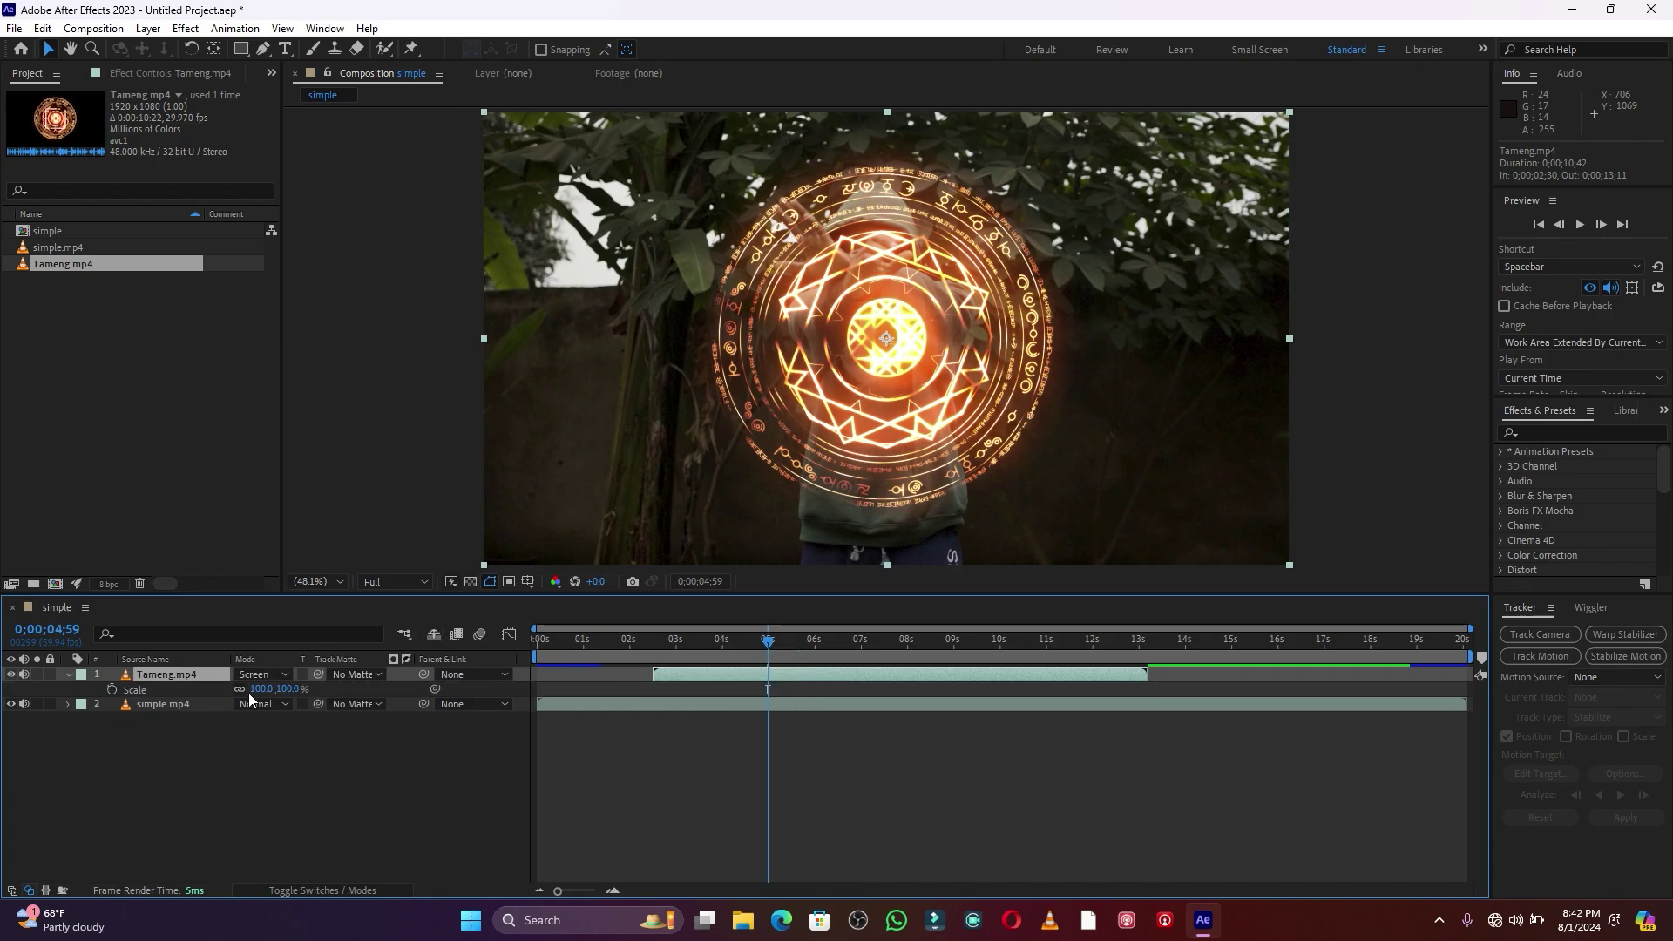
{"action": "left_click_drag", "start_coordinate": [266, 692], "coordinate": [218, 696]}
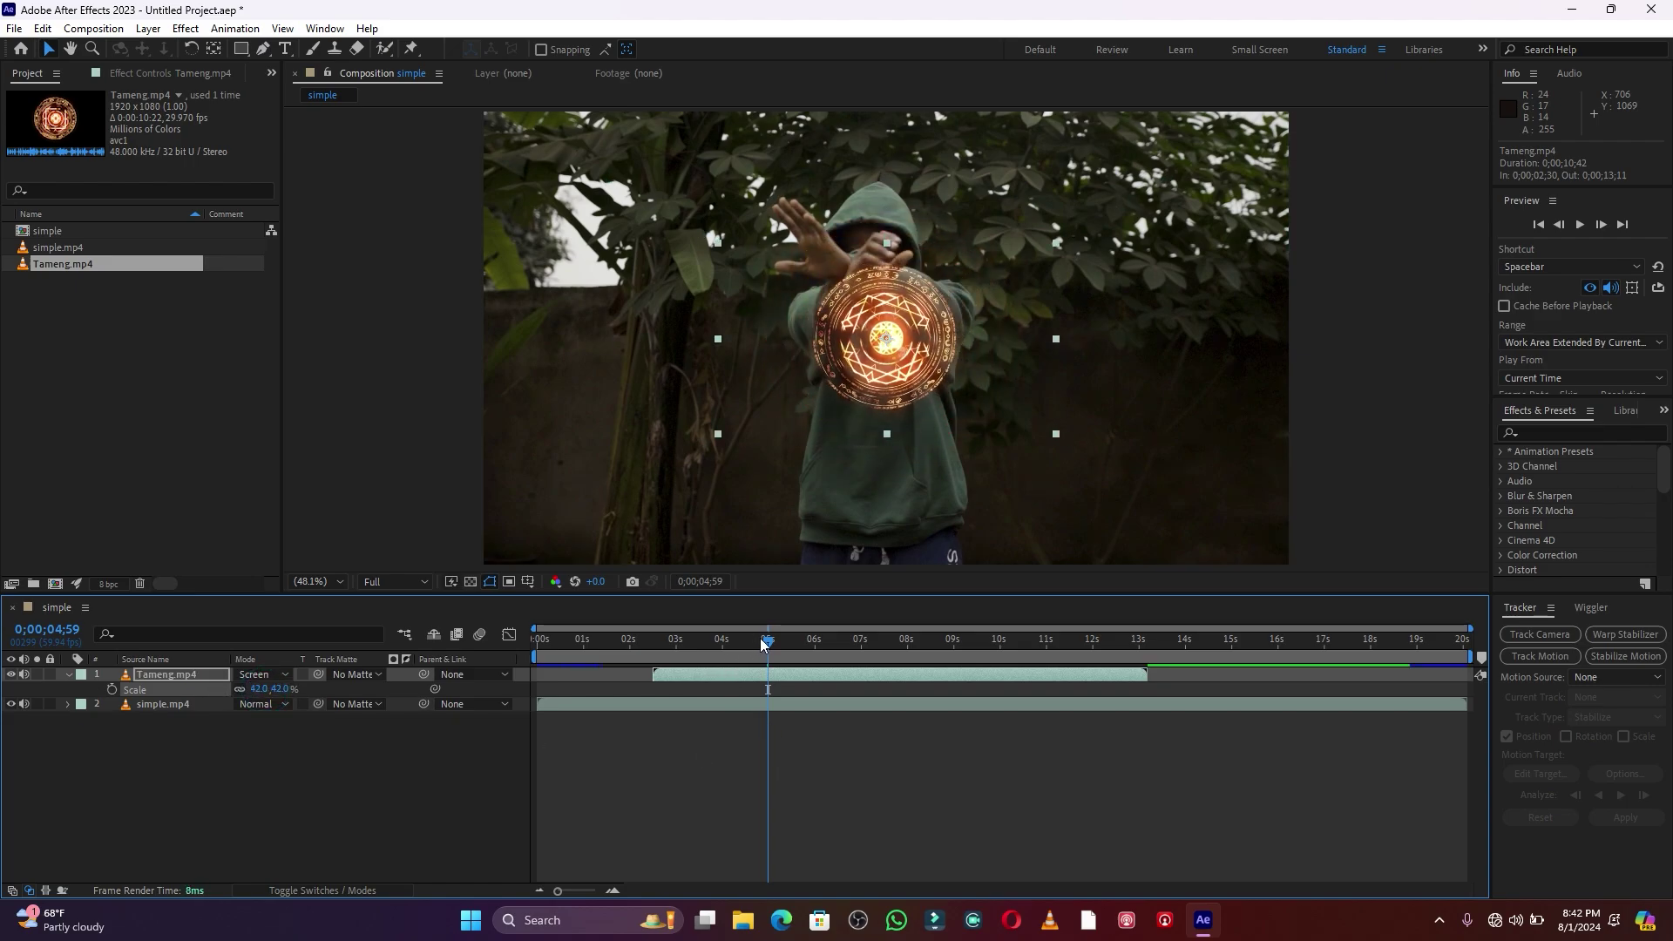
- Find the frame where the hands are crossed and make the Tameng.mp4 layer start at 0;00;06;00
{"action": "left_click_drag", "start_coordinate": [760, 638], "coordinate": [1127, 694]}
{"action": "key", "text": "space"}
{"action": "key", "text": "space"}
{"action": "left_click_drag", "start_coordinate": [826, 644], "coordinate": [746, 643]}
{"action": "key", "text": "space"}
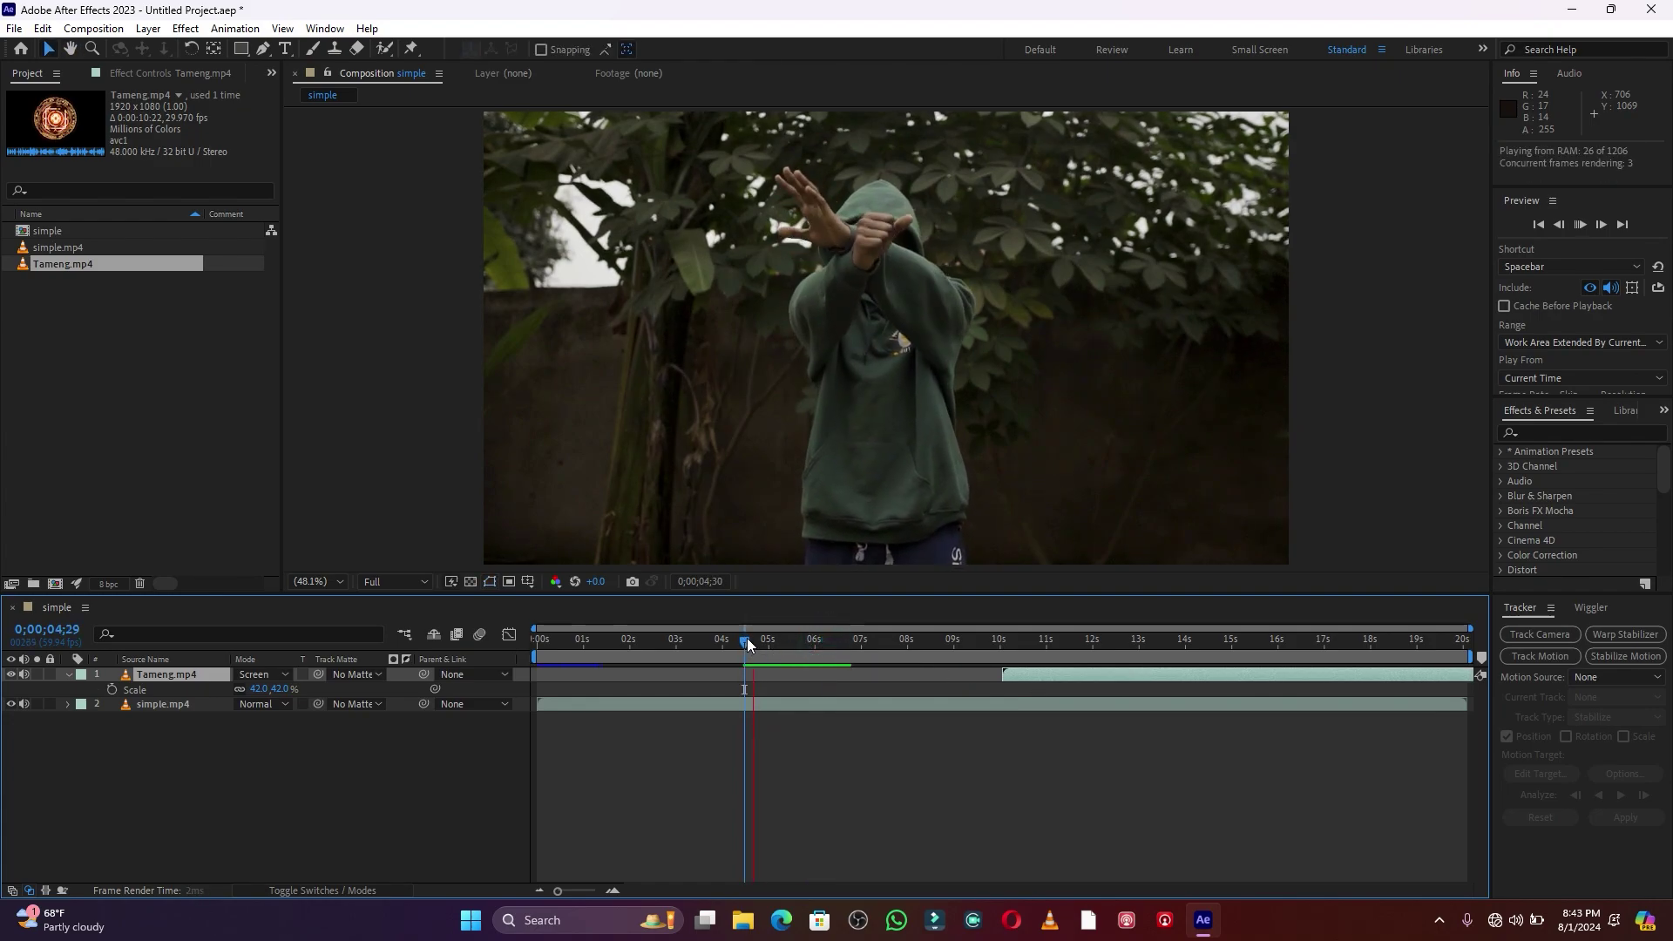
{"action": "key", "text": "space"}
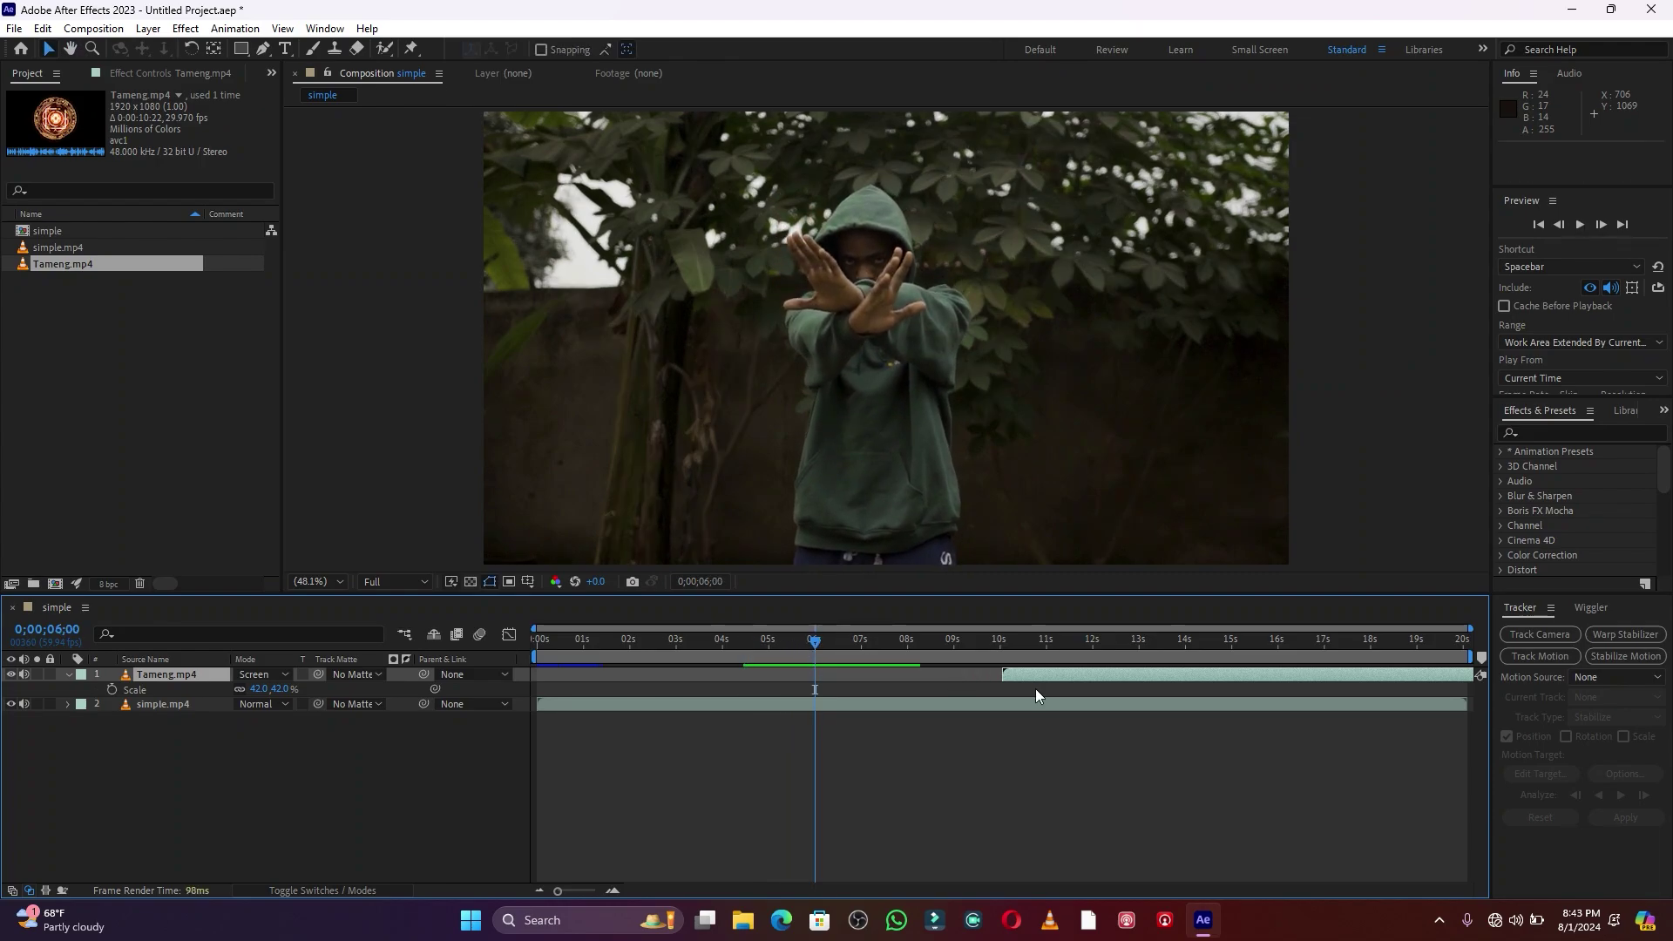
{"action": "left_click_drag", "start_coordinate": [1054, 676], "coordinate": [870, 676]}
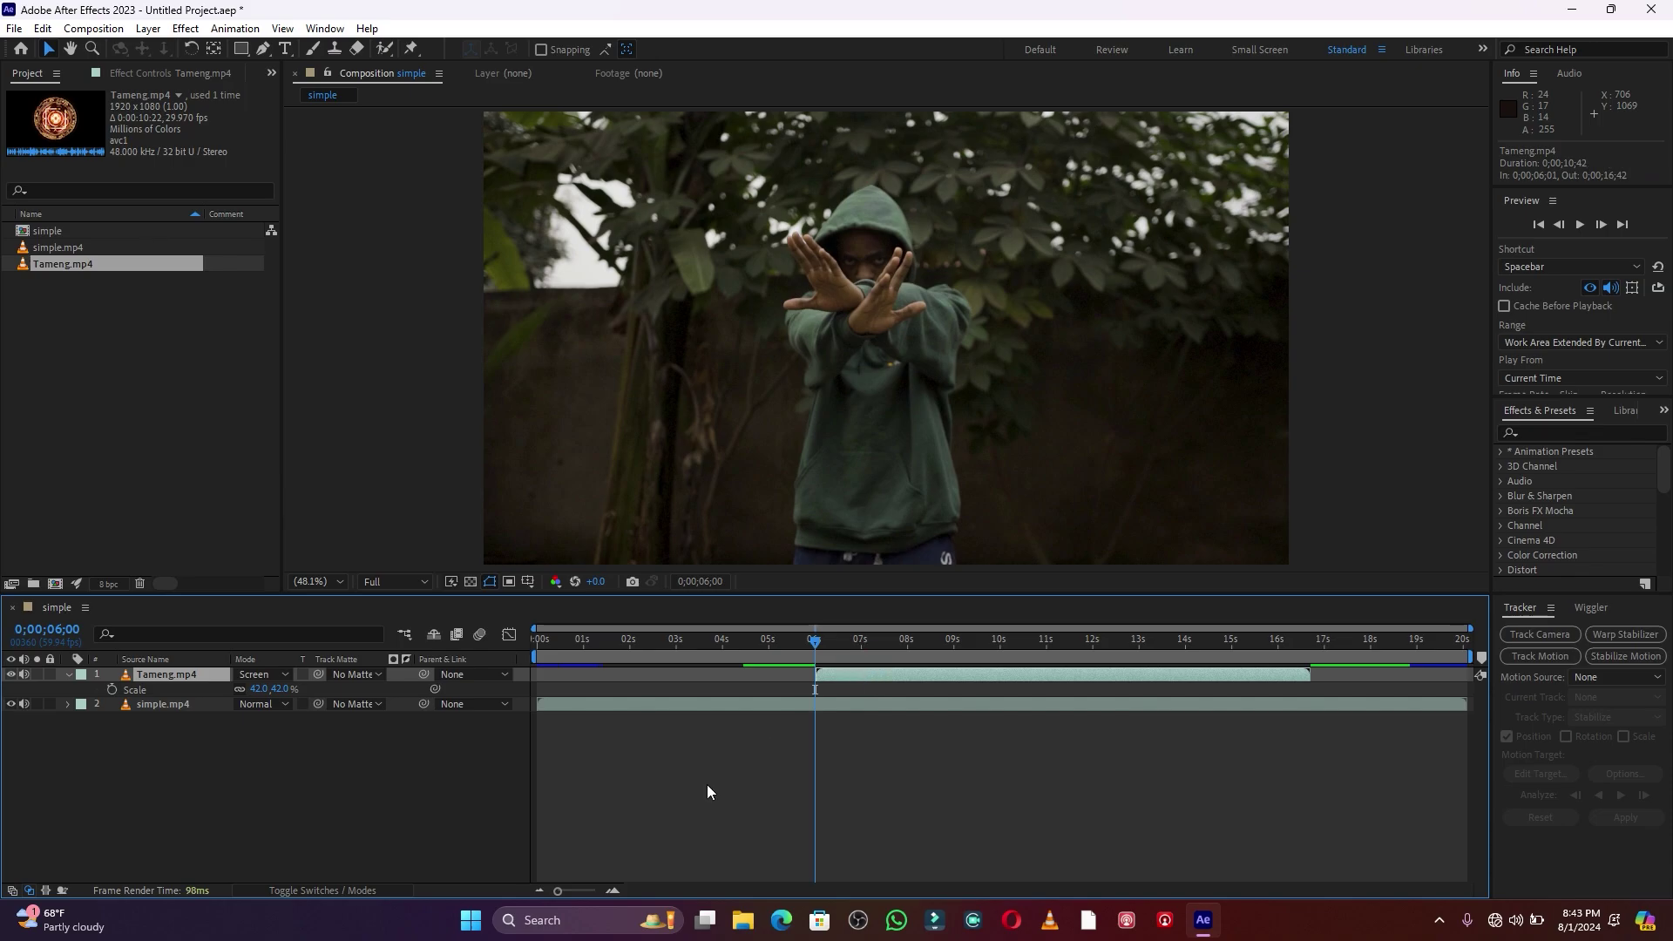
{"action": "left_click_drag", "start_coordinate": [567, 887], "coordinate": [594, 889]}
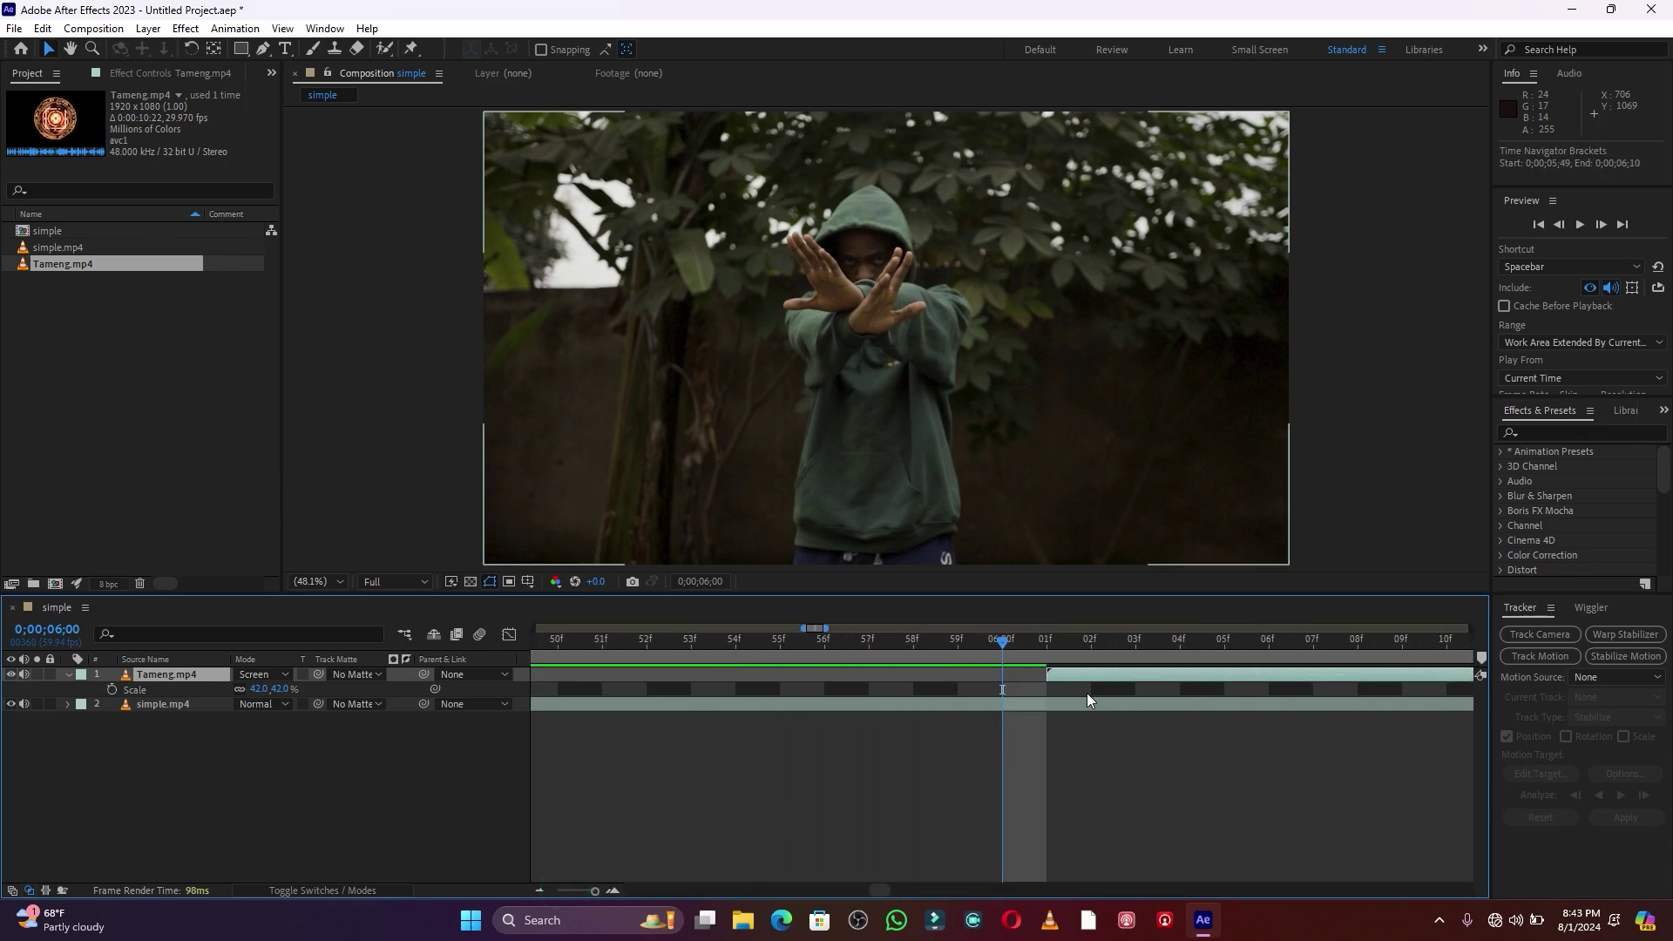
{"action": "left_click_drag", "start_coordinate": [1091, 676], "coordinate": [1063, 676]}
- Move the shield in the composition so it is centred over the man's crossed hands
{"action": "left_click_drag", "start_coordinate": [596, 890], "coordinate": [577, 894]}
{"action": "left_click_drag", "start_coordinate": [928, 361], "coordinate": [900, 314]}
{"action": "left_click_drag", "start_coordinate": [578, 890], "coordinate": [593, 882]}
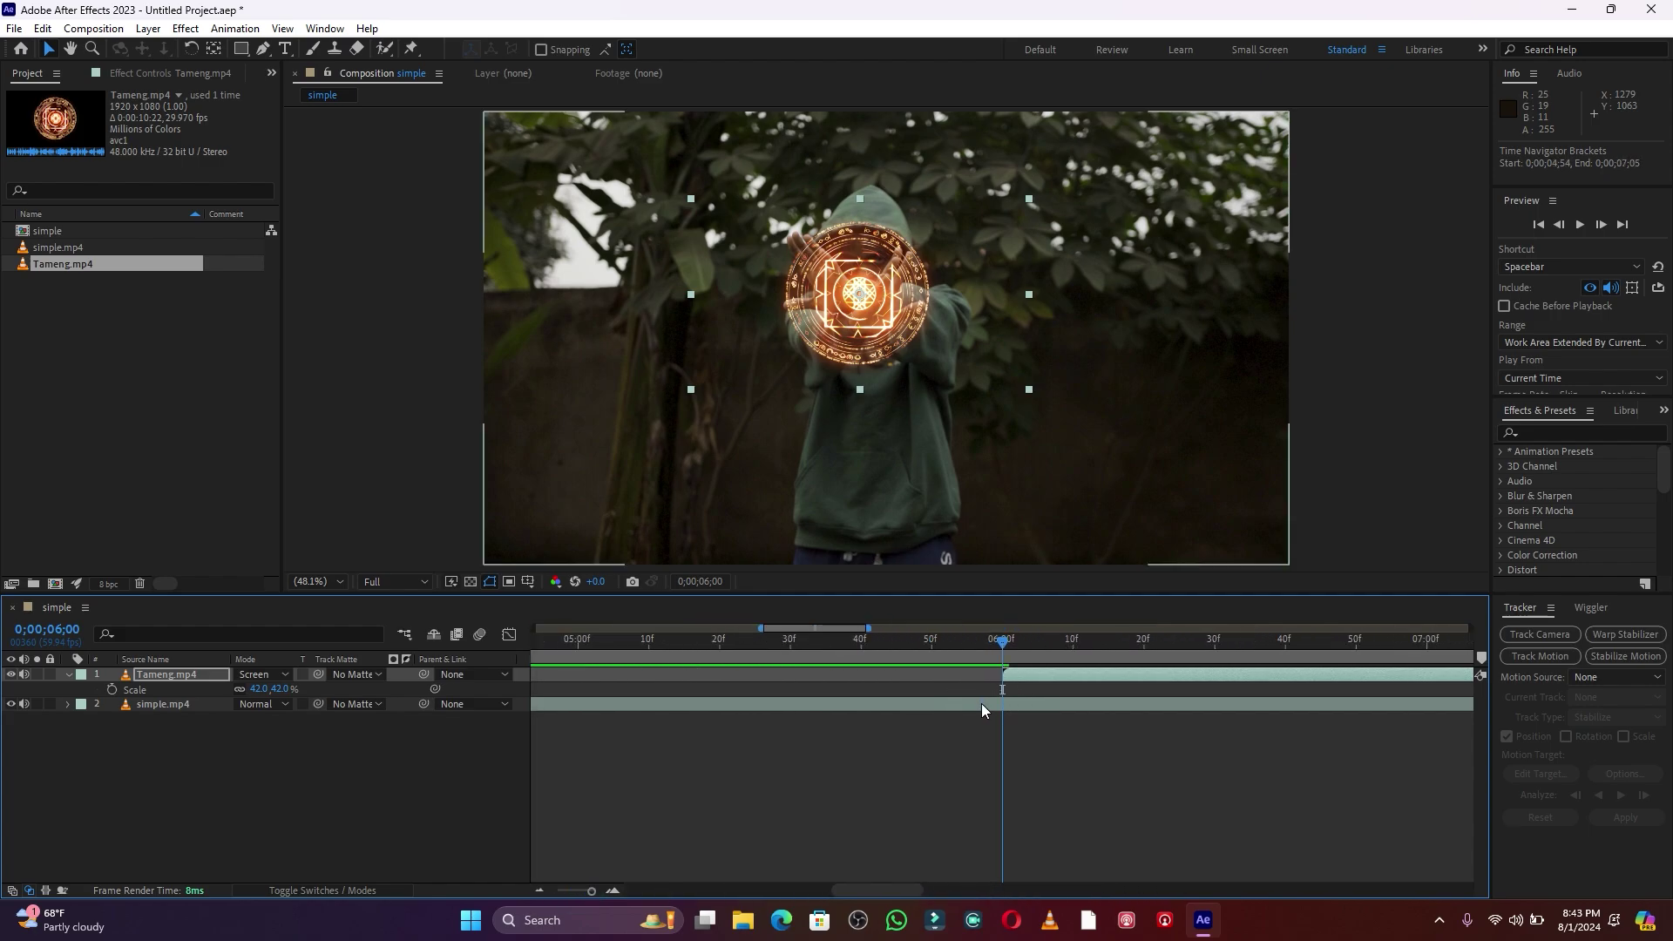
- Start Track Motion on the simple.mp4 layer at 0;00;06;00
{"action": "left_click", "coordinate": [981, 703]}
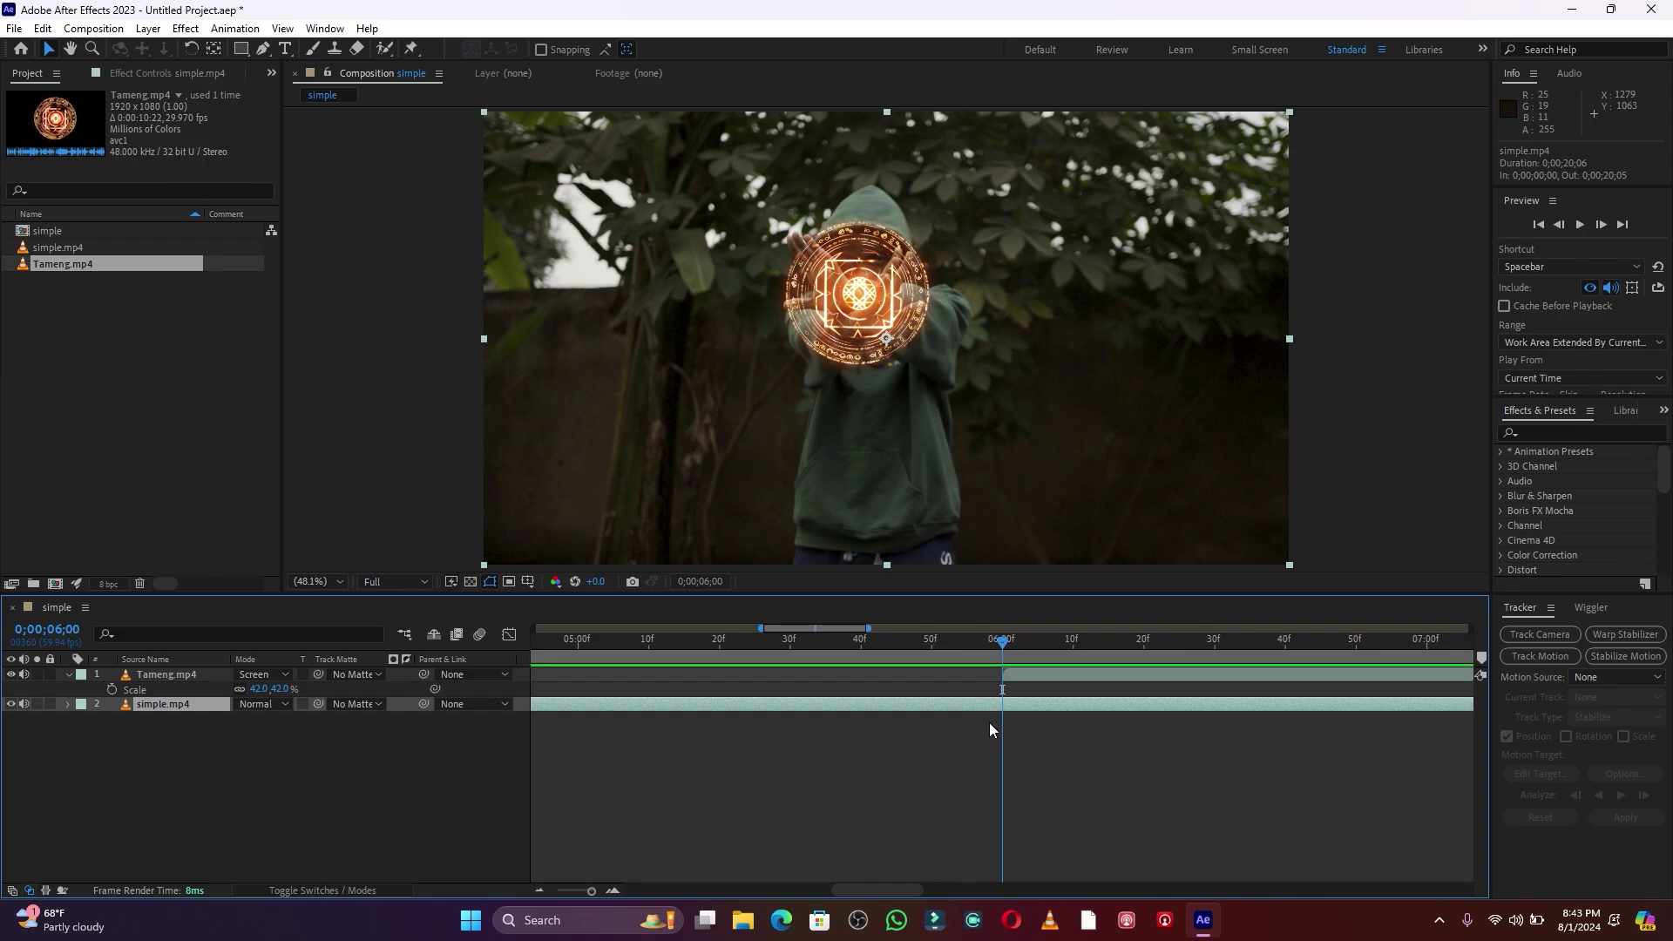
{"action": "left_click", "coordinate": [324, 28]}
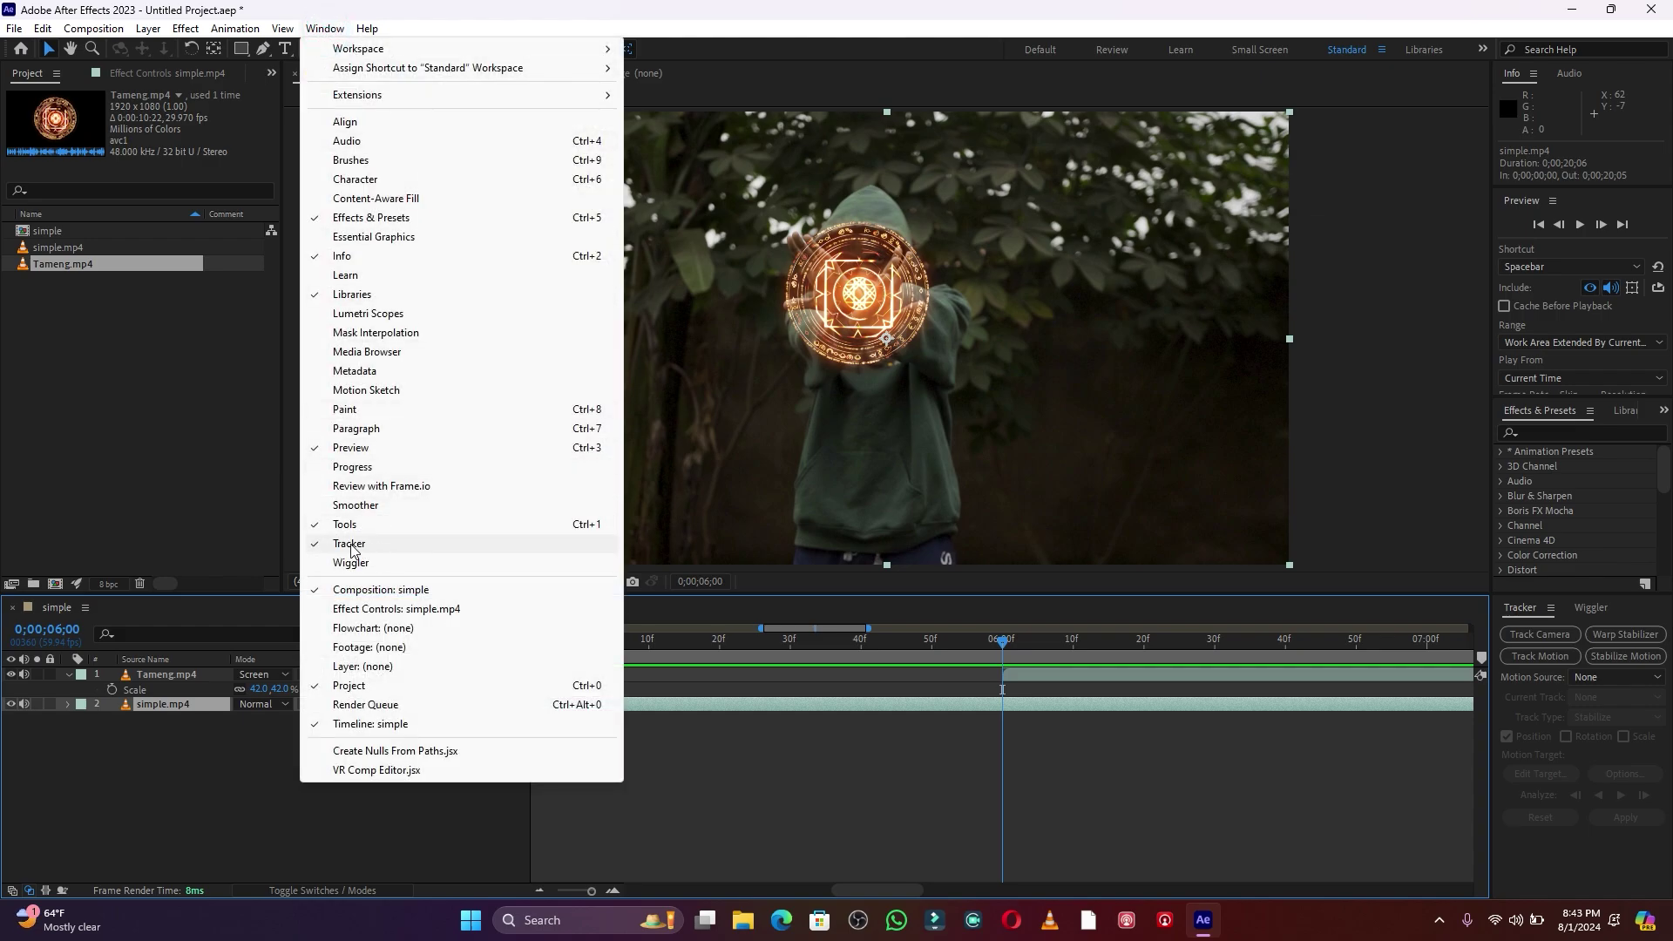
{"action": "left_click", "coordinate": [683, 746]}
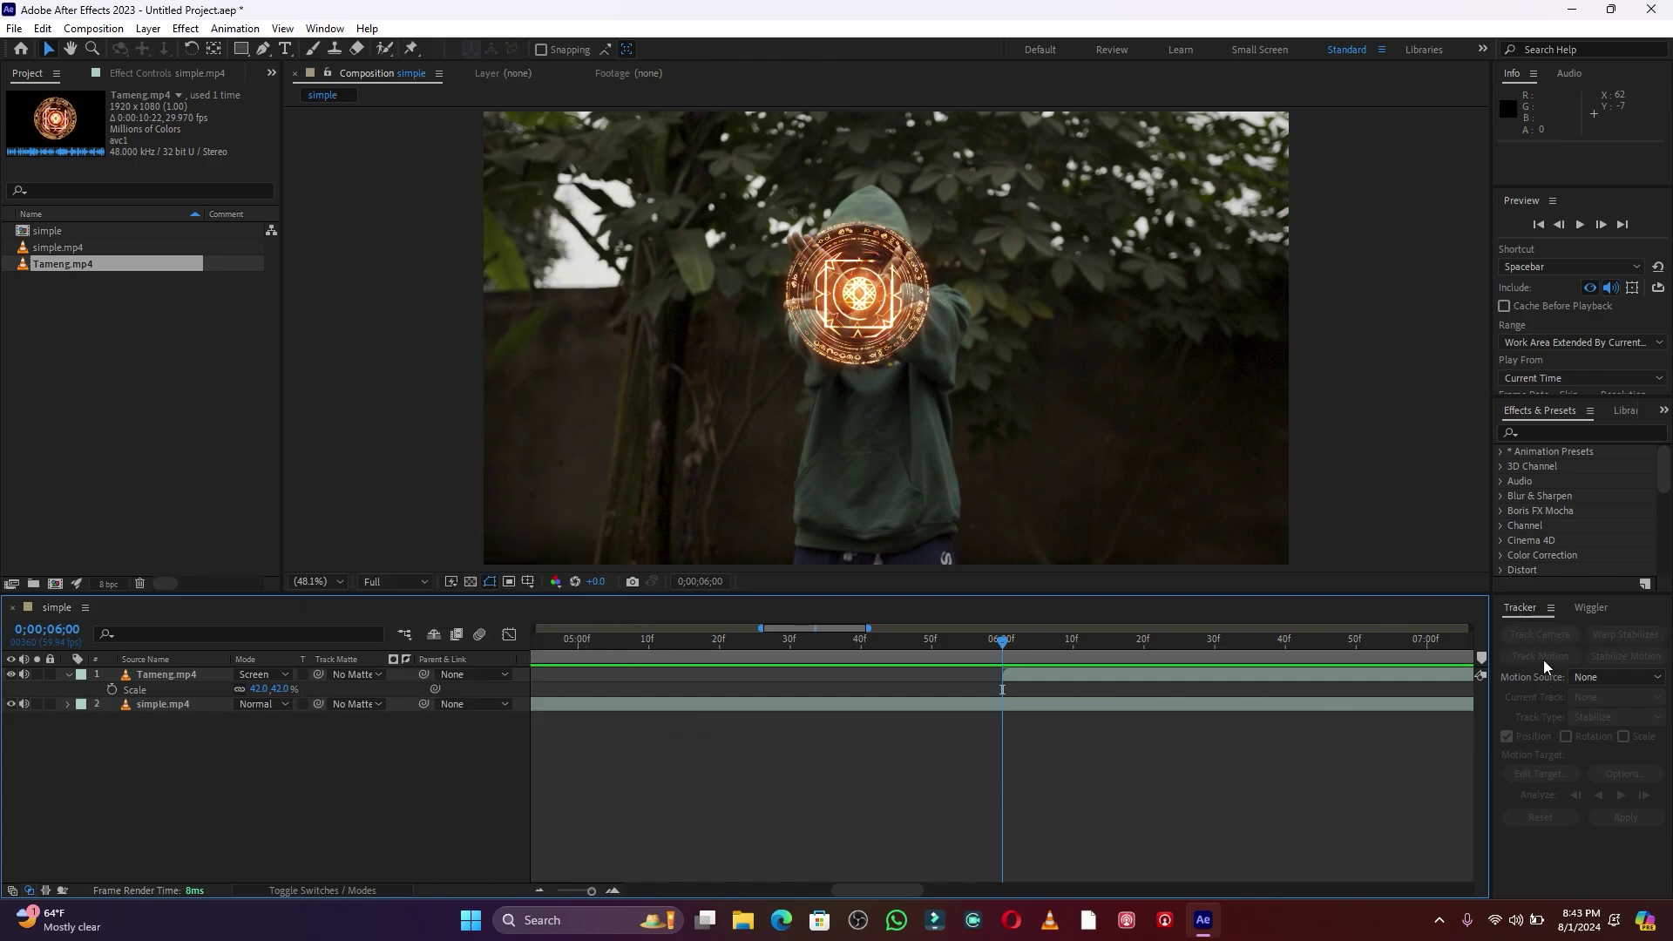
{"action": "left_click", "coordinate": [991, 703]}
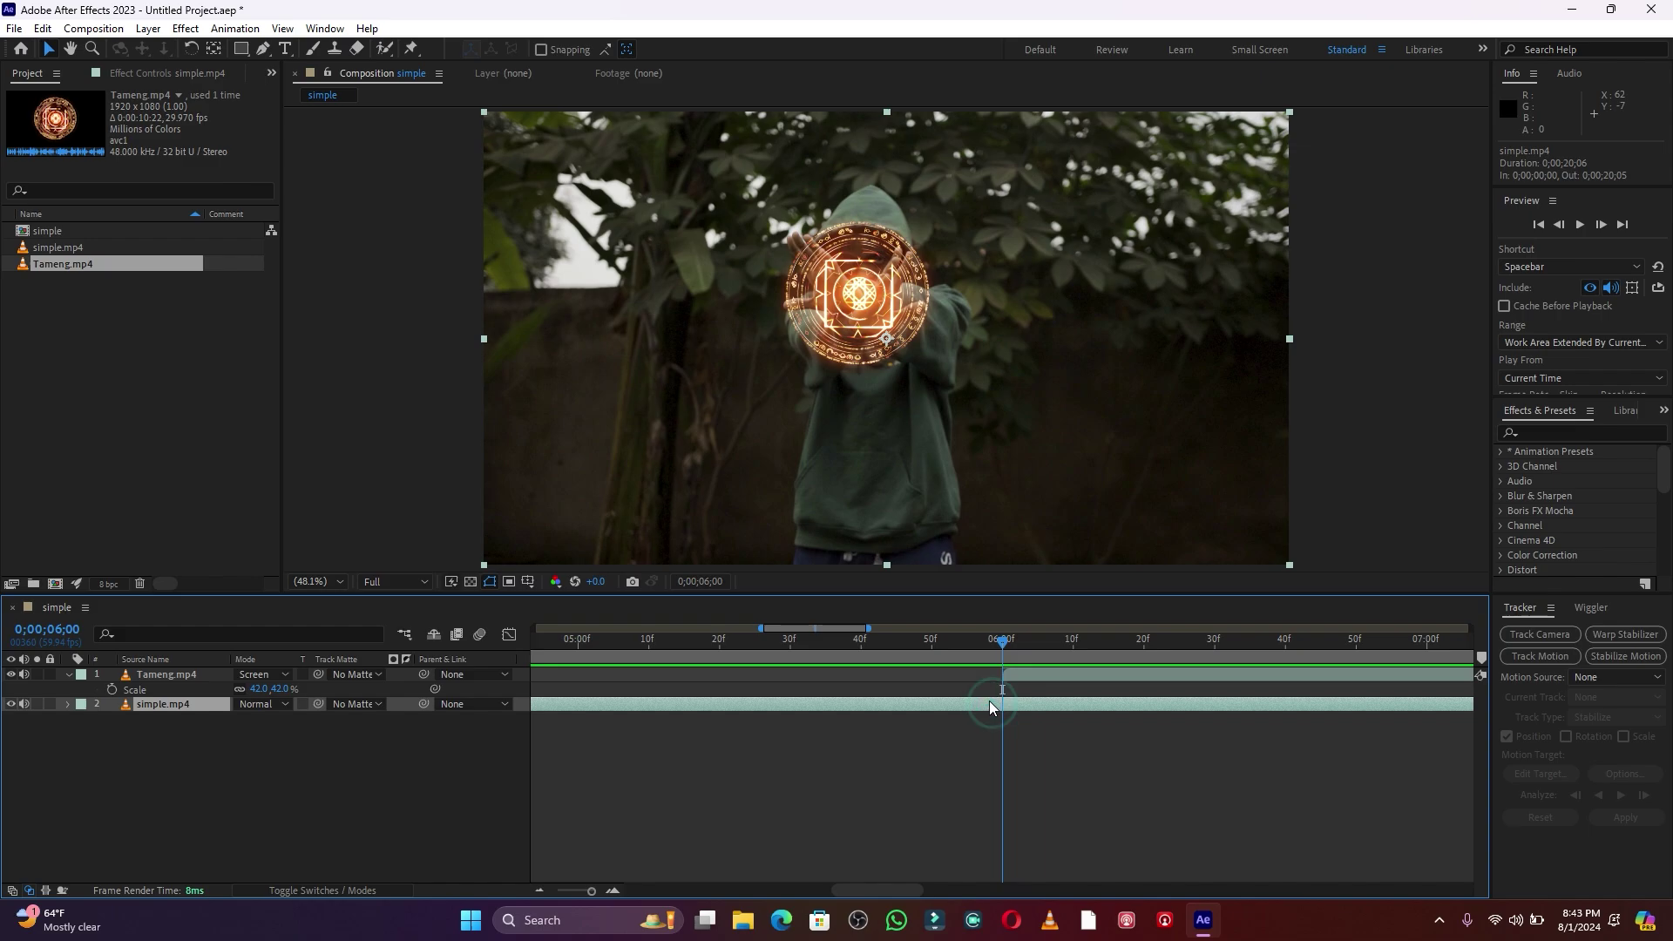
{"action": "left_click", "coordinate": [1535, 656]}
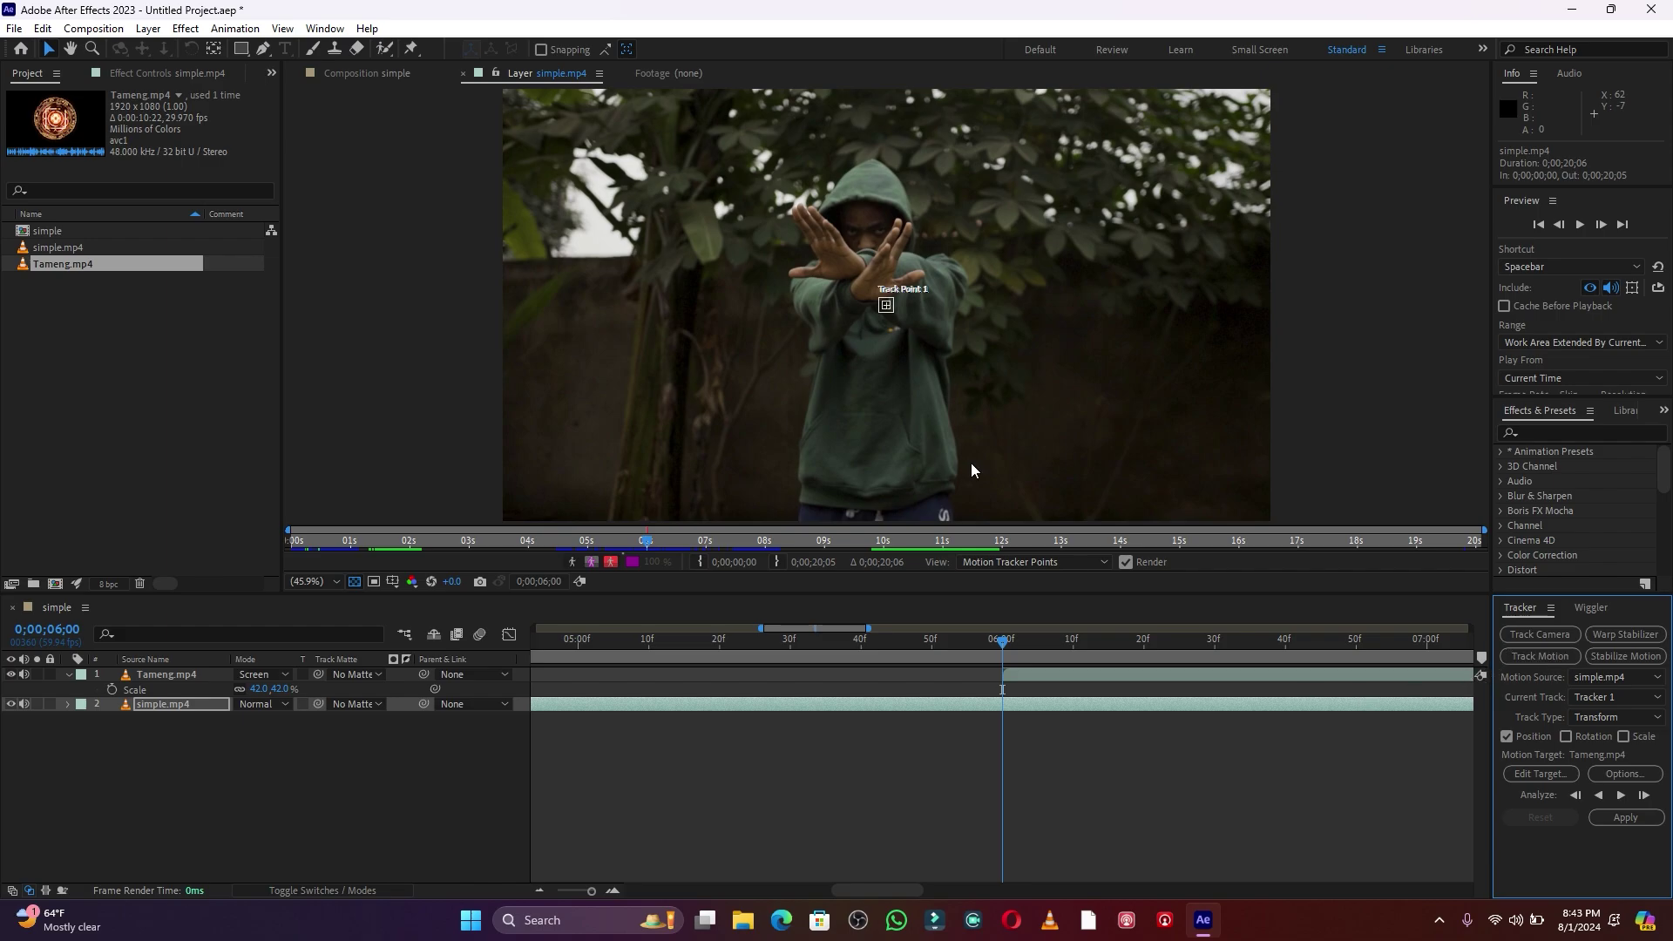
- Enlarge Track Point 1's feature and search regions, centre them on the crossed hands, and analyze one frame forward
{"action": "scroll", "coordinate": [887, 299], "scroll_direction": "up", "scroll_amount": 3}
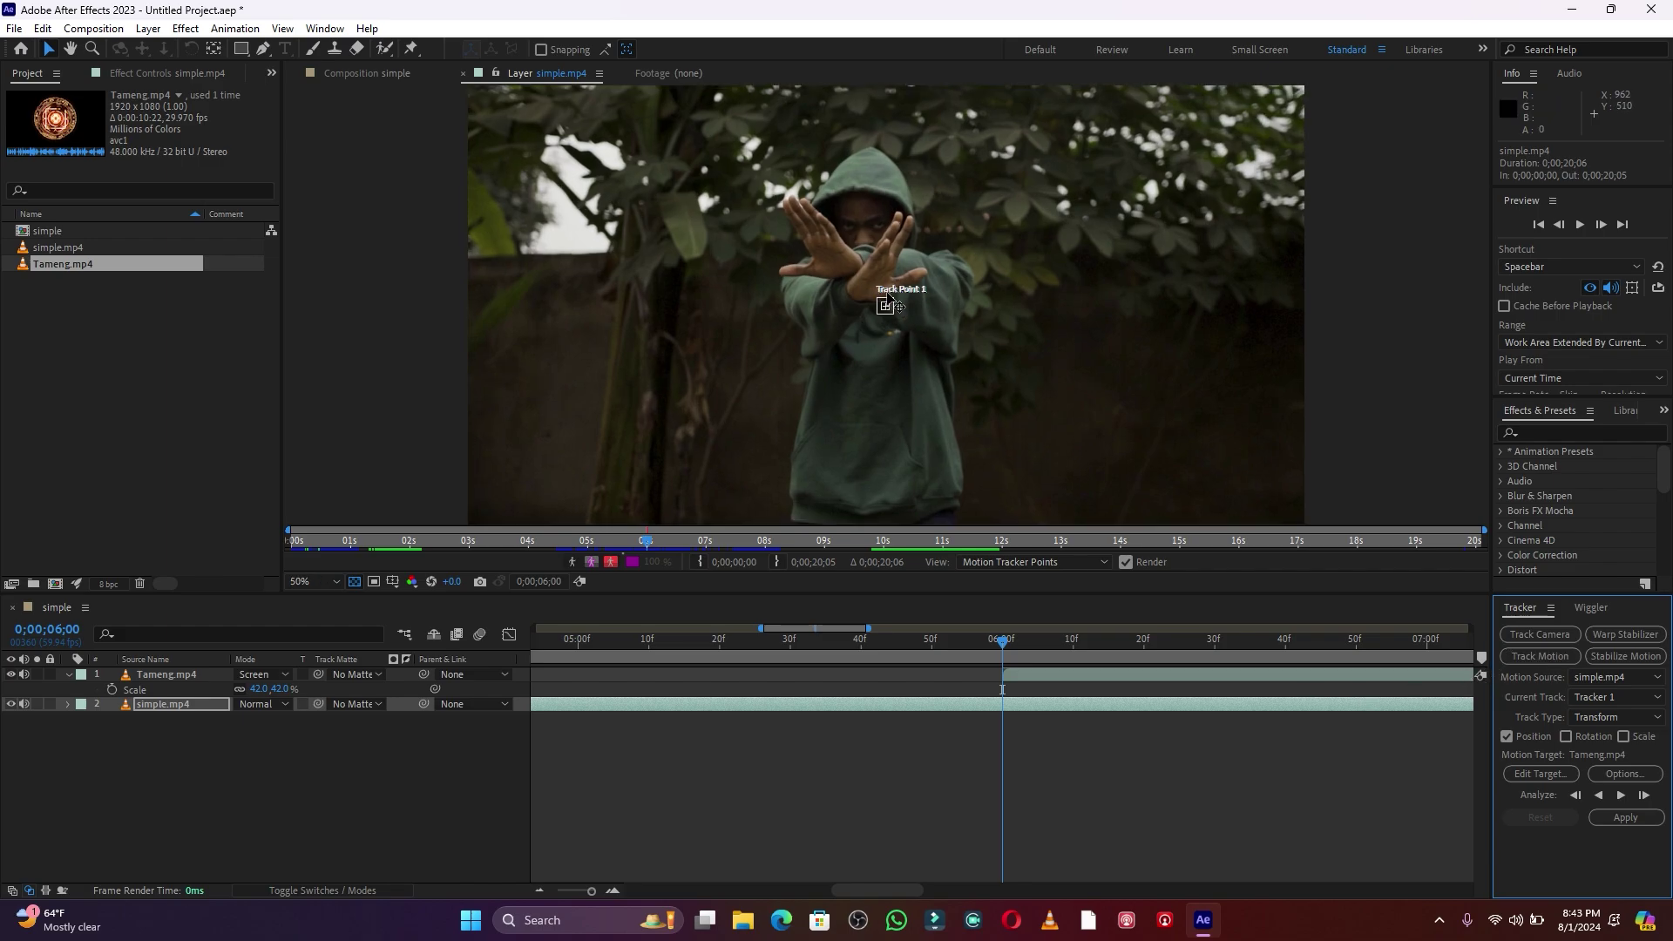
{"action": "left_click_drag", "start_coordinate": [916, 342], "coordinate": [979, 391]}
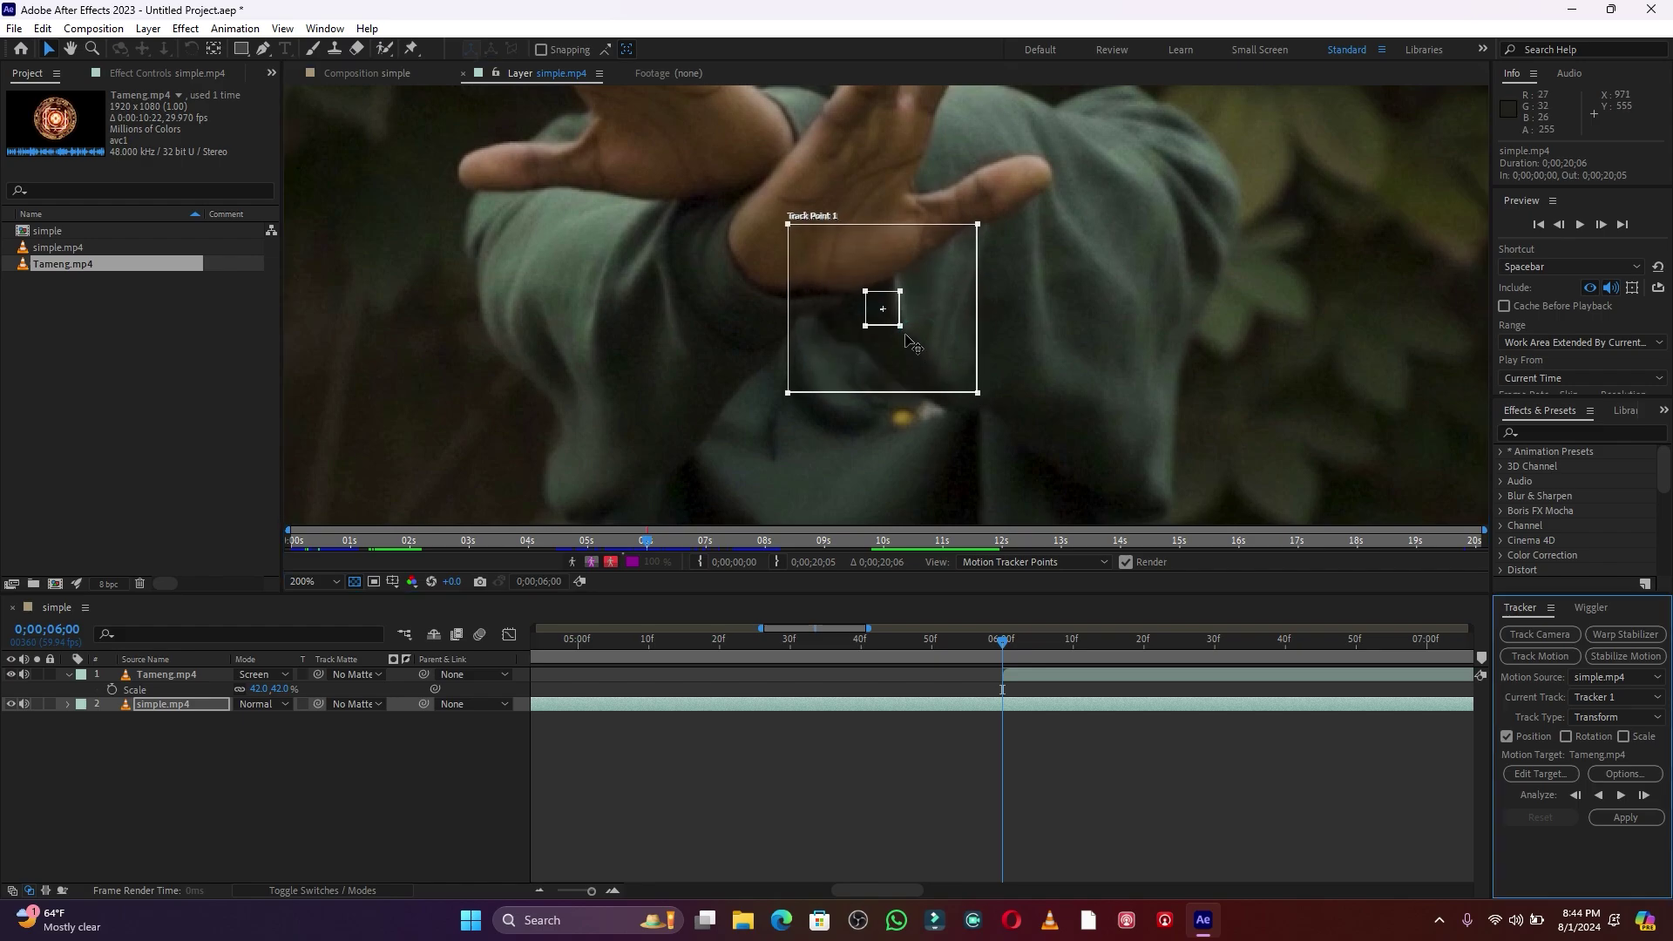
{"action": "left_click_drag", "start_coordinate": [900, 325], "coordinate": [815, 177]}
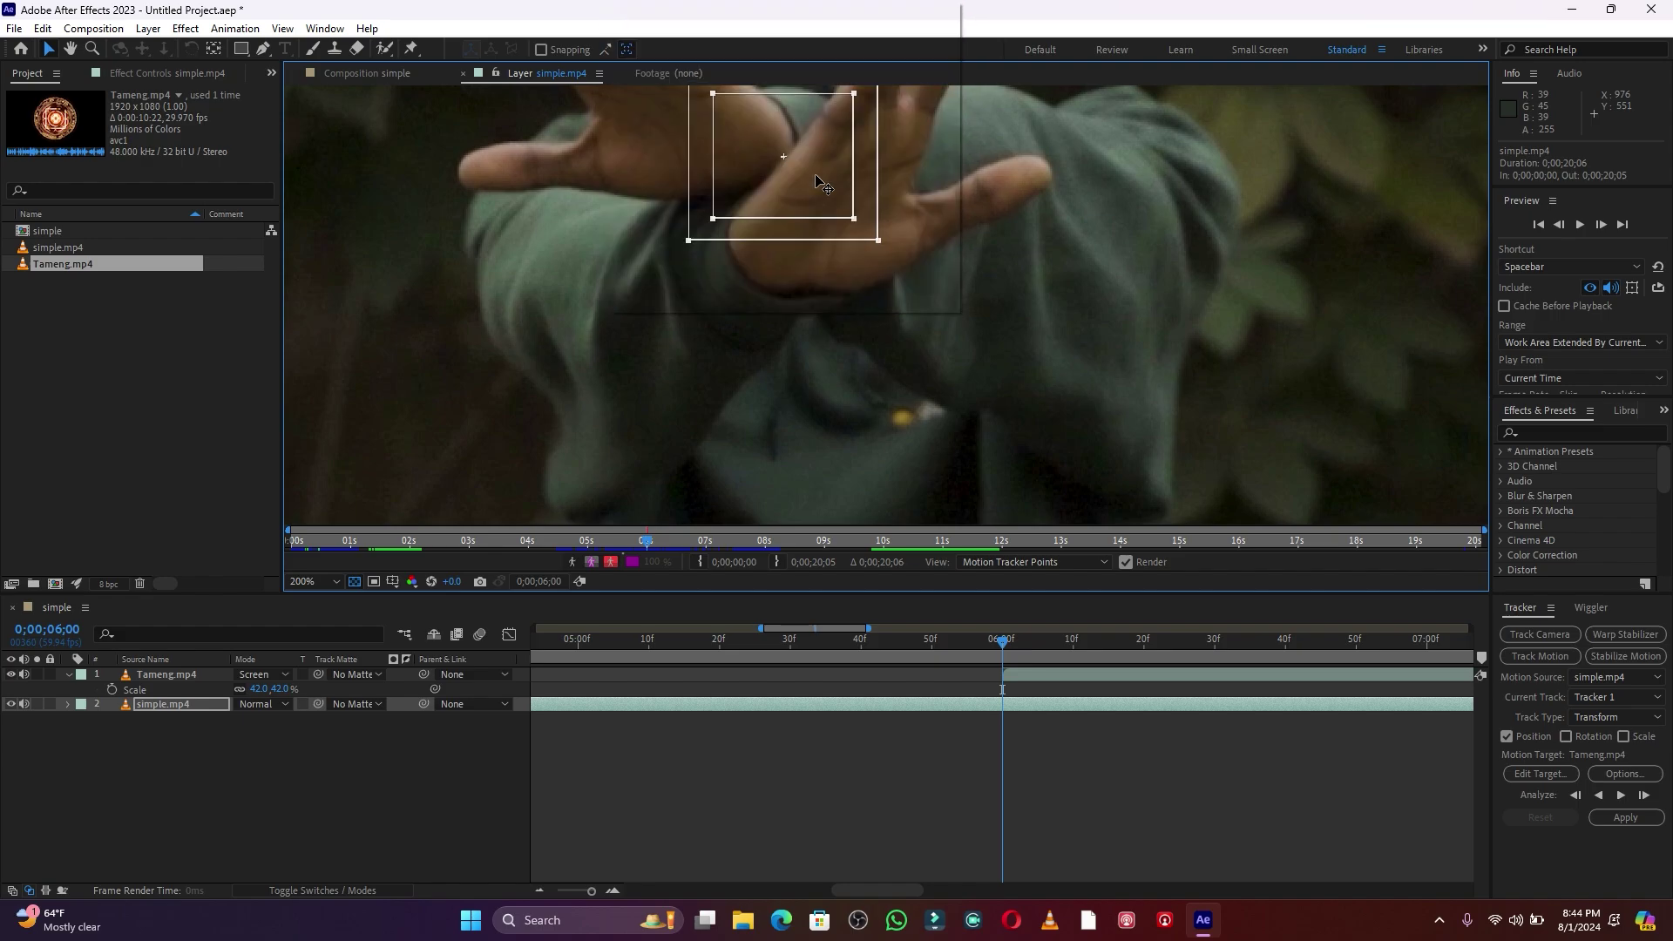
{"action": "left_click", "coordinate": [1644, 796]}
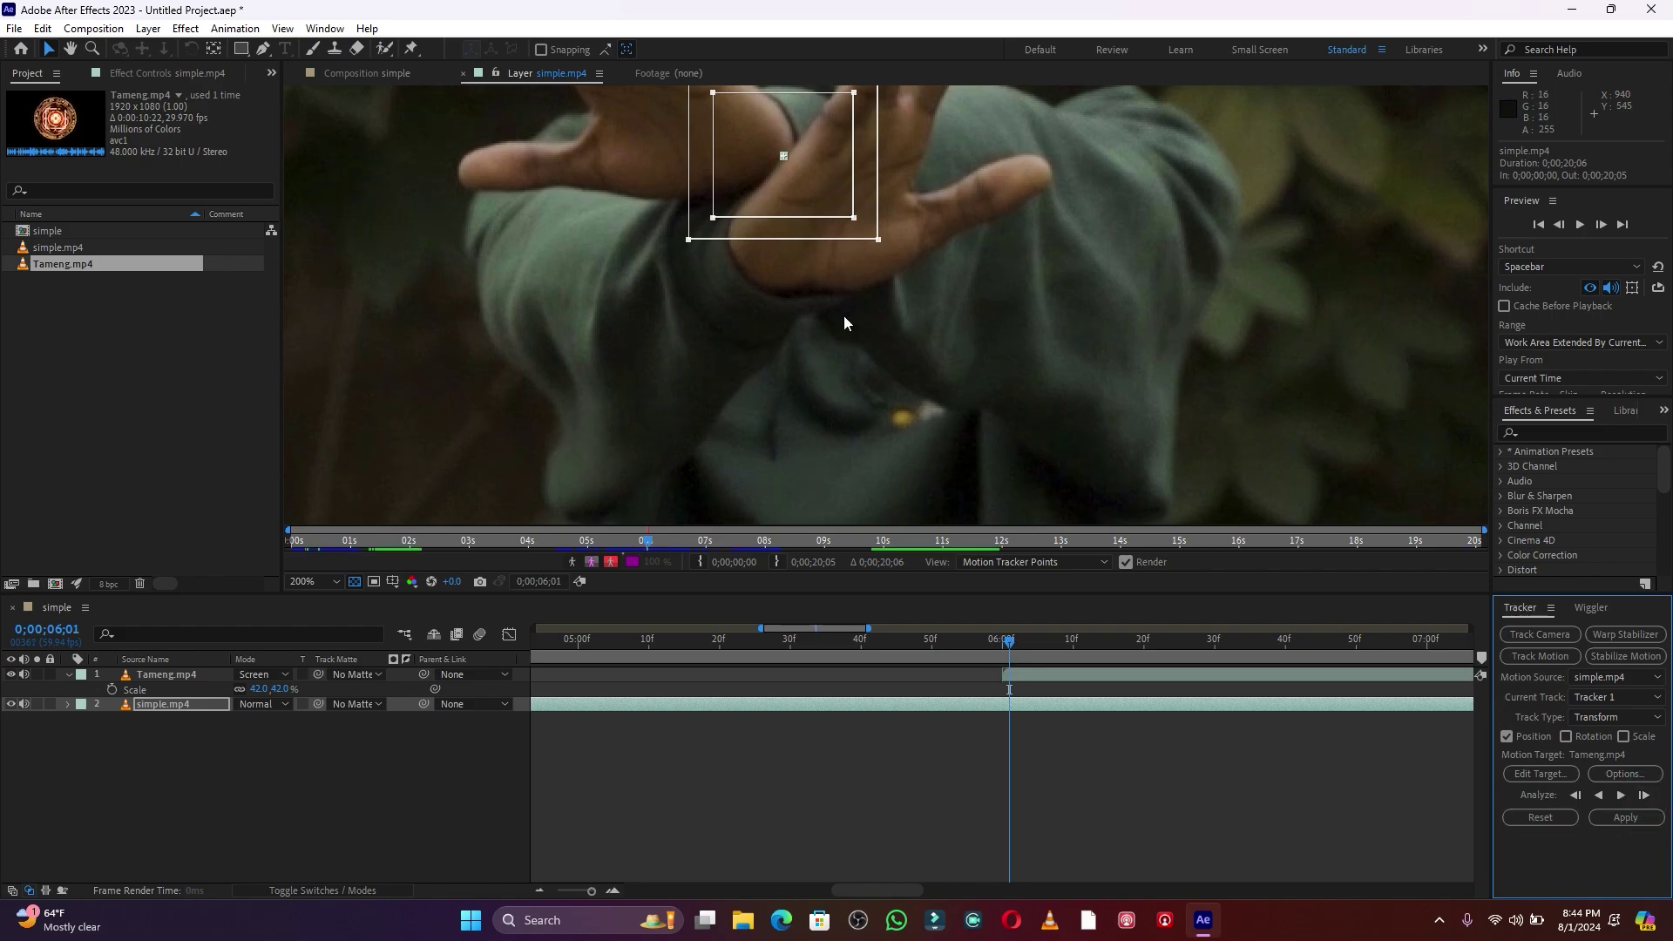
- Reposition Track Point 1 over the crossed hands at 0;00;06;08, 0;00;06;14 and 0;00;06;20
{"action": "left_click", "coordinate": [588, 891]}
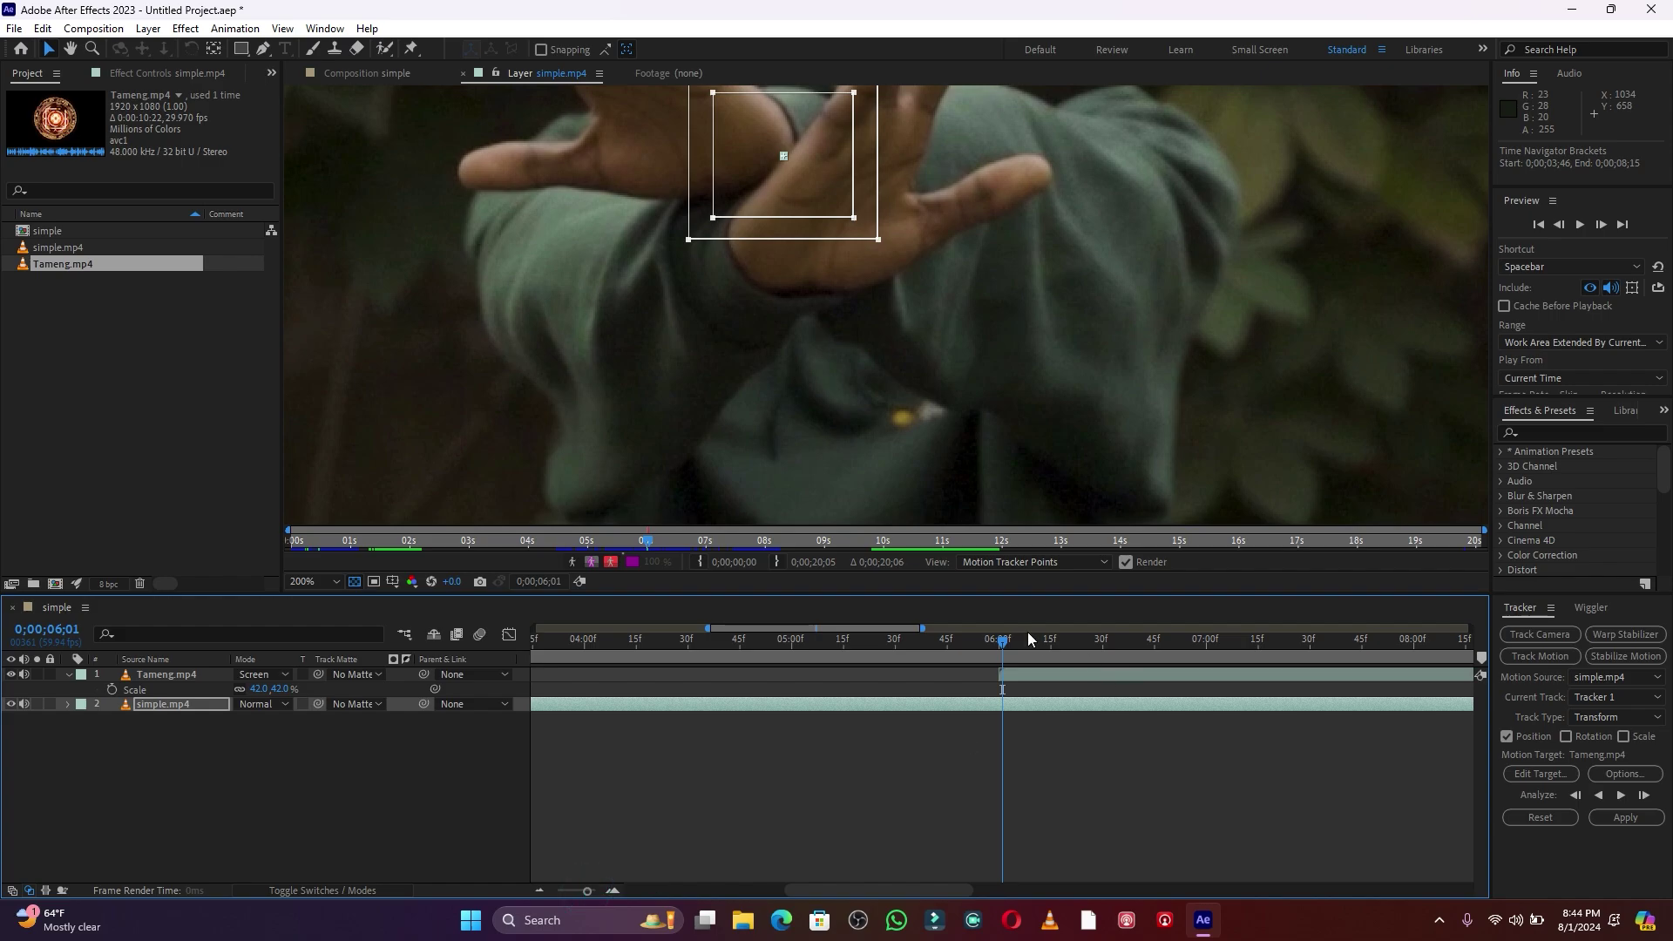
{"action": "left_click_drag", "start_coordinate": [1004, 643], "coordinate": [1027, 643]}
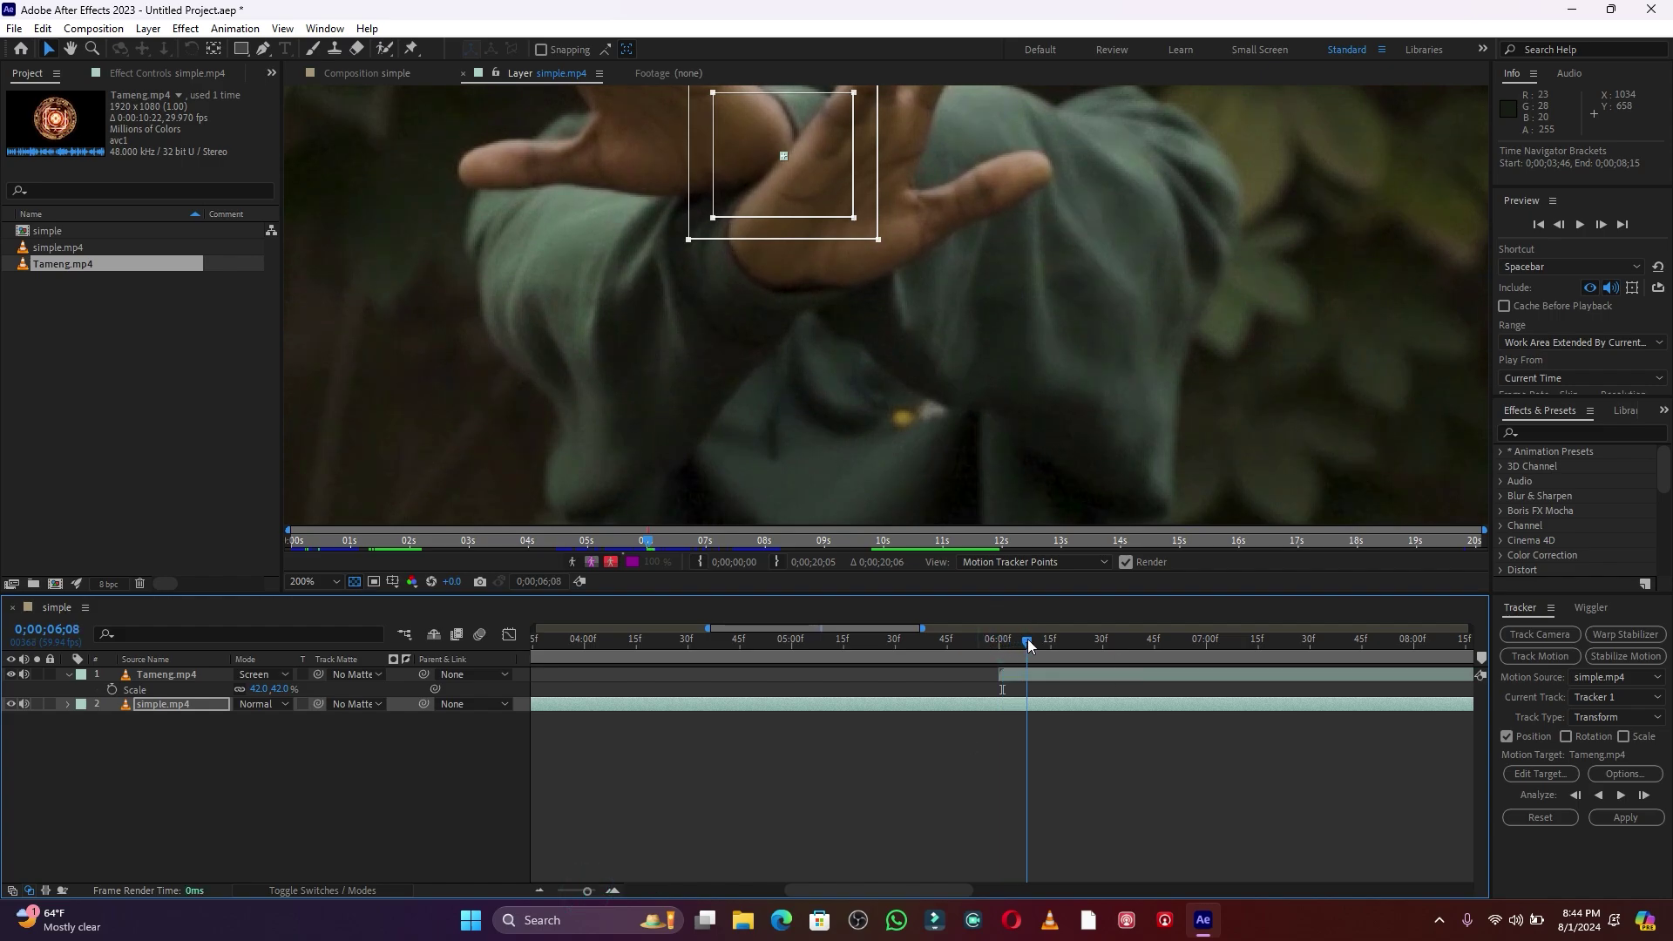
{"action": "left_click_drag", "start_coordinate": [818, 185], "coordinate": [821, 179]}
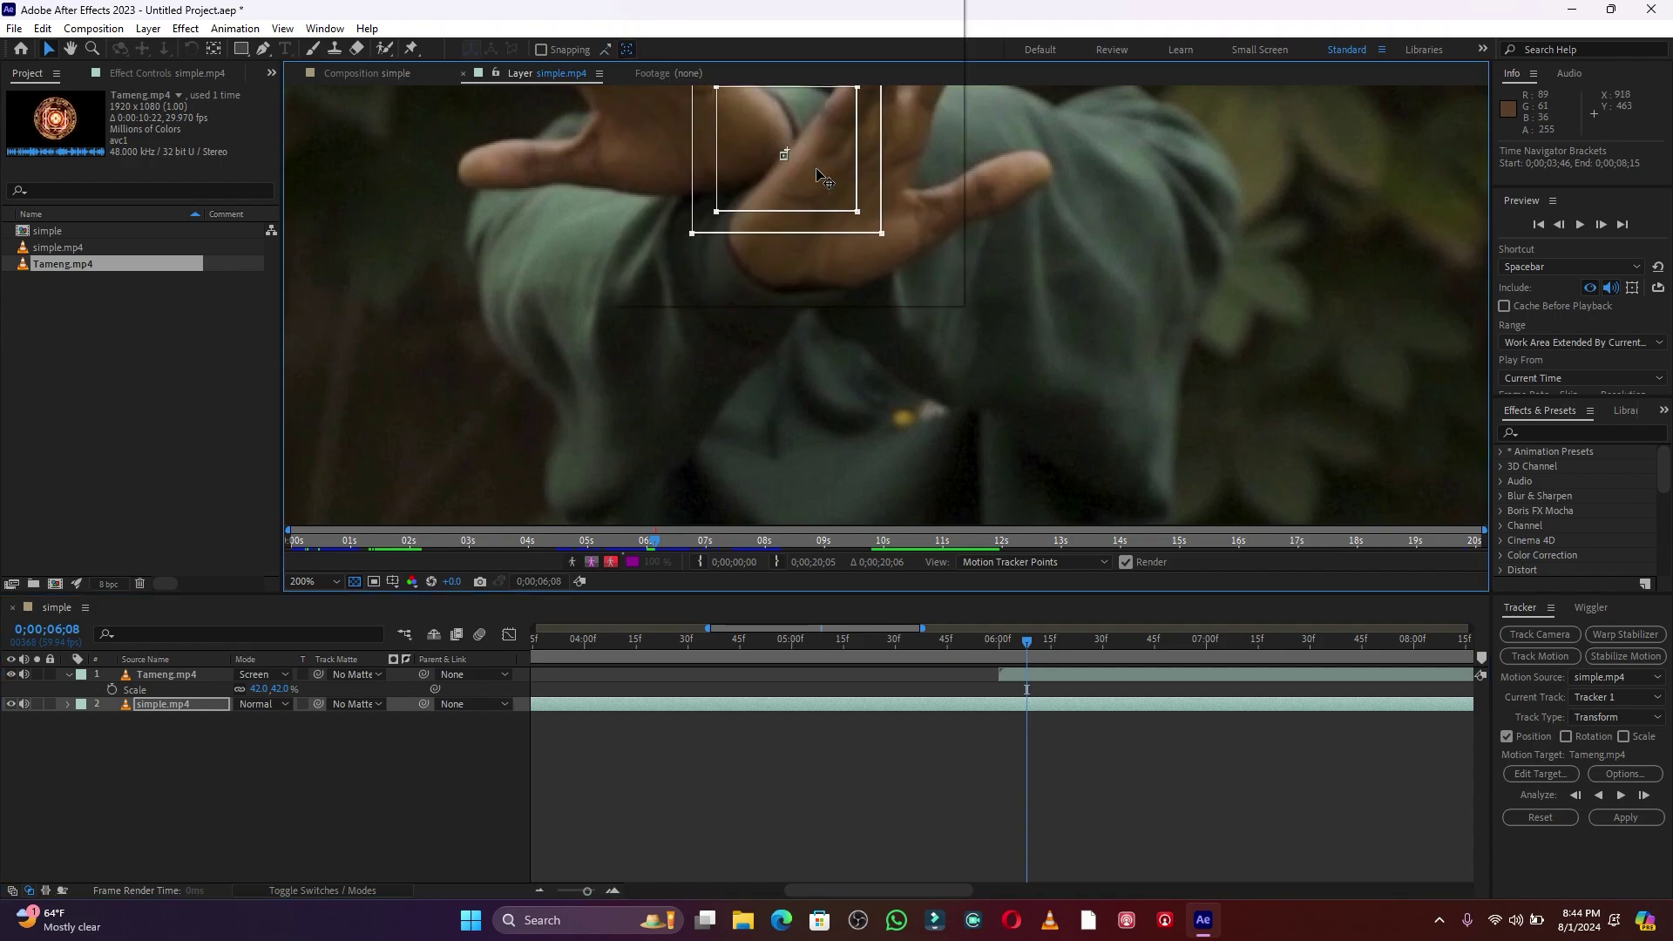
{"action": "left_click_drag", "start_coordinate": [1027, 643], "coordinate": [1047, 643]}
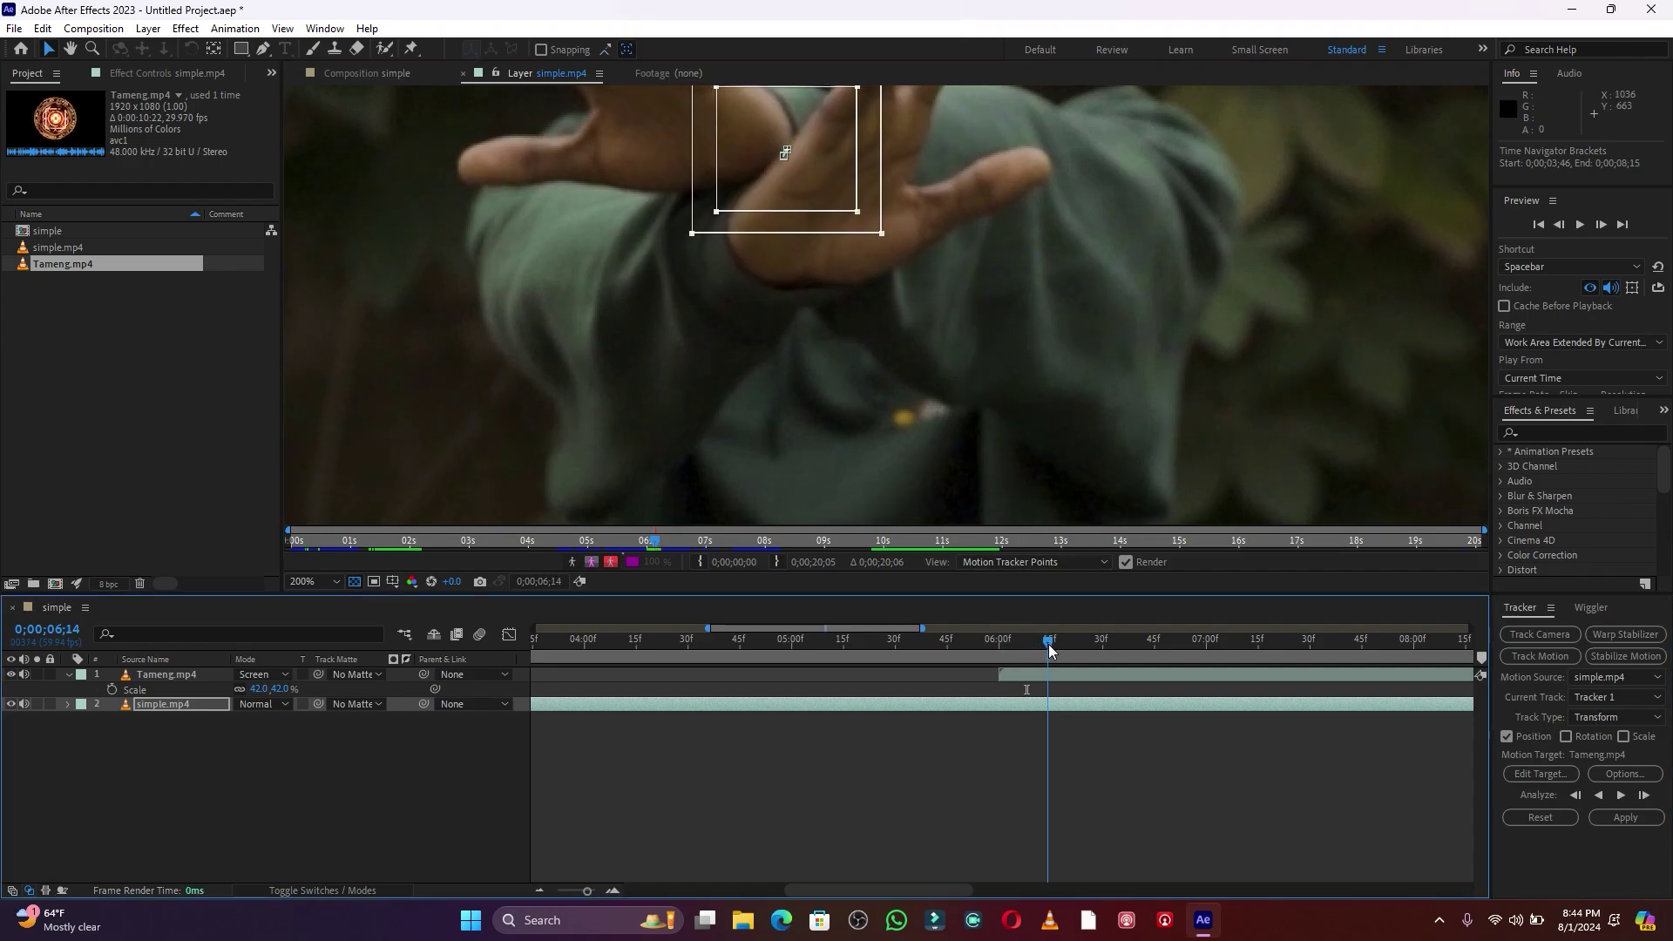
{"action": "left_click_drag", "start_coordinate": [831, 182], "coordinate": [830, 183]}
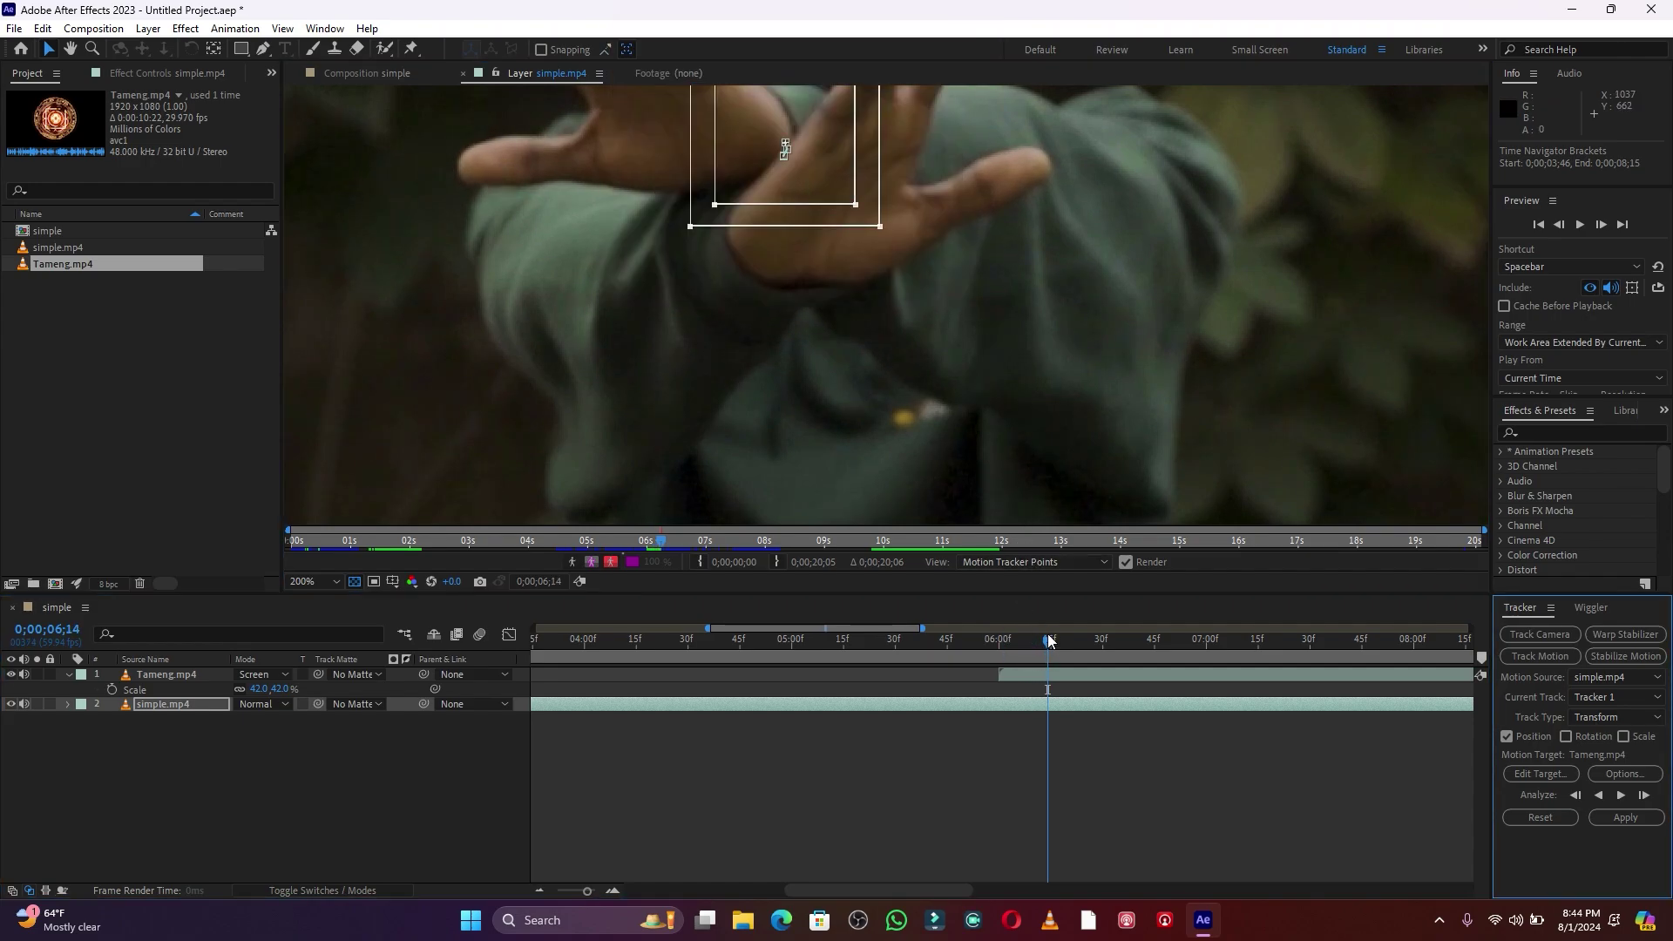
{"action": "left_click_drag", "start_coordinate": [1049, 641], "coordinate": [1068, 644]}
{"action": "left_click", "coordinate": [831, 179]}
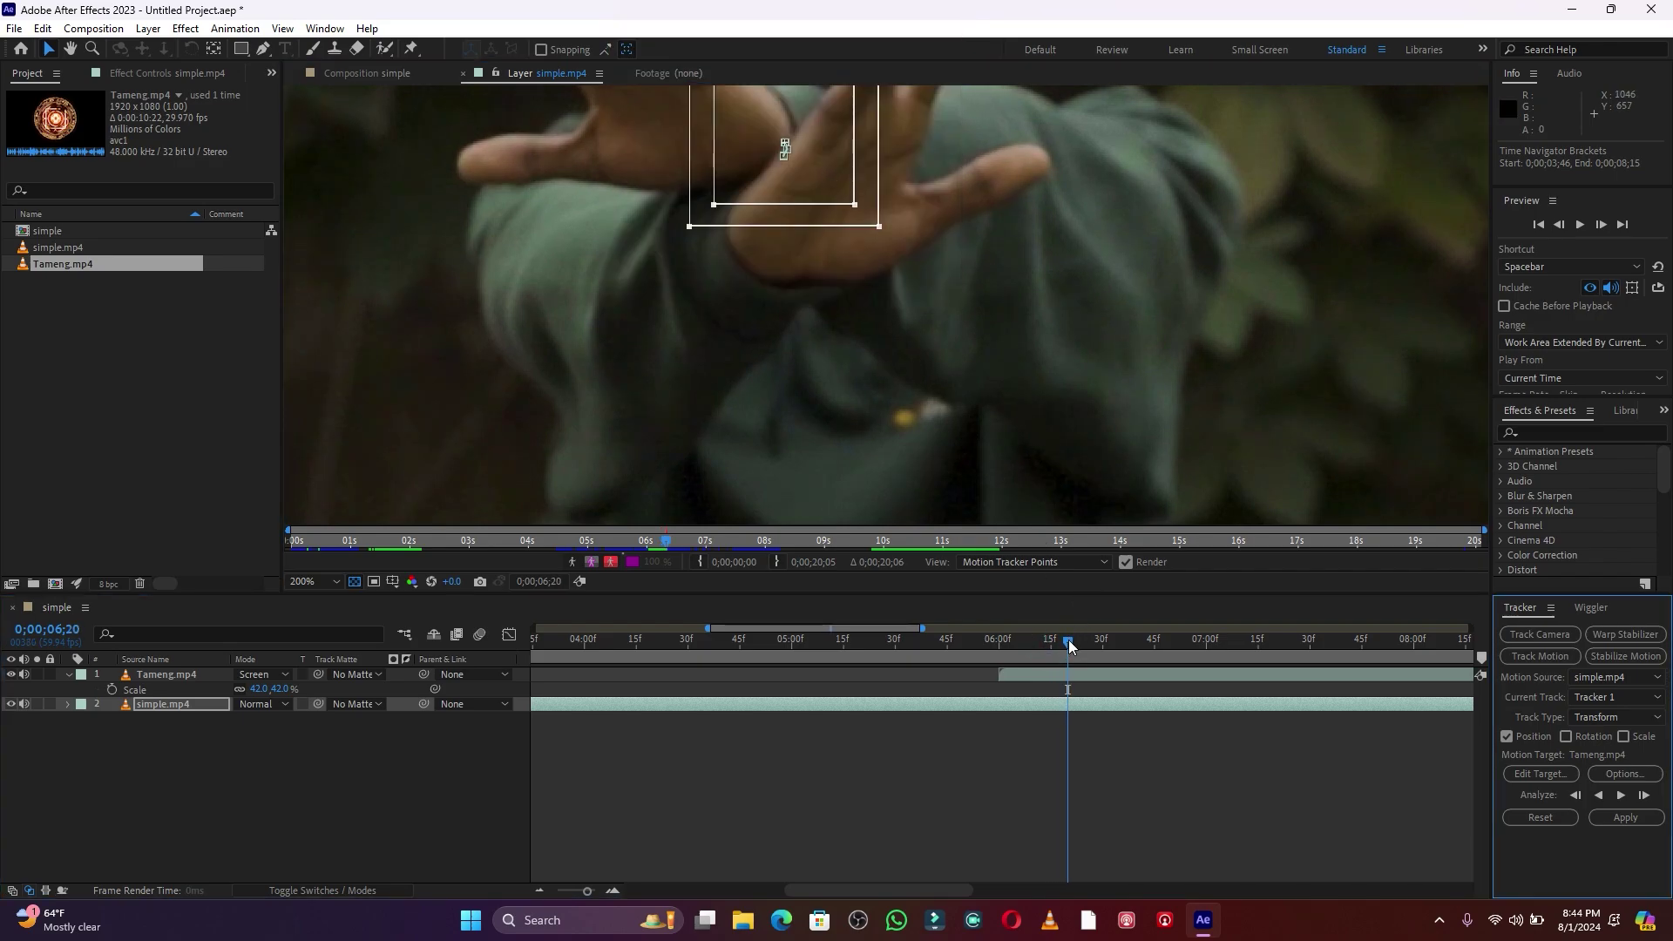
- Continue realigning Track Point 1 with the crossed hands at three further frames, up to 0;00;06;50
{"action": "left_click_drag", "start_coordinate": [1070, 645], "coordinate": [1099, 644]}
{"action": "left_click_drag", "start_coordinate": [835, 166], "coordinate": [837, 164]}
{"action": "left_click_drag", "start_coordinate": [1103, 650], "coordinate": [1137, 645]}
{"action": "left_click_drag", "start_coordinate": [817, 160], "coordinate": [814, 155]}
{"action": "left_click_drag", "start_coordinate": [1137, 646], "coordinate": [1171, 645]}
{"action": "left_click_drag", "start_coordinate": [829, 170], "coordinate": [834, 161]}
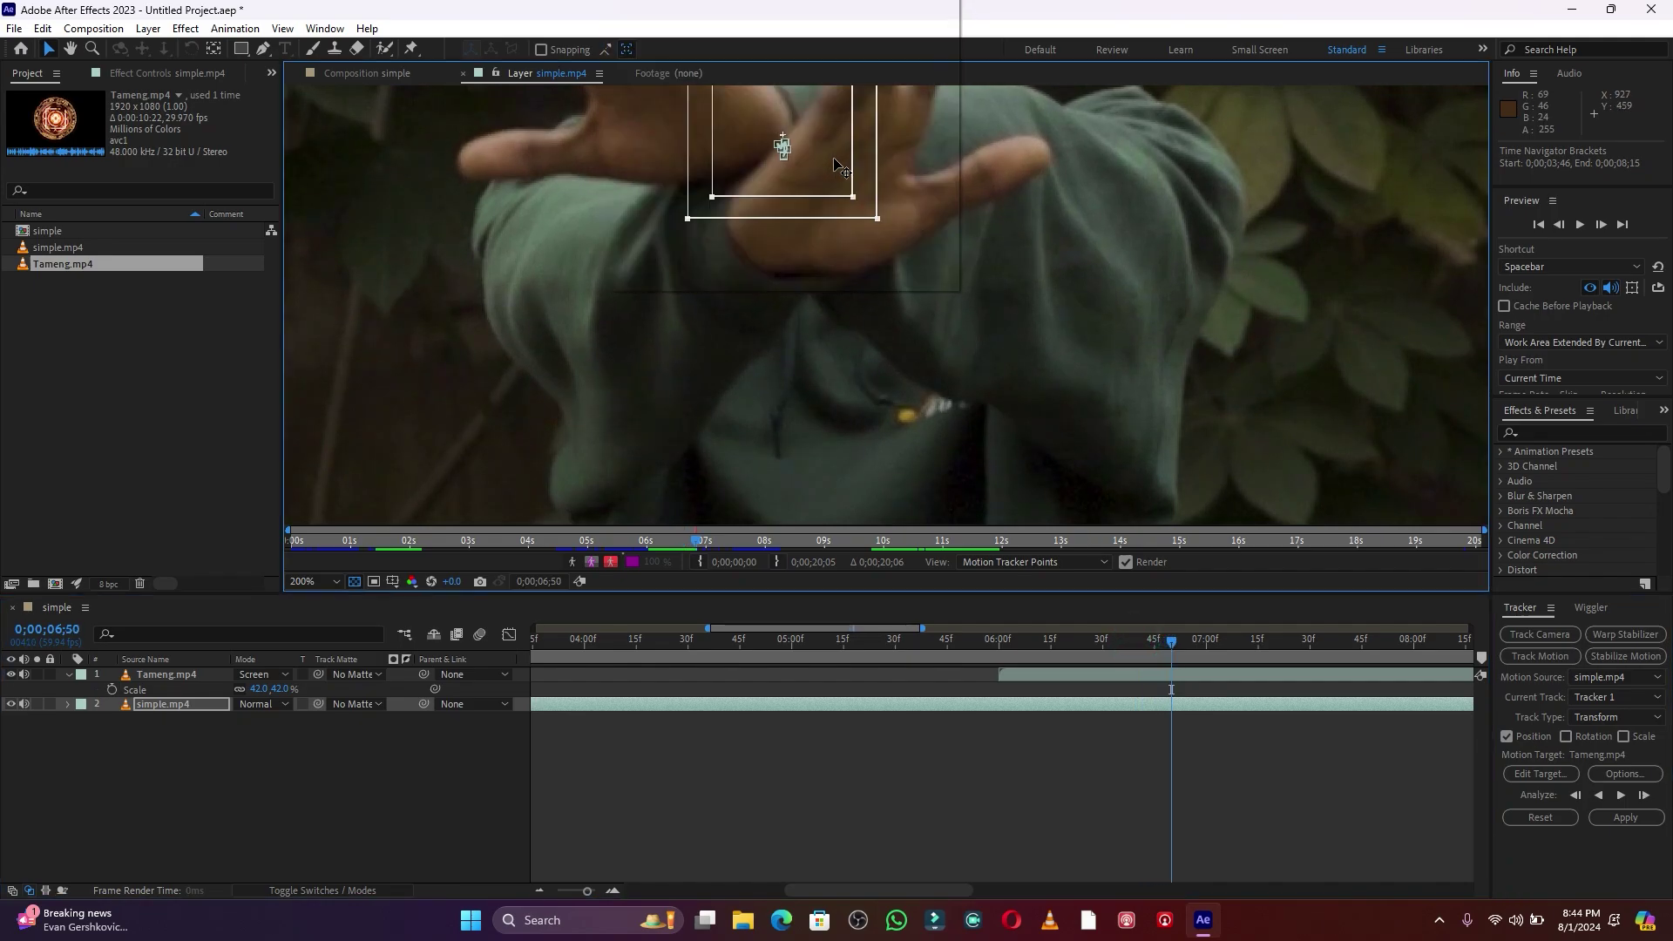
- Bring the whole track point into view and realign it with the crossed hands at 0;00;06;58 and 0;00;07;03
{"action": "left_click", "coordinate": [70, 49]}
{"action": "left_click_drag", "start_coordinate": [1094, 288], "coordinate": [1115, 395]}
{"action": "left_click", "coordinate": [49, 48]}
{"action": "left_click_drag", "start_coordinate": [1171, 641], "coordinate": [1200, 642]}
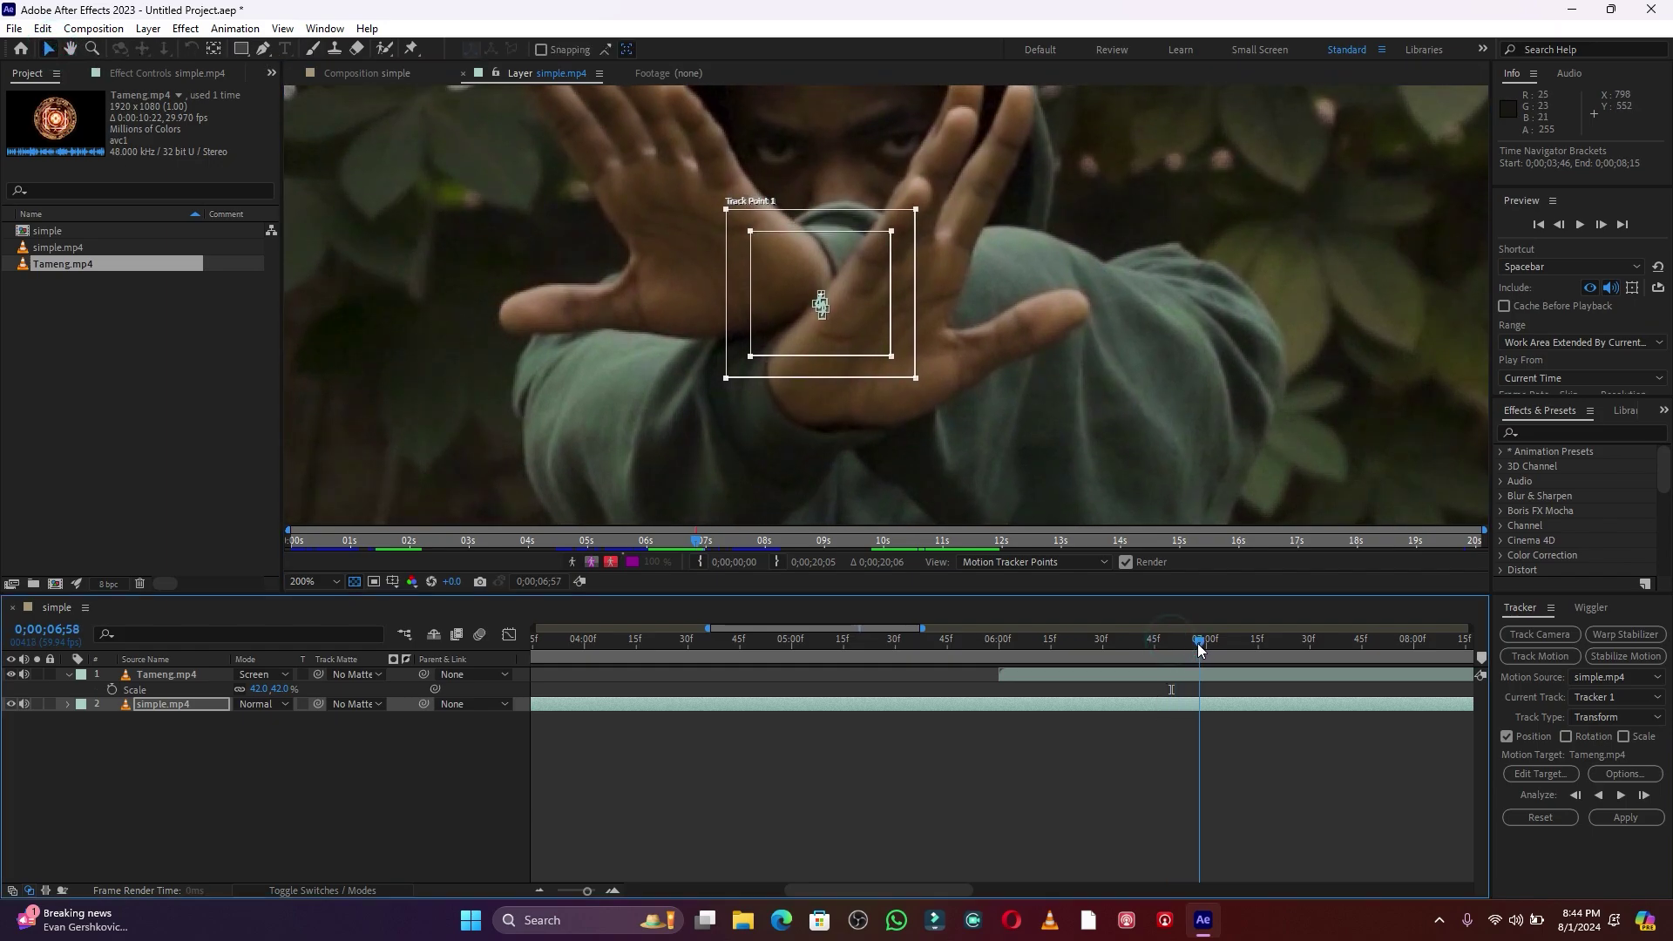
{"action": "left_click_drag", "start_coordinate": [872, 323], "coordinate": [872, 324]}
{"action": "left_click_drag", "start_coordinate": [1200, 641], "coordinate": [1216, 641]}
{"action": "left_click_drag", "start_coordinate": [877, 322], "coordinate": [876, 317]}
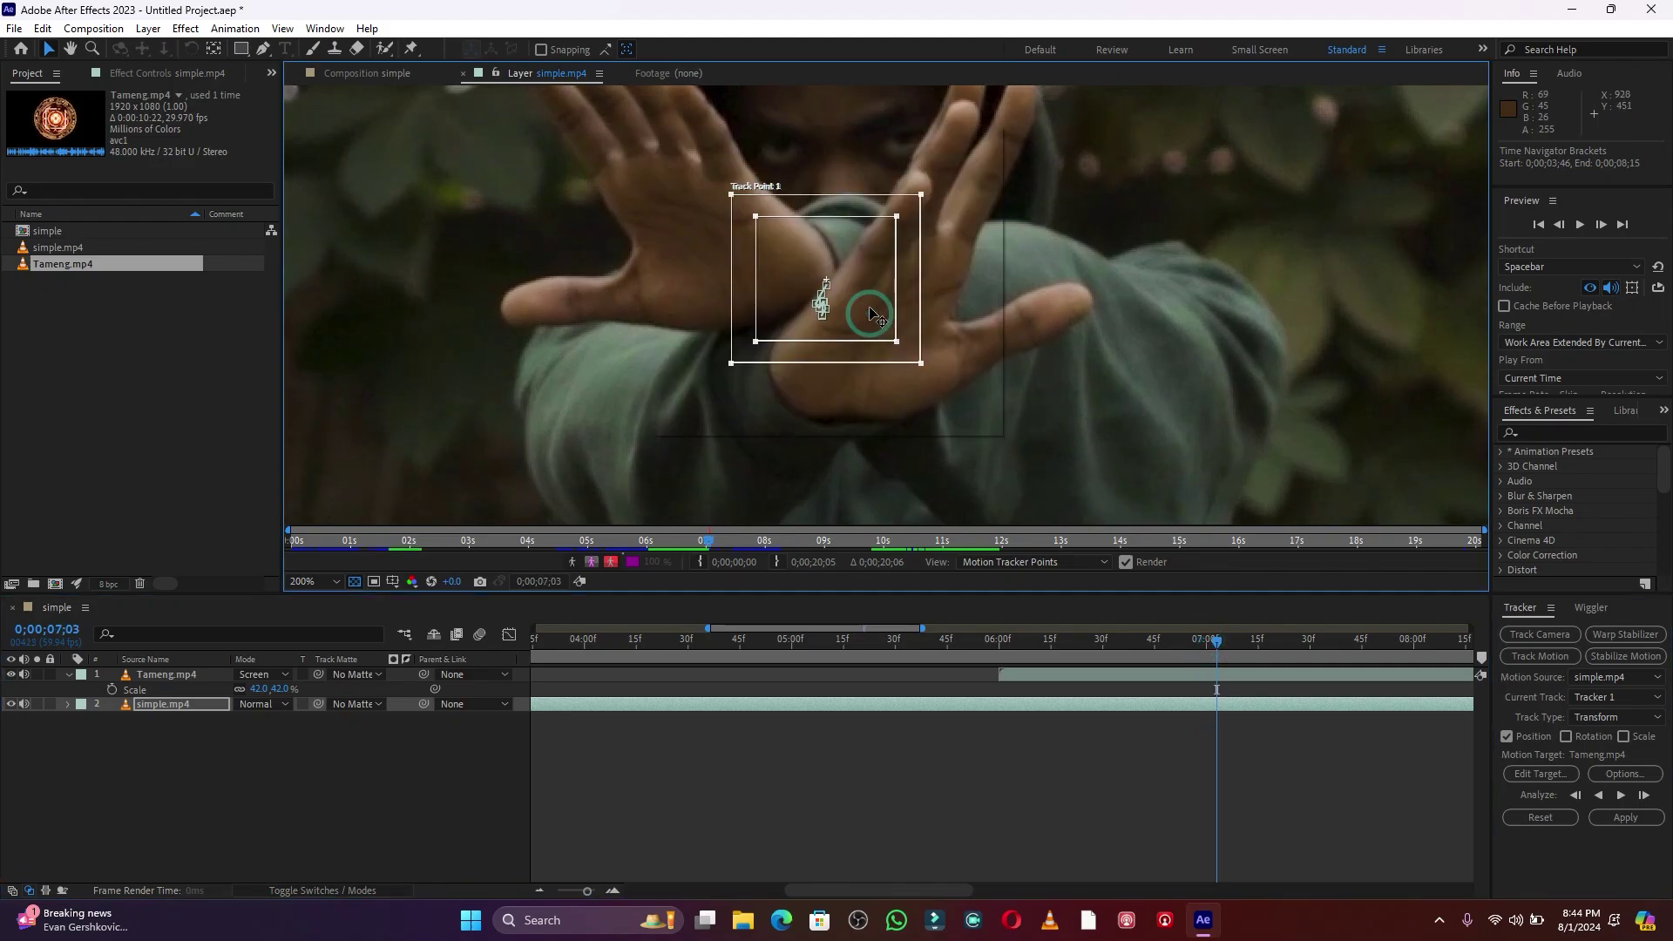
- Keep Track Point 1 on the crossed hands by adjusting it every few frames from 0;00;07;08 to 0;00;07;18
{"action": "left_click_drag", "start_coordinate": [1218, 645], "coordinate": [1234, 641]}
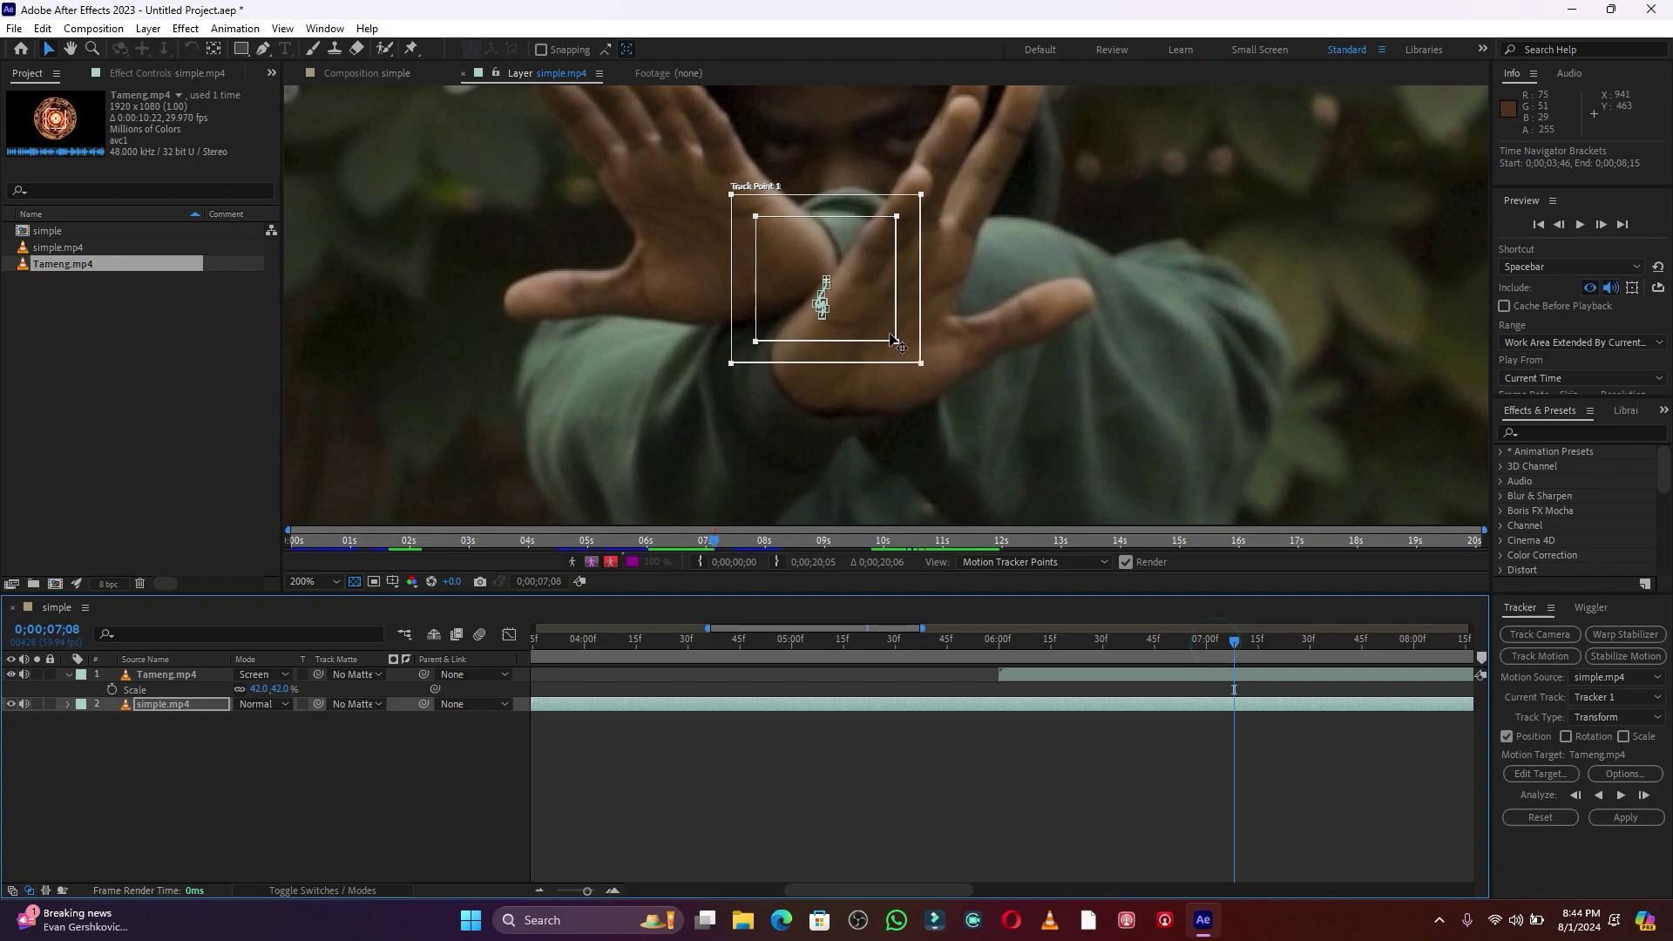
{"action": "left_click_drag", "start_coordinate": [867, 323], "coordinate": [871, 315]}
{"action": "left_click_drag", "start_coordinate": [1227, 649], "coordinate": [1252, 642]}
{"action": "left_click_drag", "start_coordinate": [885, 312], "coordinate": [885, 311]}
{"action": "left_click_drag", "start_coordinate": [1252, 642], "coordinate": [1268, 645]}
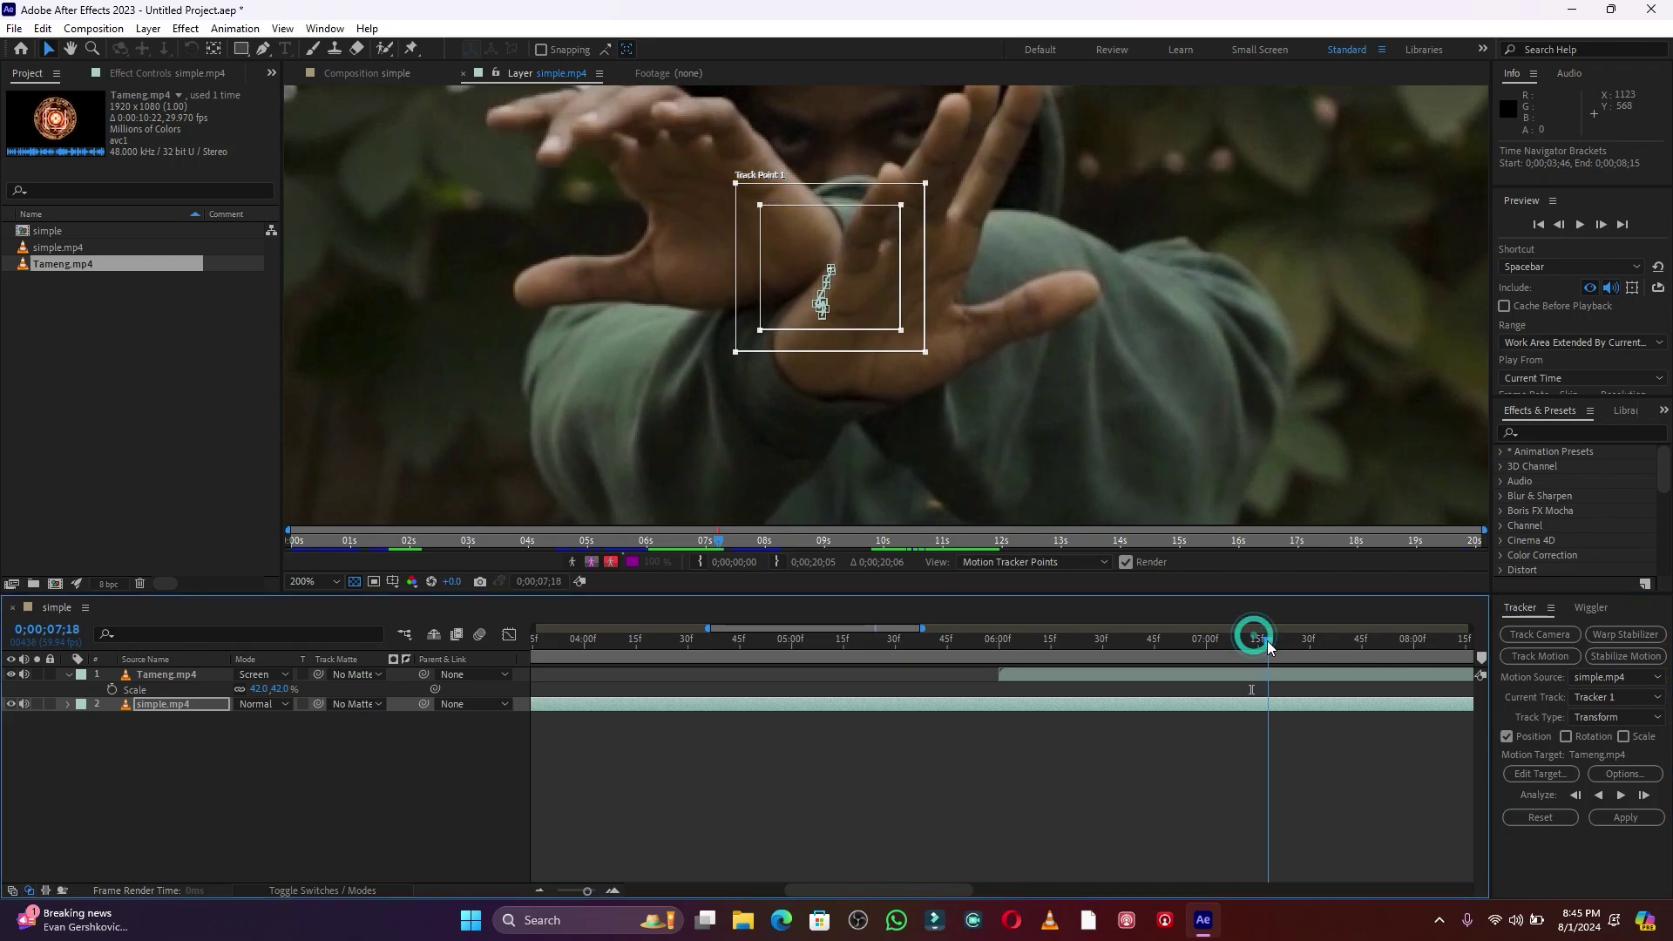
{"action": "left_click_drag", "start_coordinate": [897, 319], "coordinate": [899, 311]}
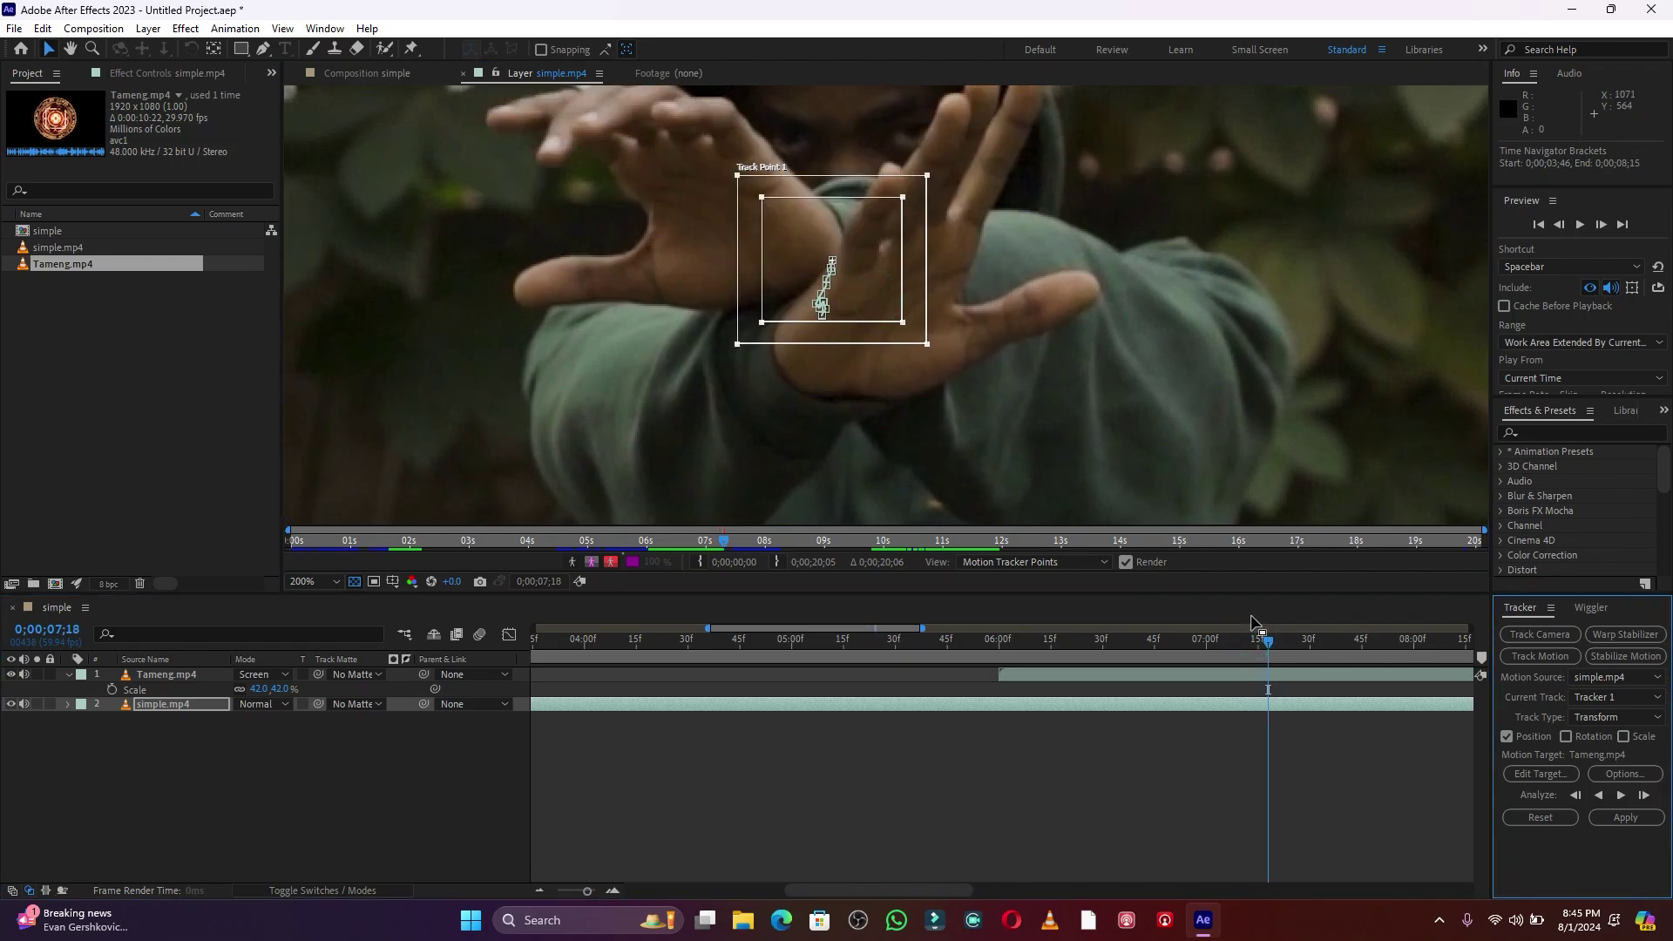
- Track the hands as they separate, moving Track Point 1 along with the extended fist up to 0;00;09;39
{"action": "left_click_drag", "start_coordinate": [1268, 642], "coordinate": [1341, 642]}
{"action": "left_click_drag", "start_coordinate": [923, 192], "coordinate": [1130, 196]}
{"action": "key", "text": "space"}
{"action": "key", "text": "space"}
{"action": "left_click_drag", "start_coordinate": [1080, 198], "coordinate": [1330, 395]}
{"action": "key", "text": "Page_Down"}
{"action": "key", "text": "Page_Down"}
{"action": "key", "text": "="}
{"action": "key", "text": "Page_Down"}
{"action": "key", "text": "Page_Down"}
{"action": "key", "text": "Page_Down"}
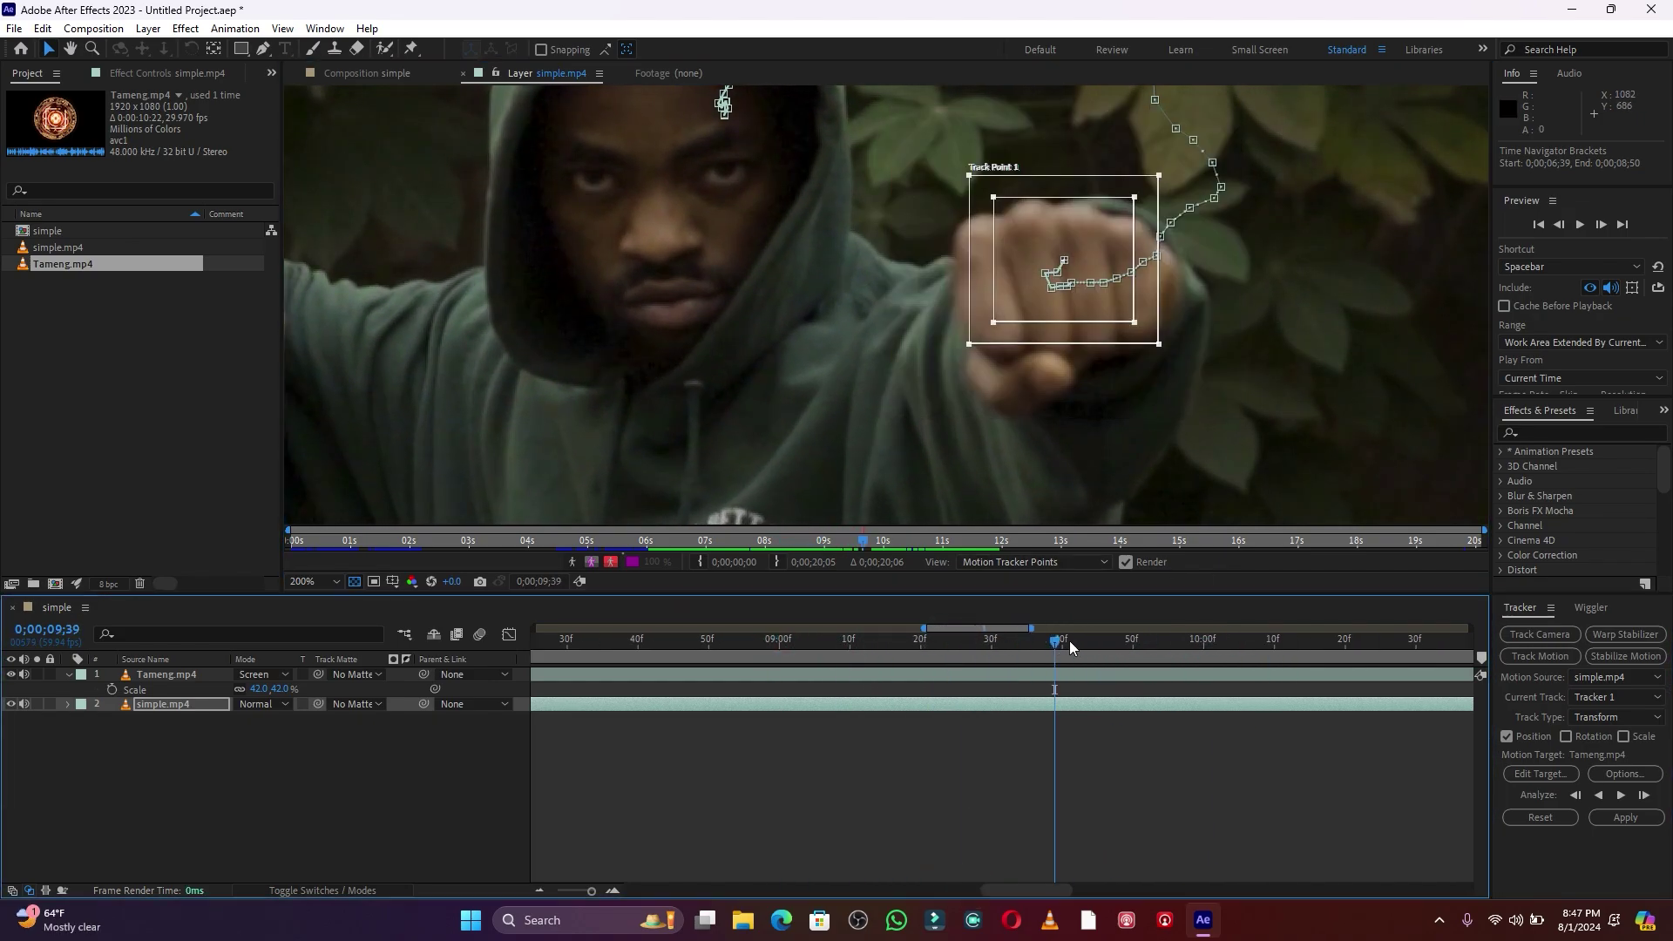
- Keep Track Point 1 on the extended fist through the following seconds, including 0;00;11;11, 0;00;12;13 and 0;00;13;00
{"action": "left_click_drag", "start_coordinate": [915, 638], "coordinate": [1000, 645]}
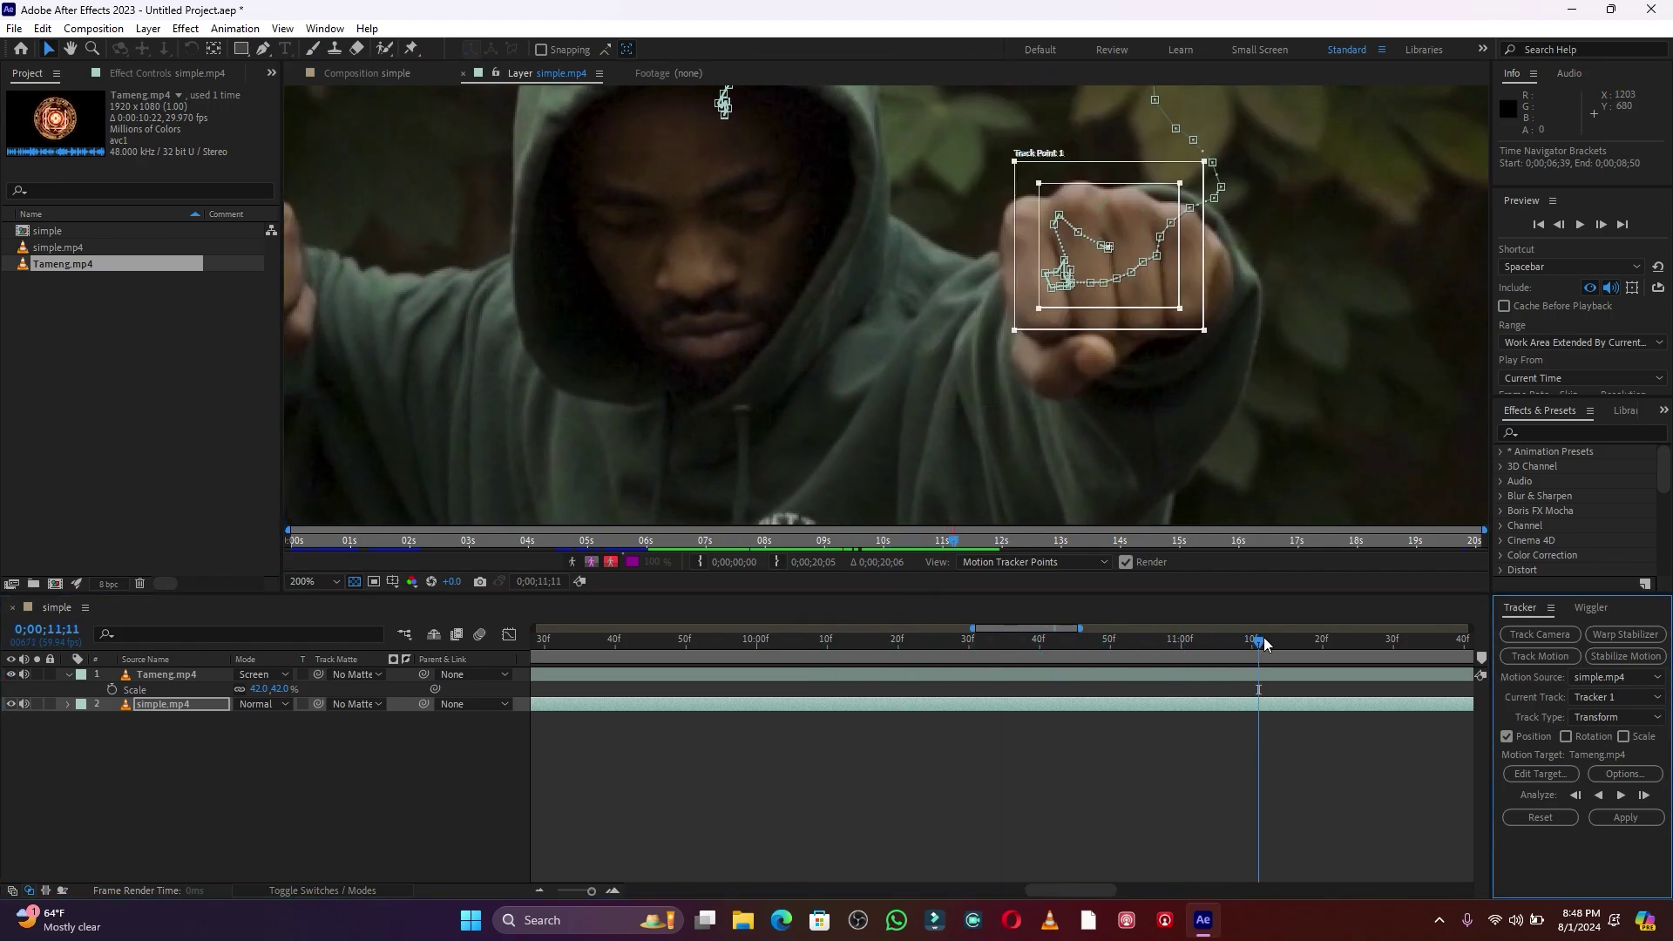
{"action": "left_click", "coordinate": [1114, 178]}
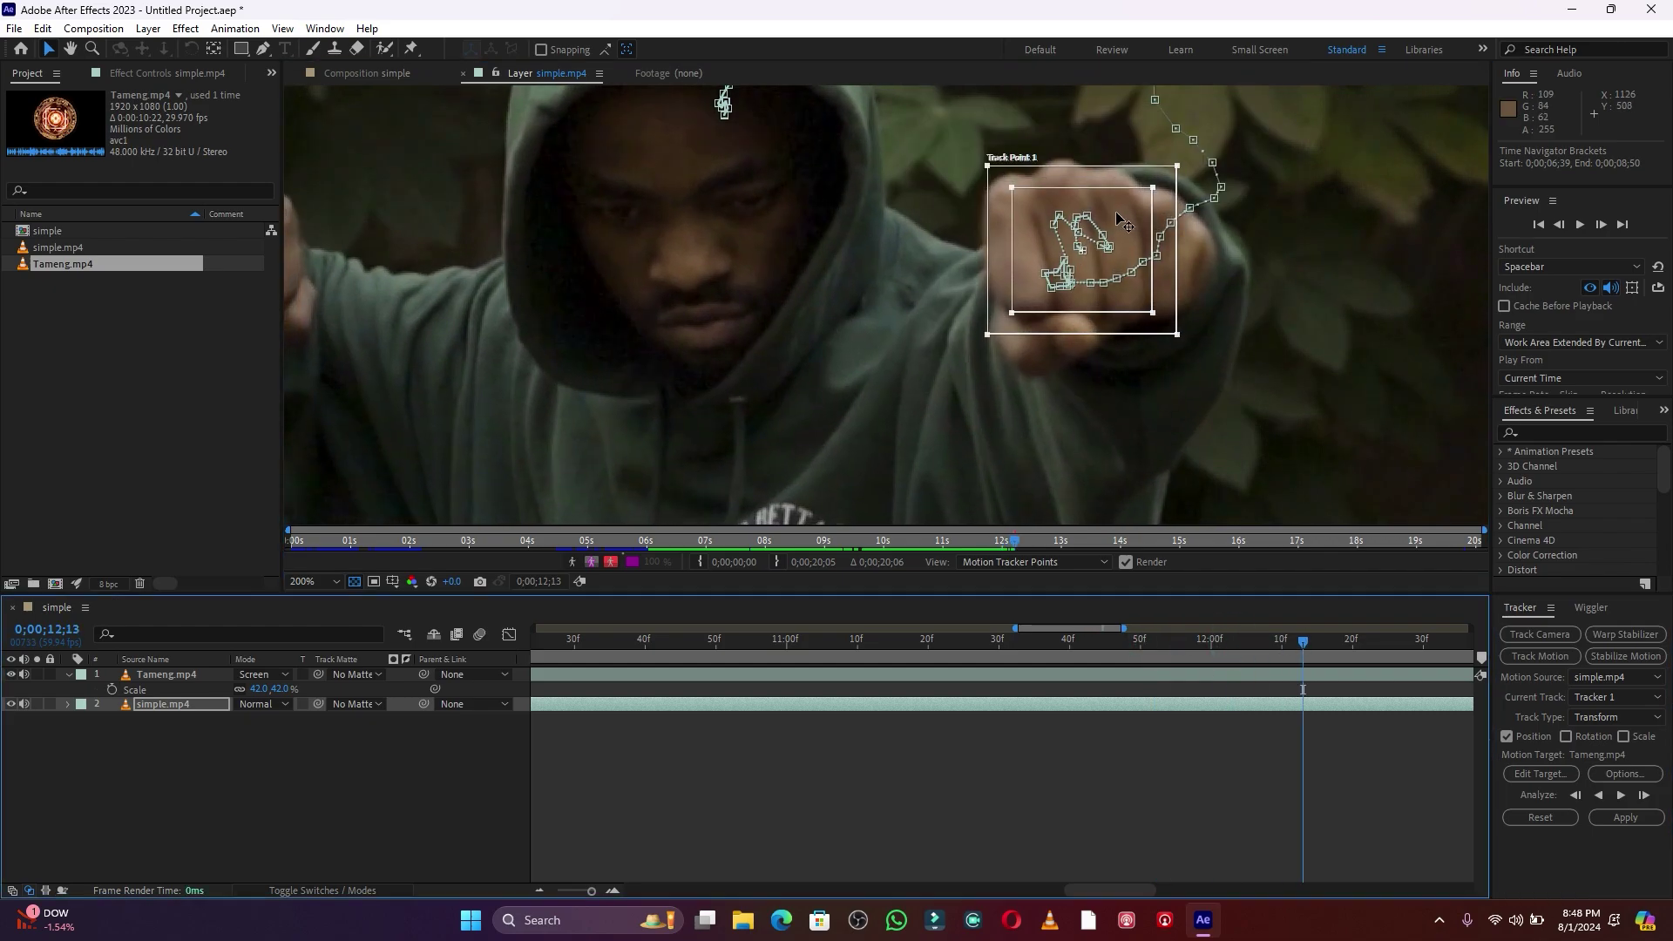
{"action": "left_click", "coordinate": [1219, 643]}
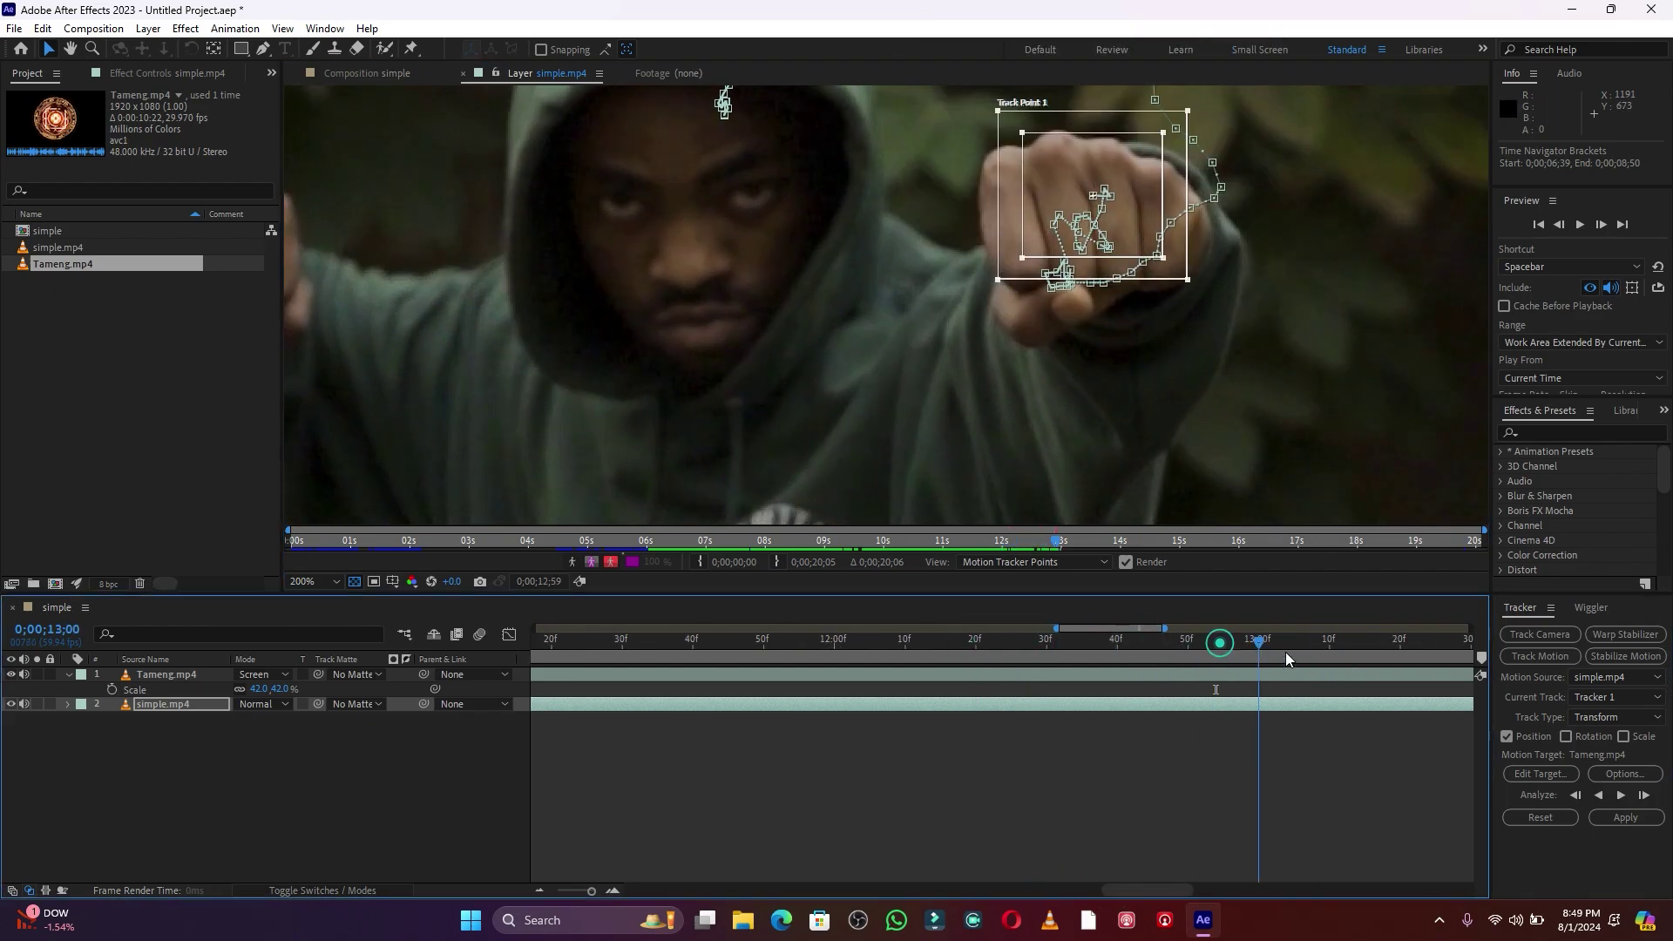
{"action": "left_click", "coordinate": [1098, 142]}
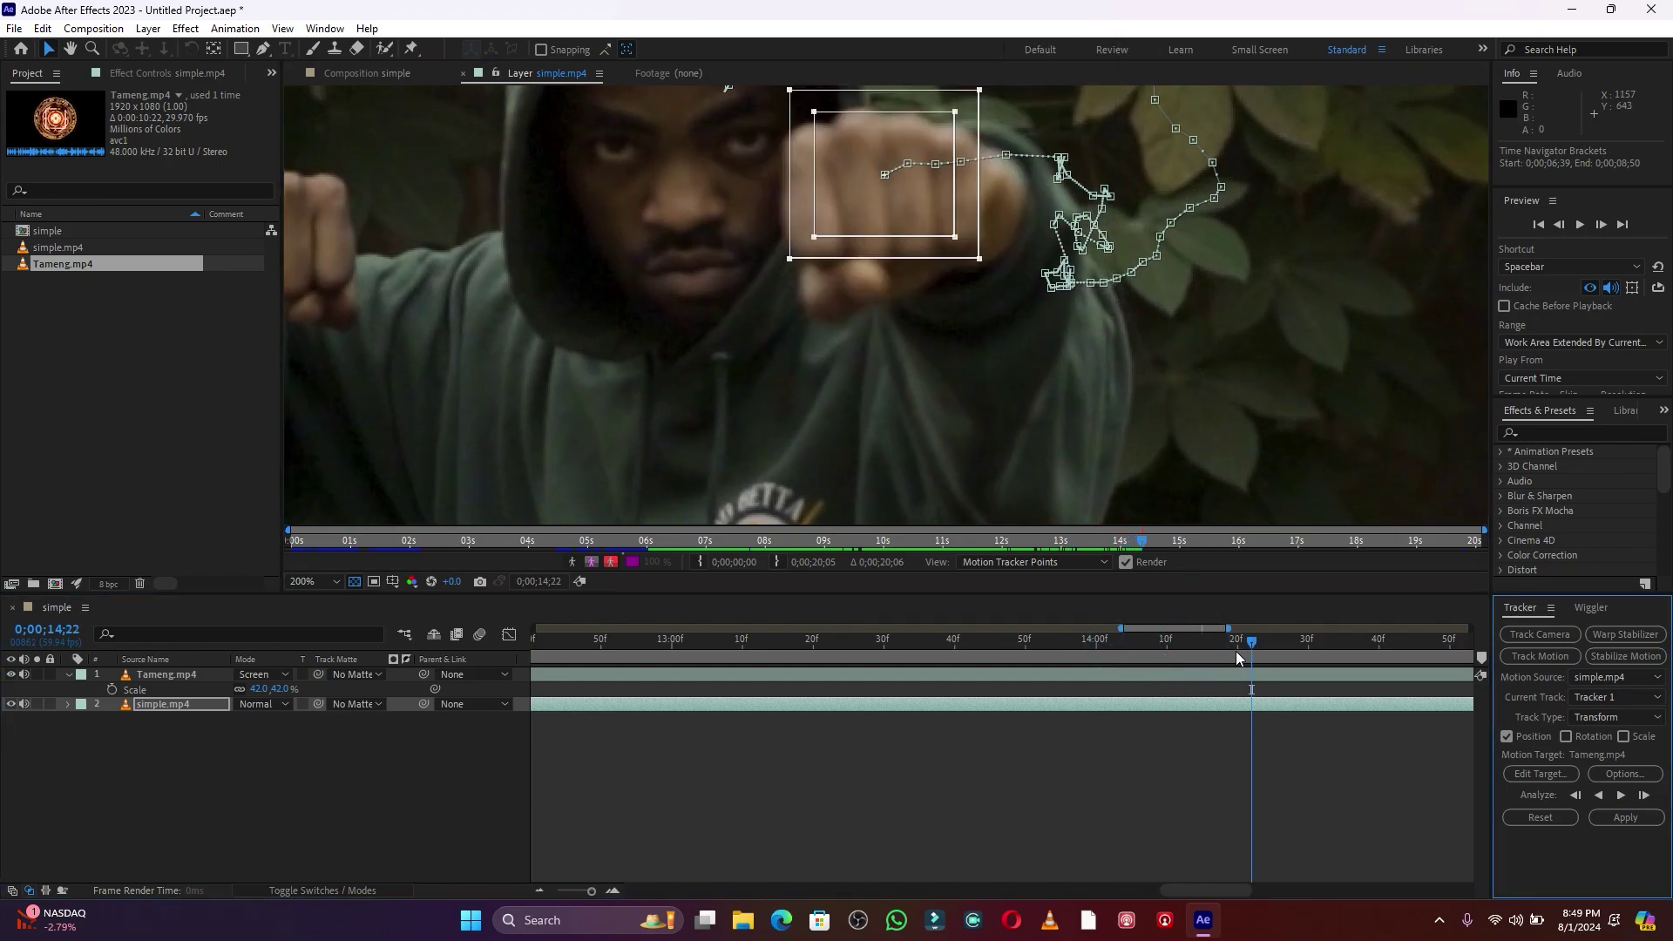
- Follow the fist as it opens, placing Track Point 1 on the hand at successive frames from 0;00;14;22 to 0;00;15;24
{"action": "left_click", "coordinate": [1336, 639]}
{"action": "left_click_drag", "start_coordinate": [911, 198], "coordinate": [974, 173]}
{"action": "left_click", "coordinate": [845, 642]}
{"action": "left_click_drag", "start_coordinate": [893, 638], "coordinate": [1031, 653]}
{"action": "left_click_drag", "start_coordinate": [967, 174], "coordinate": [911, 246]}
{"action": "left_click", "coordinate": [1073, 639]}
{"action": "left_click", "coordinate": [1107, 641]}
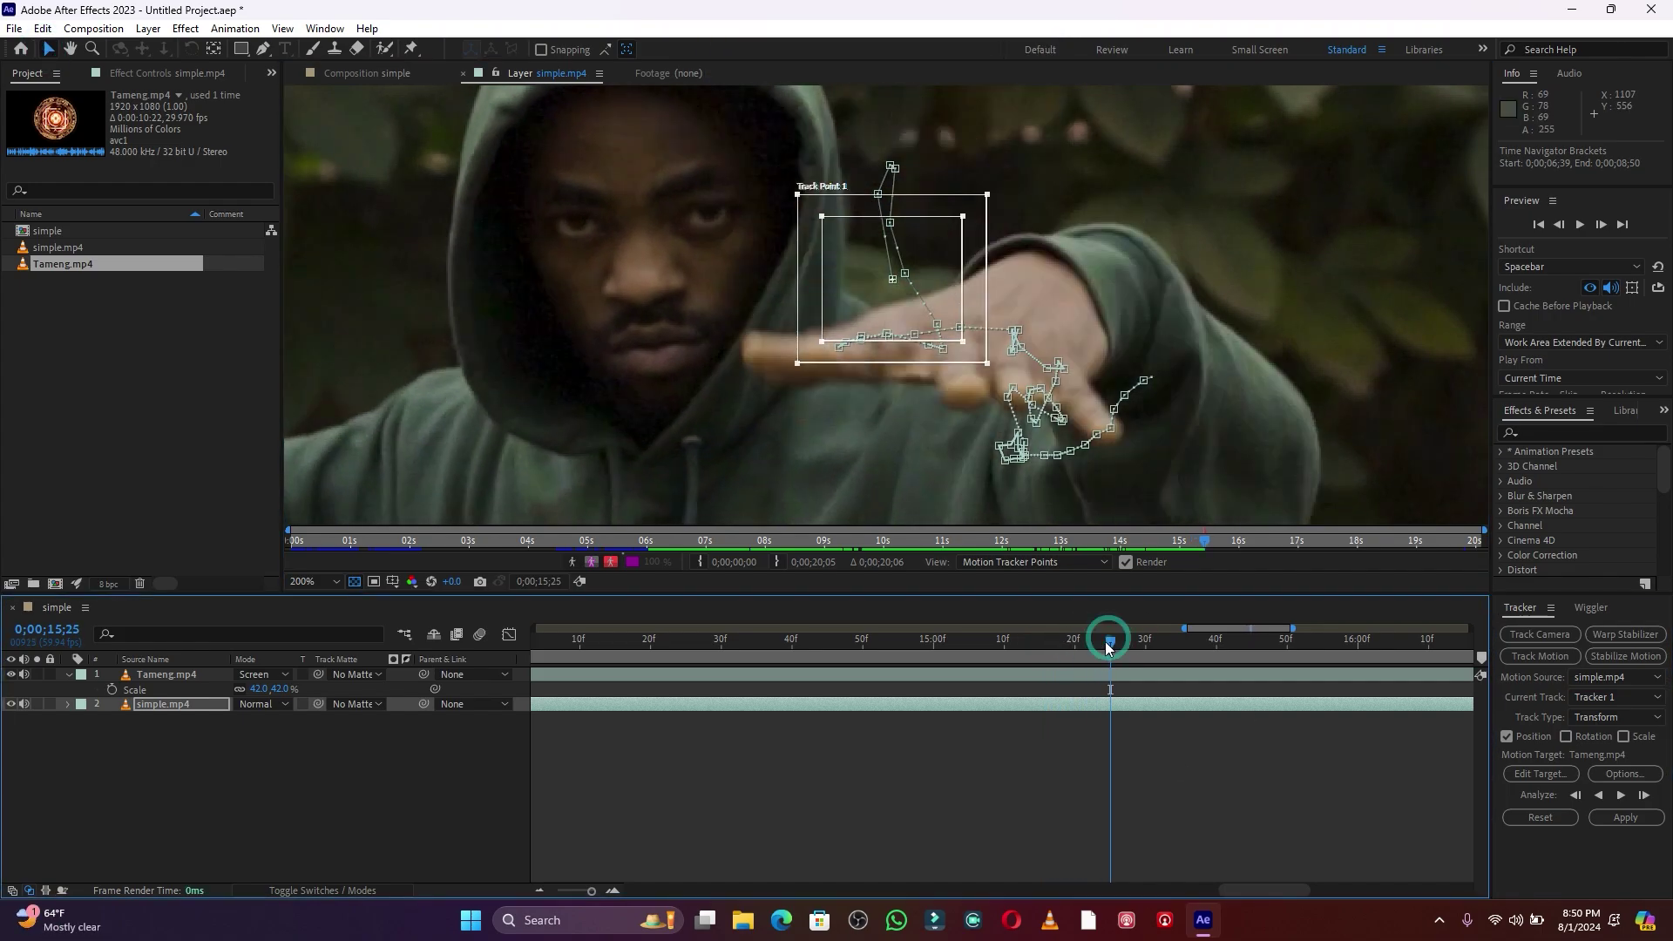
{"action": "key", "text": "Page_Up"}
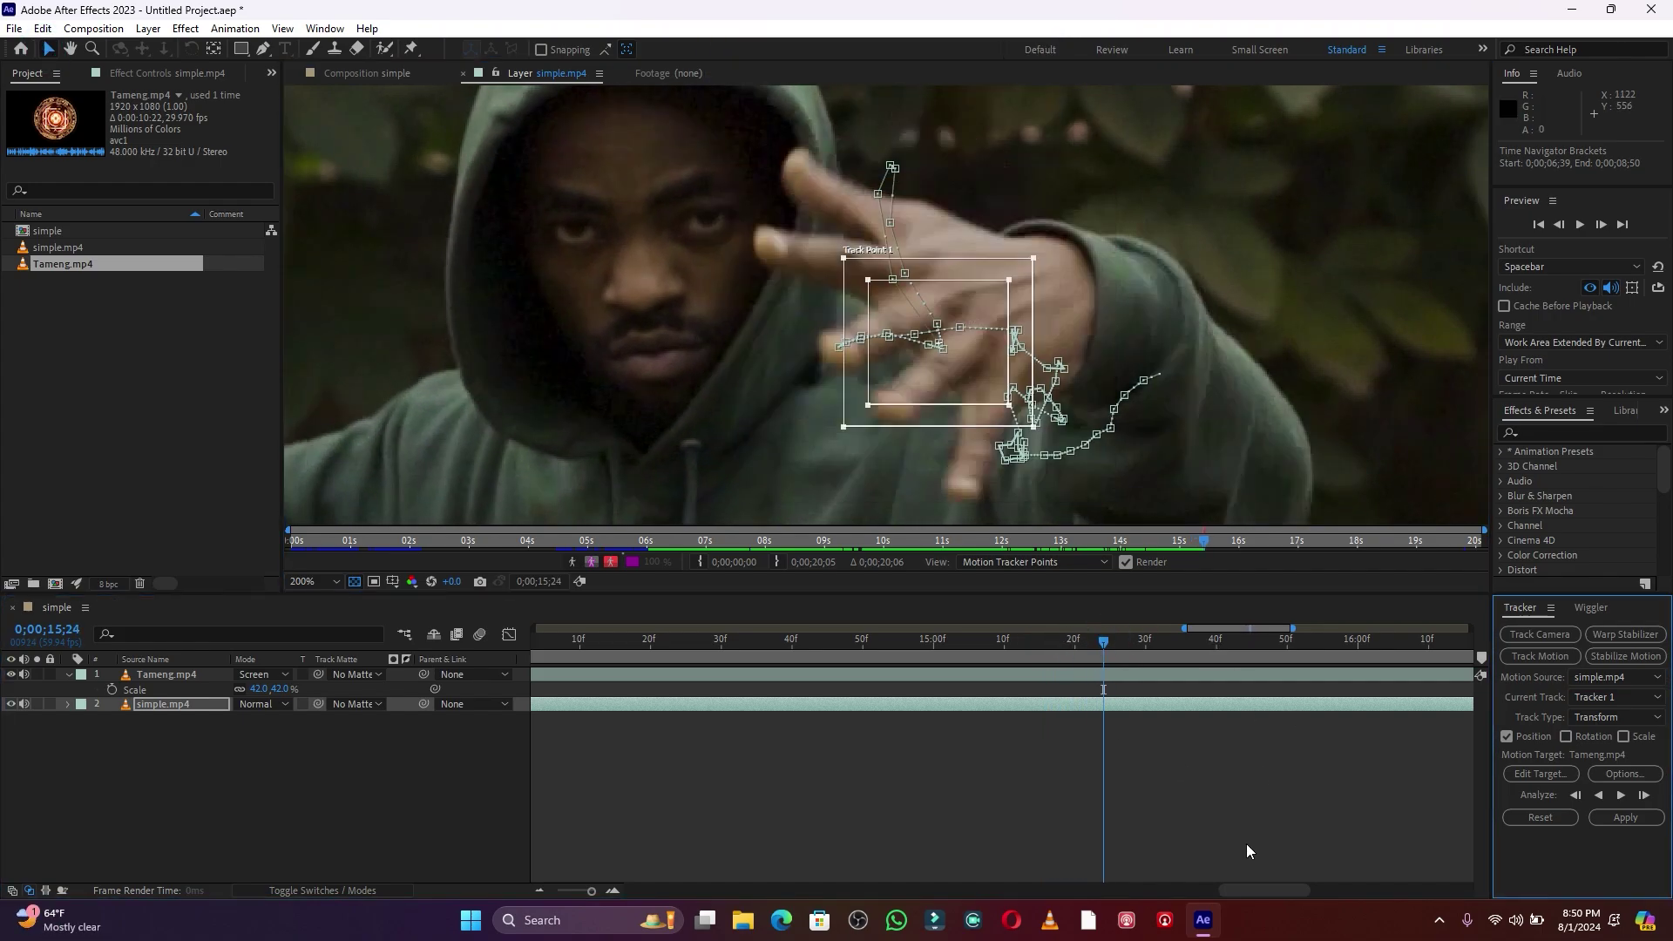
- Trim the end of the Tameng.mp4 layer to 0;00;15;26, where the tracked hand movement finishes
{"action": "left_click_drag", "start_coordinate": [591, 893], "coordinate": [584, 897]}
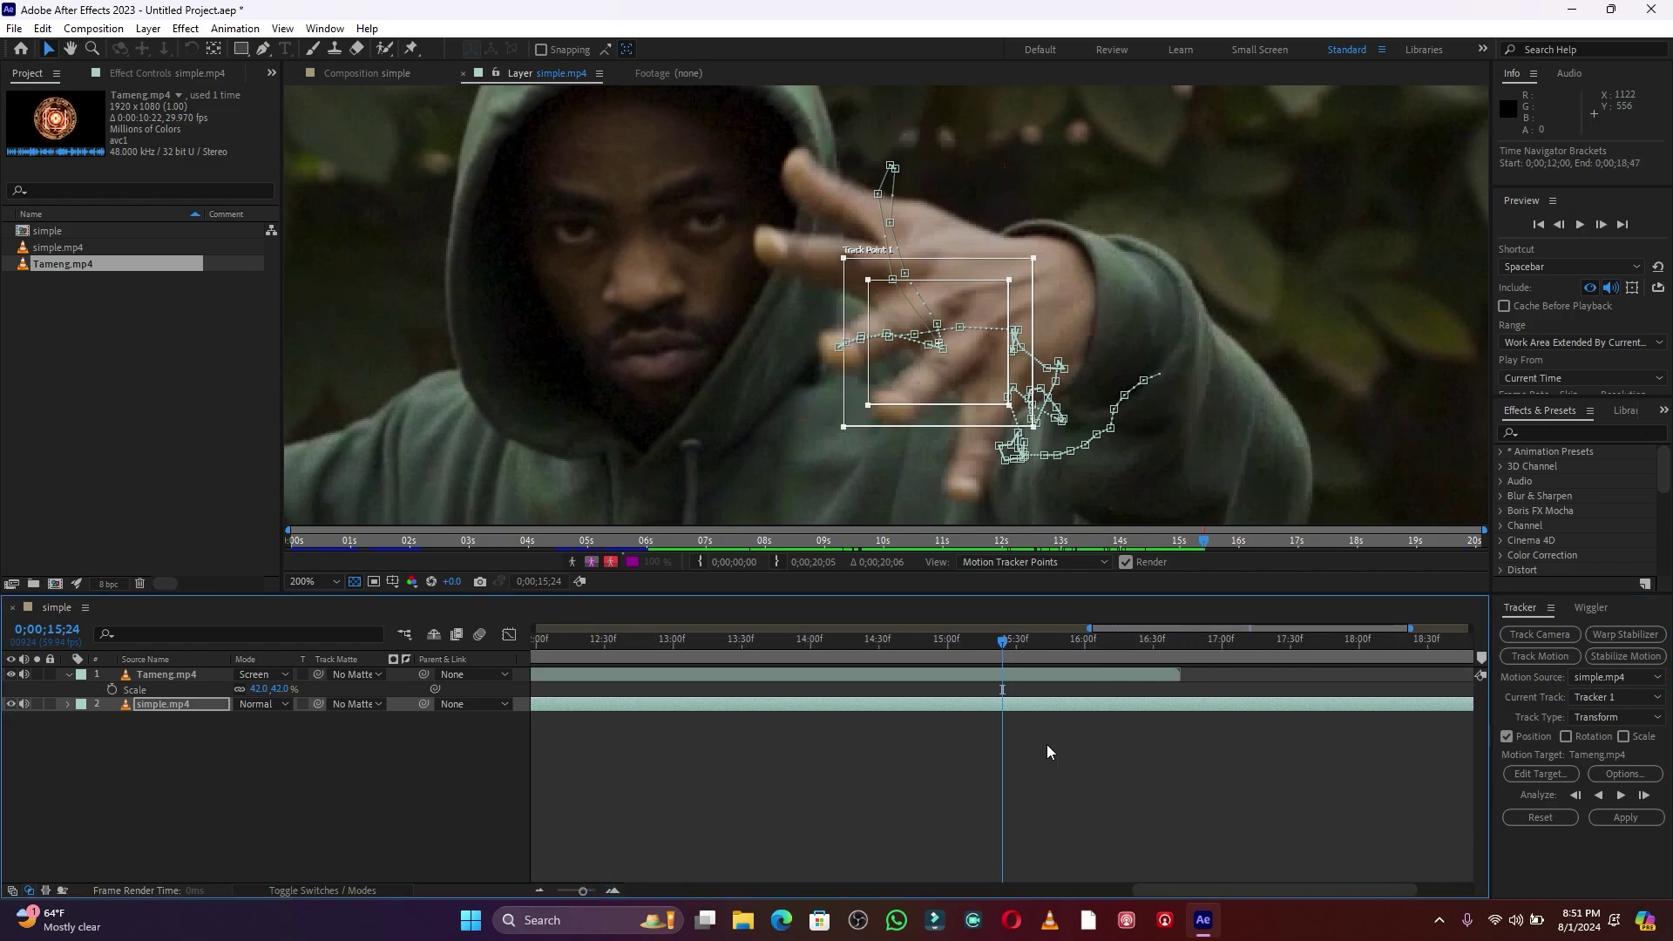
{"action": "left_click", "coordinate": [1006, 646]}
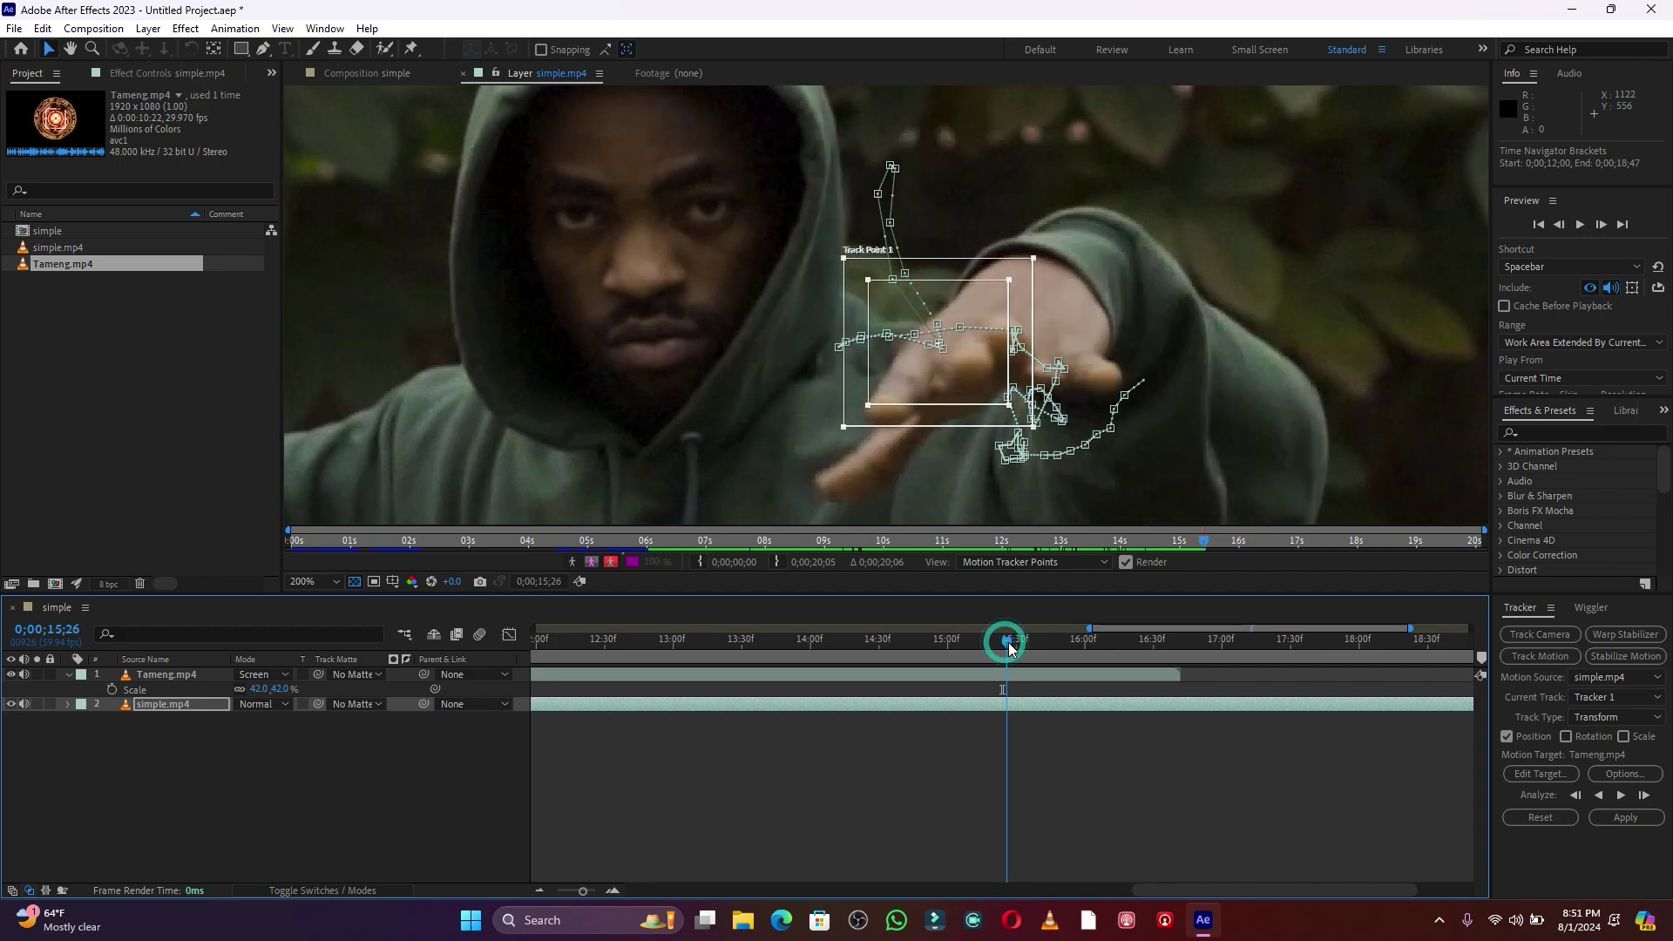
{"action": "left_click_drag", "start_coordinate": [1178, 674], "coordinate": [1076, 674]}
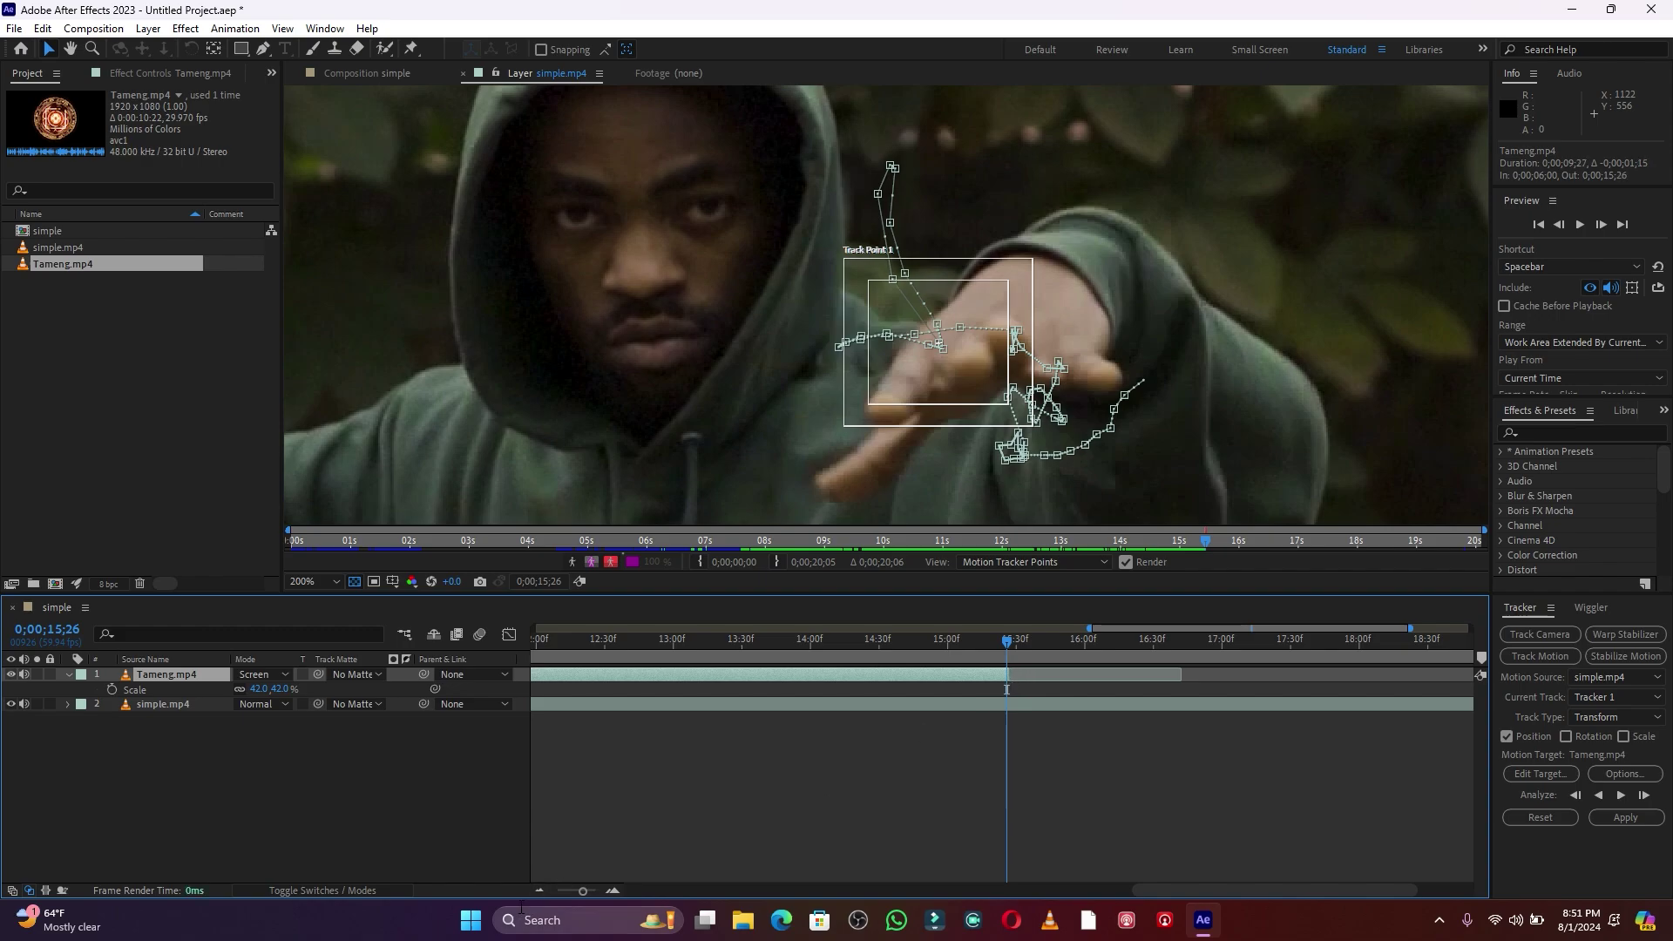
{"action": "left_click_drag", "start_coordinate": [582, 891], "coordinate": [544, 889]}
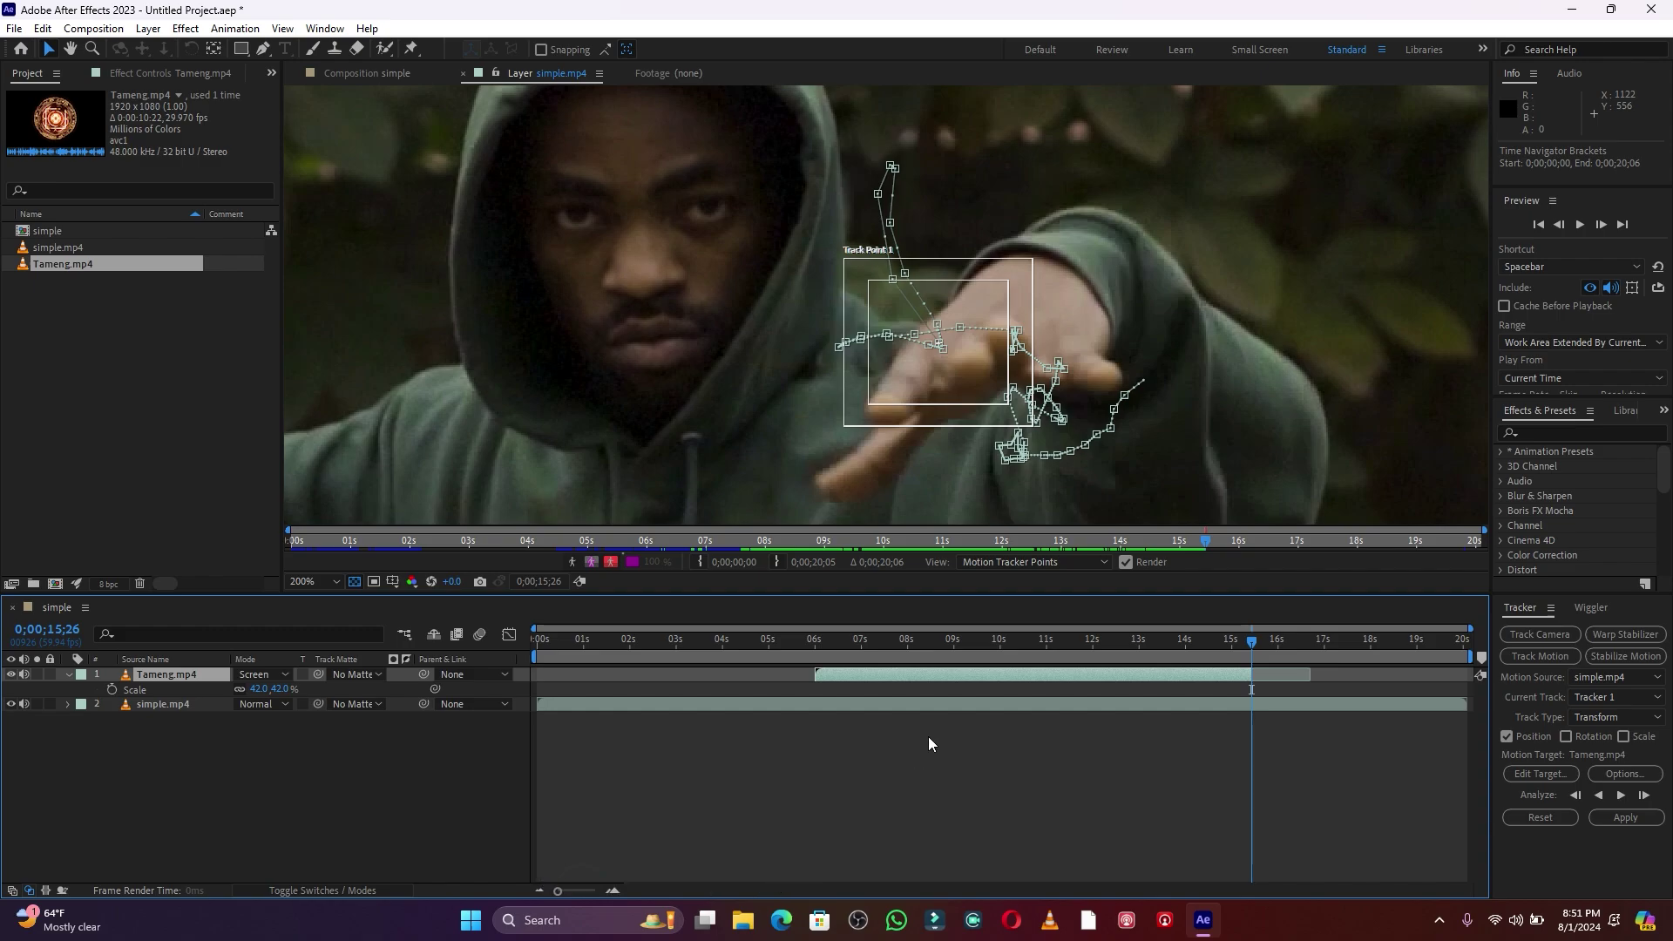
- Add a null object to the composition and set it as the motion target of Tracker 1
{"action": "right_click", "coordinate": [415, 789]}
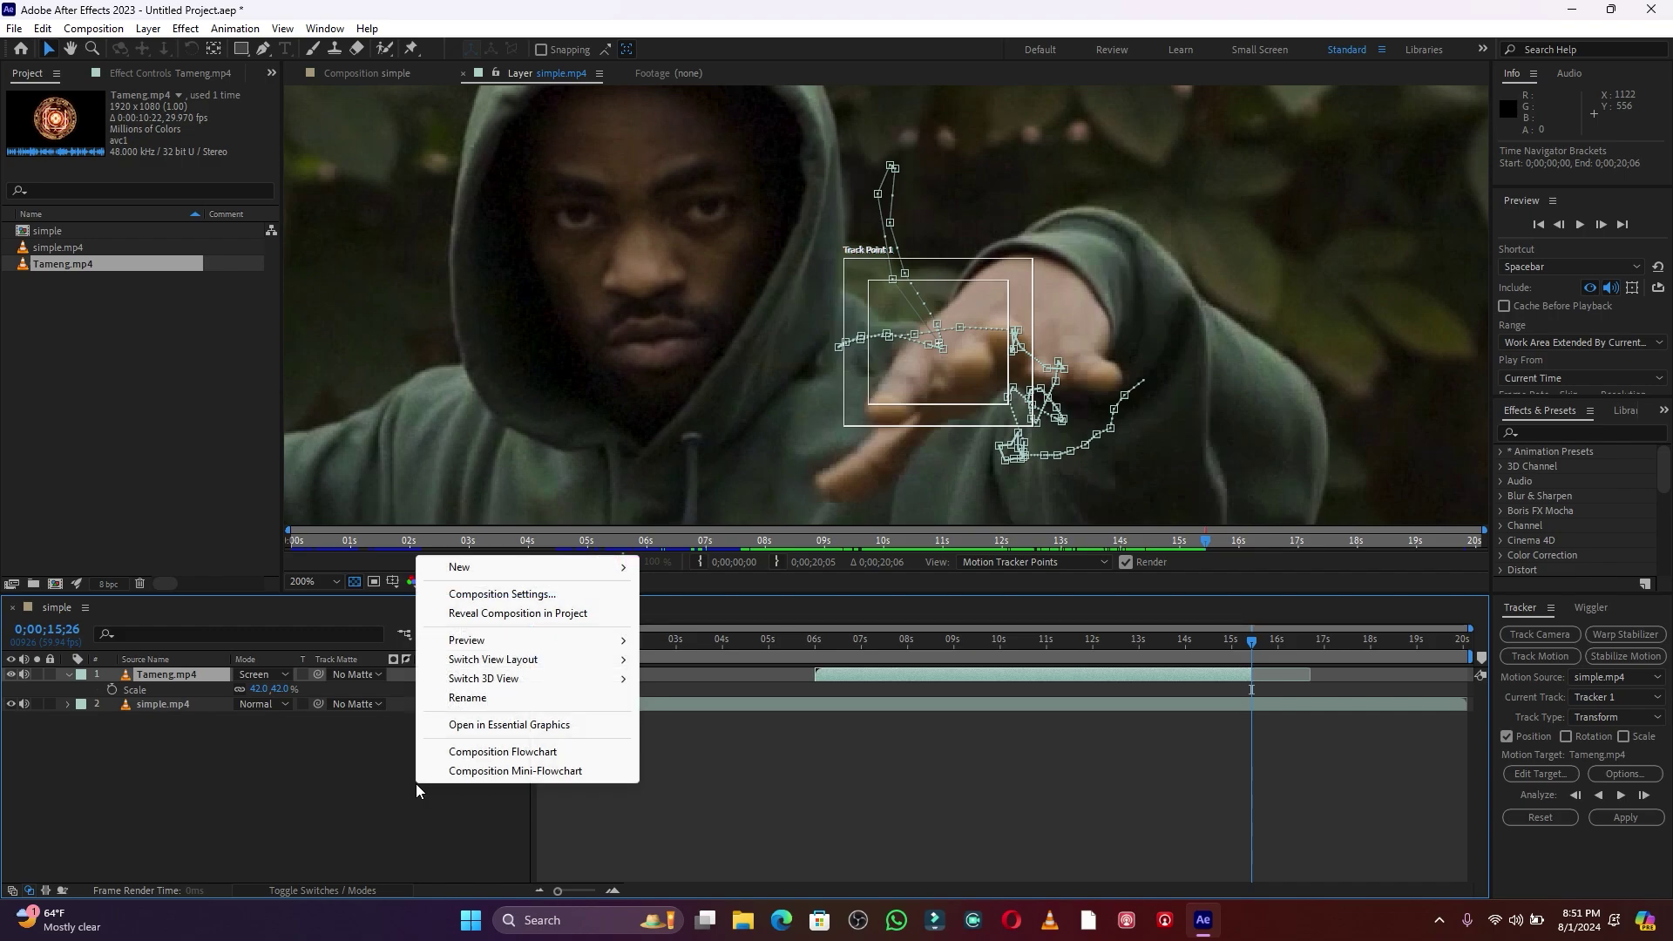
{"action": "mouse_move", "coordinate": [478, 569]}
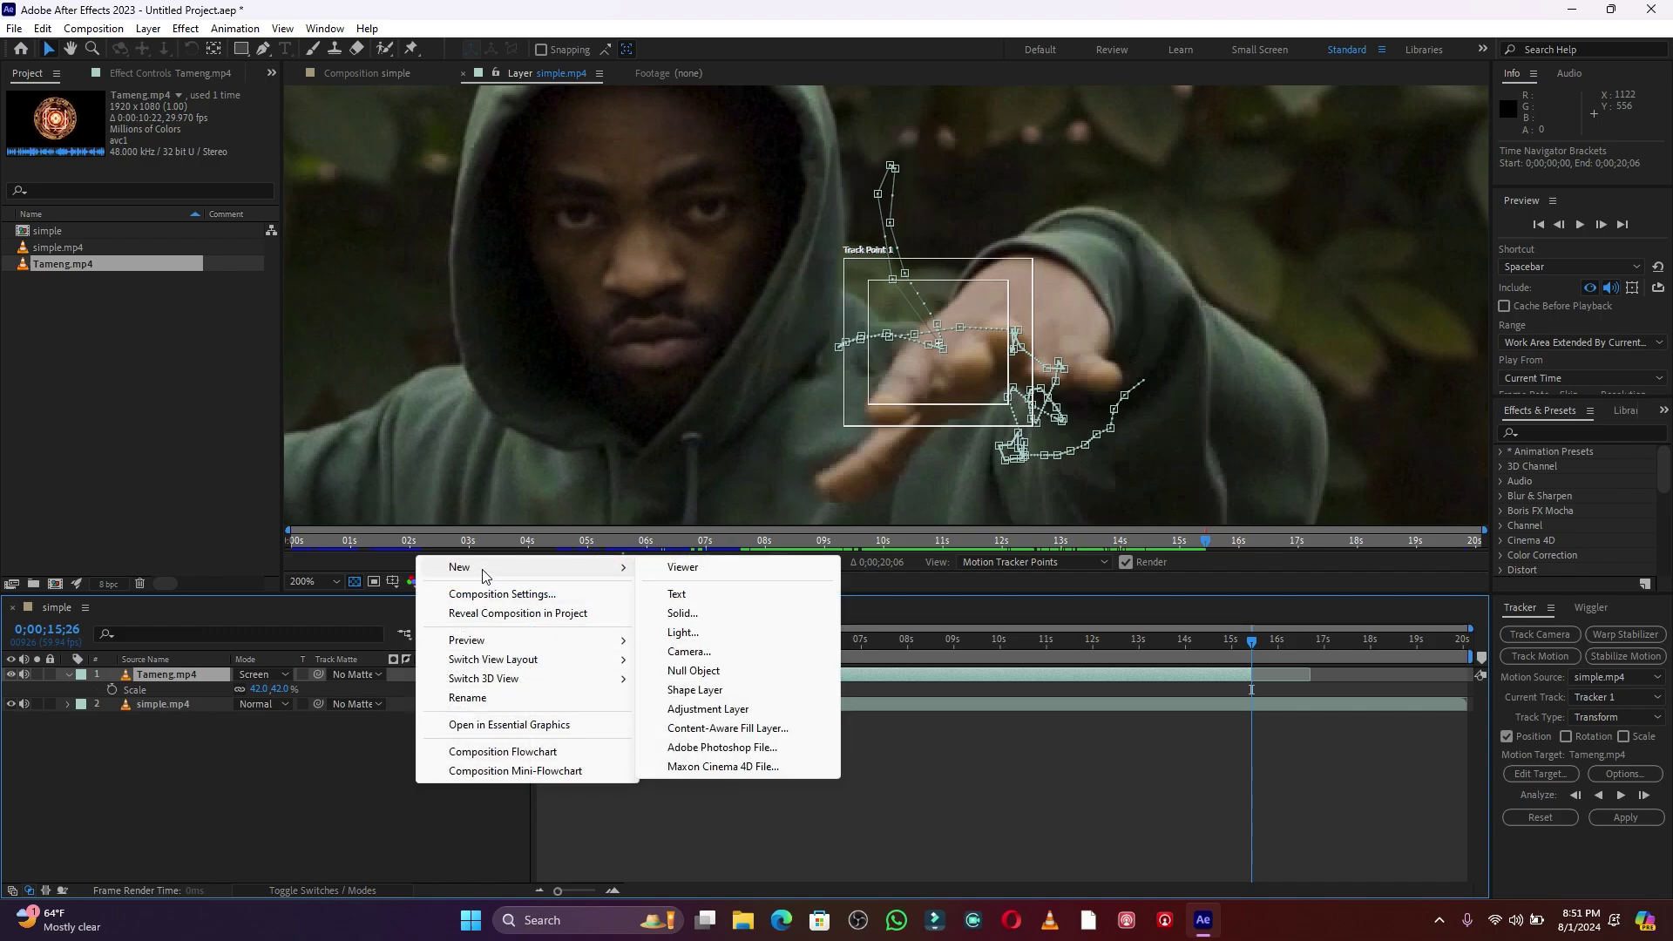
{"action": "left_click", "coordinate": [699, 670]}
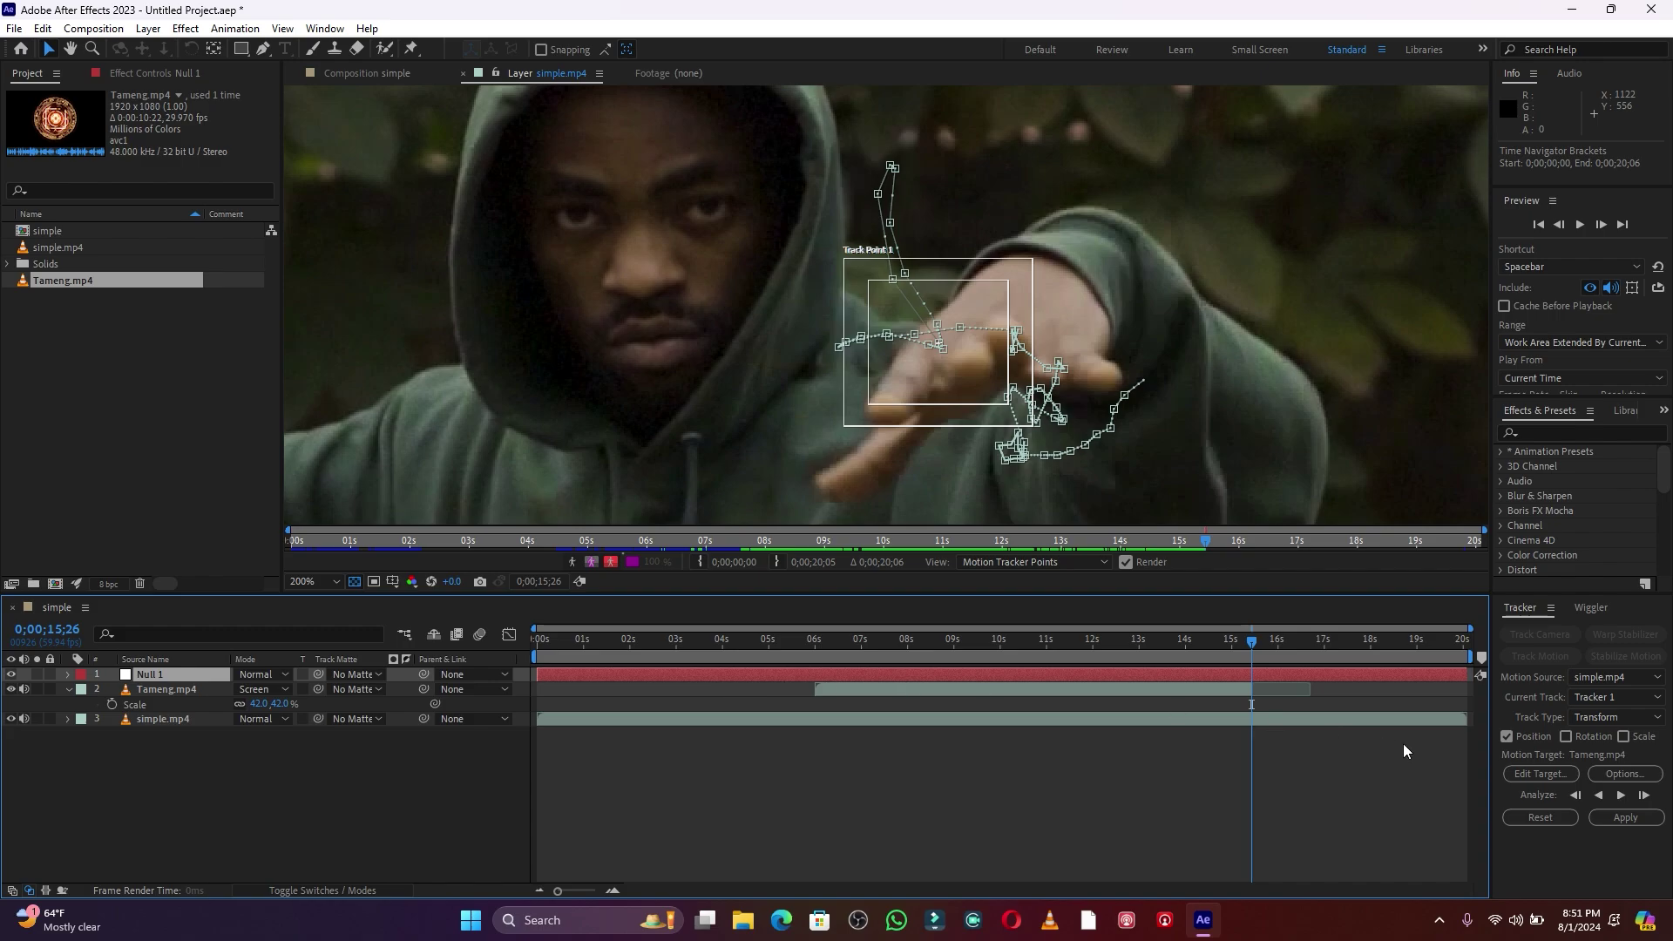
{"action": "left_click", "coordinate": [1535, 775]}
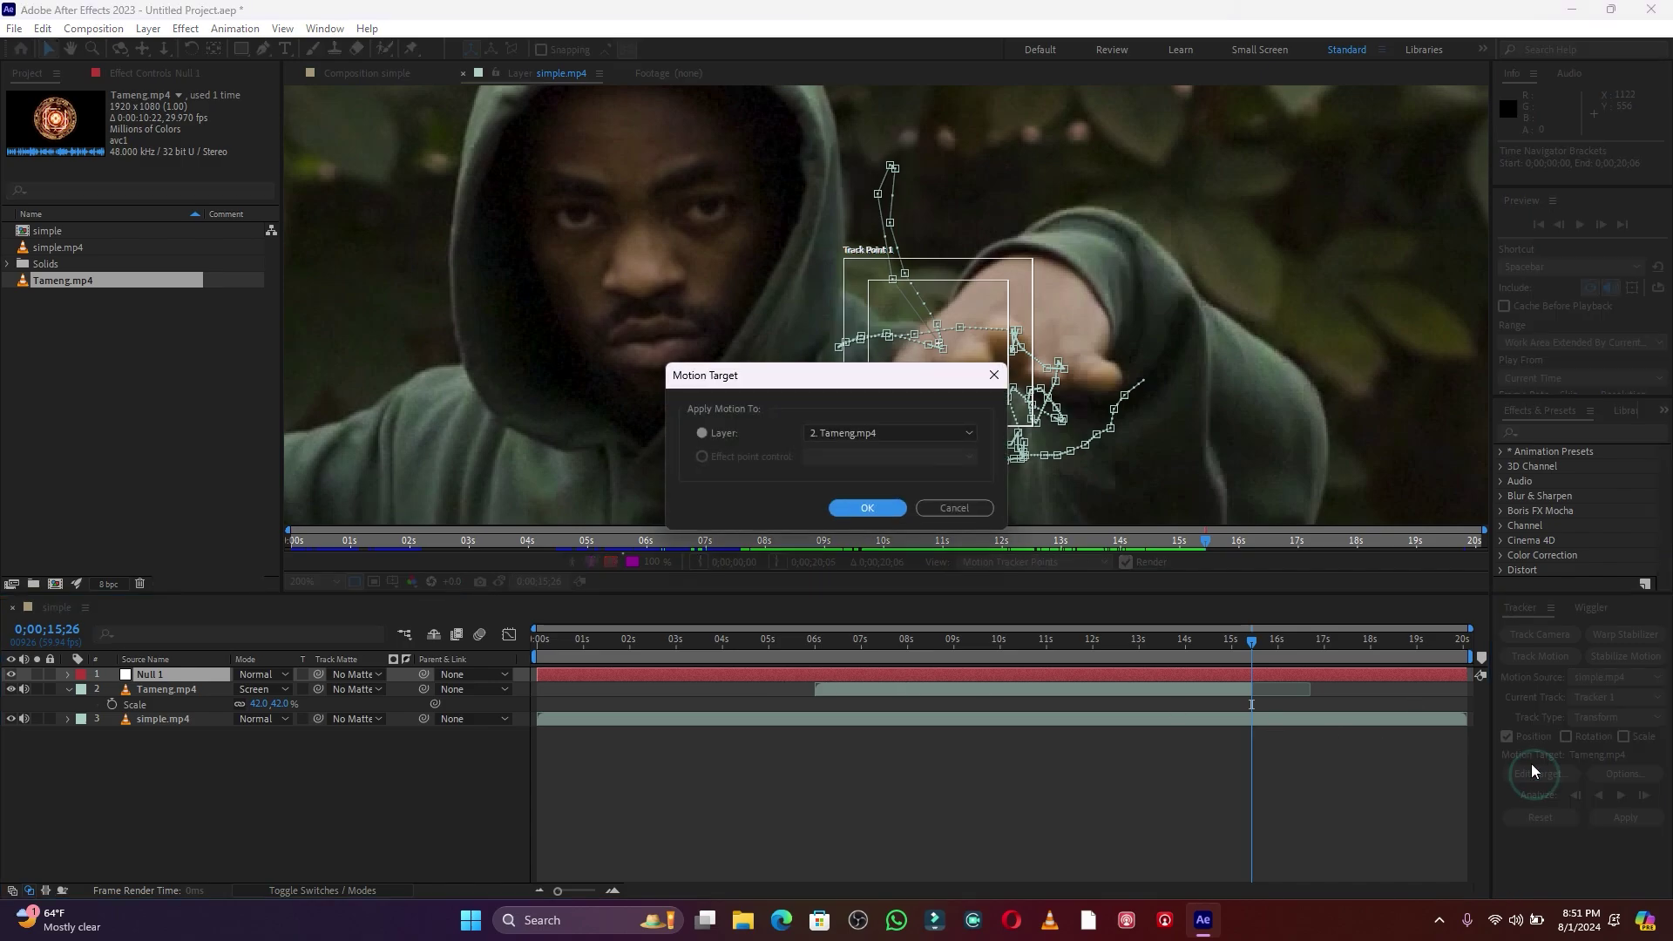
{"action": "left_click", "coordinate": [850, 435]}
{"action": "left_click", "coordinate": [871, 452]}
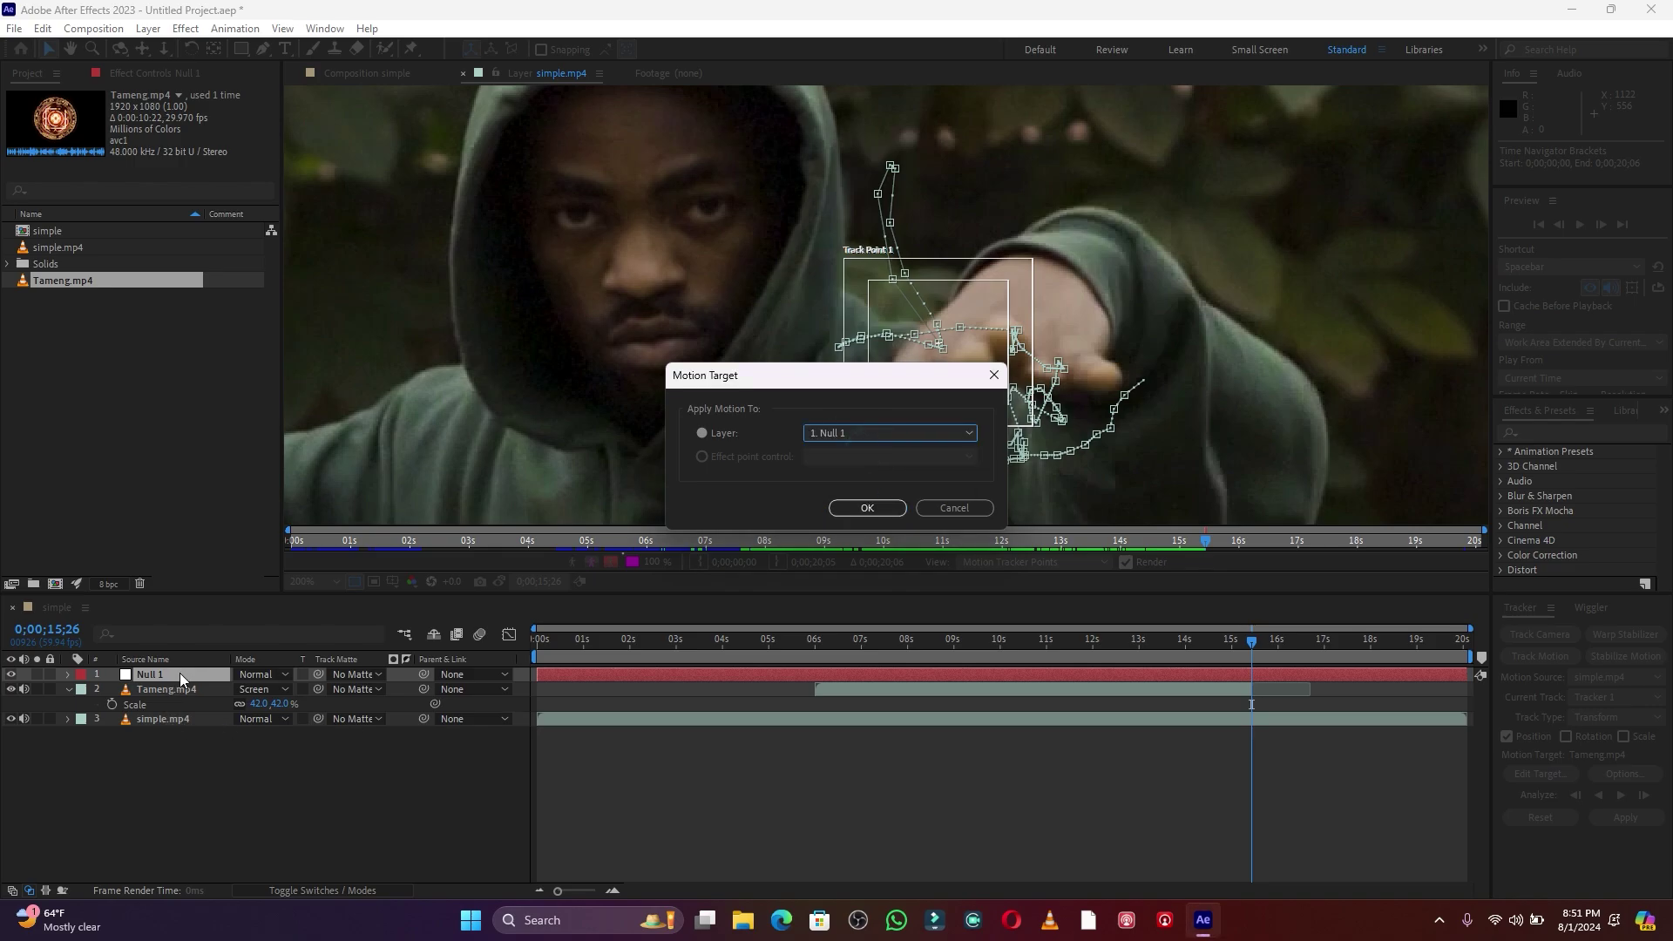
{"action": "left_click", "coordinate": [882, 513]}
- Place the Null 1 layer below Tameng.mp4 and apply the tracking data to it in X and Y
{"action": "left_click_drag", "start_coordinate": [155, 676], "coordinate": [165, 707]}
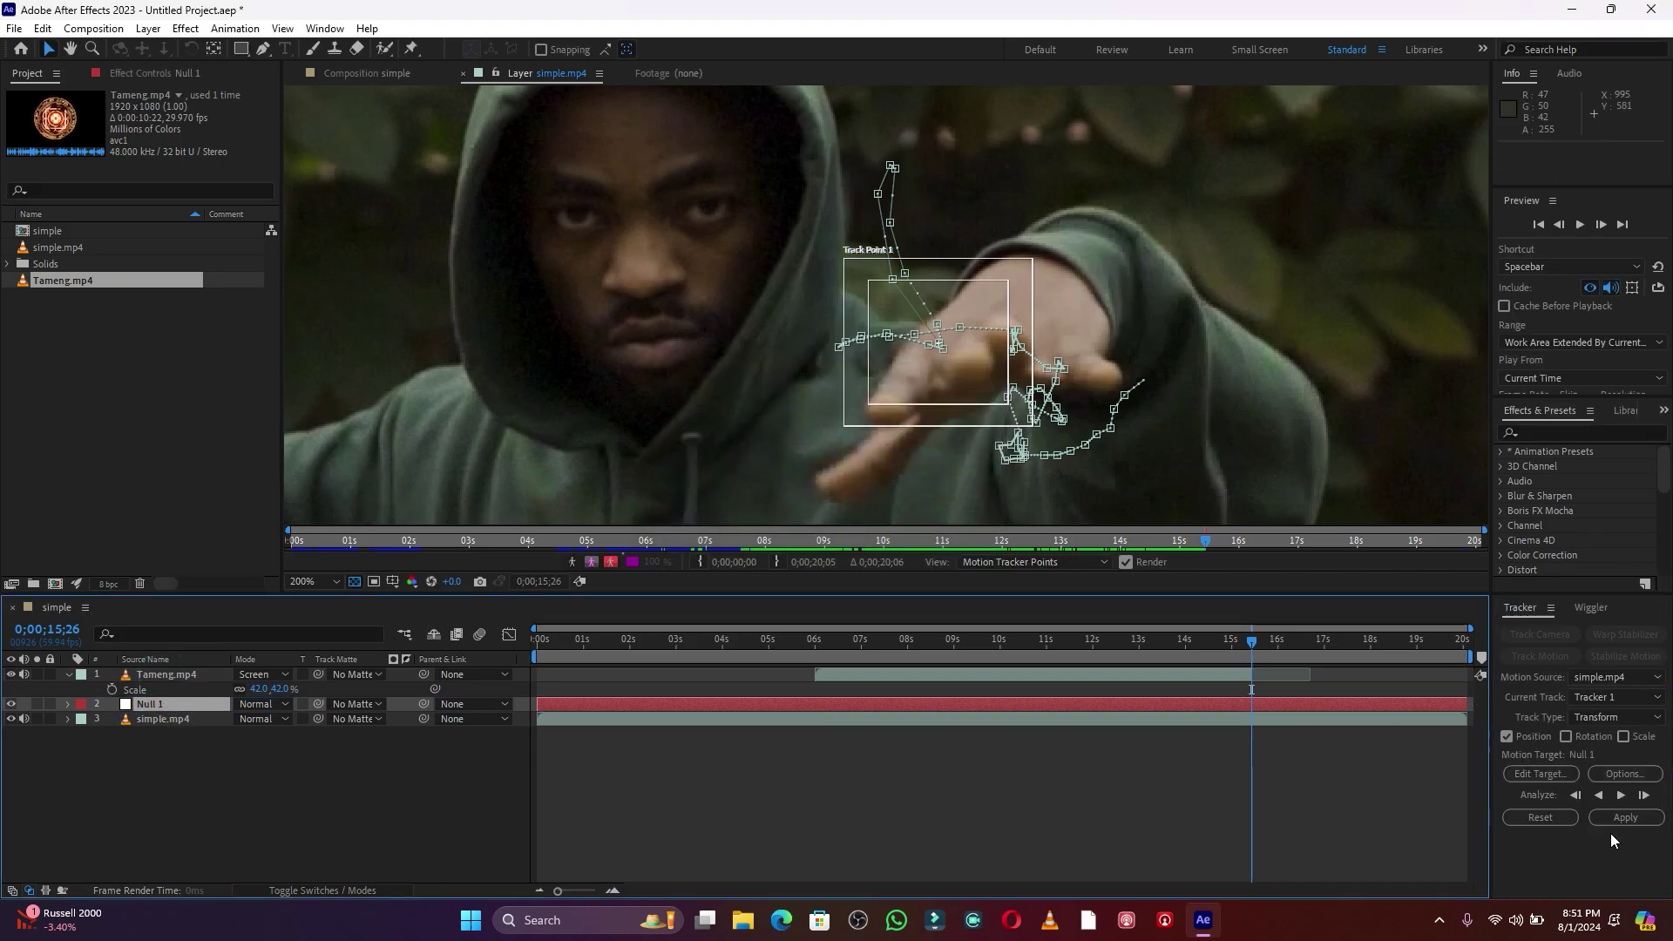
{"action": "left_click", "coordinate": [1627, 818]}
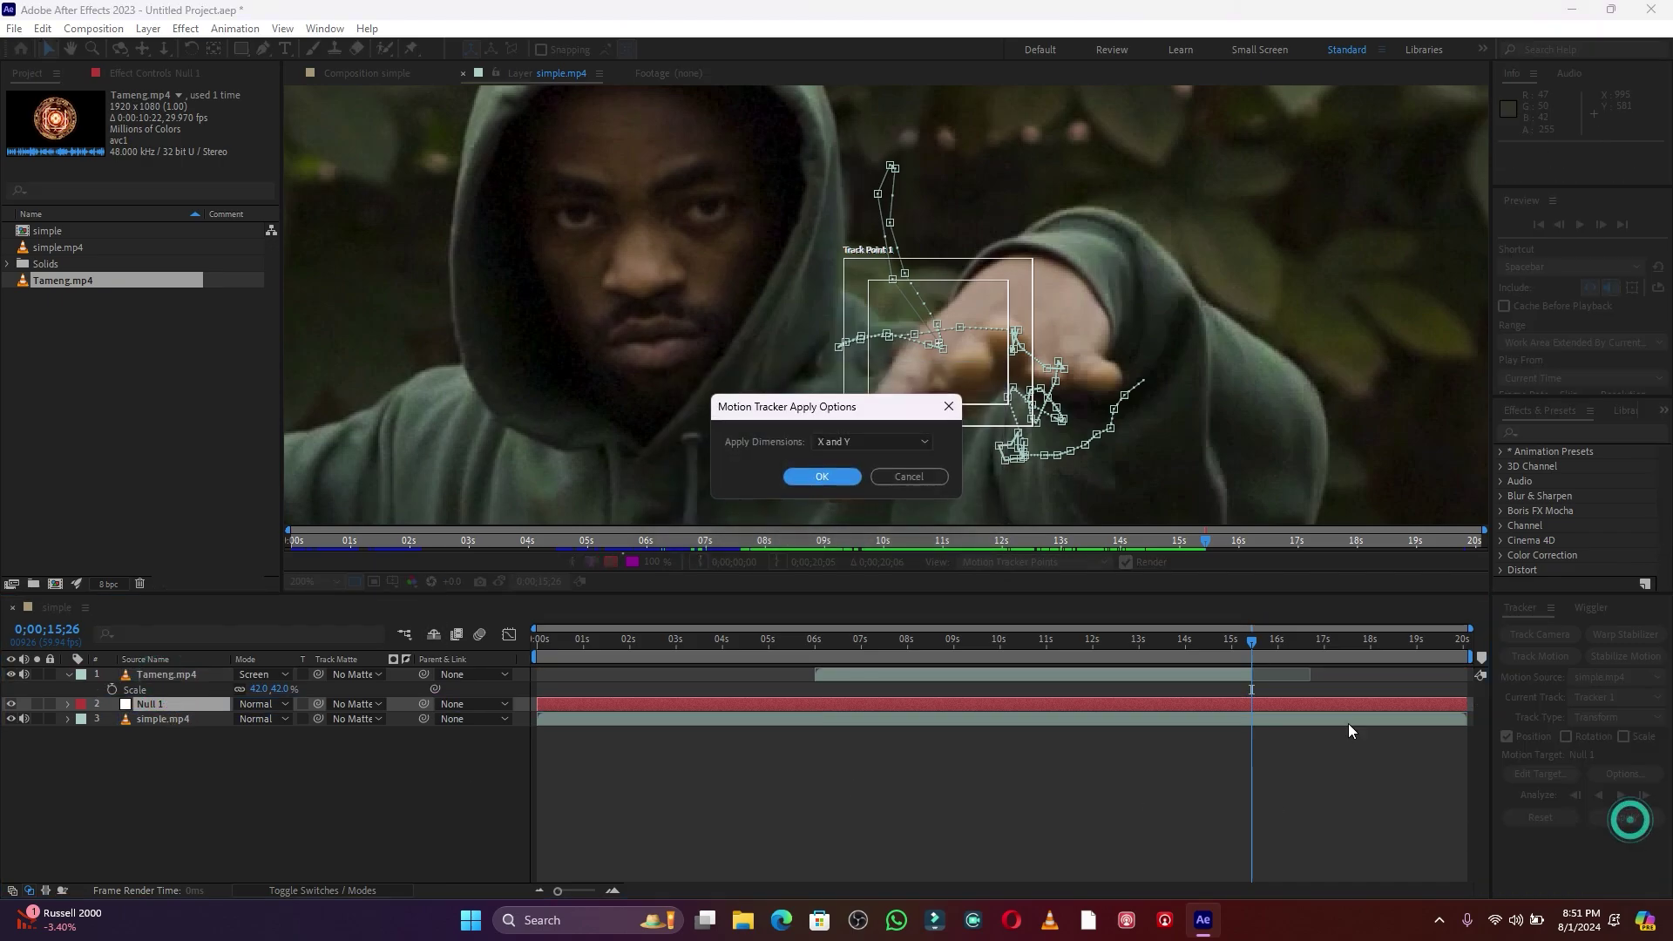
{"action": "left_click", "coordinate": [825, 473]}
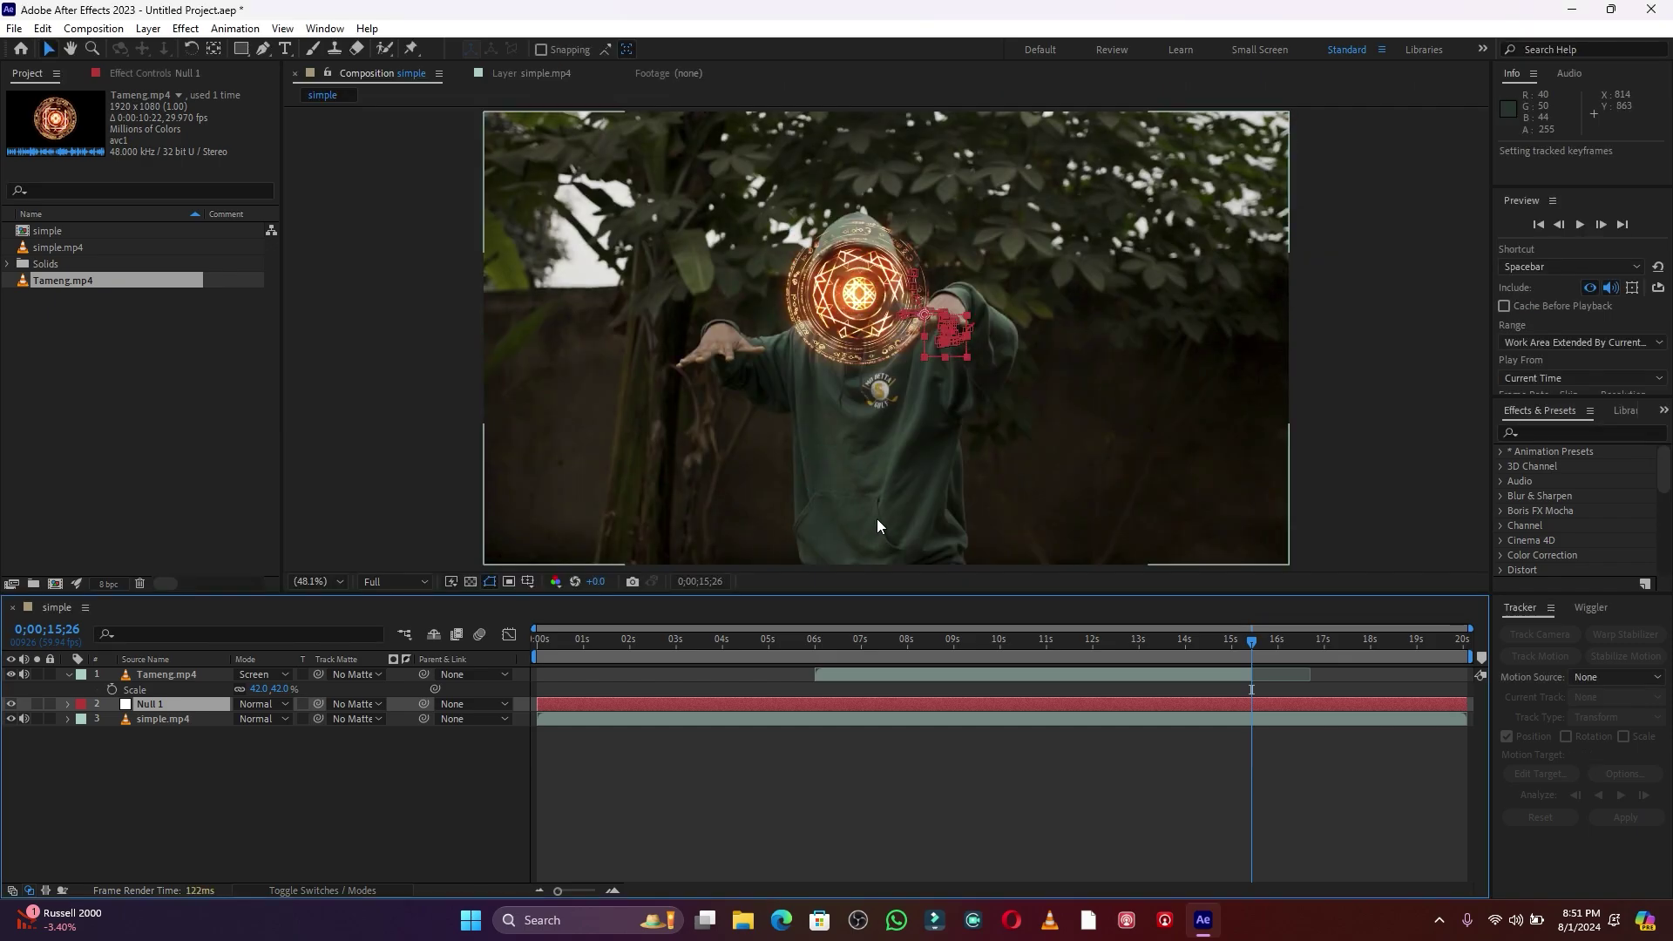
- Go to 0;00;06;19 and reveal the Position properties of the Tameng.mp4 and Null 1 layers
{"action": "left_click_drag", "start_coordinate": [1104, 645], "coordinate": [830, 655]}
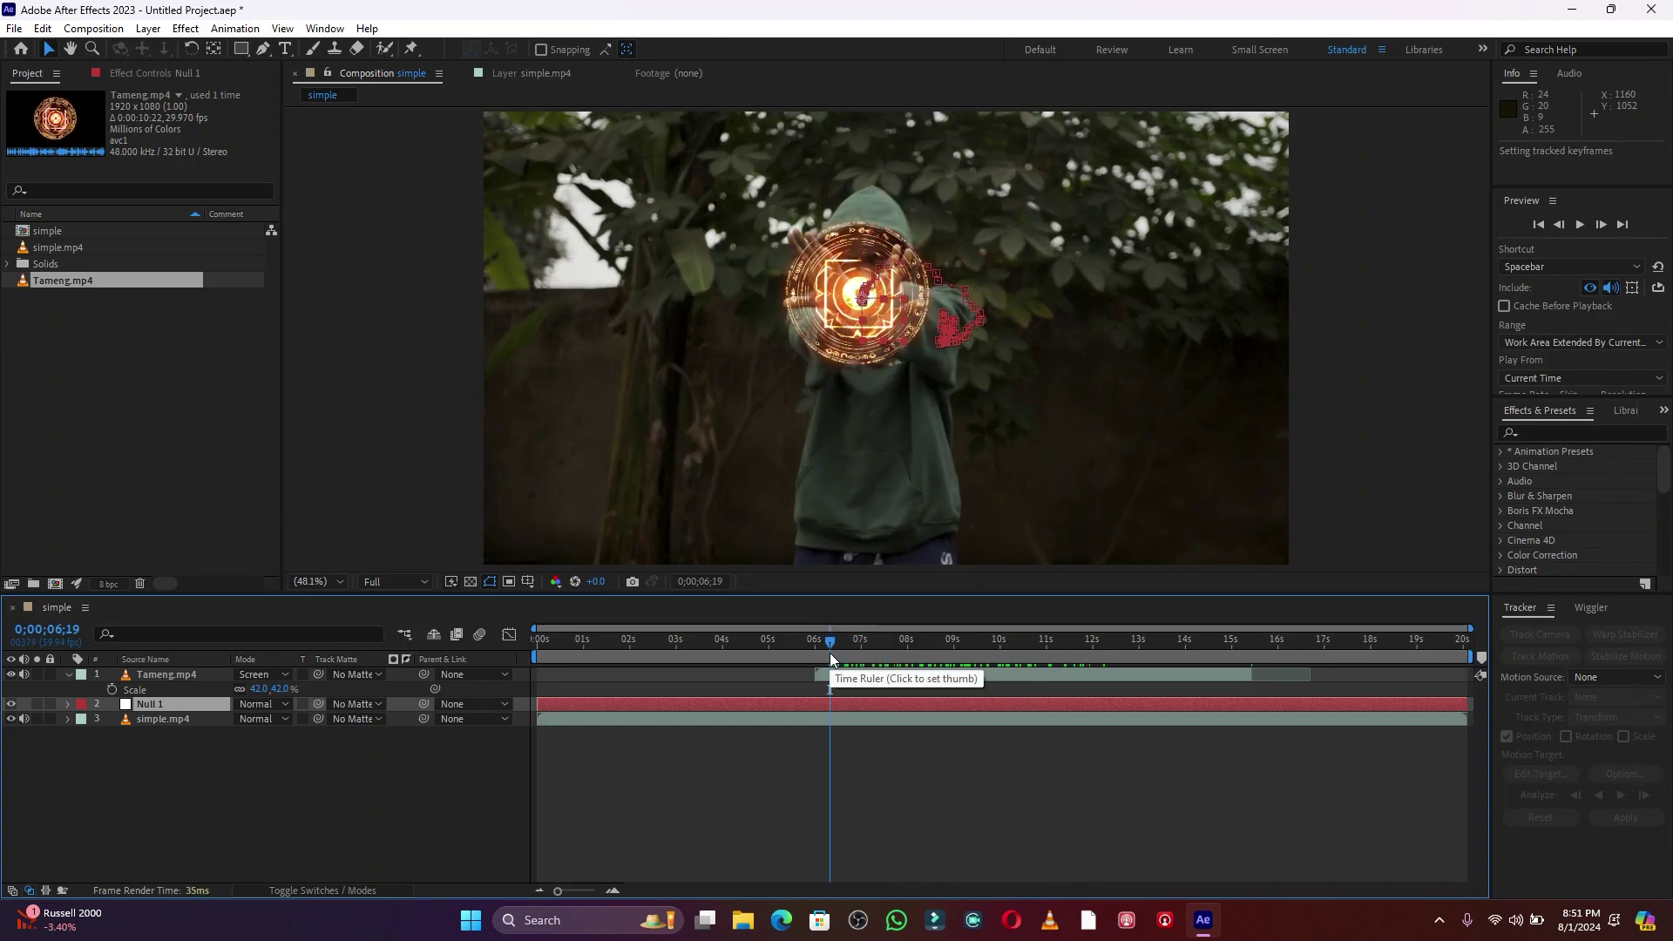
{"action": "left_click", "coordinate": [165, 672]}
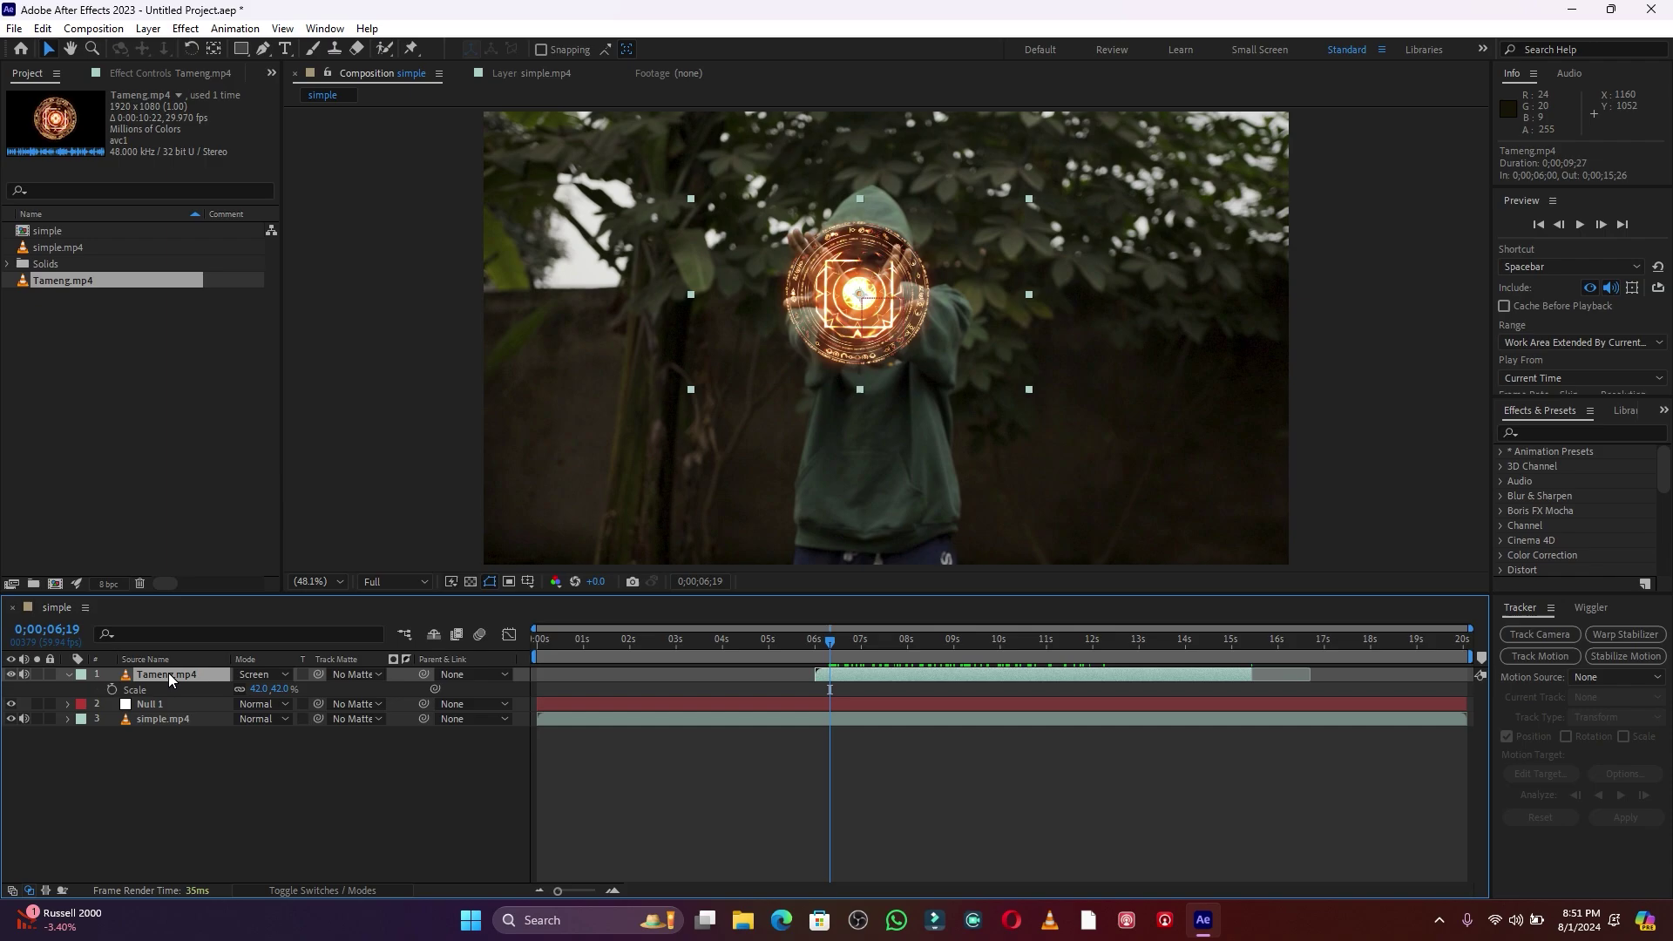
{"action": "key", "text": "p"}
{"action": "left_click", "coordinate": [165, 708]}
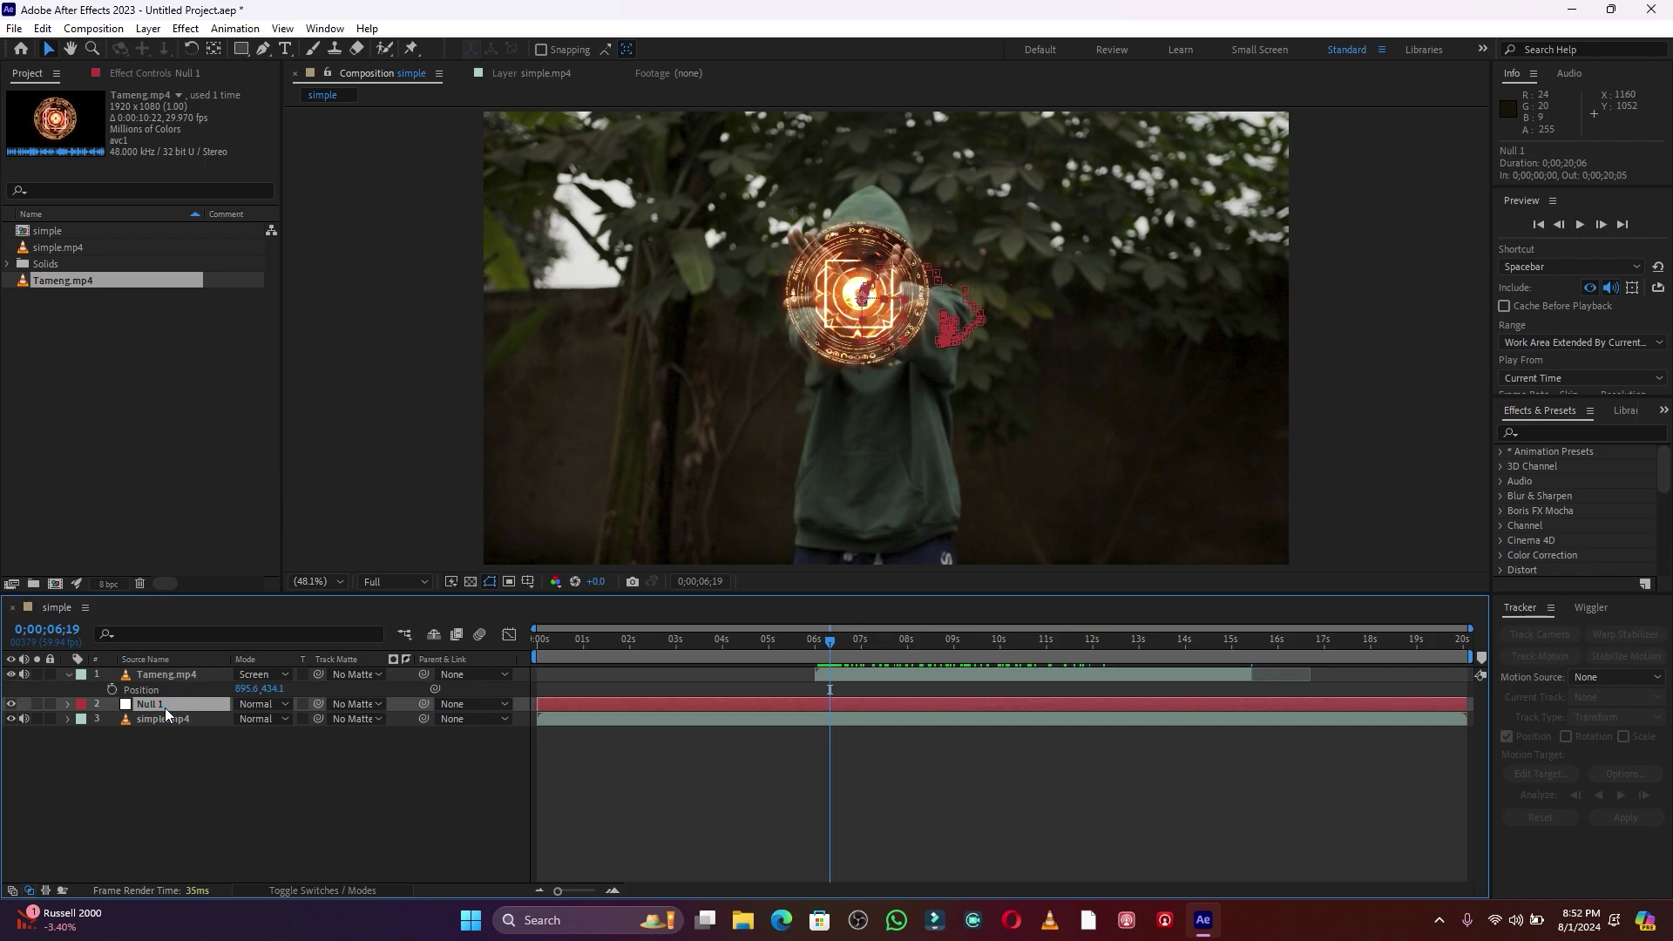
{"action": "key", "text": "p"}
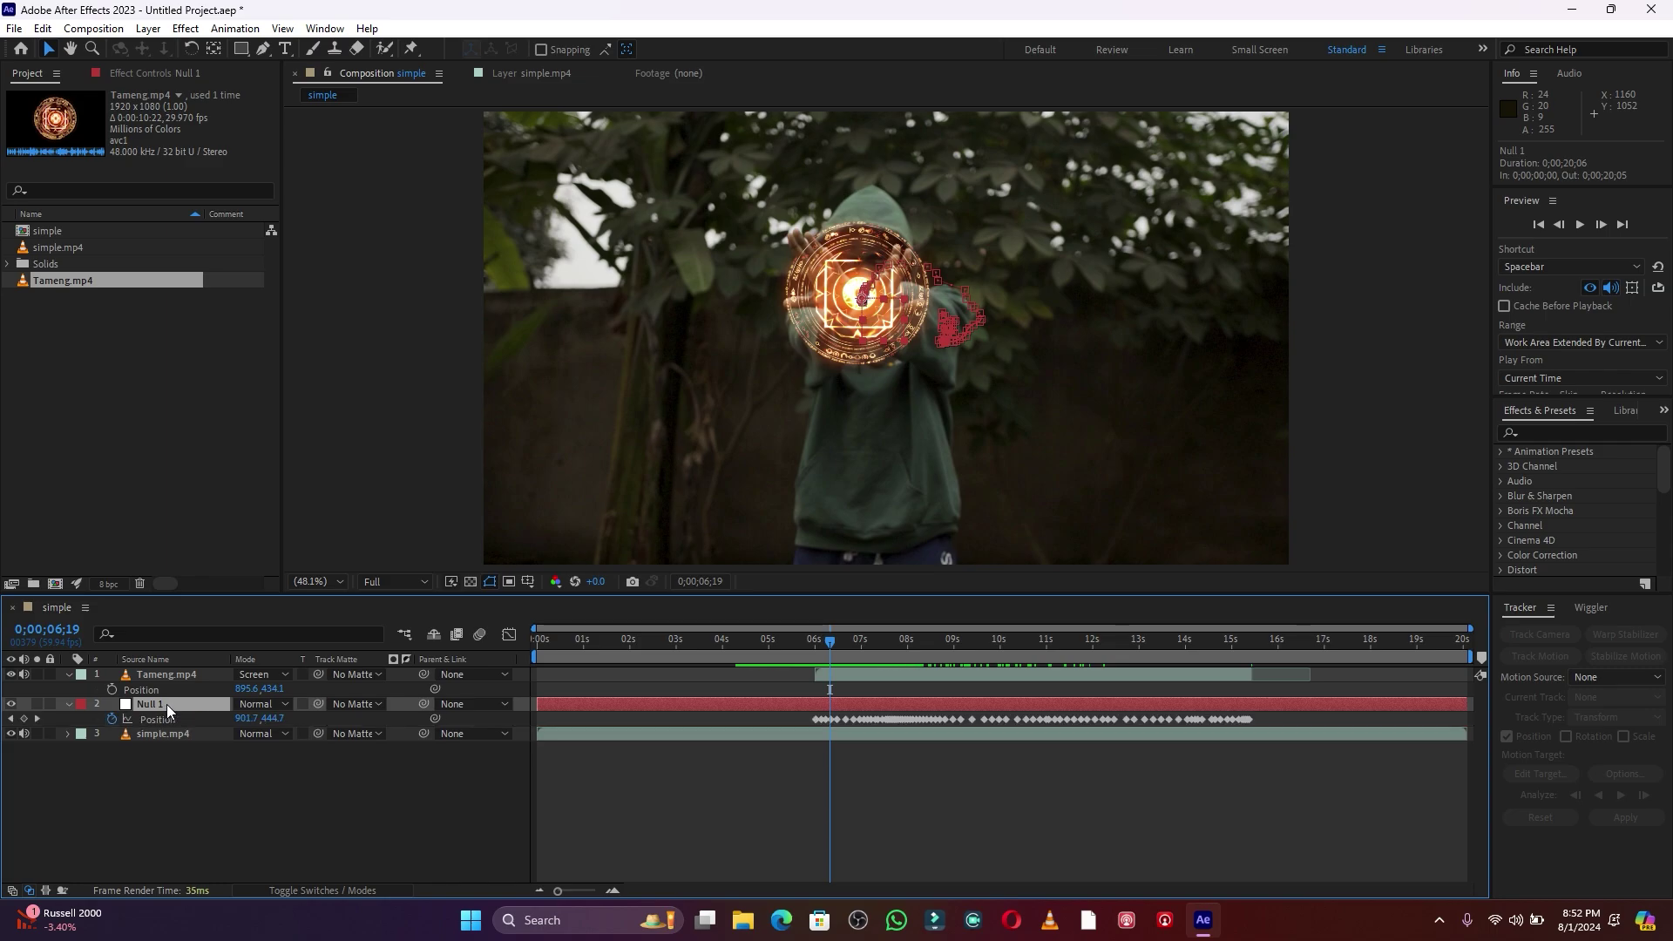
- Link Tameng.mp4's Position to Null 1's Position with an expression, then preview the shield's motion from 0;00;05;55
{"action": "left_click", "coordinate": [113, 690], "text": "alt"}
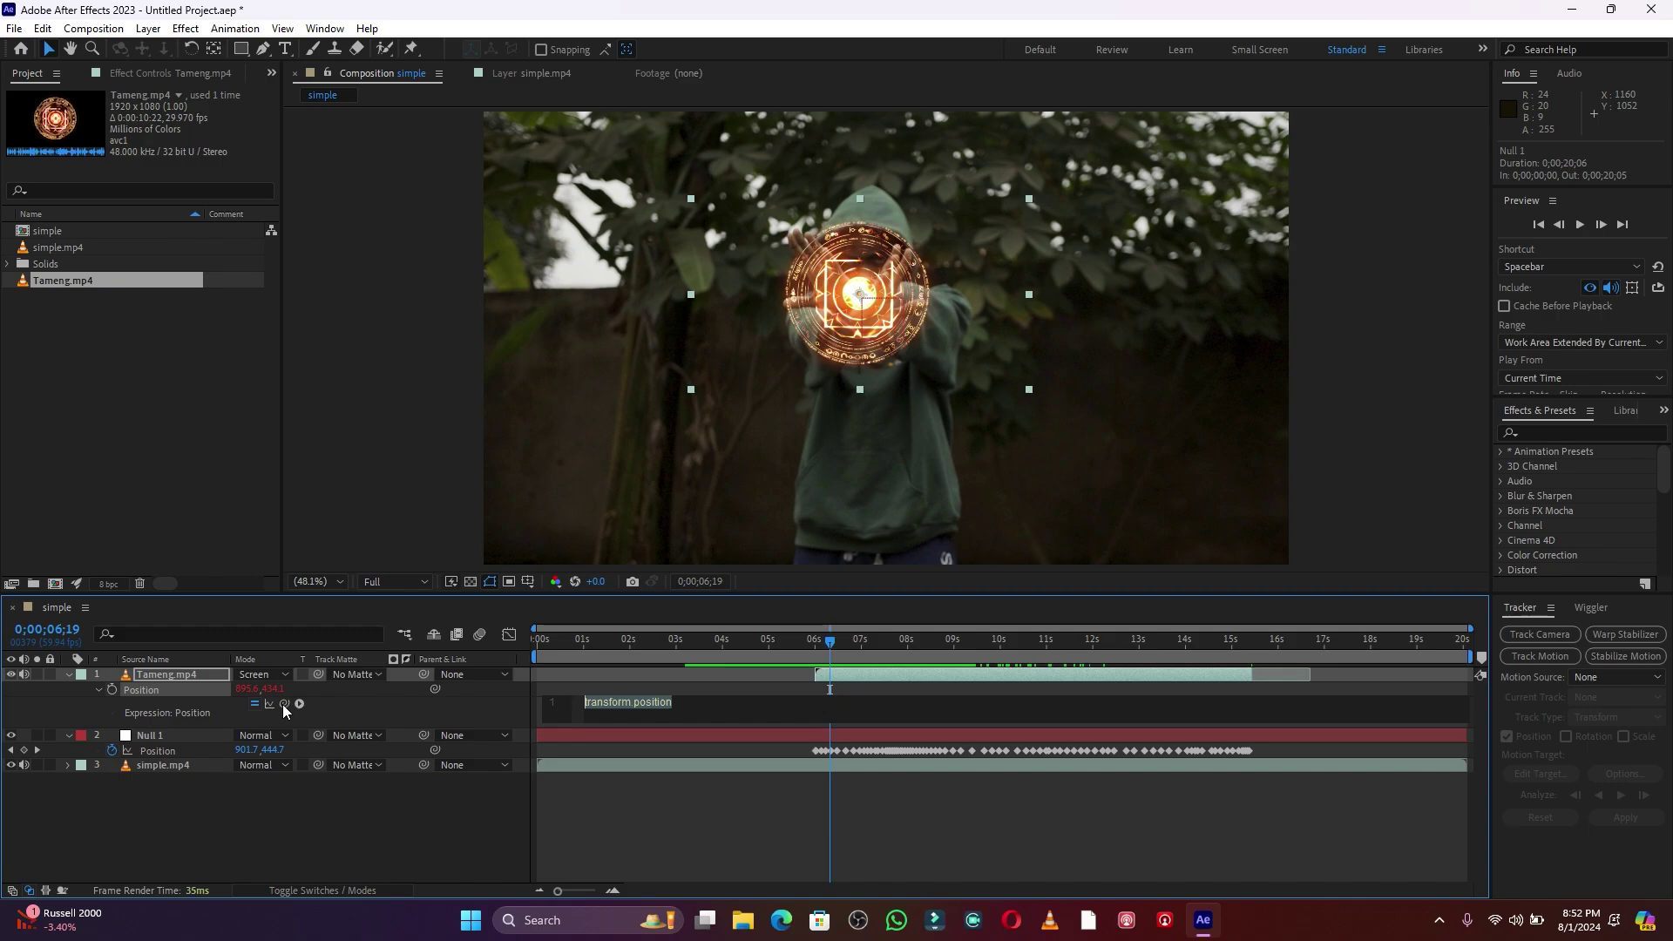
{"action": "left_click_drag", "start_coordinate": [286, 703], "coordinate": [171, 757]}
{"action": "left_click_drag", "start_coordinate": [170, 757], "coordinate": [171, 756]}
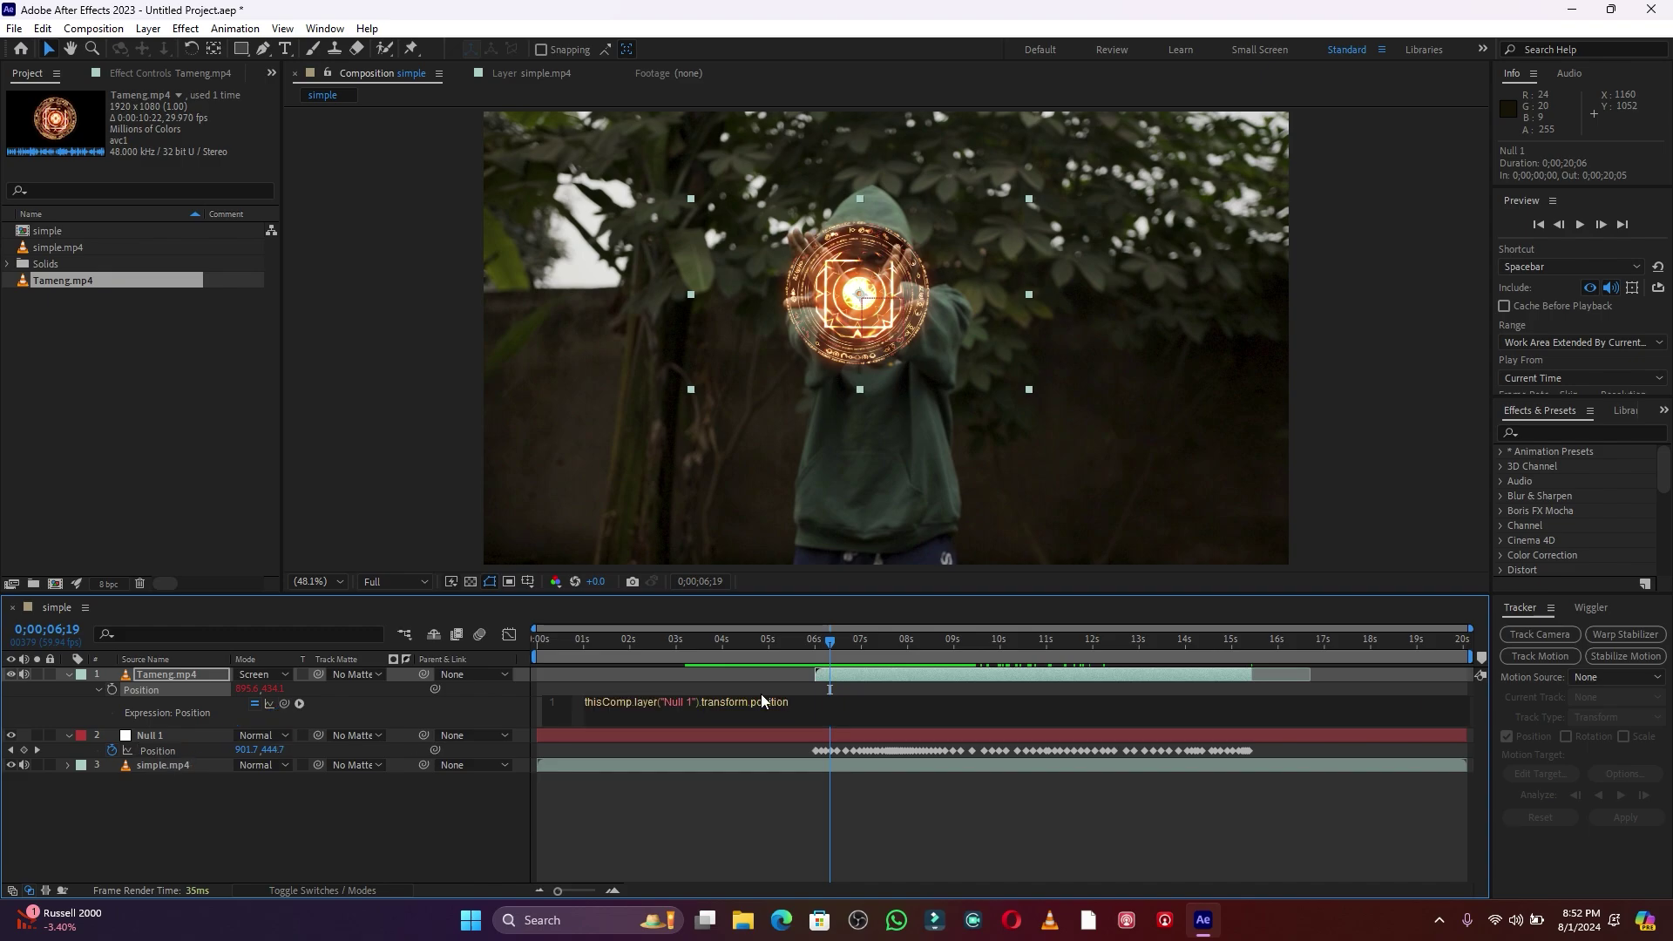
{"action": "left_click_drag", "start_coordinate": [829, 643], "coordinate": [813, 649]}
{"action": "key", "text": "space"}
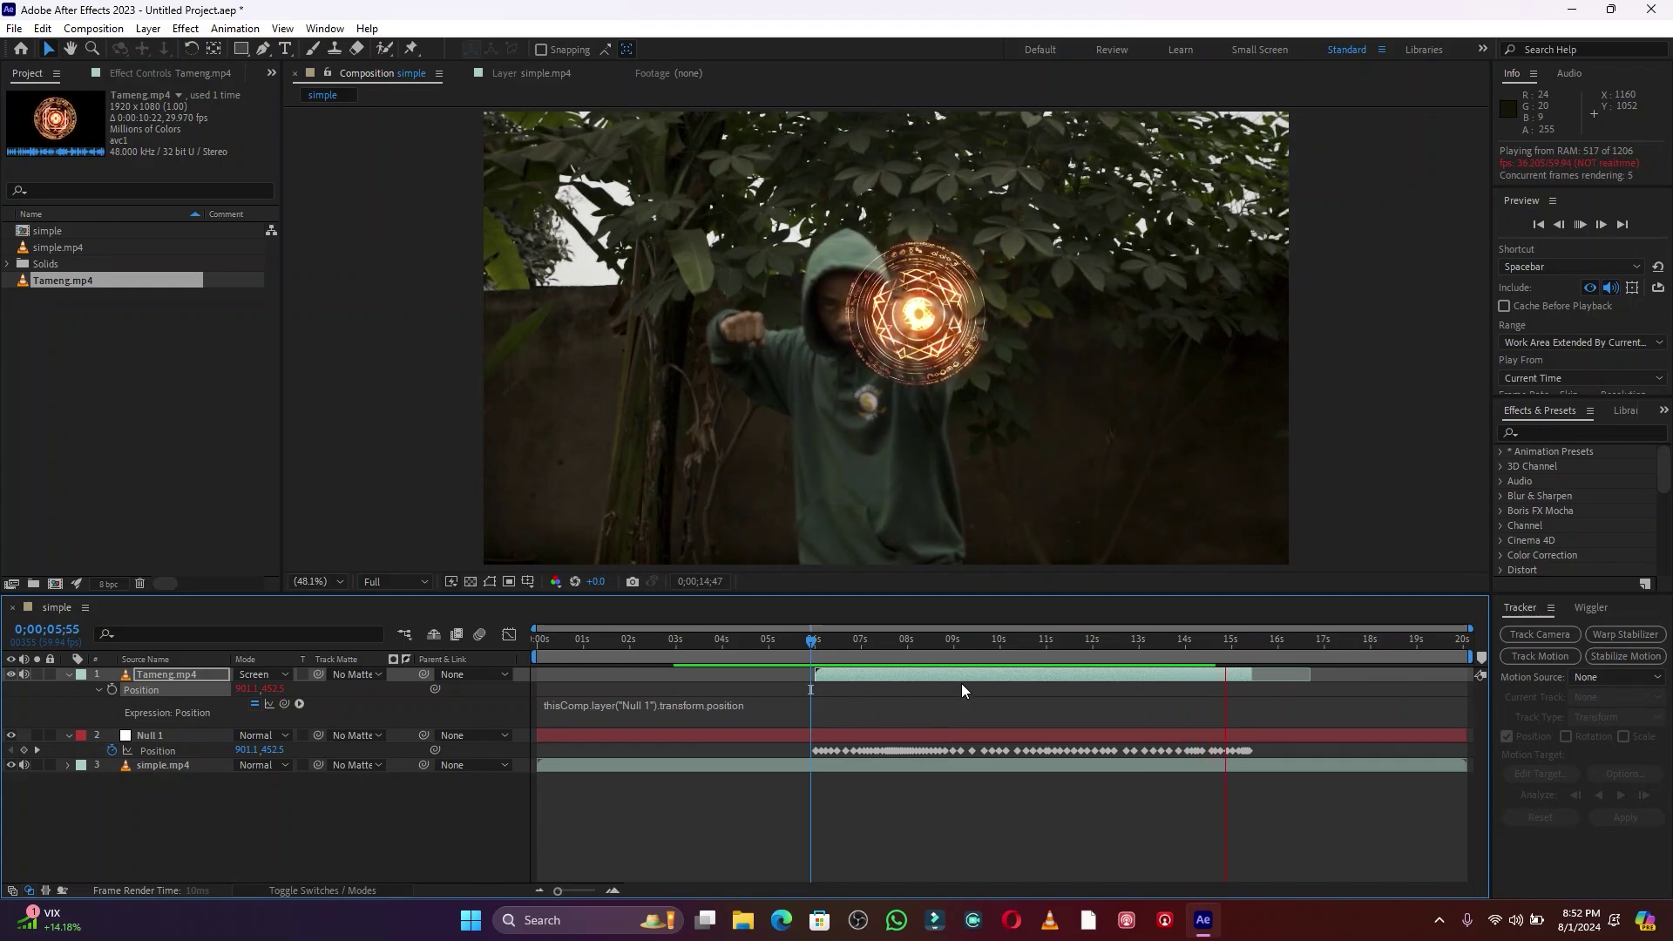
- Add a Rotation keyframe of 0x+0.0° to Tameng.mp4 at its first frame, 0;00;06;00
{"action": "left_click", "coordinate": [821, 640]}
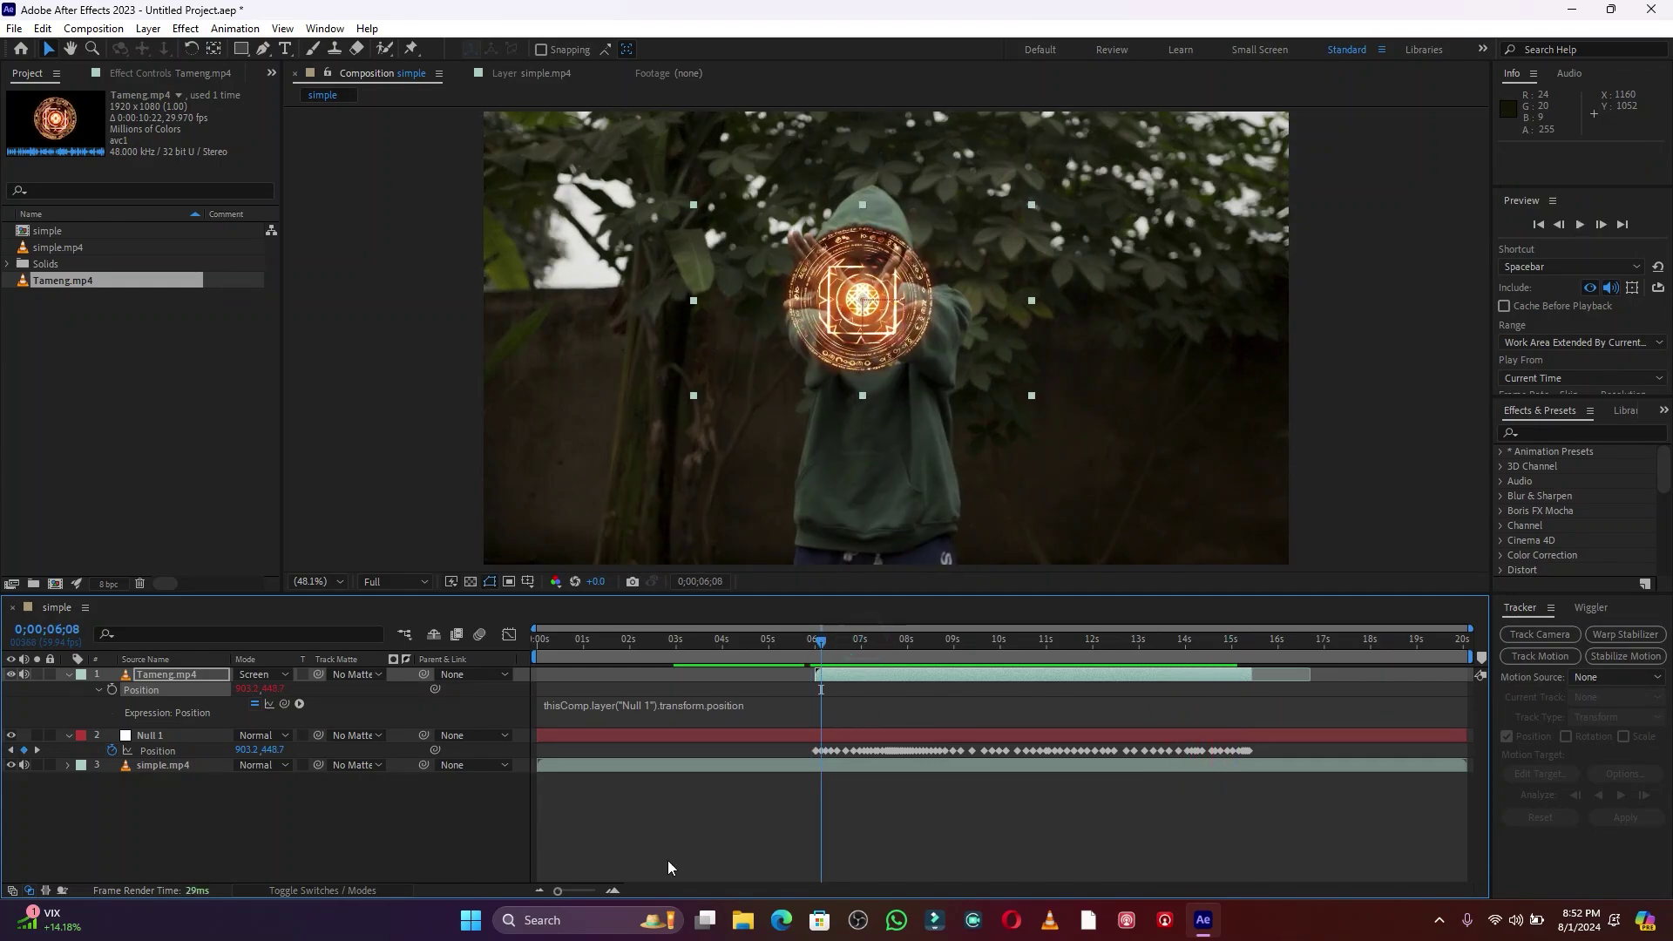
{"action": "scroll", "coordinate": [558, 888], "scroll_direction": "up", "scroll_amount": 5}
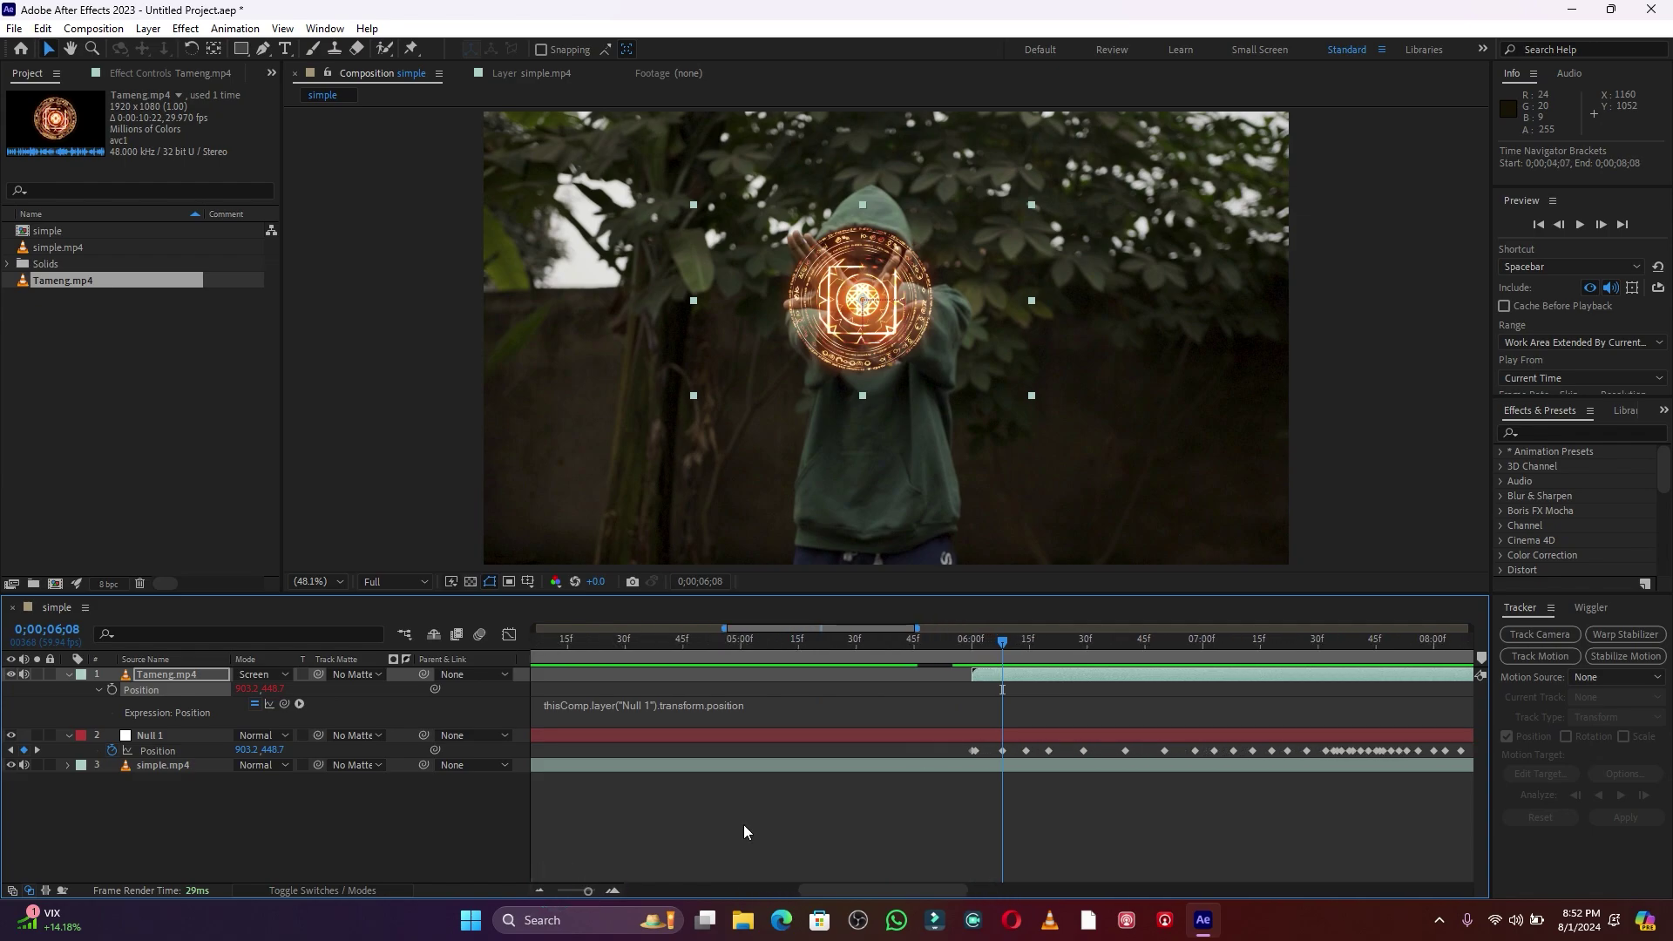
{"action": "left_click_drag", "start_coordinate": [1005, 640], "coordinate": [976, 650]}
{"action": "left_click", "coordinate": [978, 676]}
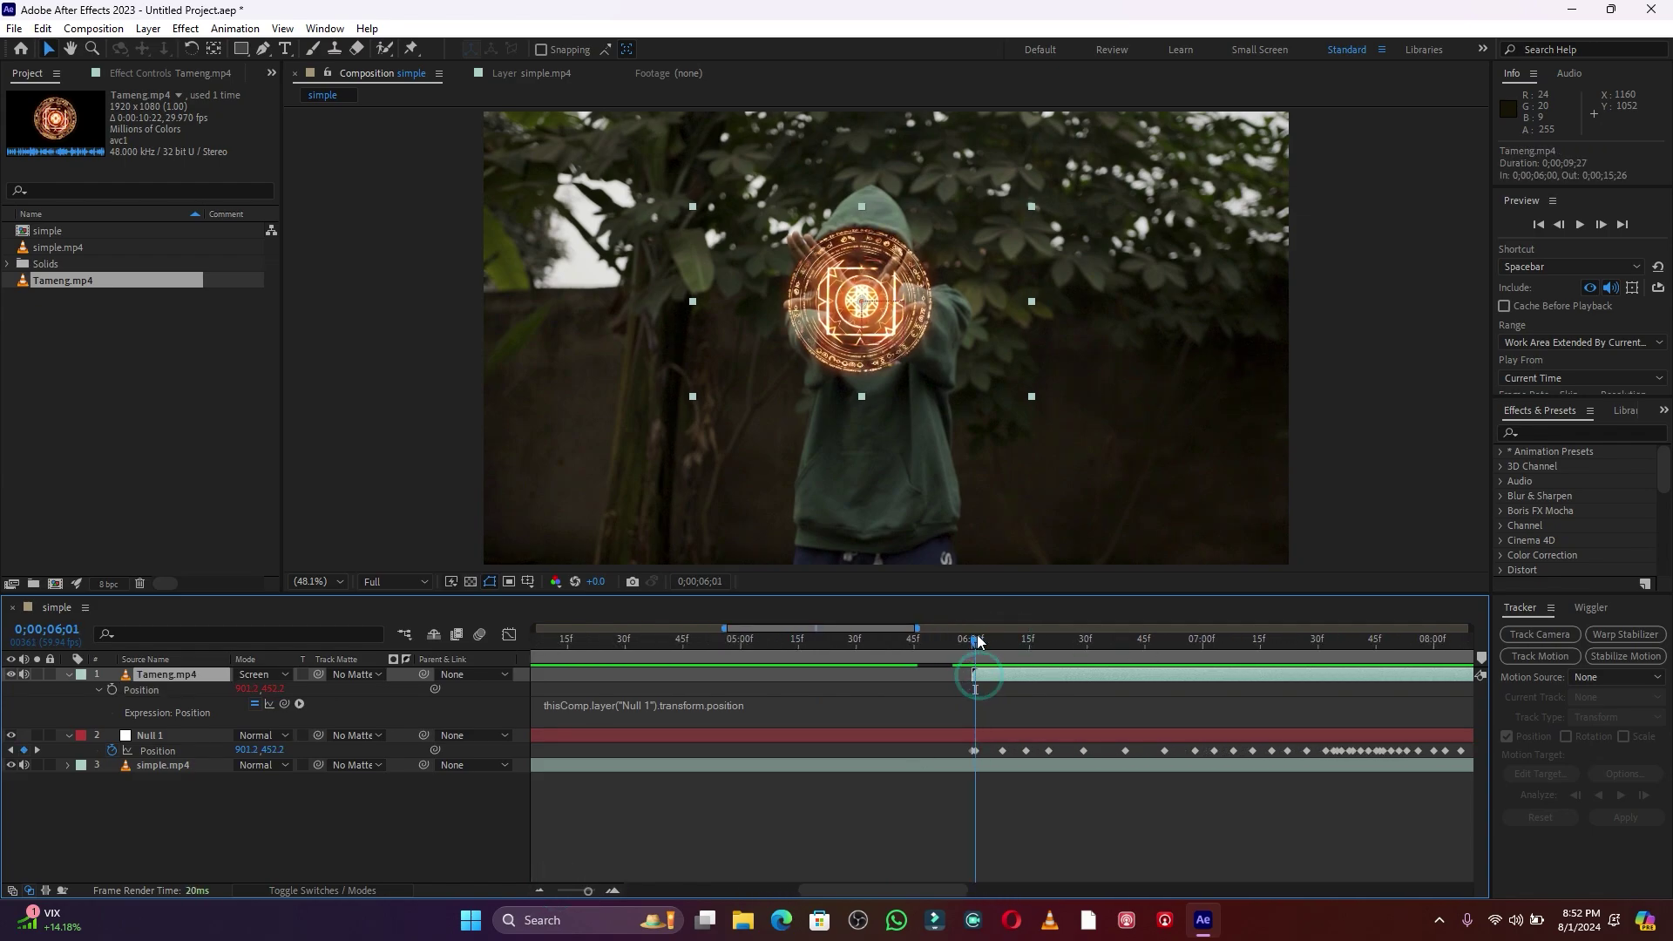
{"action": "key", "text": "Page_Up"}
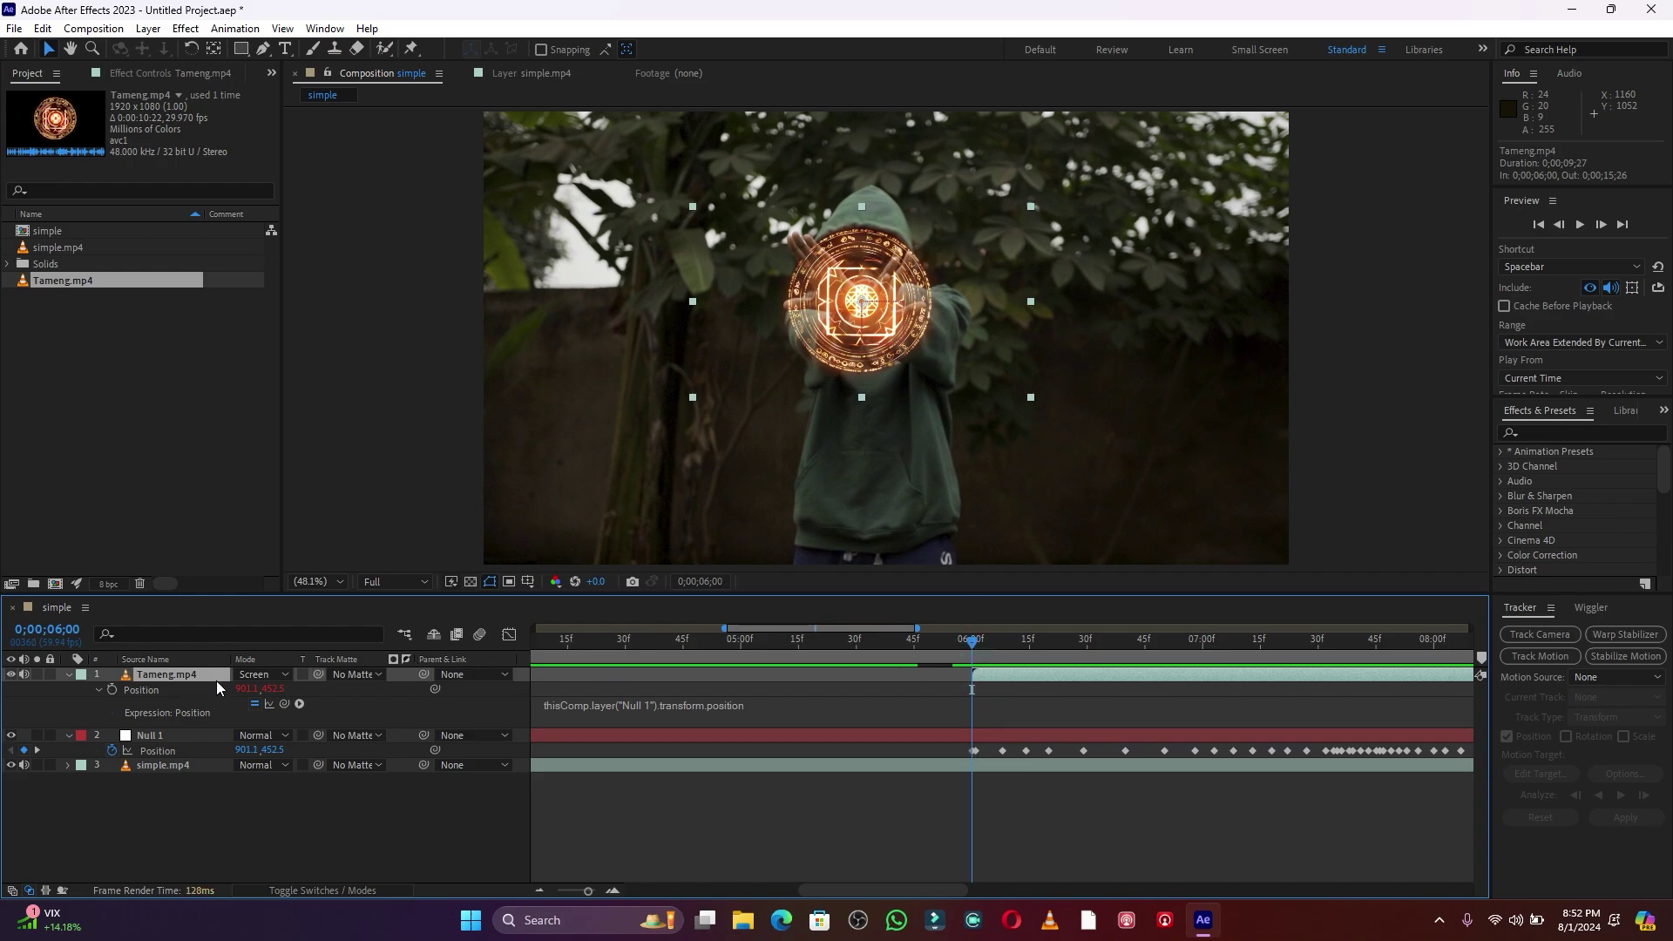
{"action": "key", "text": "r"}
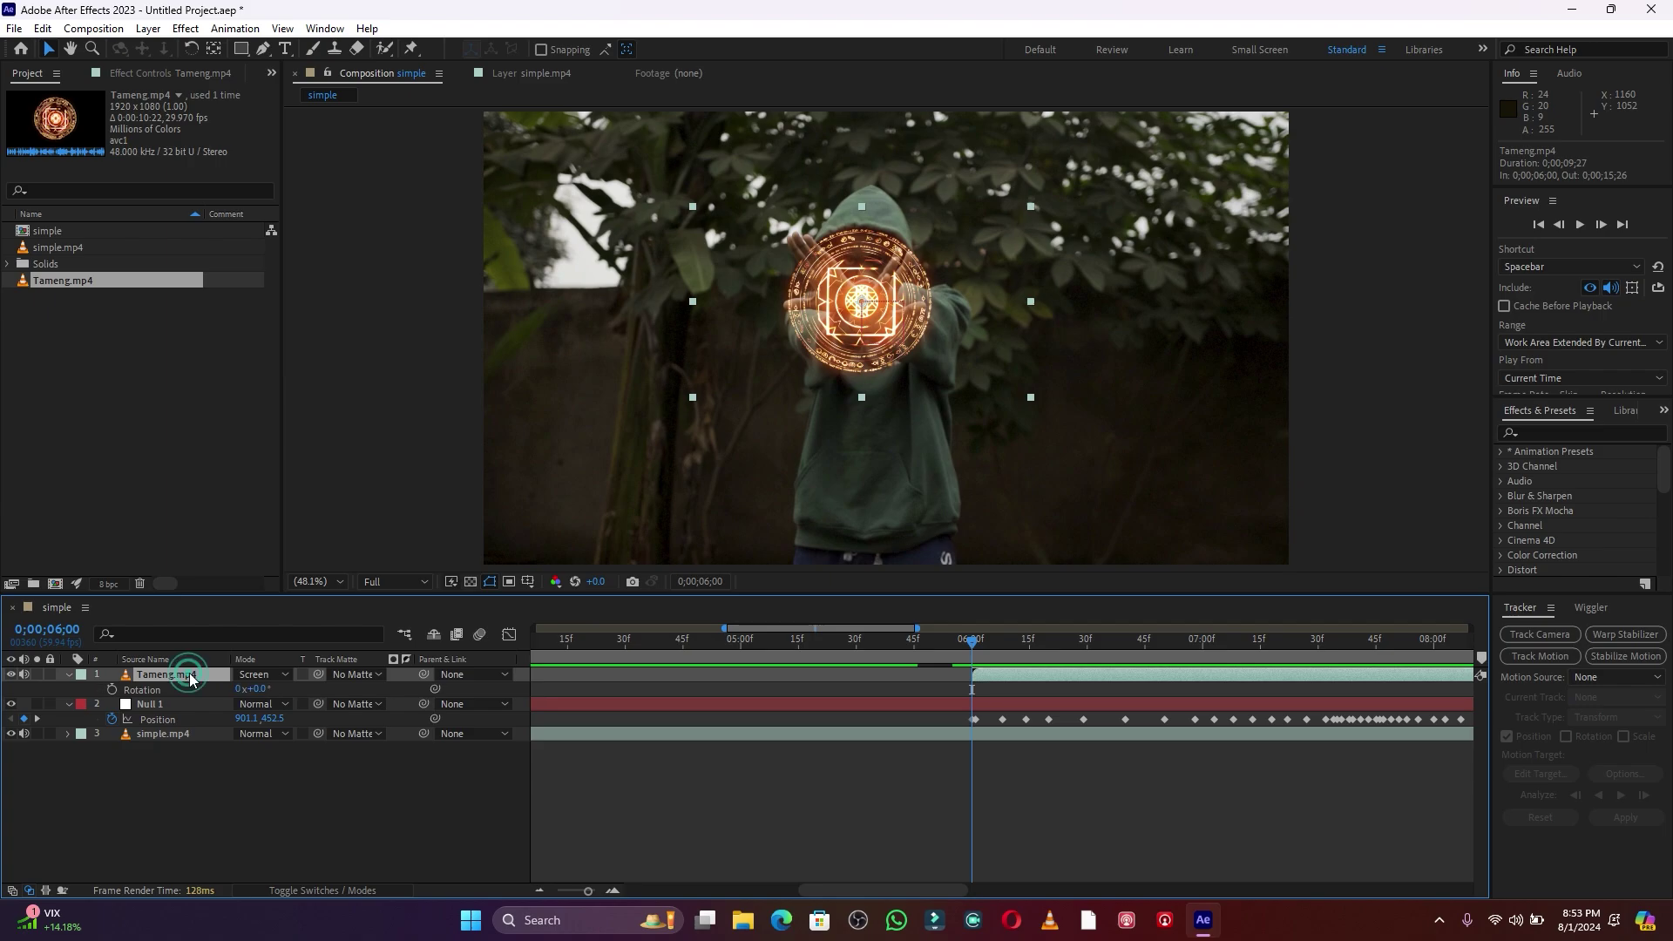
{"action": "left_click", "coordinate": [112, 690]}
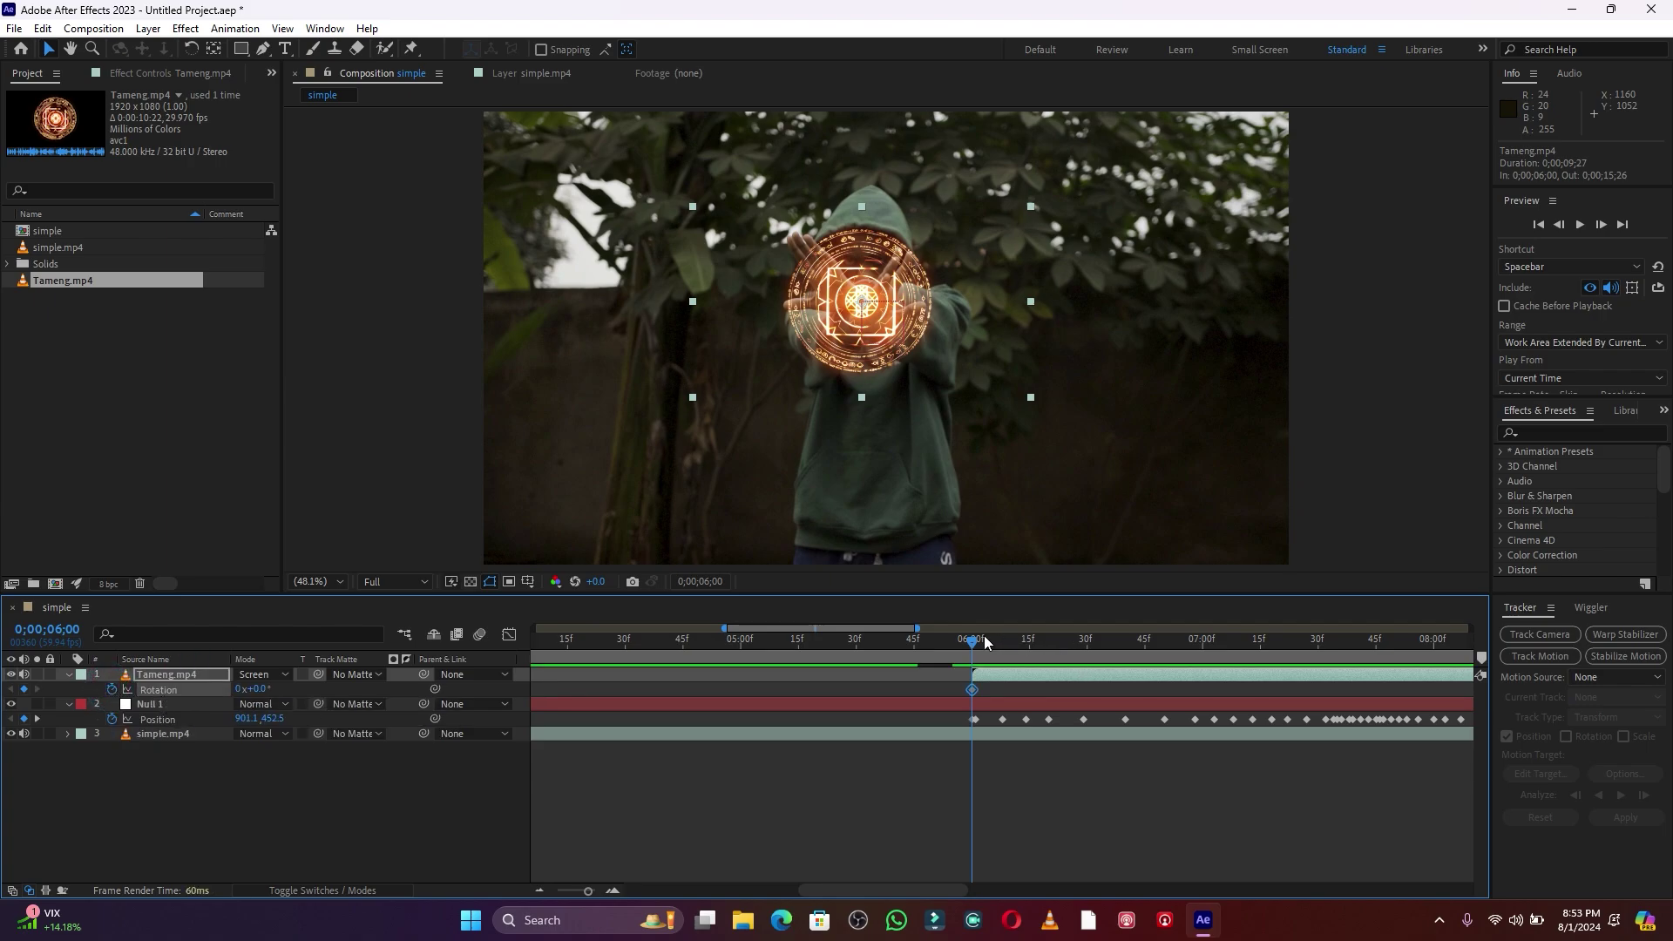
- Set Tameng.mp4's Rotation to -8x+0.0° at 0;00;07;26 and check the spin between the keyframes
{"action": "left_click_drag", "start_coordinate": [974, 646], "coordinate": [1305, 670]}
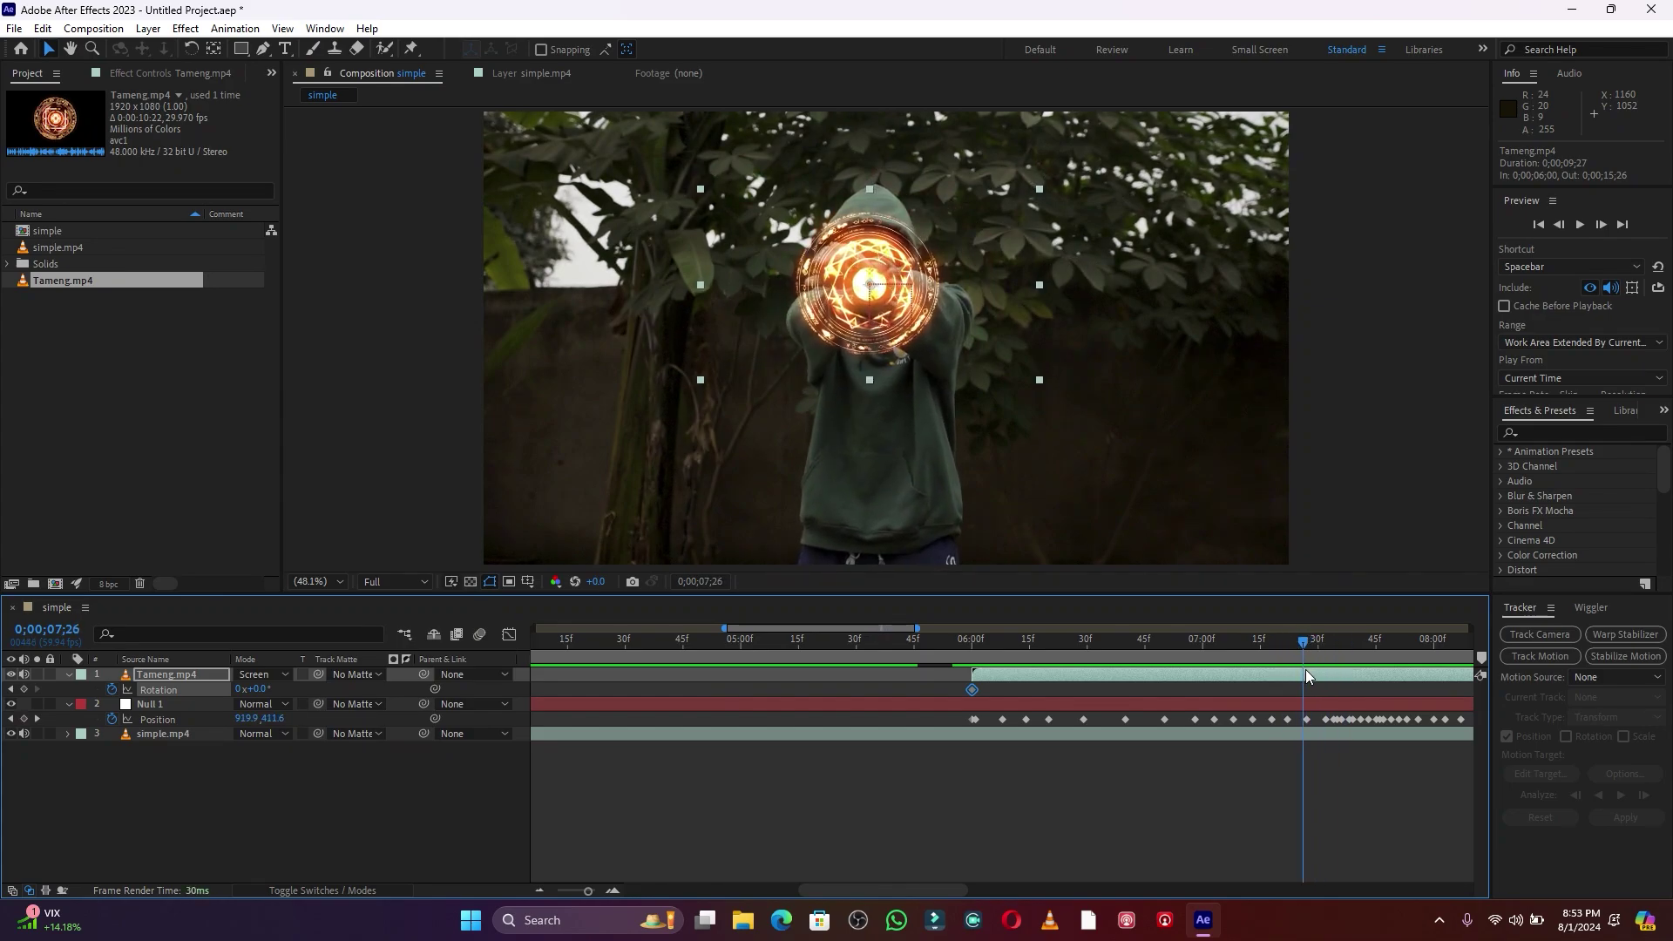
{"action": "left_click", "coordinate": [240, 689]}
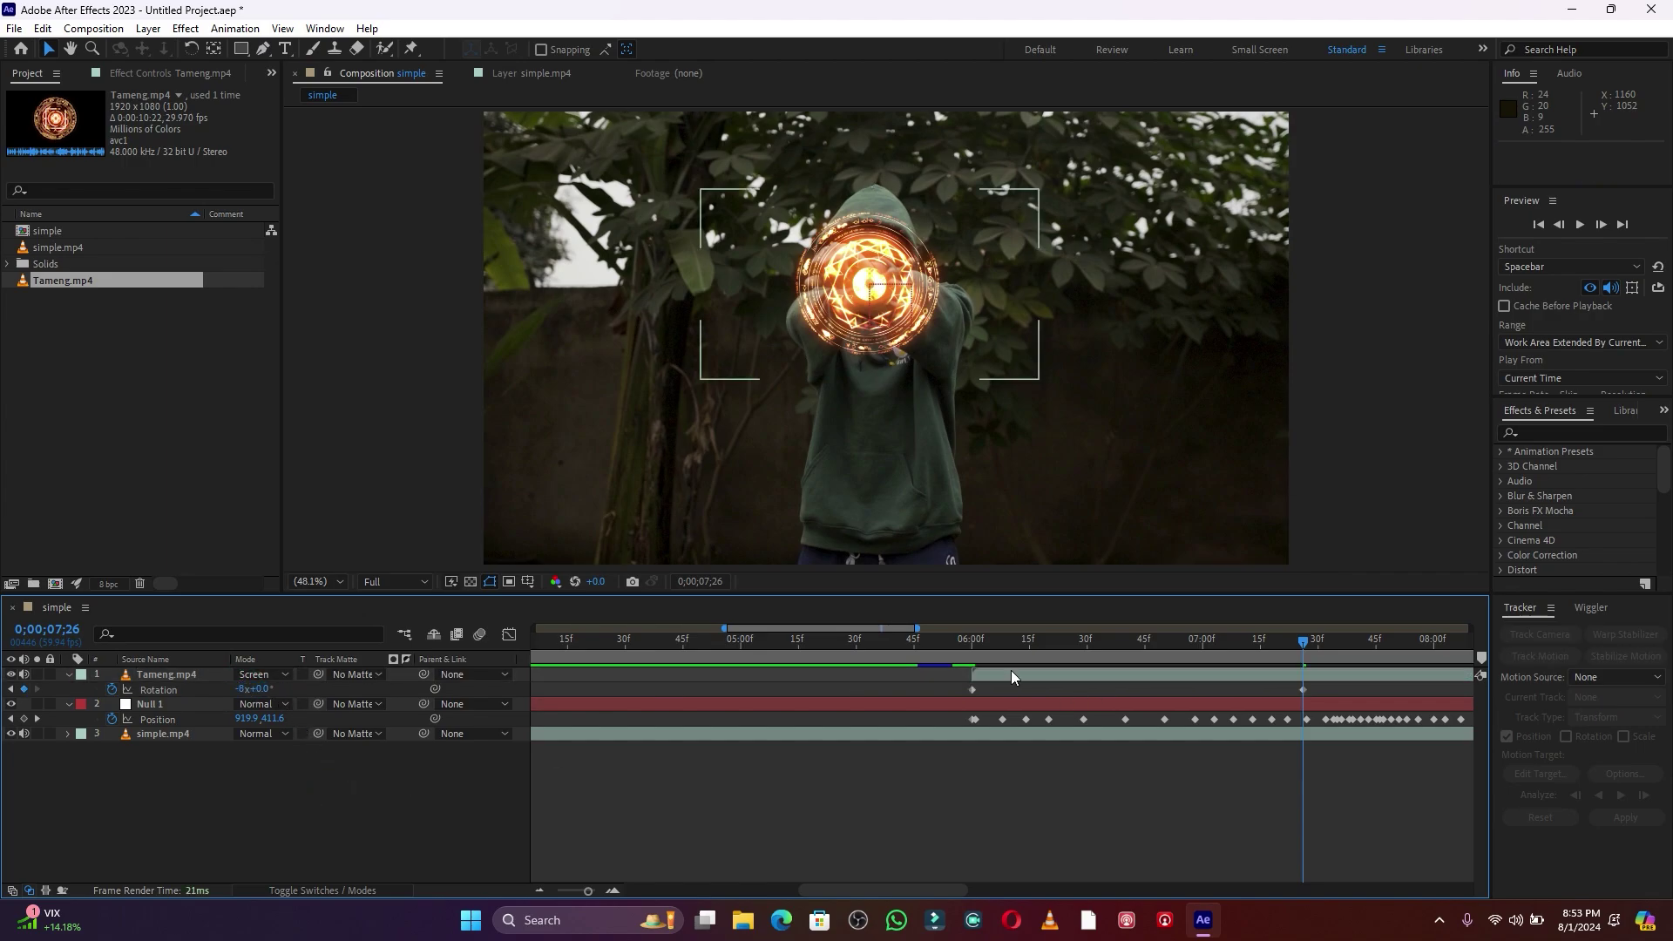
{"action": "left_click", "coordinate": [981, 640]}
{"action": "left_click_drag", "start_coordinate": [1001, 641], "coordinate": [1063, 653]}
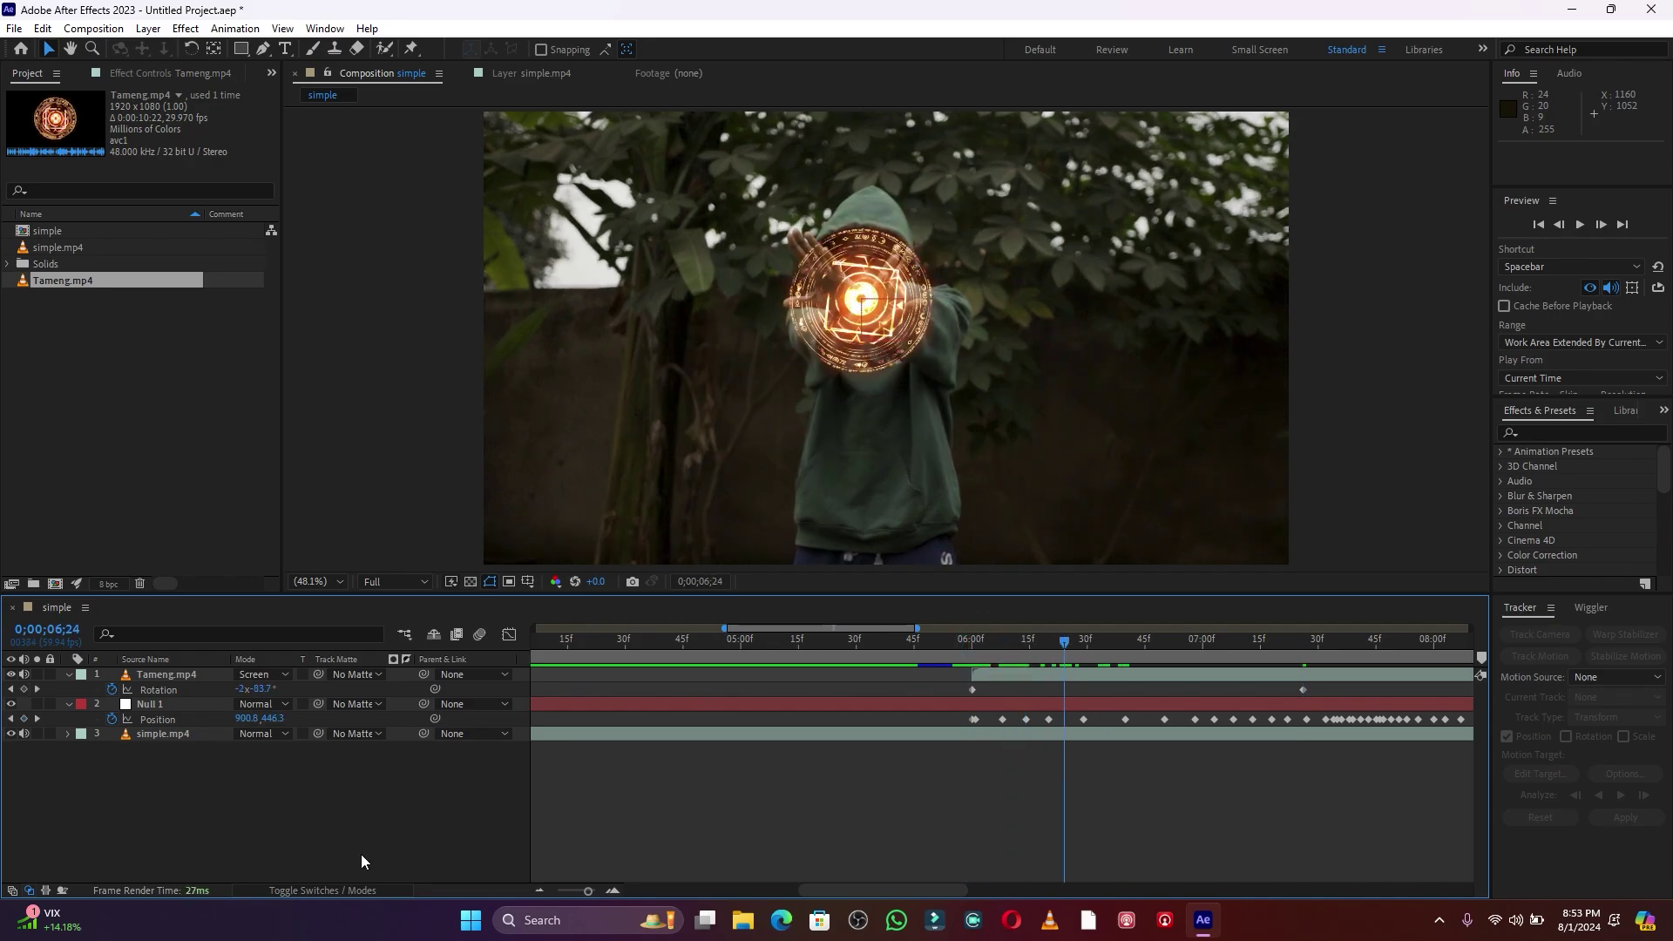
- Enable motion blur for the Tameng.mp4 layer and preview the spinning shield from 0;00;05;44
{"action": "left_click", "coordinate": [305, 888]}
{"action": "left_click", "coordinate": [305, 674]}
{"action": "left_click_drag", "start_coordinate": [946, 637], "coordinate": [874, 641]}
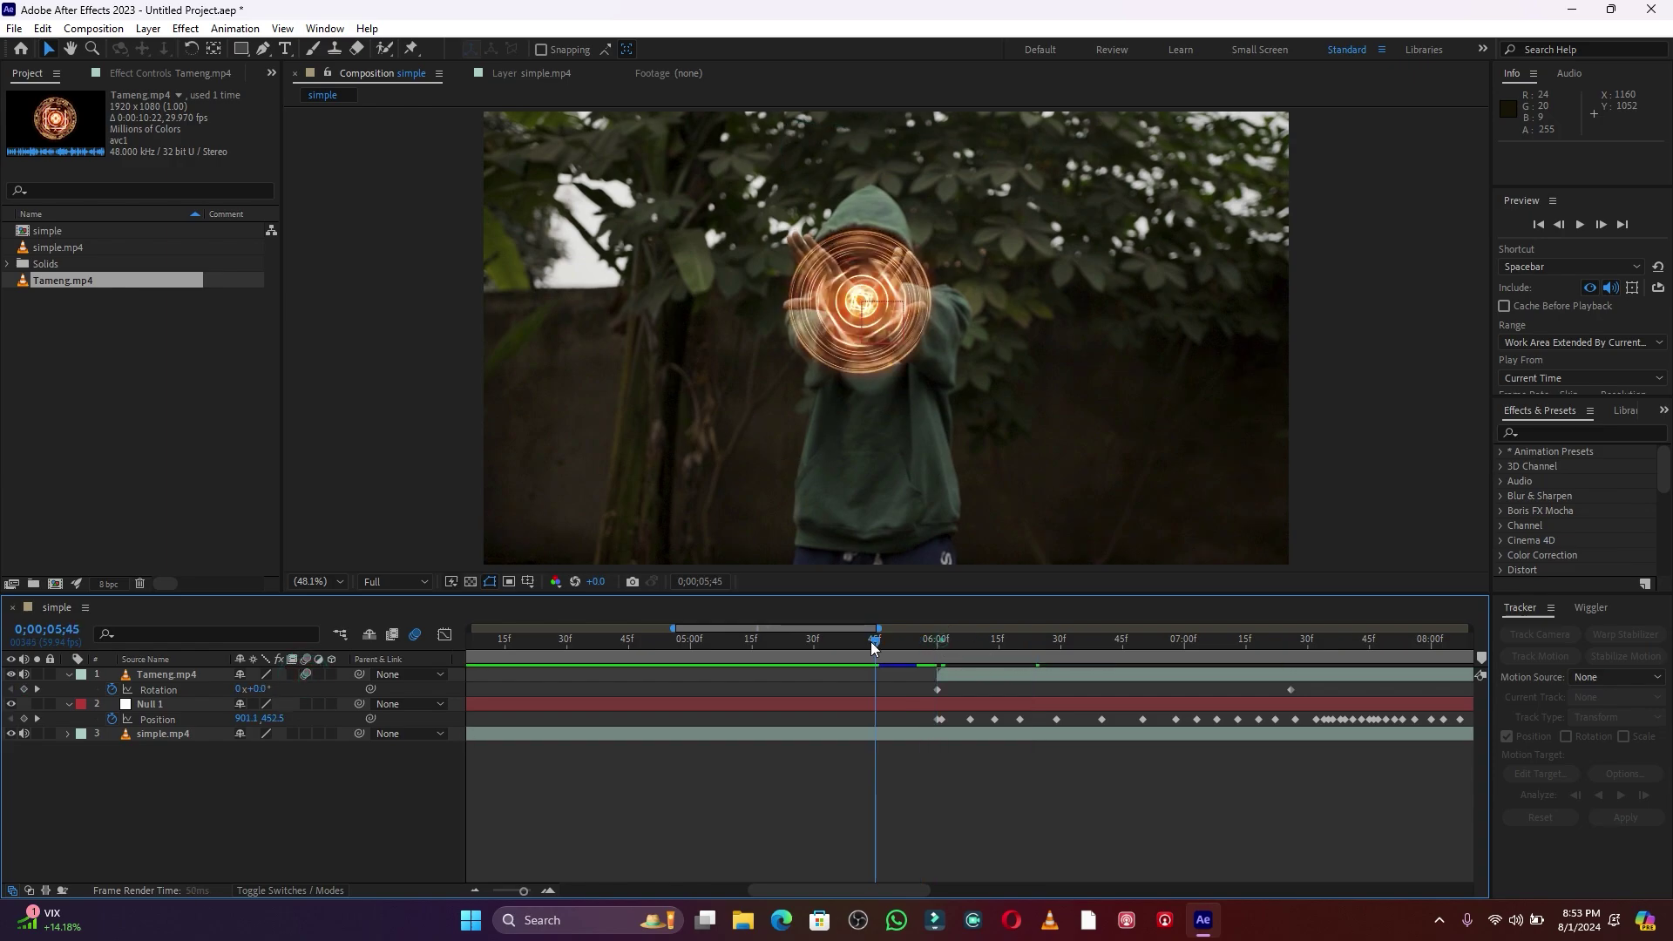
{"action": "left_click_drag", "start_coordinate": [521, 887], "coordinate": [500, 889]}
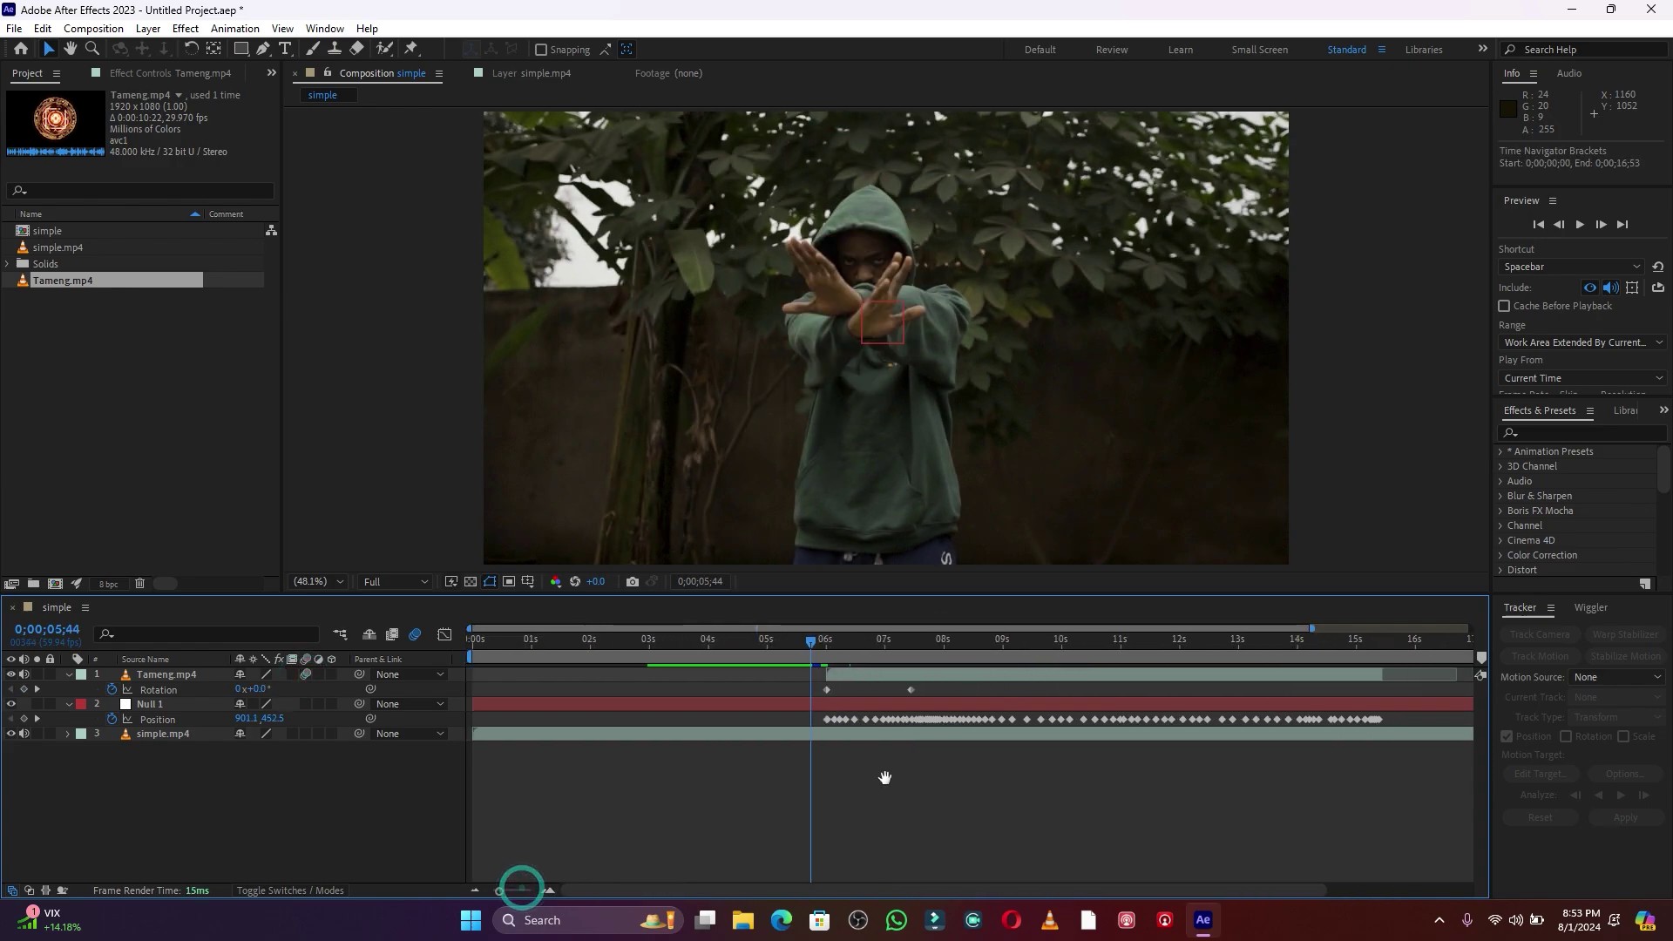
{"action": "key", "text": "space"}
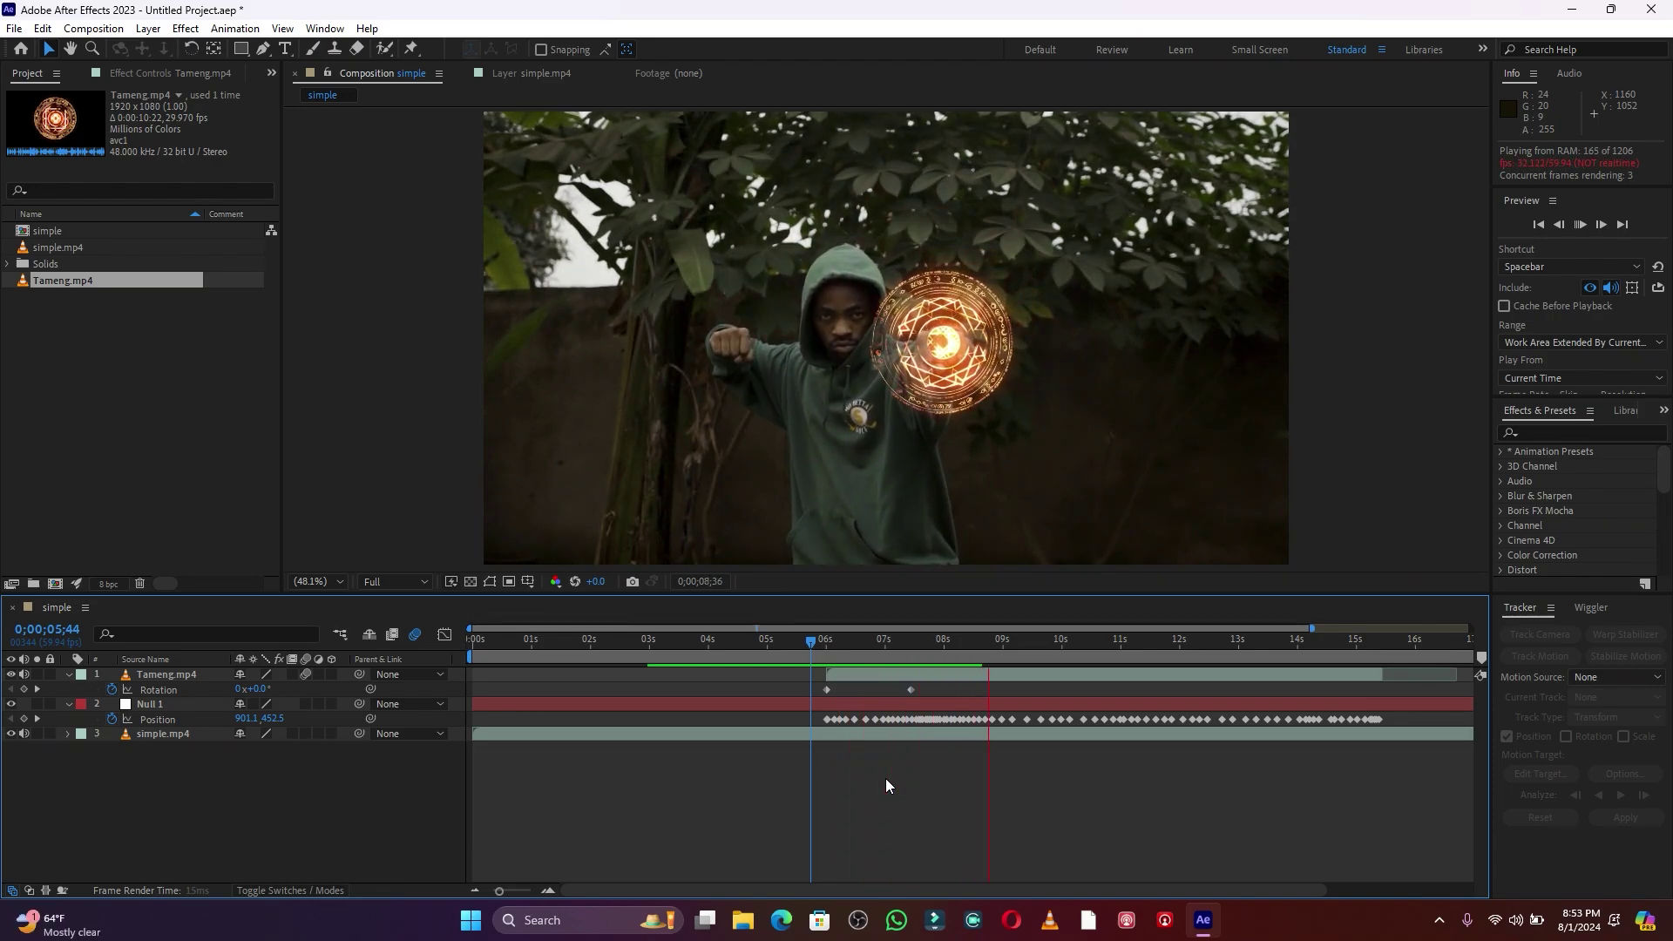
{"action": "key", "text": "space"}
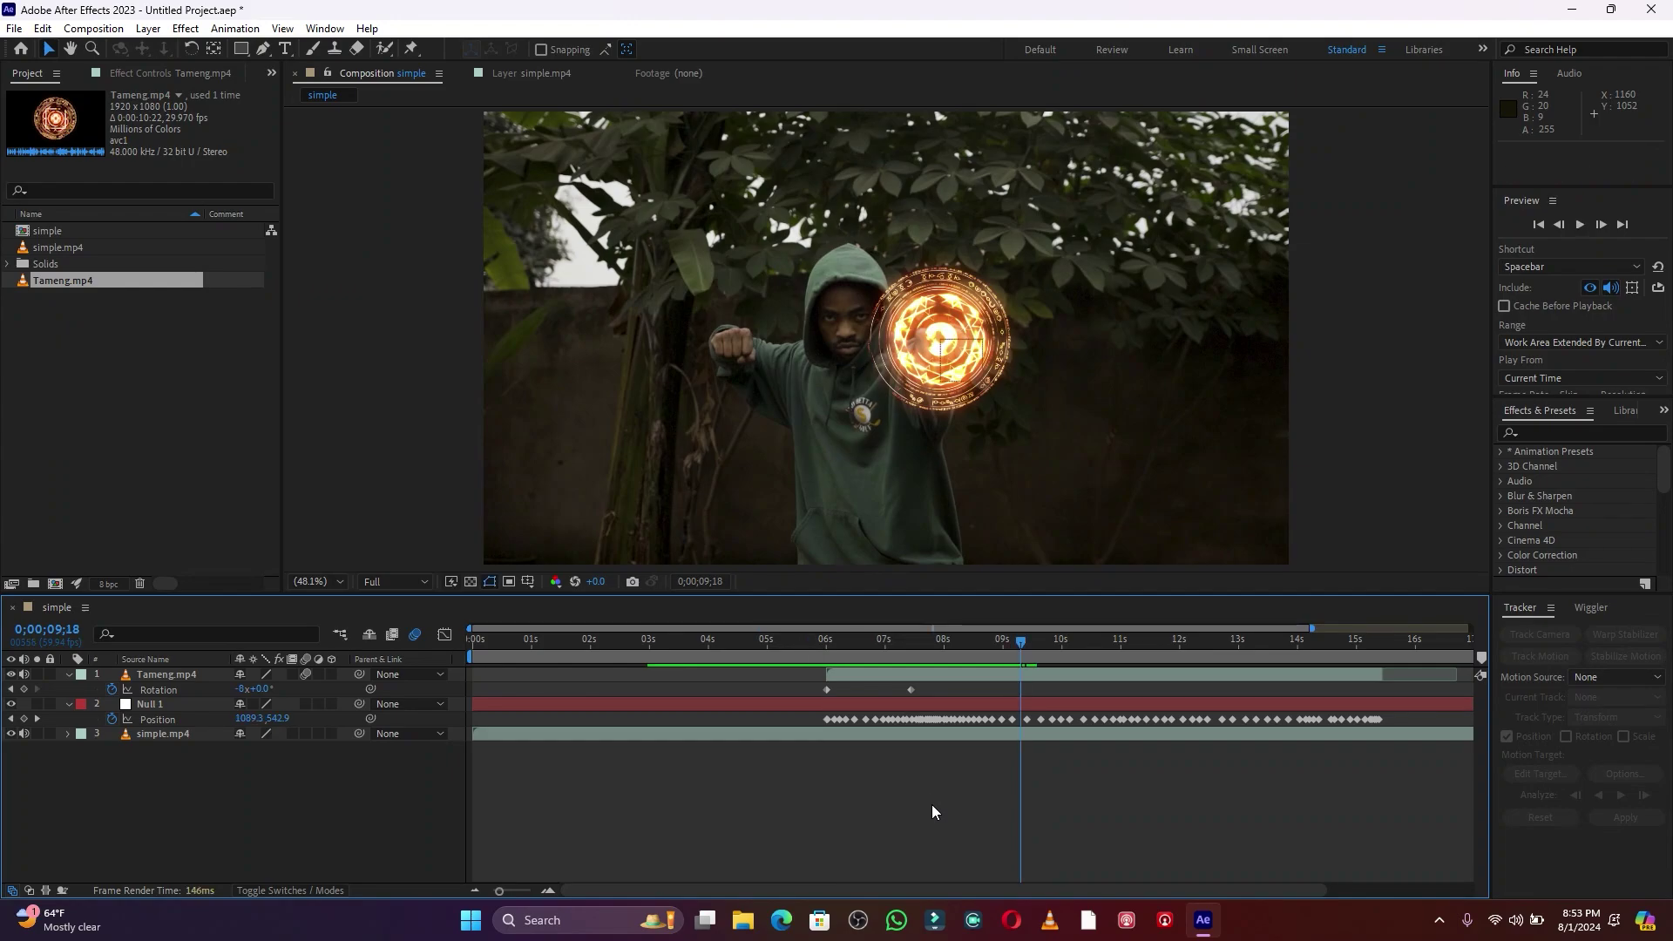
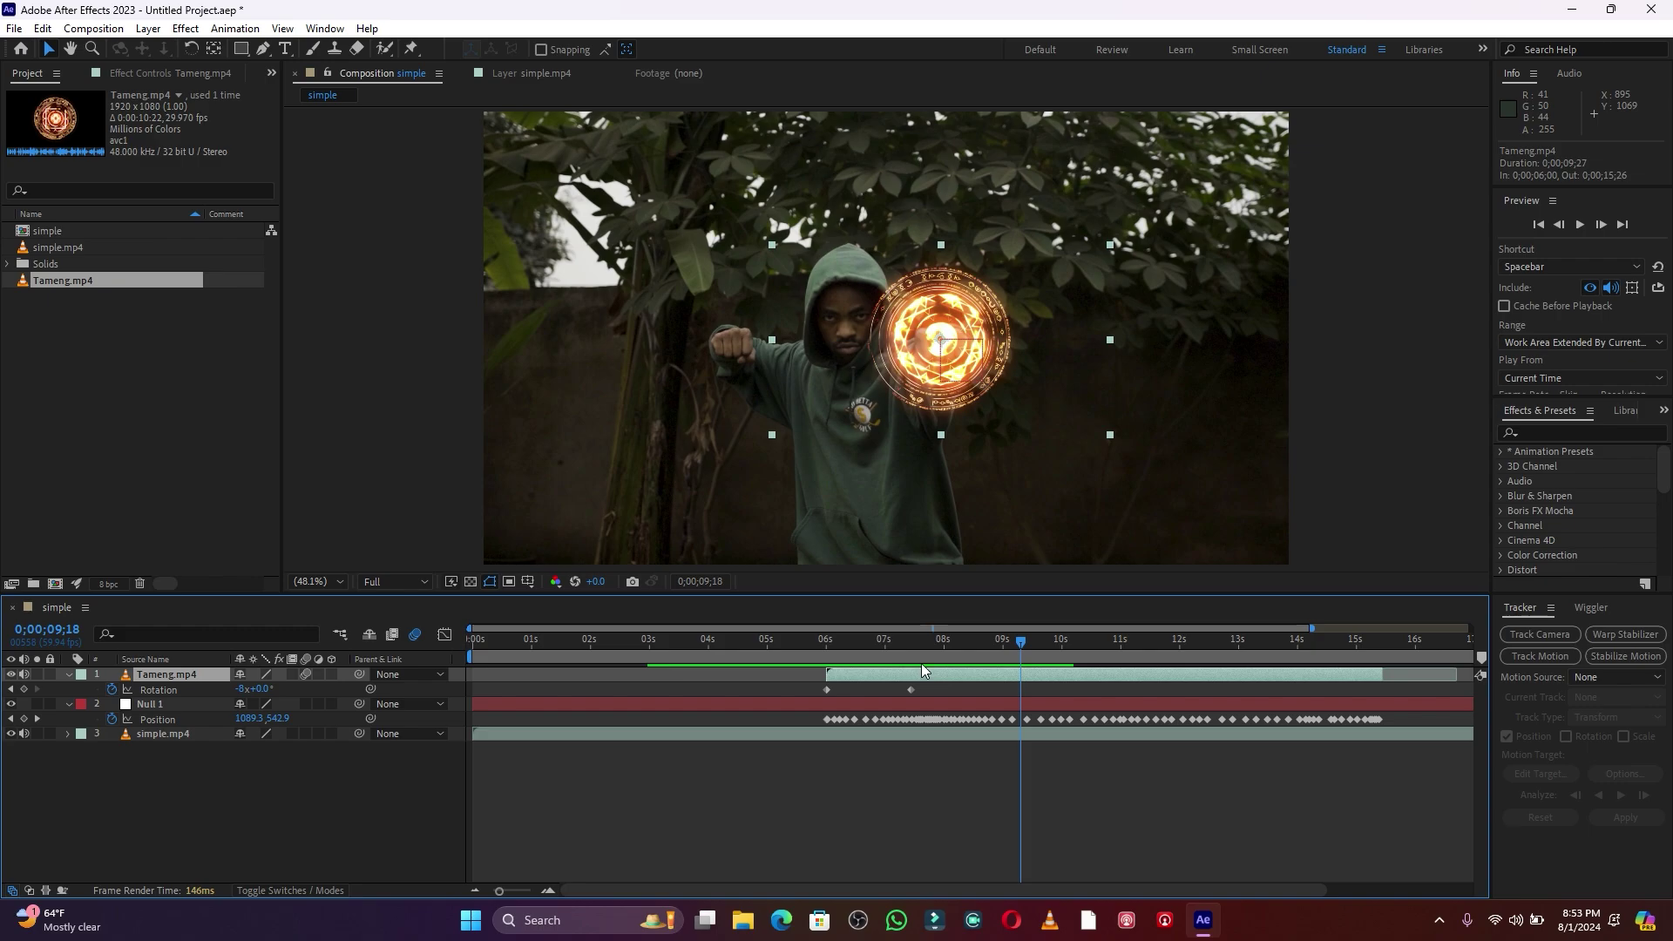
- Duplicate the Tameng.mp4 layer and trim the start of the upper copy to 0;00;07;27
{"action": "key", "text": "ctrl+d"}
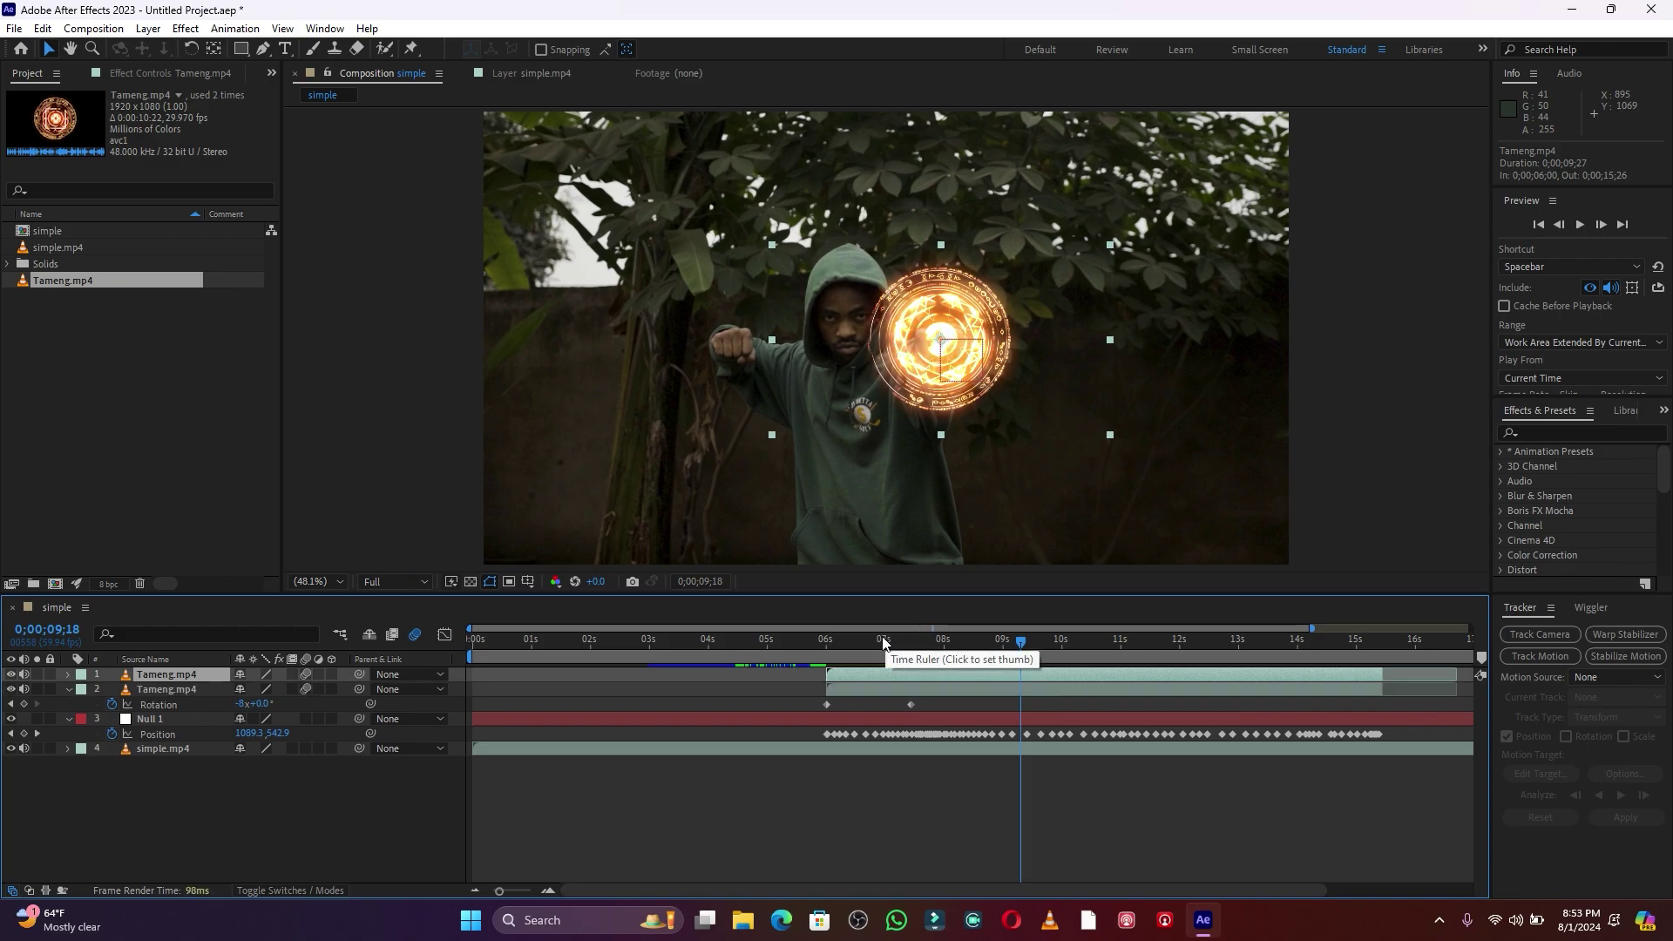
{"action": "left_click", "coordinate": [900, 642]}
{"action": "left_click_drag", "start_coordinate": [902, 645], "coordinate": [912, 646]}
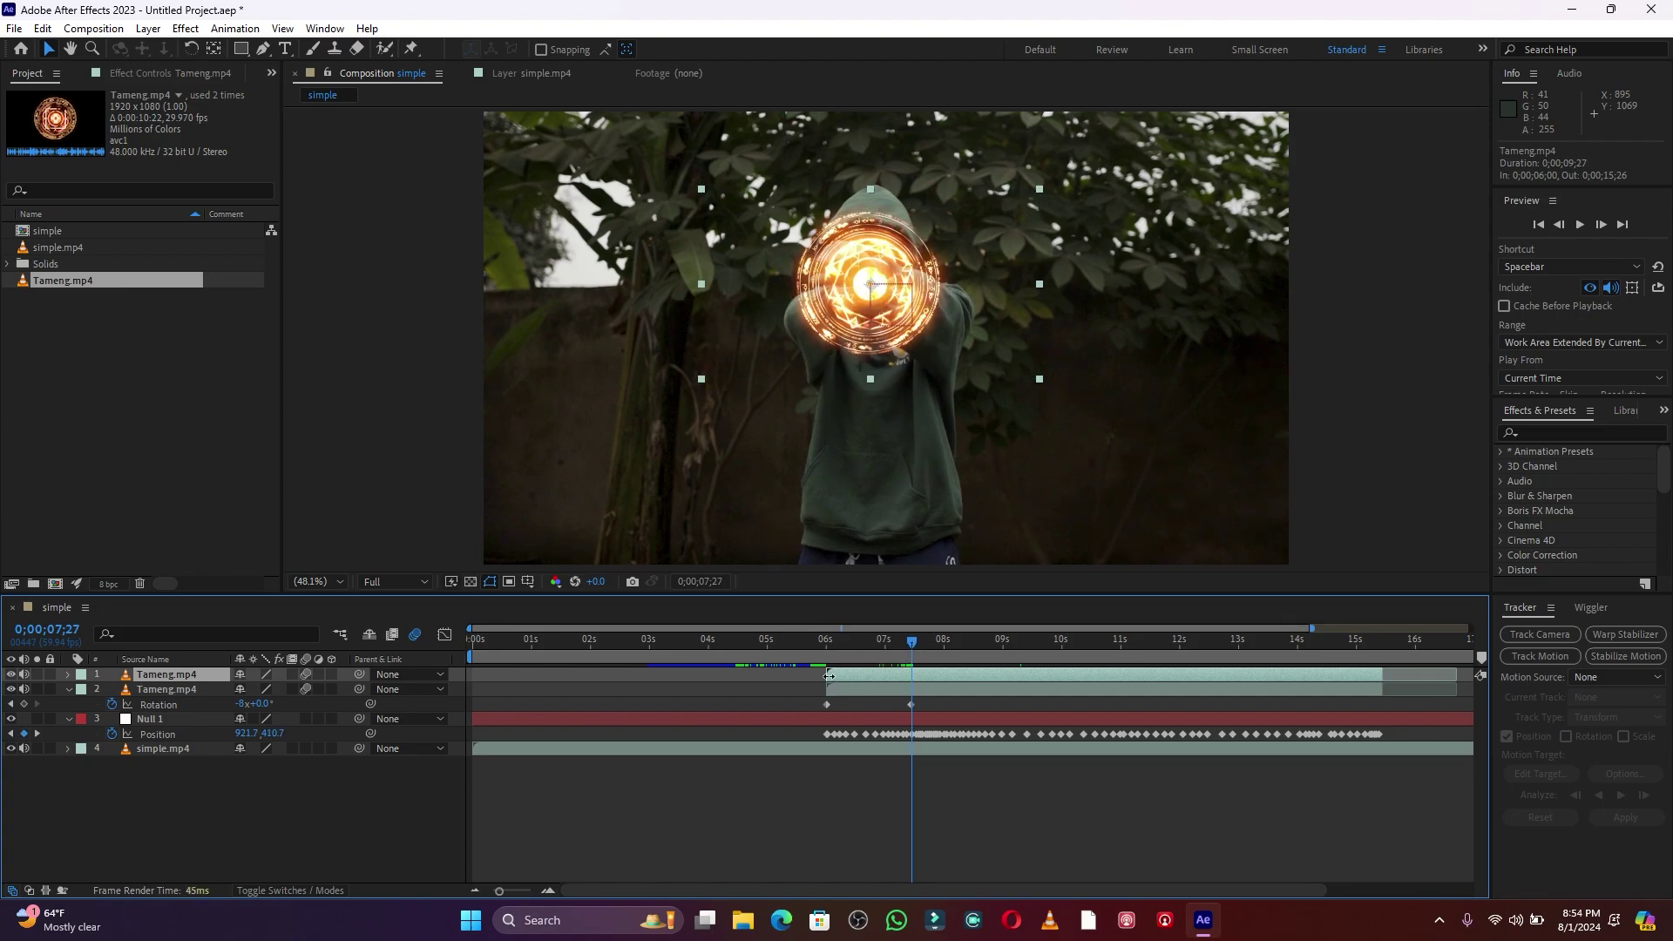
{"action": "left_click_drag", "start_coordinate": [830, 676], "coordinate": [847, 676]}
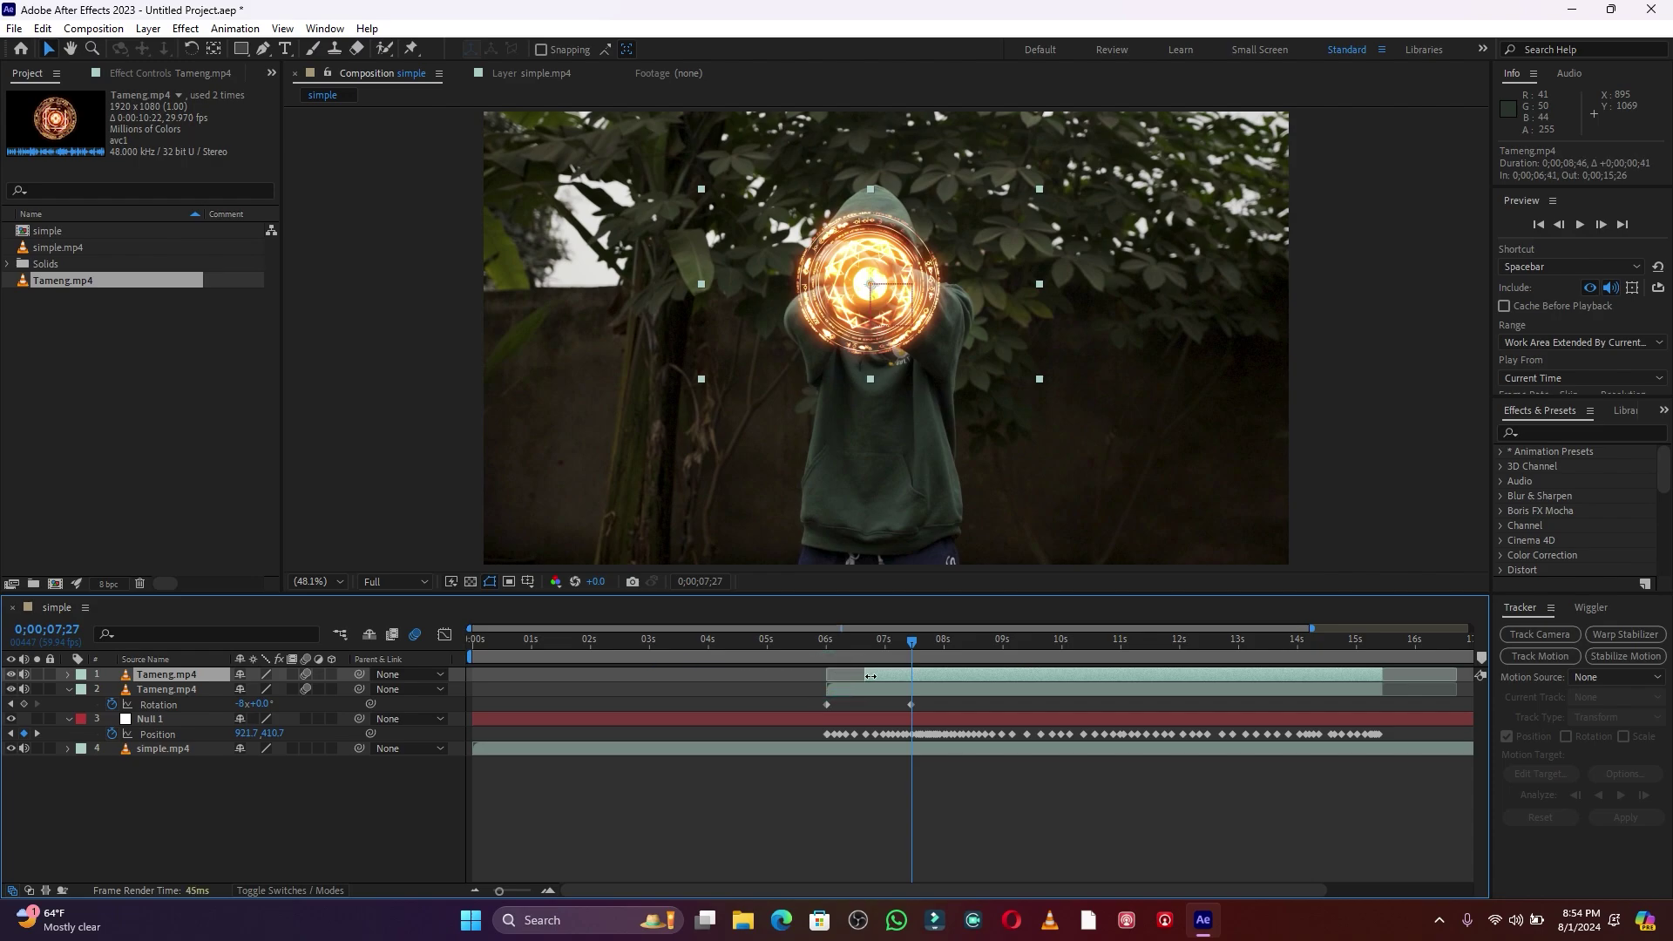
{"action": "left_click", "coordinate": [931, 682]}
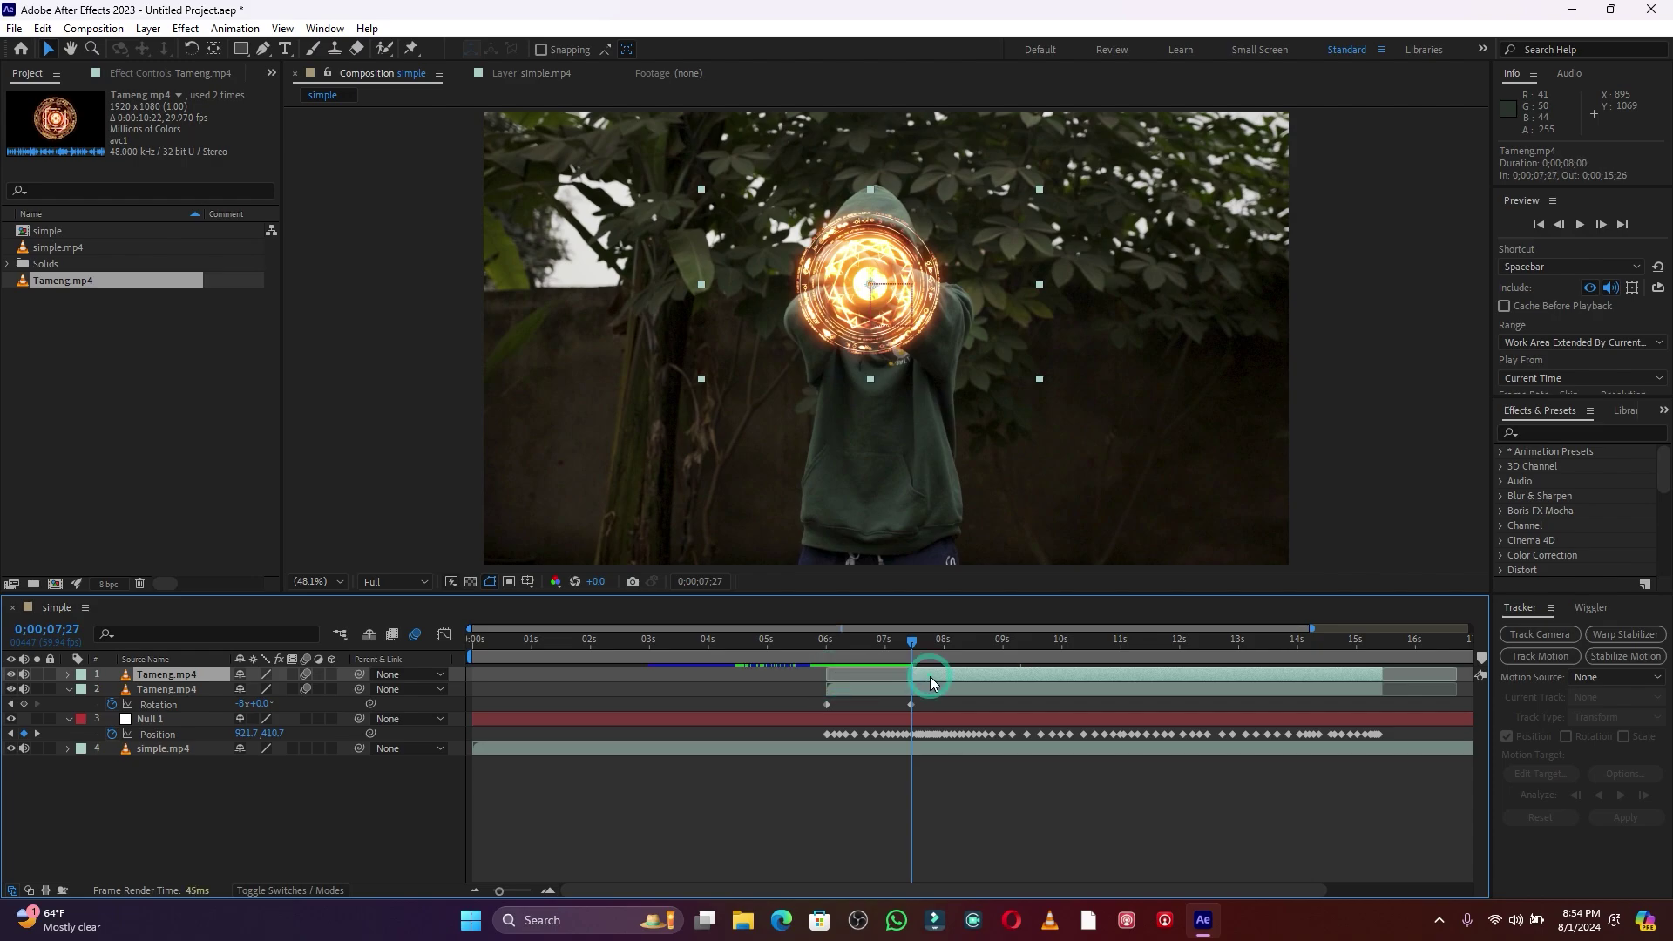
- Start a new motion track on simple.mp4 at 0;00;07;27, enlarge Track Point 1 over the lower crossed hand, and analyze one frame forward
{"action": "left_click", "coordinate": [912, 751]}
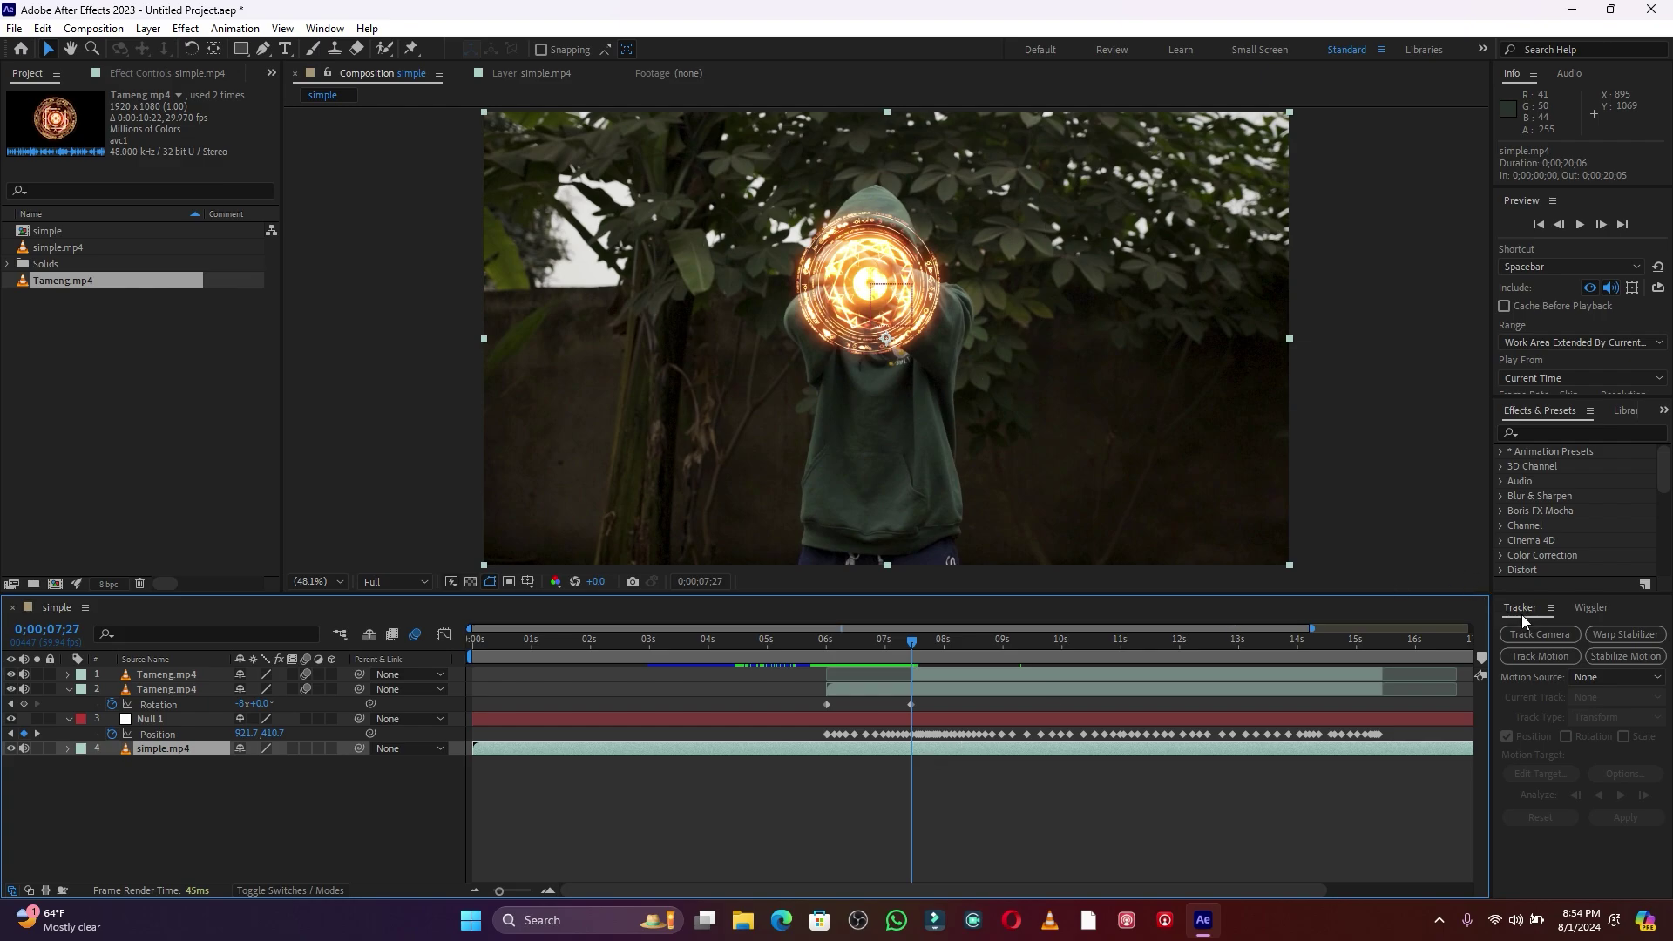
{"action": "left_click", "coordinate": [1551, 656]}
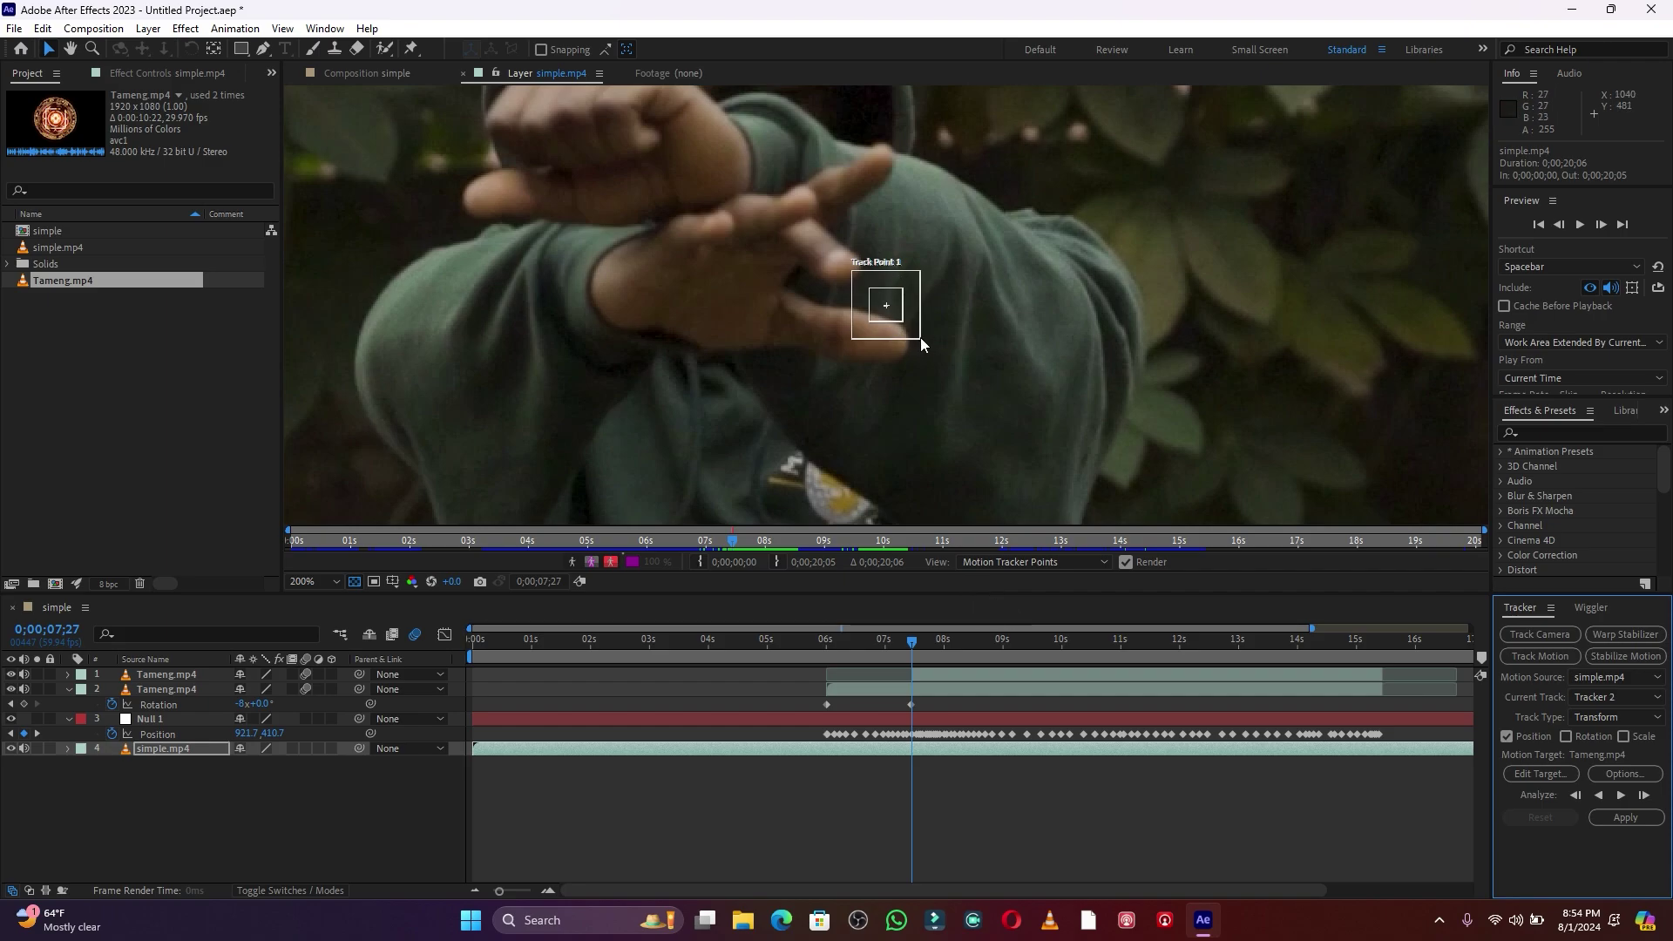
{"action": "left_click_drag", "start_coordinate": [921, 339], "coordinate": [966, 378]}
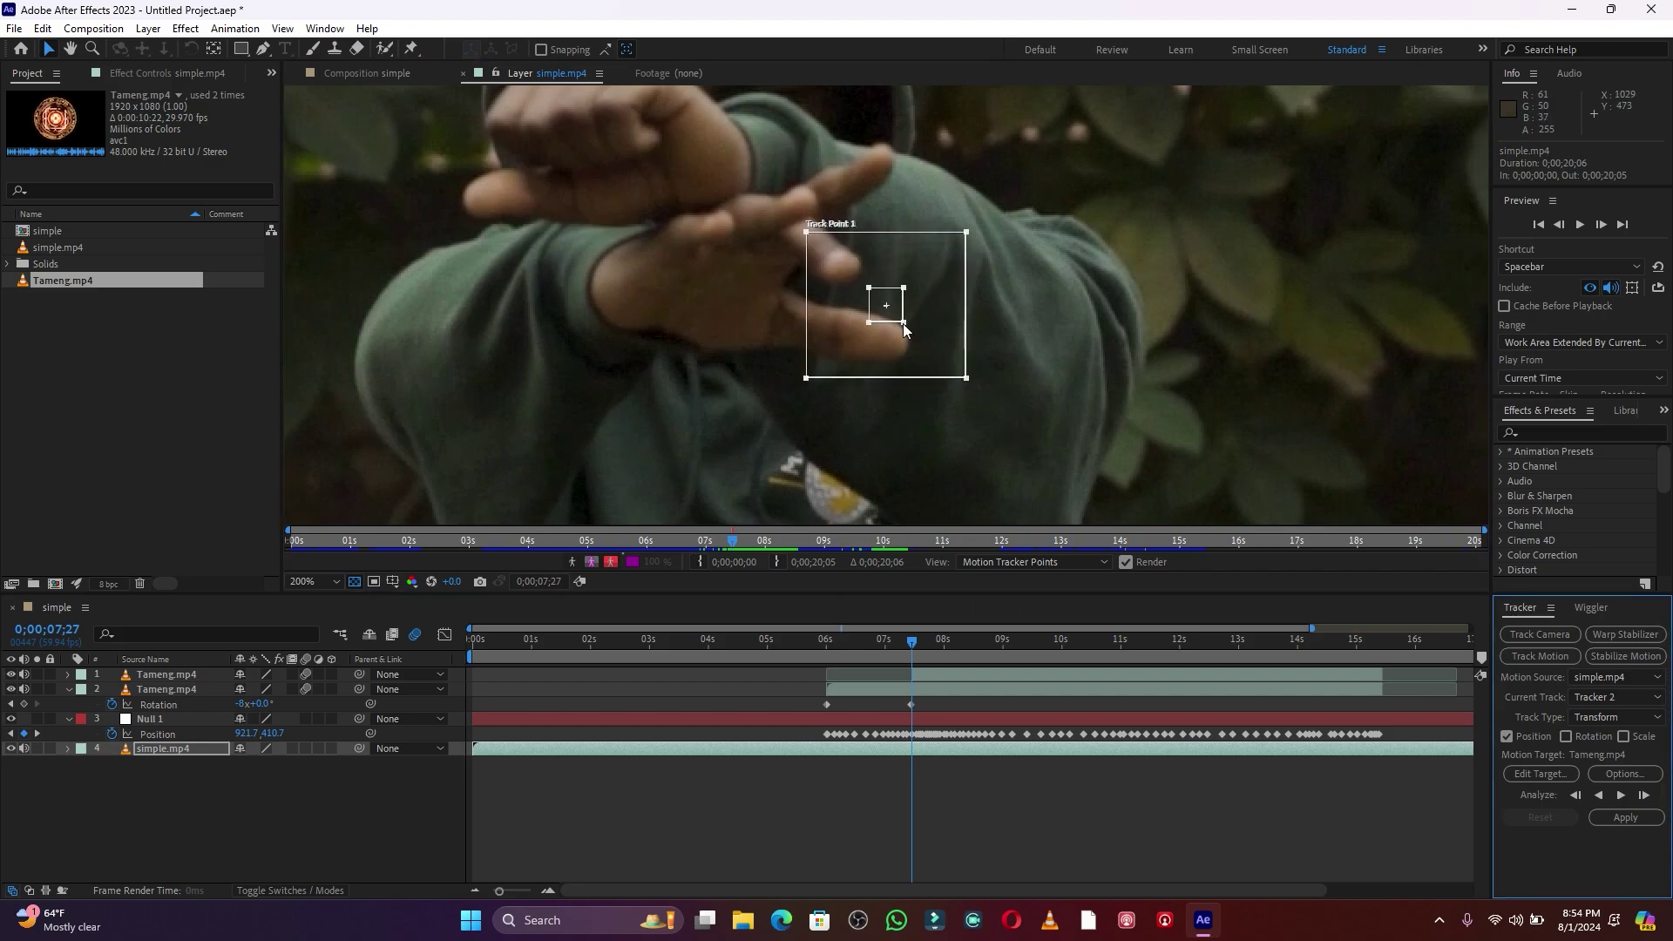
{"action": "left_click_drag", "start_coordinate": [902, 322], "coordinate": [772, 229]}
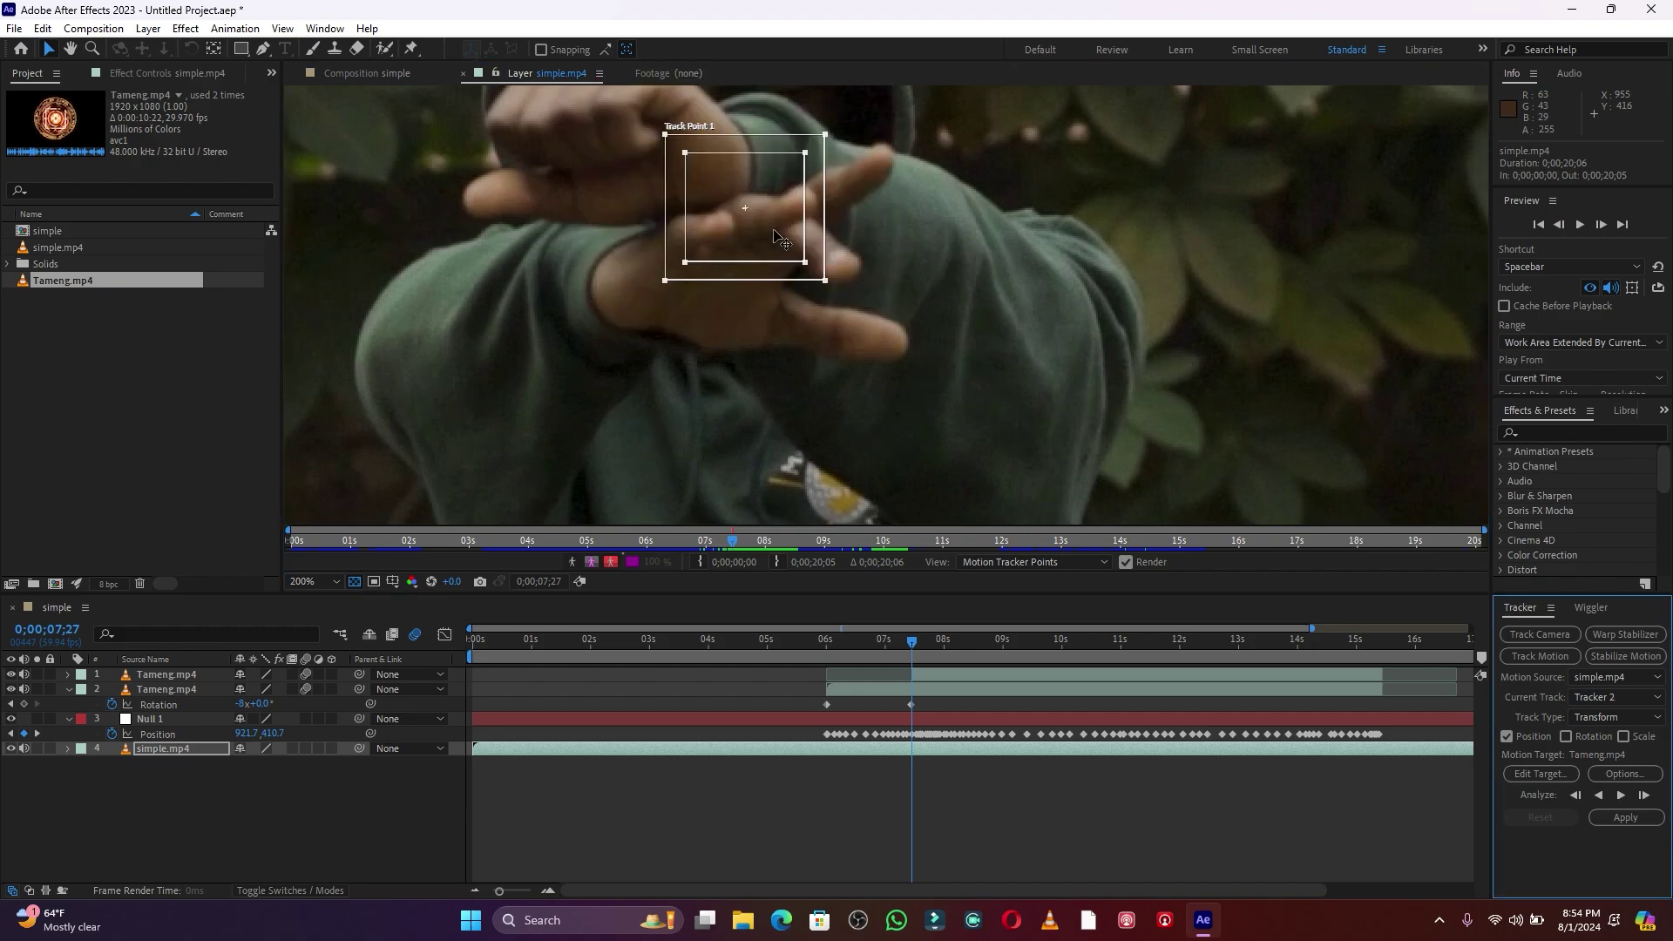
{"action": "left_click", "coordinate": [1644, 795]}
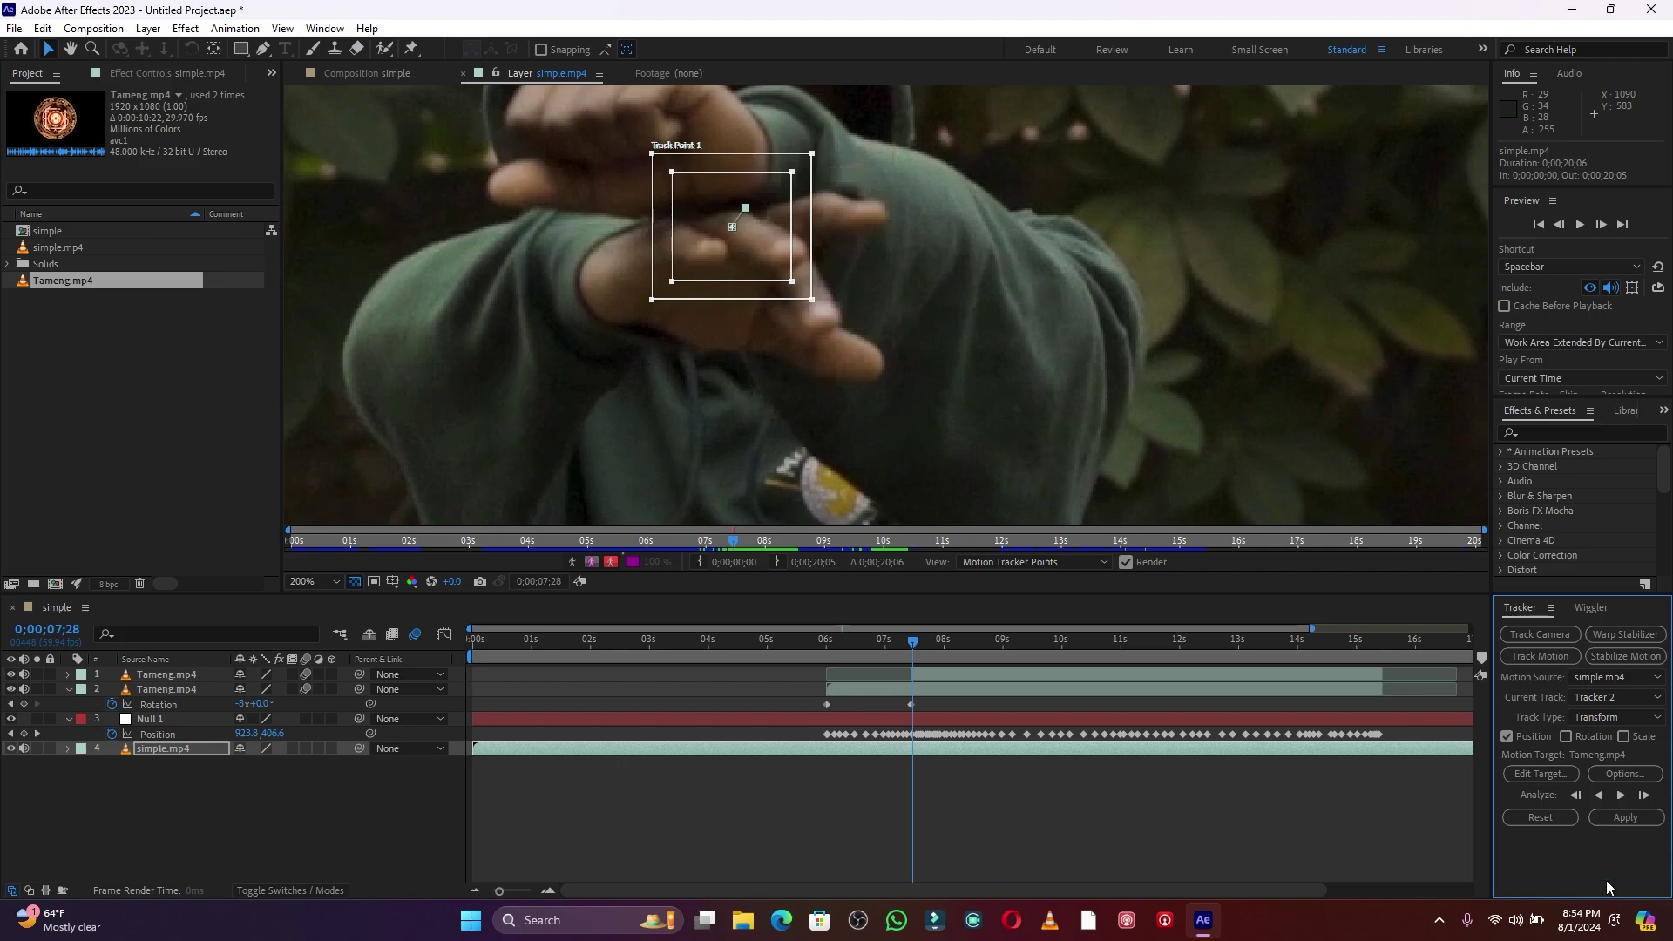
- Reposition Track Point 1 over the lower uncrossing hand every few frames up to 0;00;07;34, with the timeline zoomed in
{"action": "left_click_drag", "start_coordinate": [511, 890], "coordinate": [525, 890]}
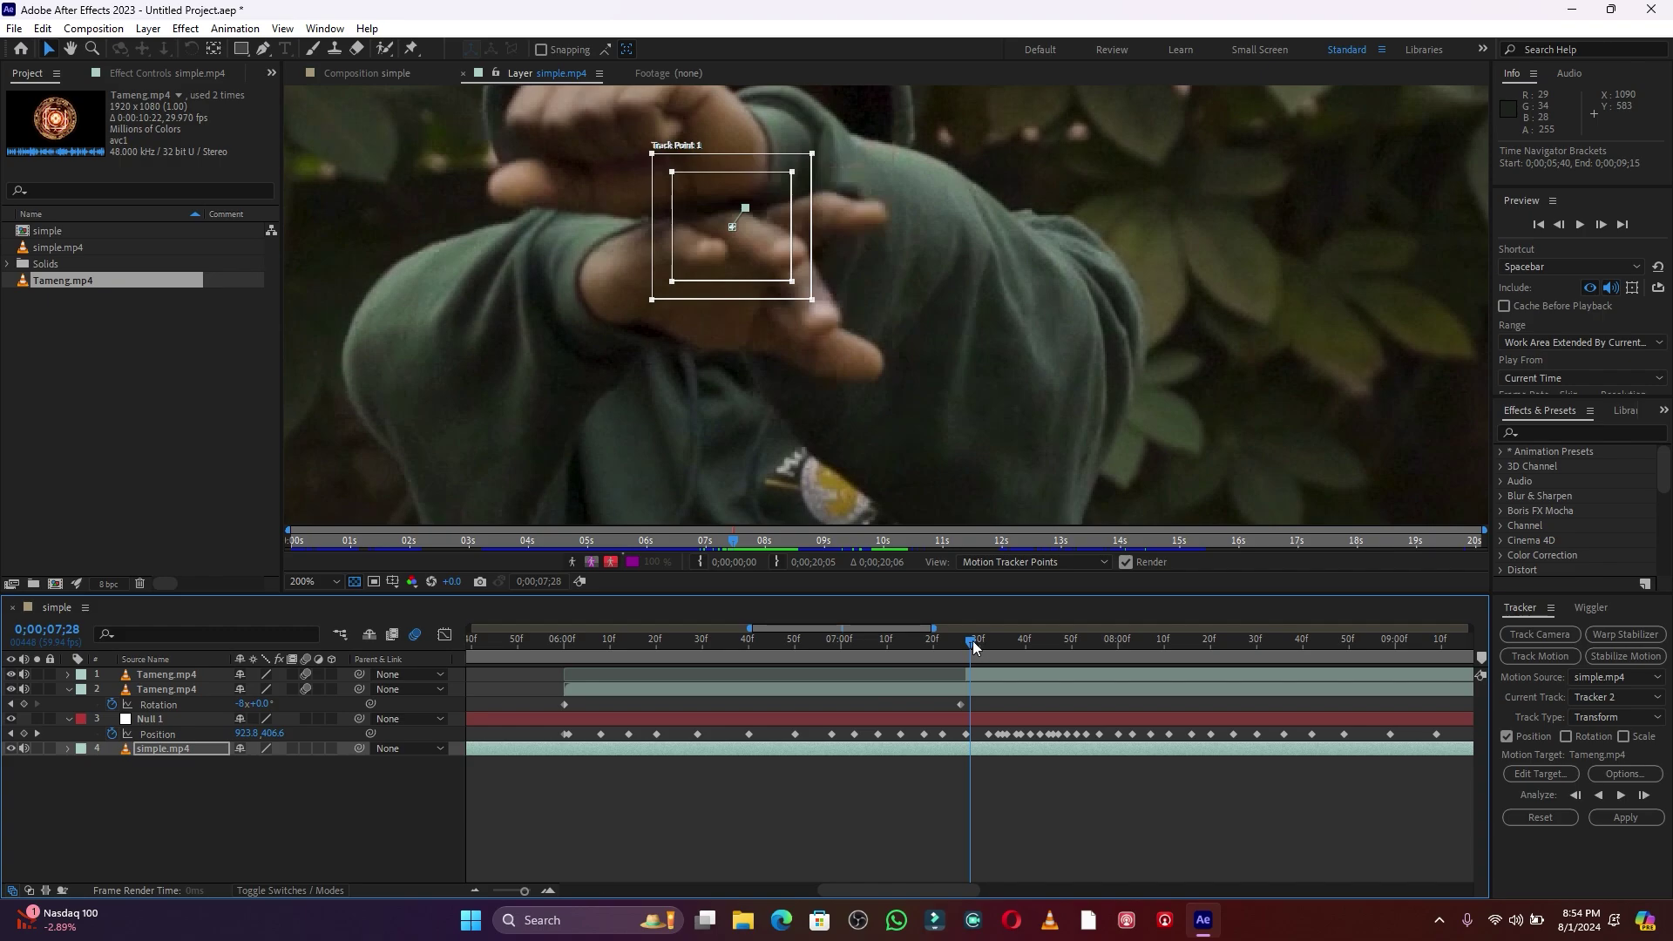
{"action": "left_click_drag", "start_coordinate": [973, 645], "coordinate": [979, 645]}
{"action": "left_click_drag", "start_coordinate": [747, 247], "coordinate": [726, 239]}
{"action": "left_click_drag", "start_coordinate": [977, 649], "coordinate": [982, 646]}
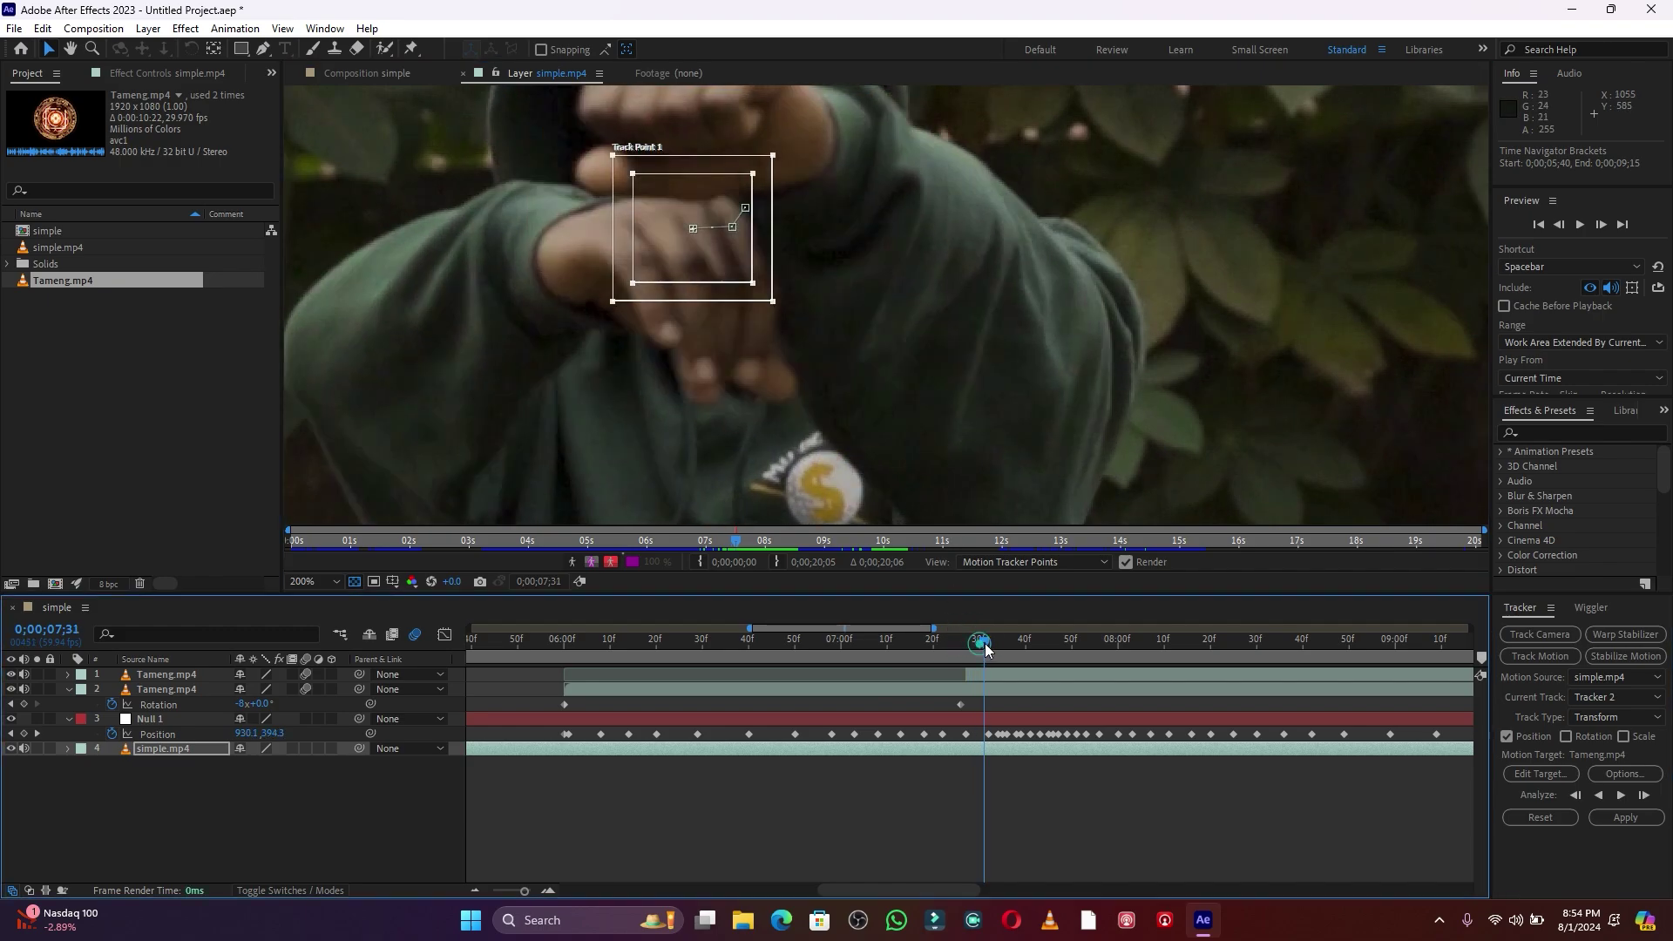
{"action": "left_click_drag", "start_coordinate": [727, 242], "coordinate": [711, 234]}
{"action": "left_click_drag", "start_coordinate": [983, 648], "coordinate": [985, 646]}
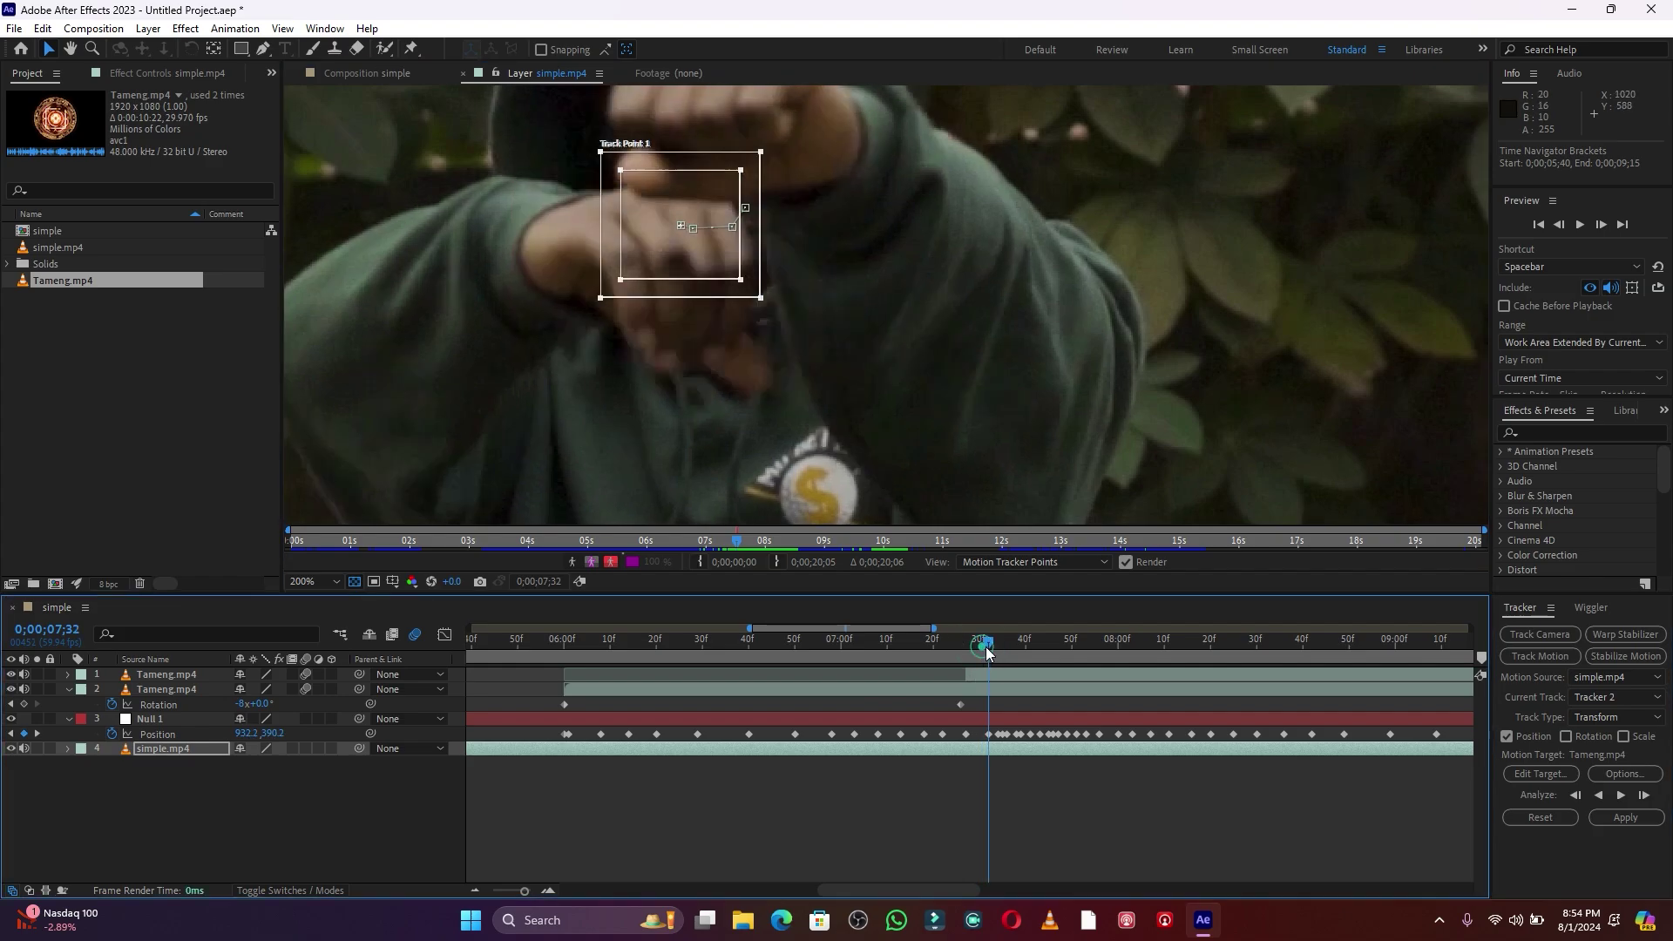
{"action": "left_click_drag", "start_coordinate": [710, 256], "coordinate": [697, 249]}
{"action": "left_click_drag", "start_coordinate": [990, 649], "coordinate": [997, 646]}
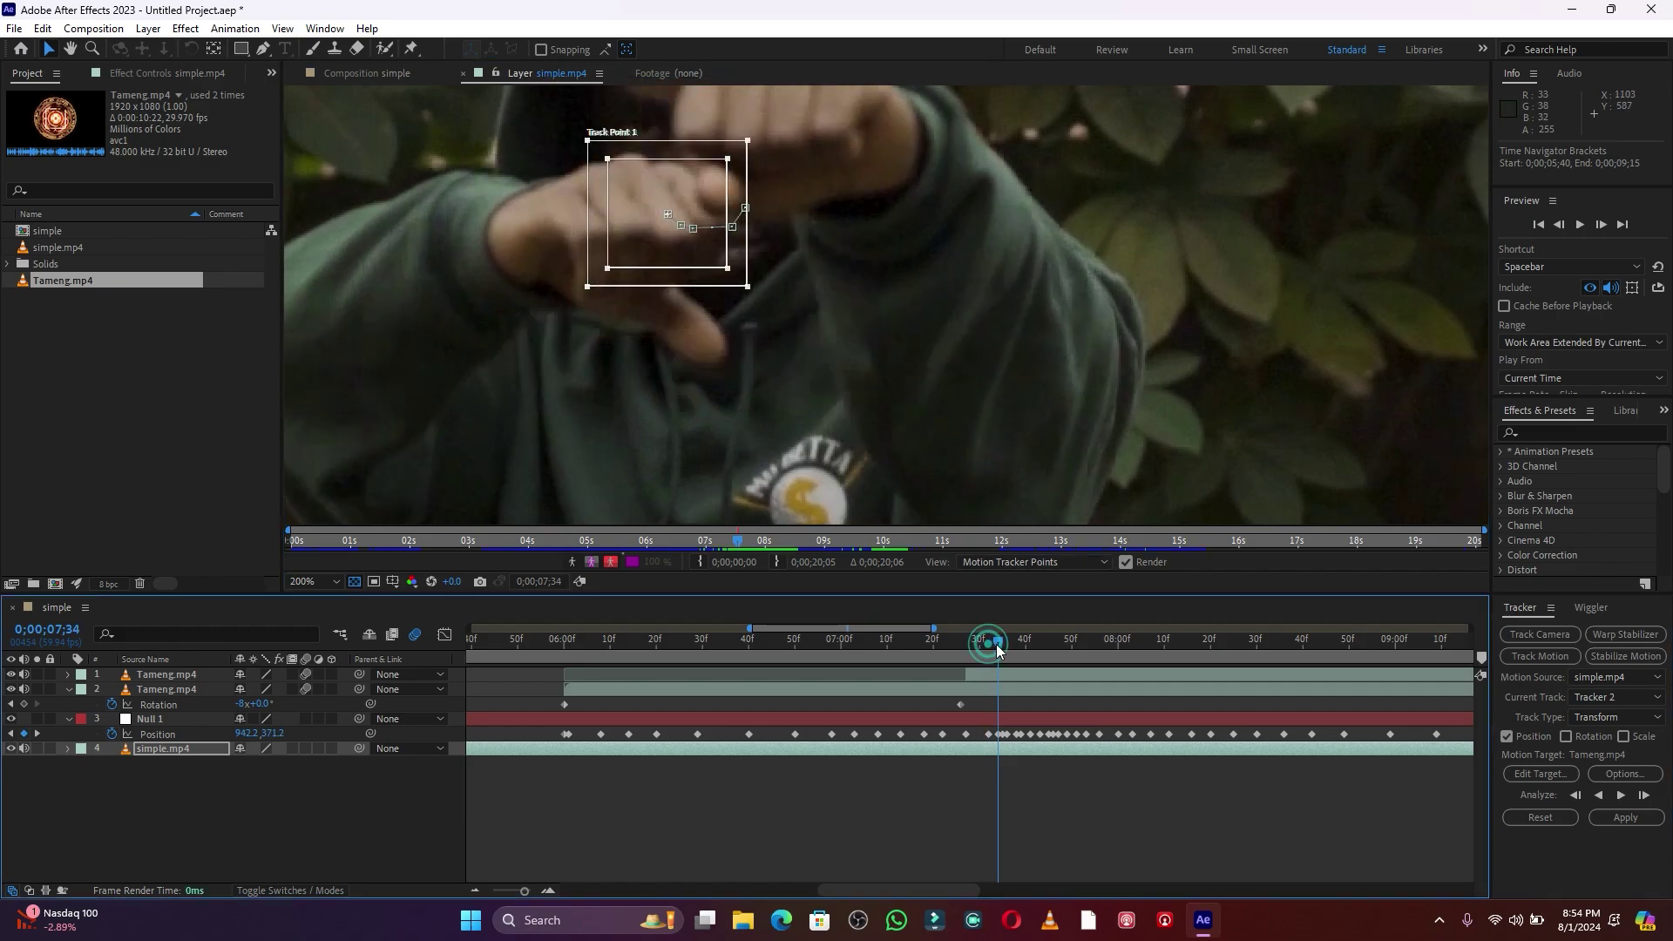
{"action": "left_click_drag", "start_coordinate": [642, 229], "coordinate": [629, 223]}
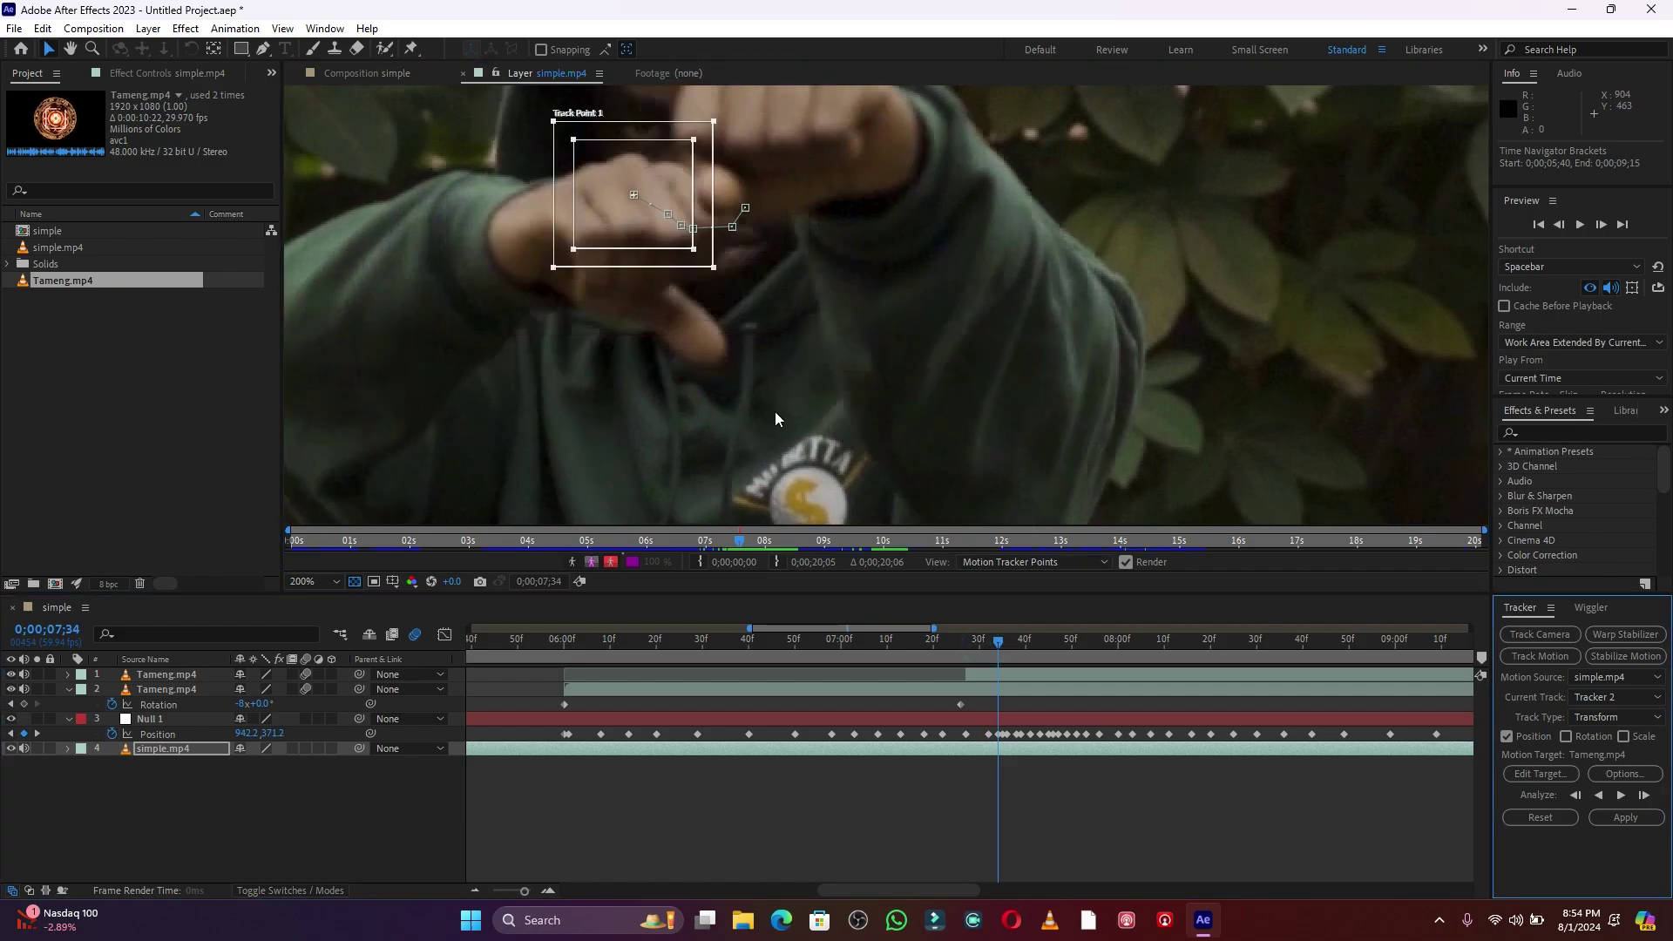
- Keep Track Point 1 on the knuckles of the man's right fist by repositioning it at intervals from 0;00;07;36 to 0;00;07;40
{"action": "left_click_drag", "start_coordinate": [998, 645], "coordinate": [1007, 644]}
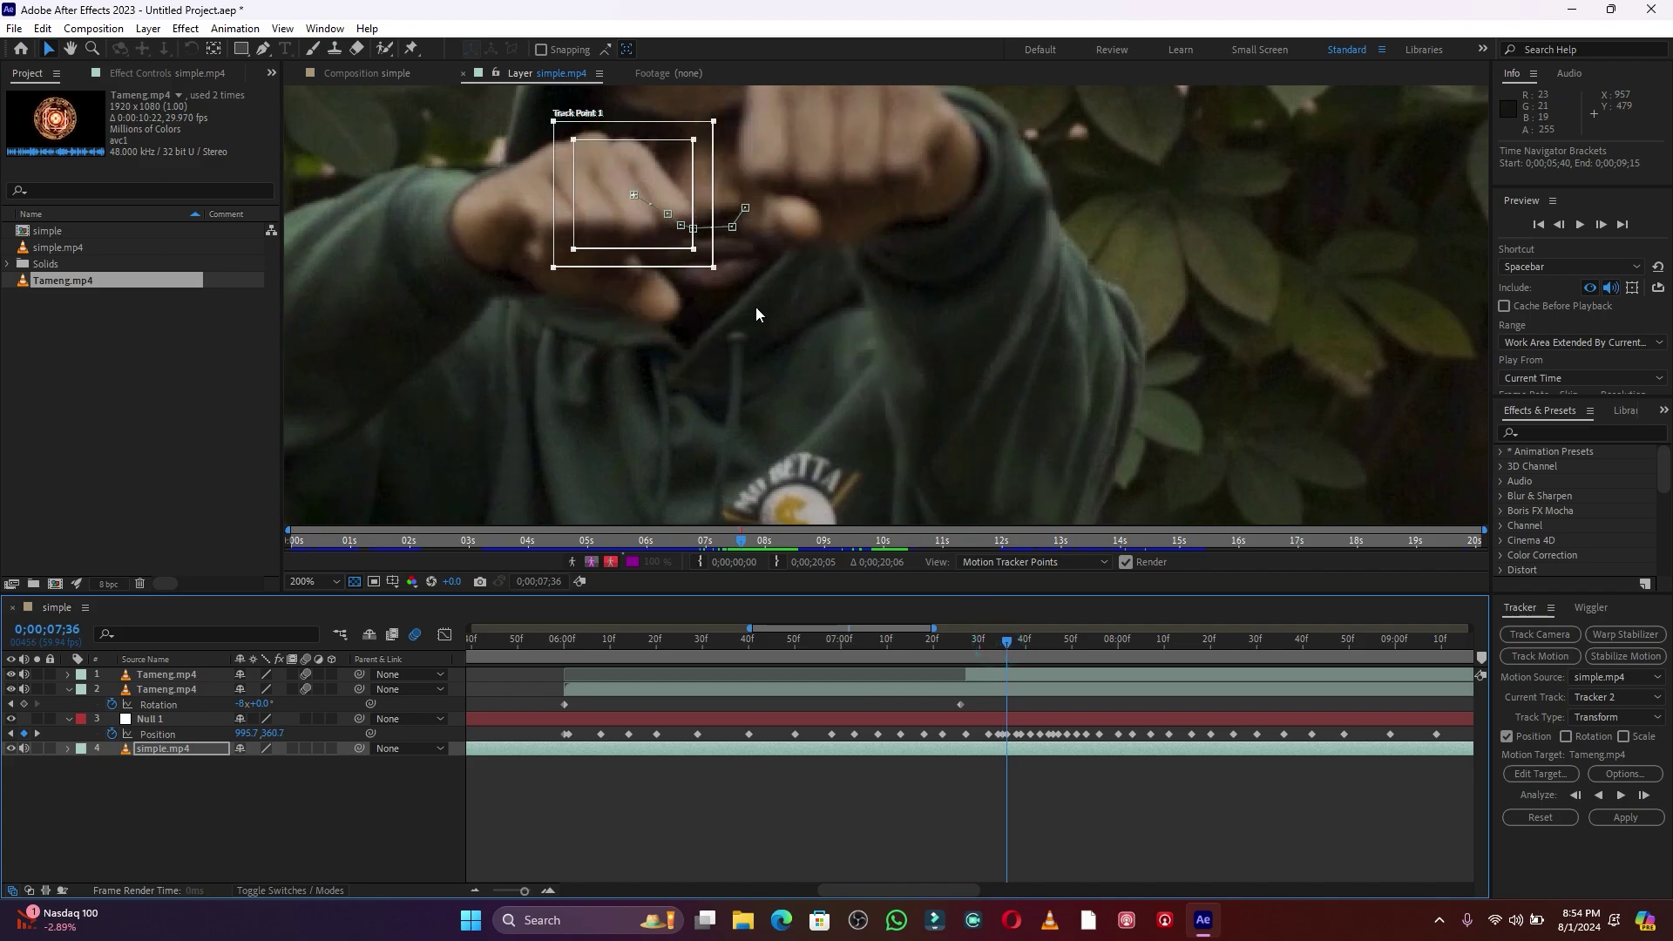
{"action": "left_click_drag", "start_coordinate": [636, 217], "coordinate": [600, 202]}
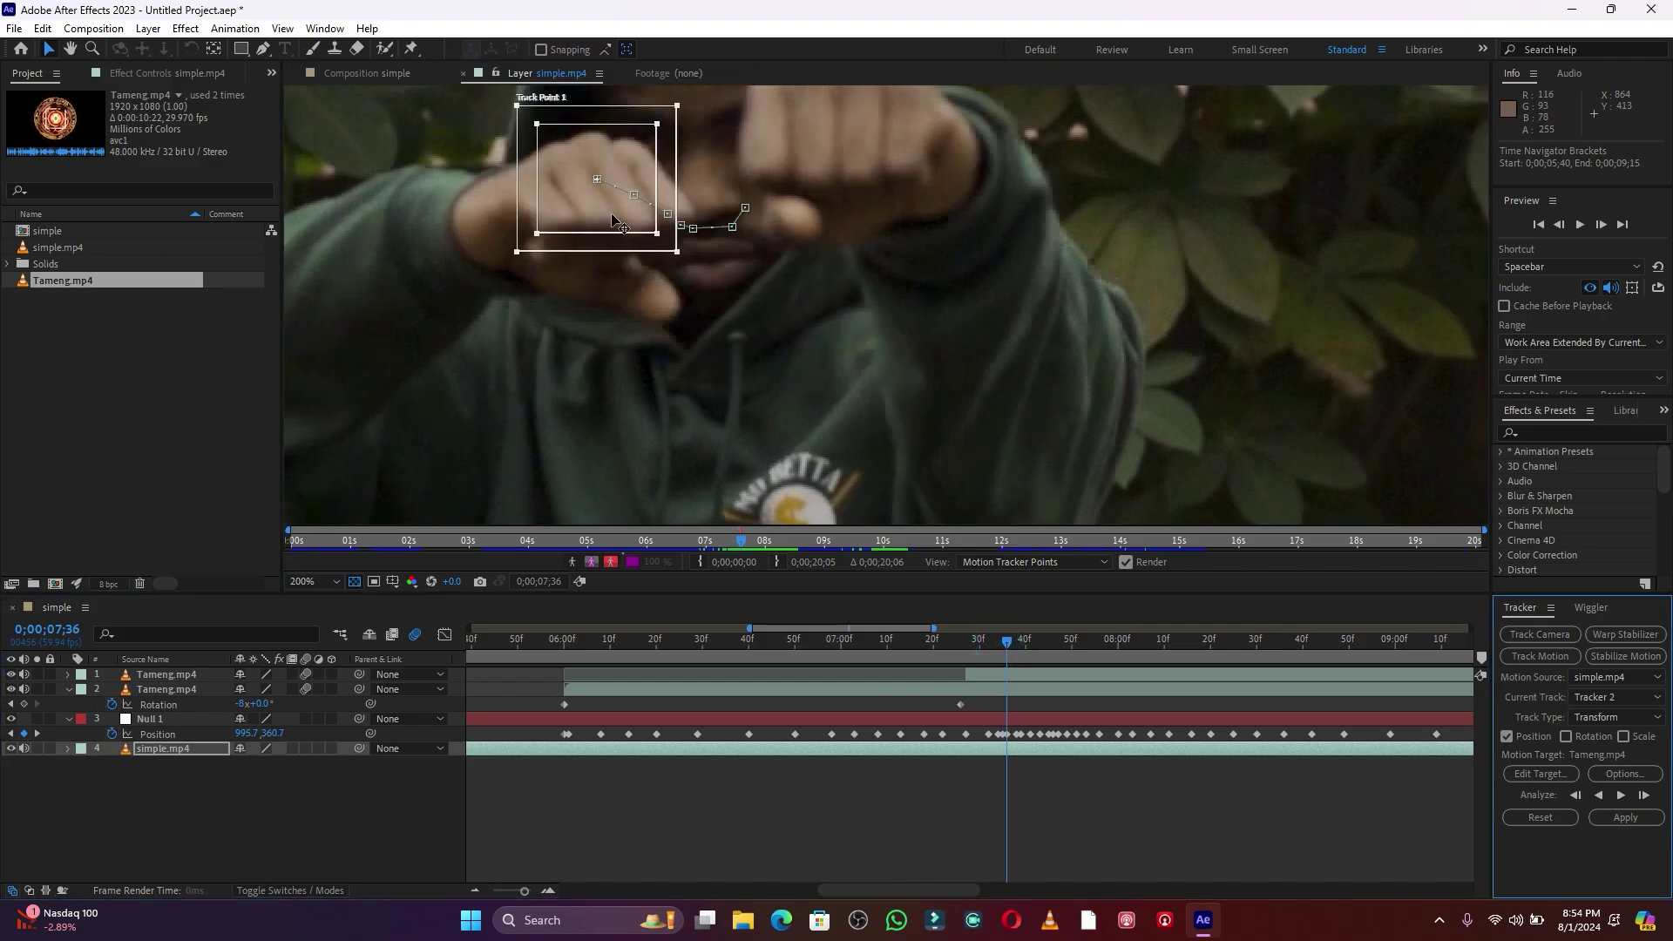
{"action": "left_click_drag", "start_coordinate": [1012, 643], "coordinate": [1021, 643]}
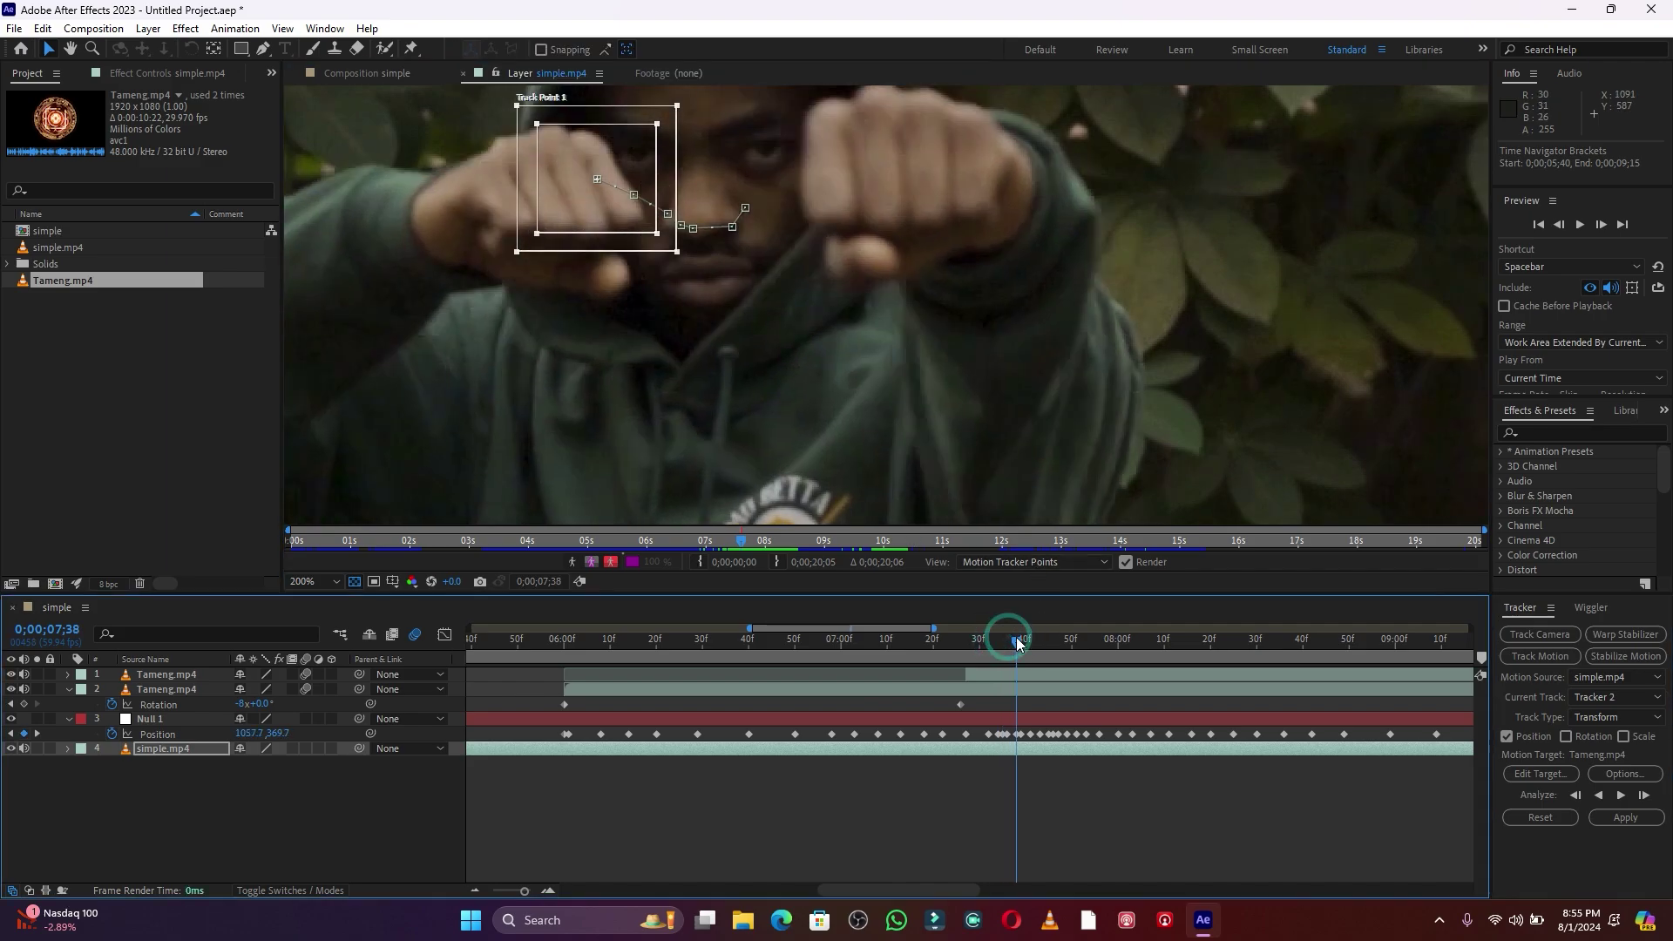
{"action": "left_click_drag", "start_coordinate": [610, 211], "coordinate": [565, 202]}
{"action": "left_click_drag", "start_coordinate": [1016, 639], "coordinate": [1021, 640]}
{"action": "left_click_drag", "start_coordinate": [546, 188], "coordinate": [521, 185]}
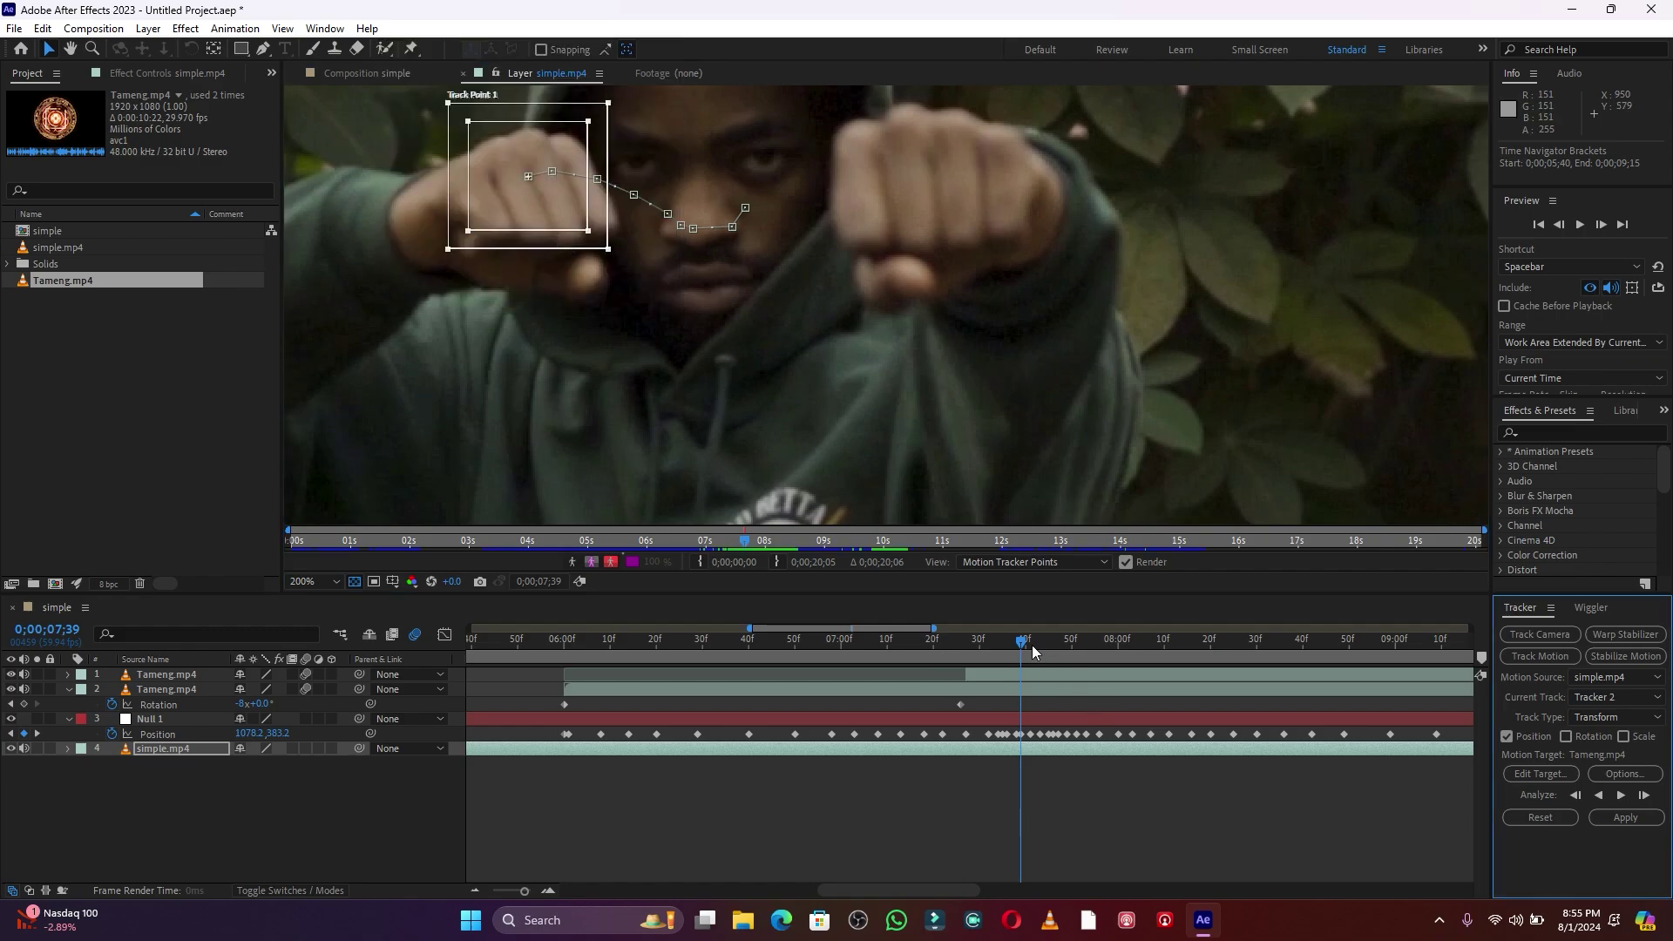
{"action": "left_click_drag", "start_coordinate": [1023, 639], "coordinate": [1026, 640]}
{"action": "left_click_drag", "start_coordinate": [564, 211], "coordinate": [546, 211]}
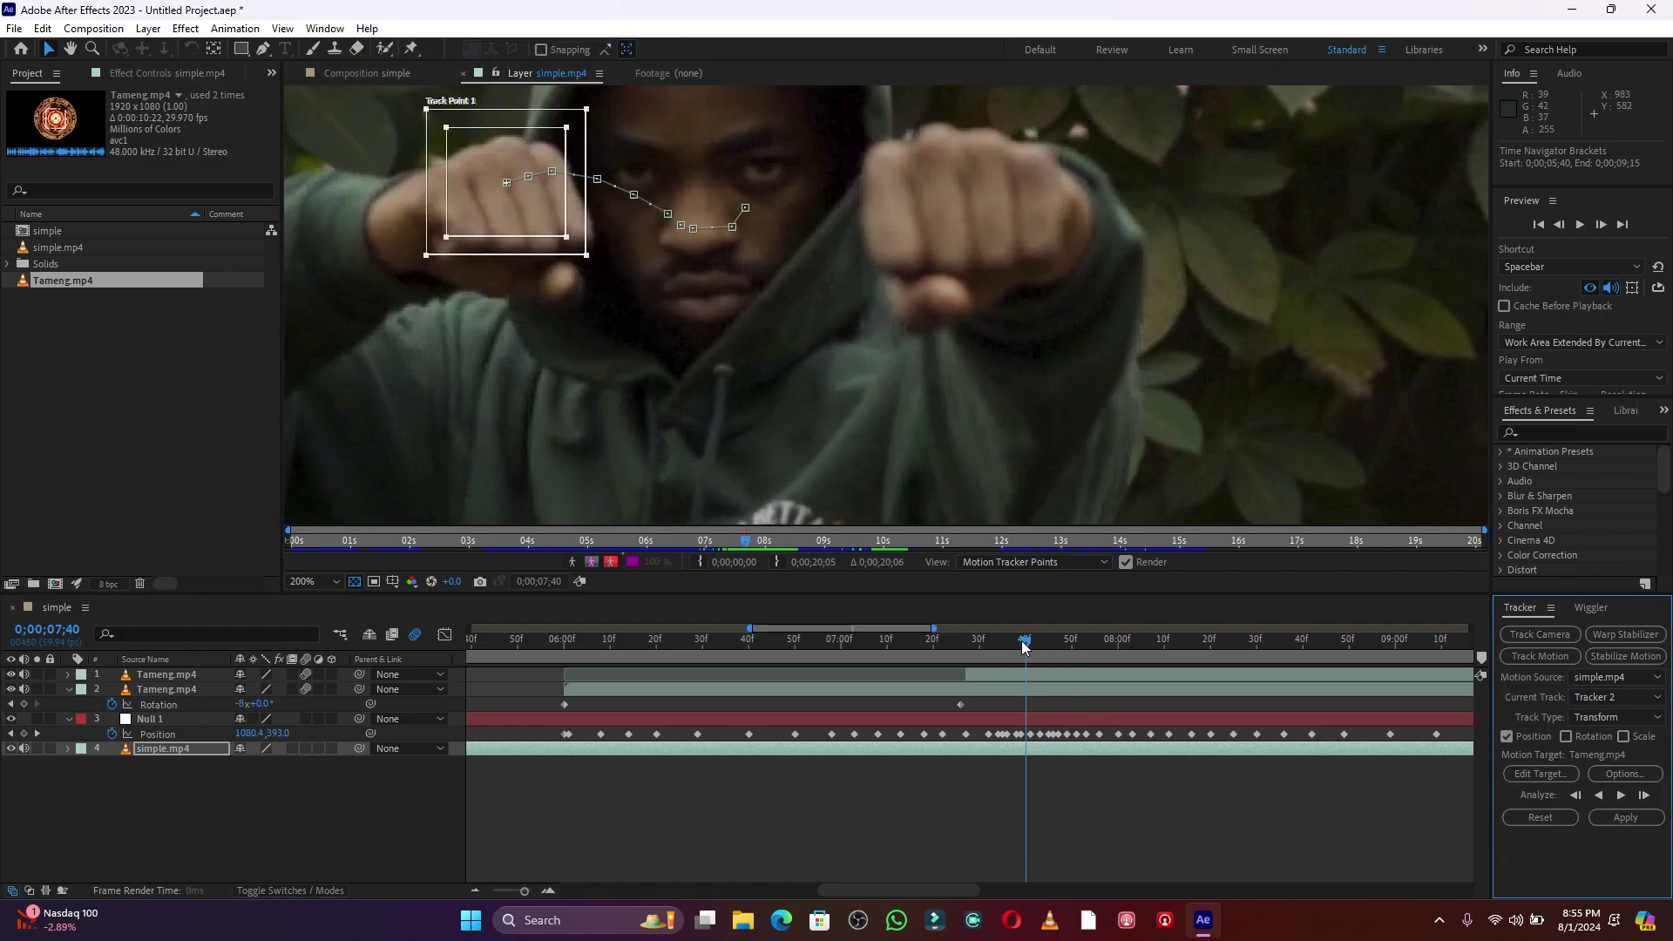
- Move Track Point 1 along with the lowering right fist at intervals up to 0;00;07;45
{"action": "left_click_drag", "start_coordinate": [1023, 644], "coordinate": [1034, 642]}
{"action": "left_click_drag", "start_coordinate": [522, 212], "coordinate": [493, 243]}
{"action": "left_click_drag", "start_coordinate": [1035, 643], "coordinate": [1040, 643]}
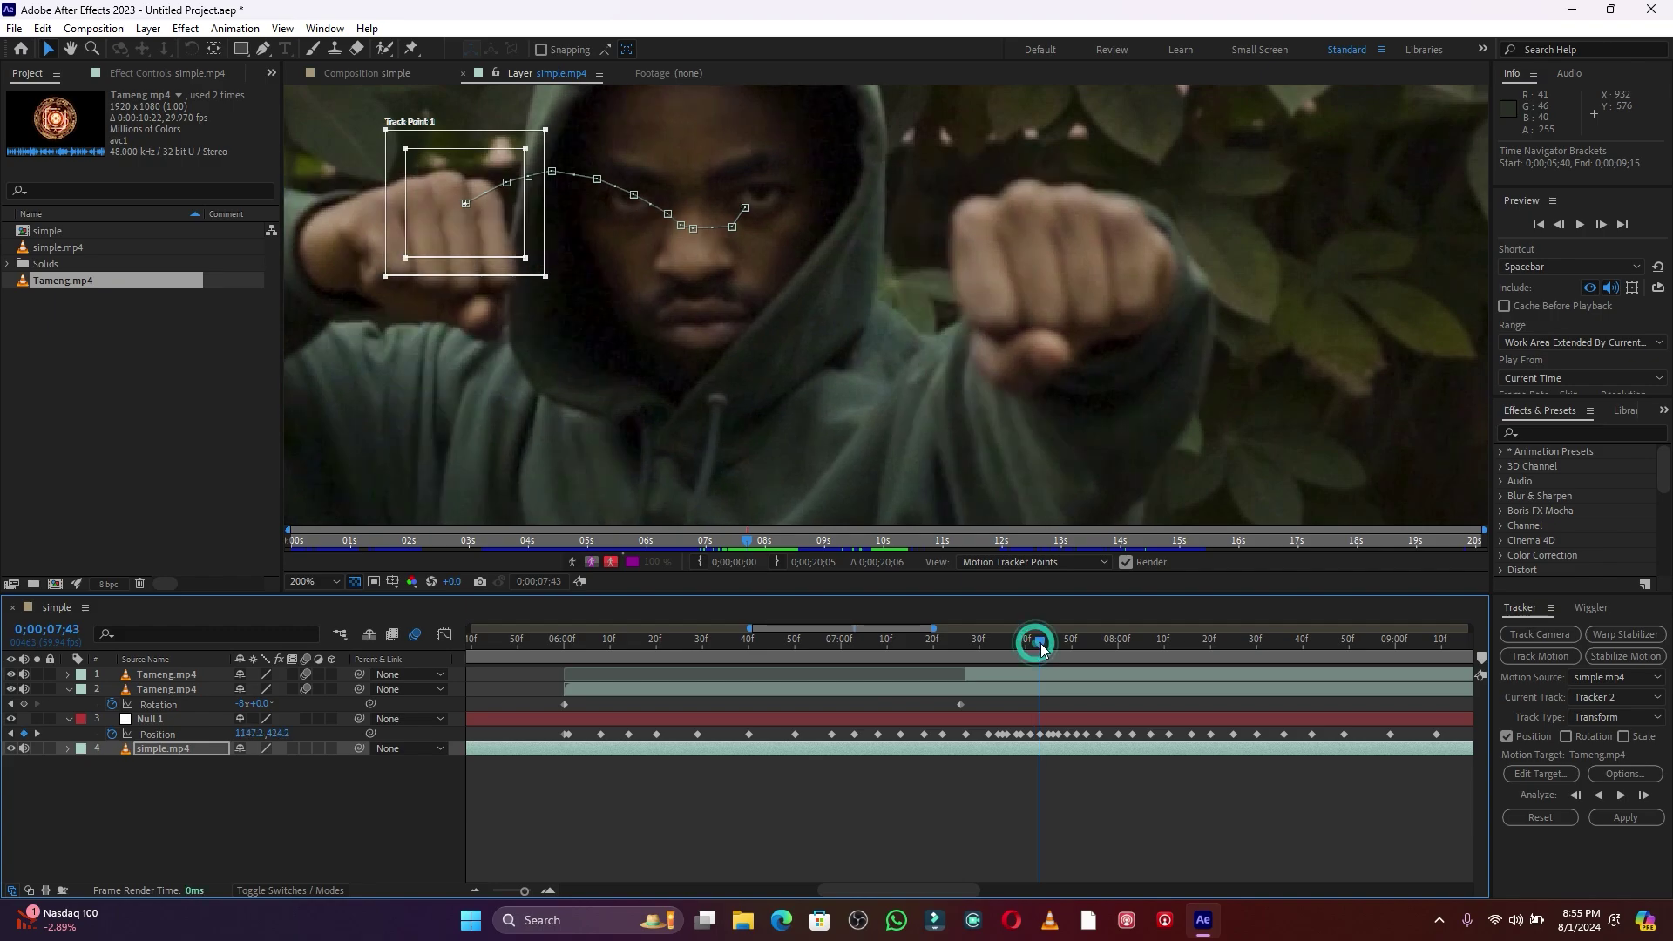
{"action": "left_click_drag", "start_coordinate": [527, 227], "coordinate": [489, 239]}
{"action": "key", "text": "Page_Down"}
{"action": "key", "text": "Page_Down"}
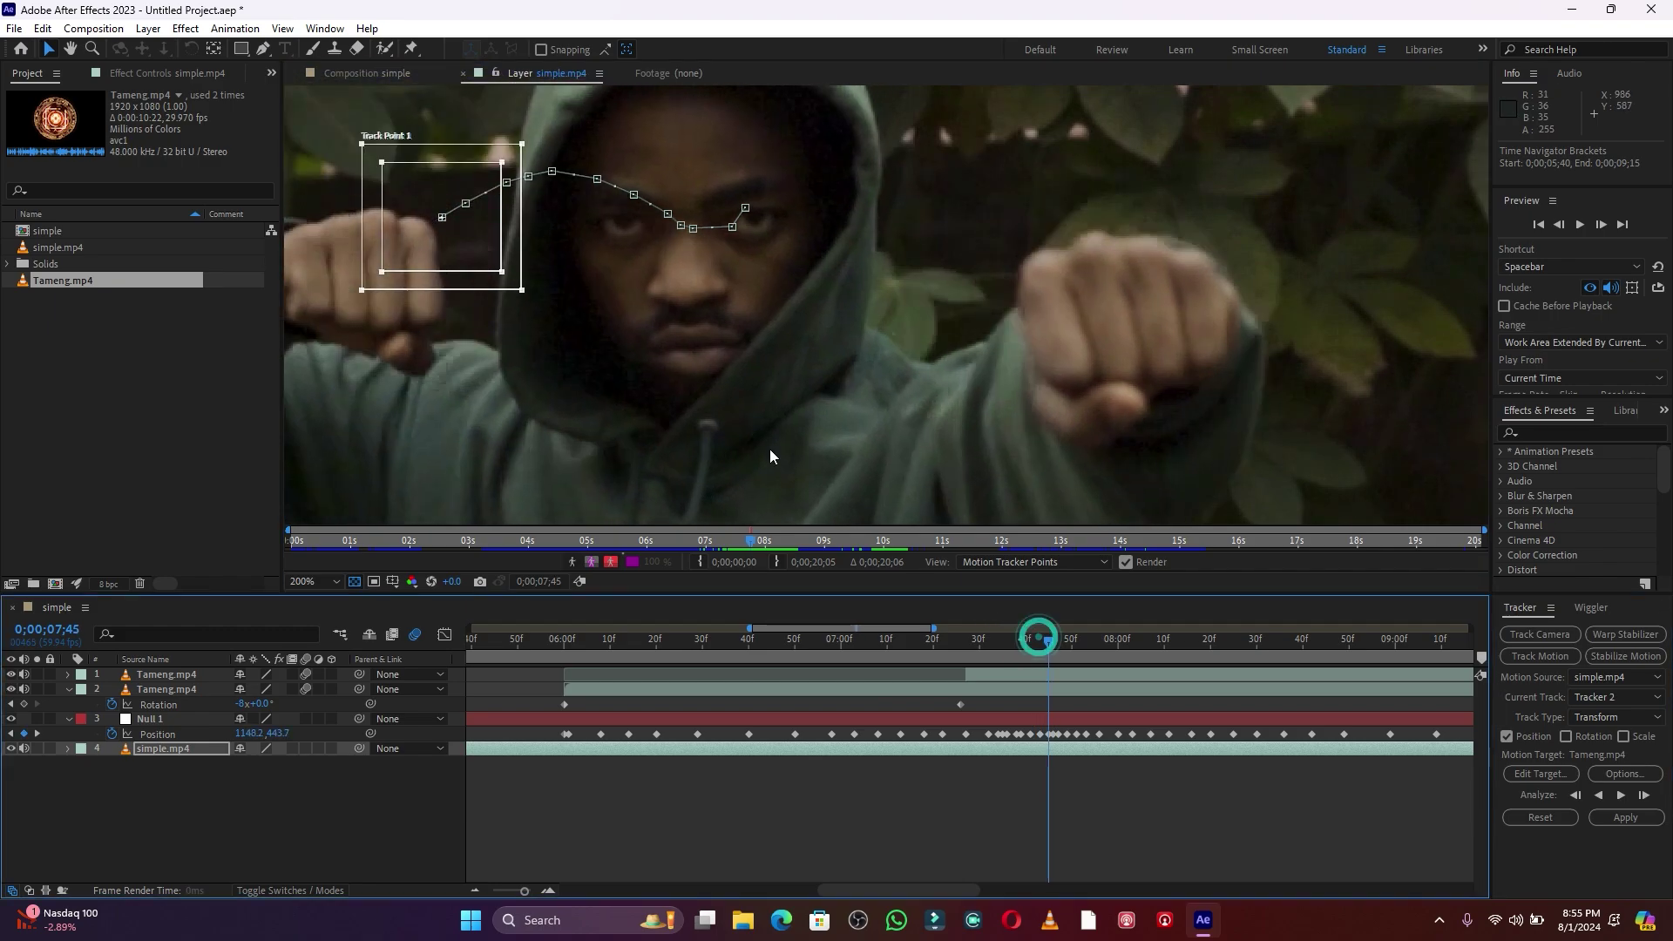
{"action": "left_click_drag", "start_coordinate": [462, 230], "coordinate": [410, 255]}
- Bring the whole right arm into view and realign Track Point 1 with the fist at intervals up to 0;00;07;50
{"action": "left_click", "coordinate": [70, 47]}
{"action": "left_click_drag", "start_coordinate": [572, 404], "coordinate": [941, 419]}
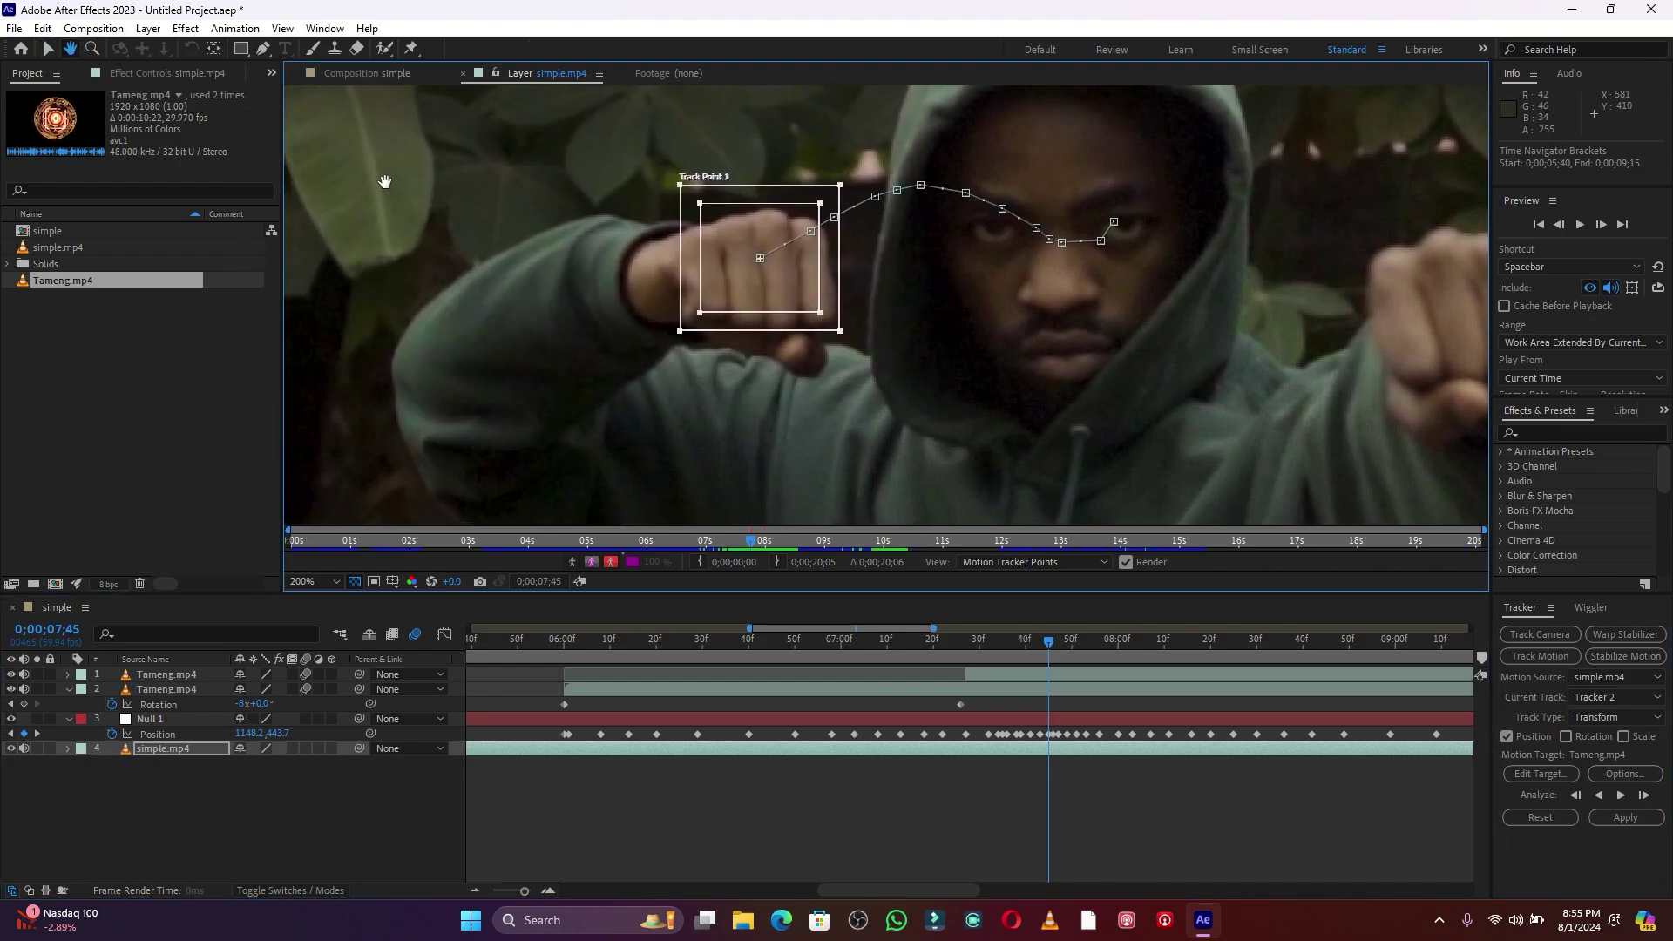
{"action": "left_click", "coordinate": [48, 49]}
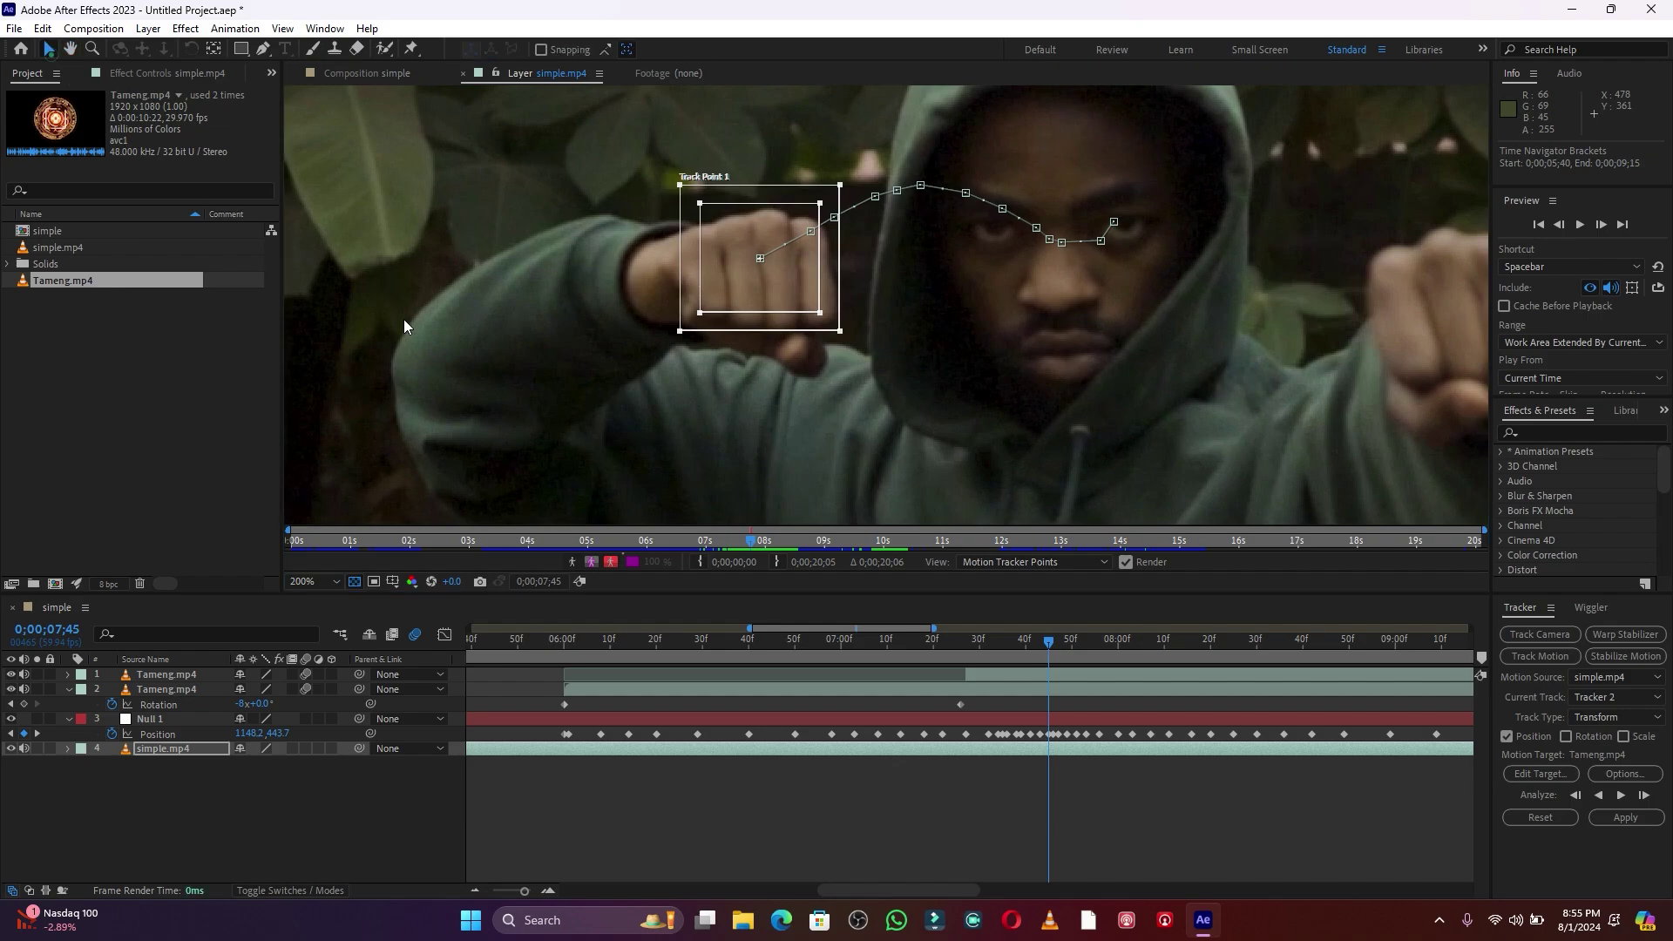
{"action": "left_click", "coordinate": [1053, 639]}
{"action": "left_click_drag", "start_coordinate": [802, 283], "coordinate": [778, 296]}
{"action": "left_click_drag", "start_coordinate": [1052, 641], "coordinate": [1062, 640]}
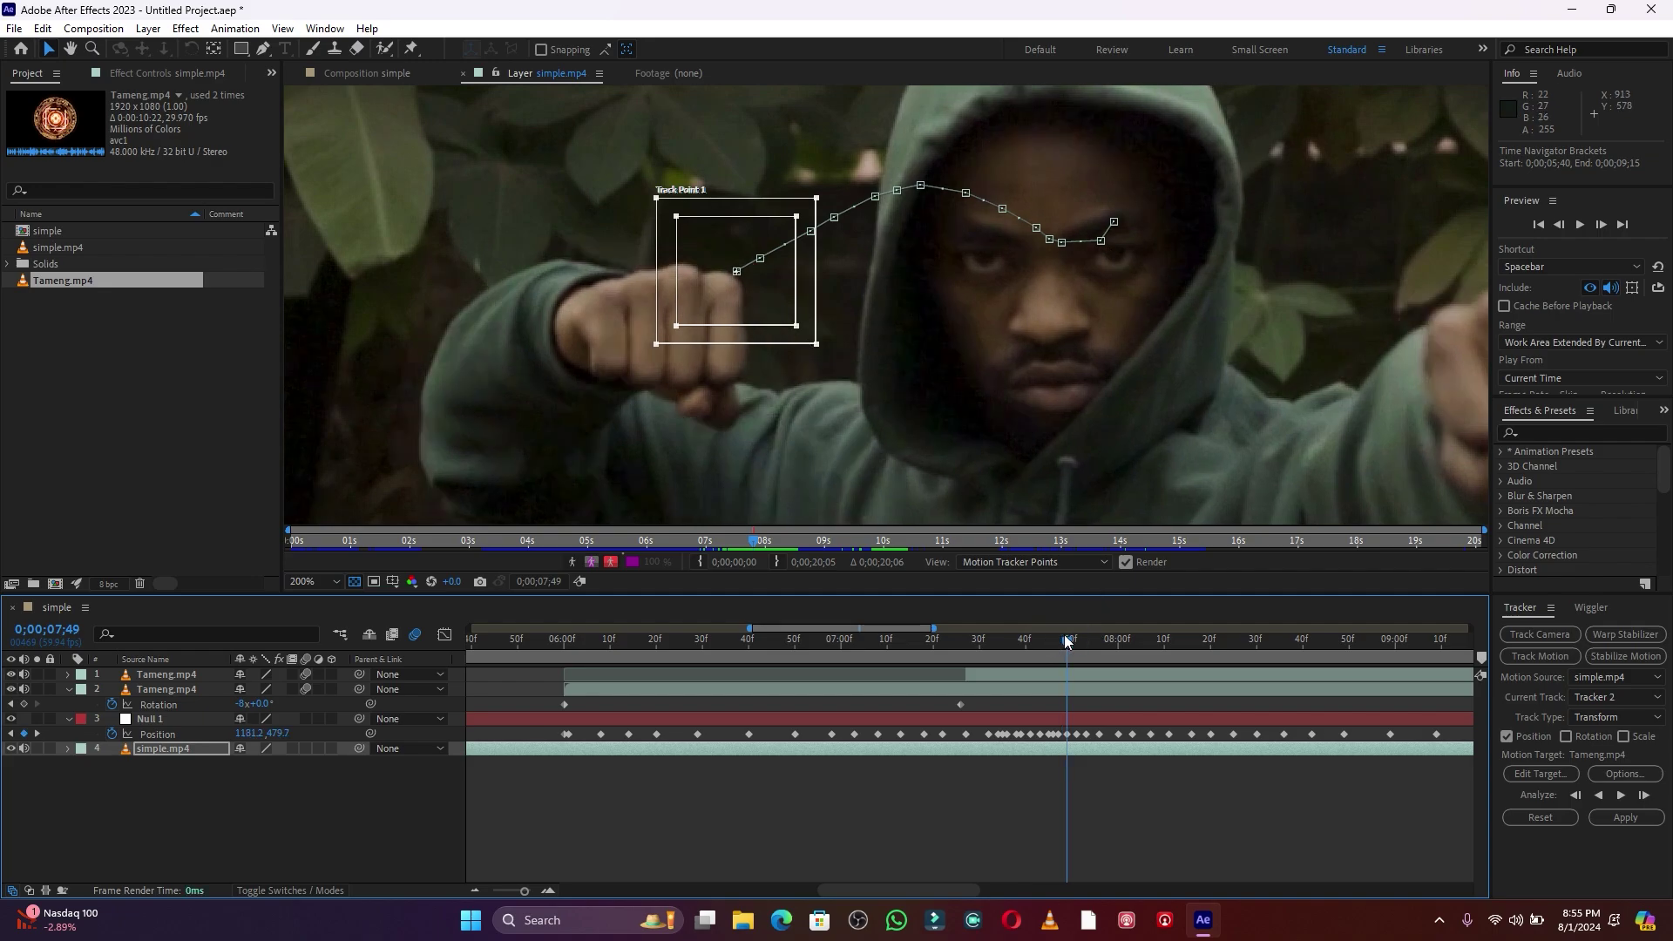
{"action": "left_click_drag", "start_coordinate": [770, 293], "coordinate": [721, 322]}
{"action": "left_click_drag", "start_coordinate": [1061, 642], "coordinate": [1072, 642]}
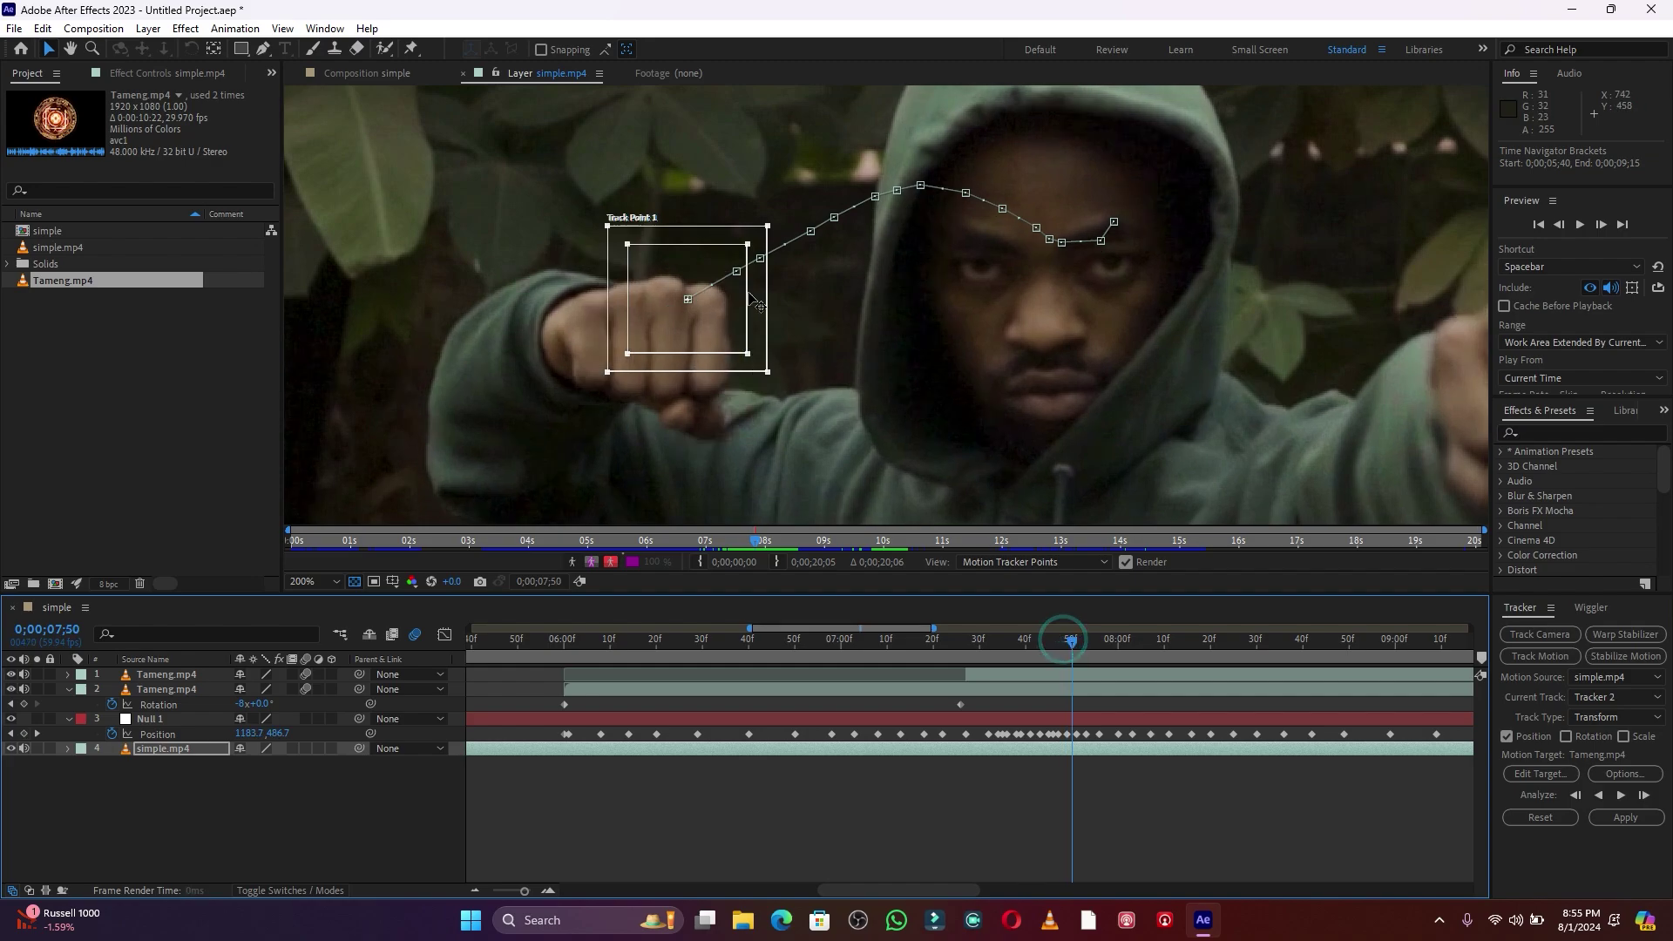
{"action": "left_click_drag", "start_coordinate": [718, 314], "coordinate": [688, 336]}
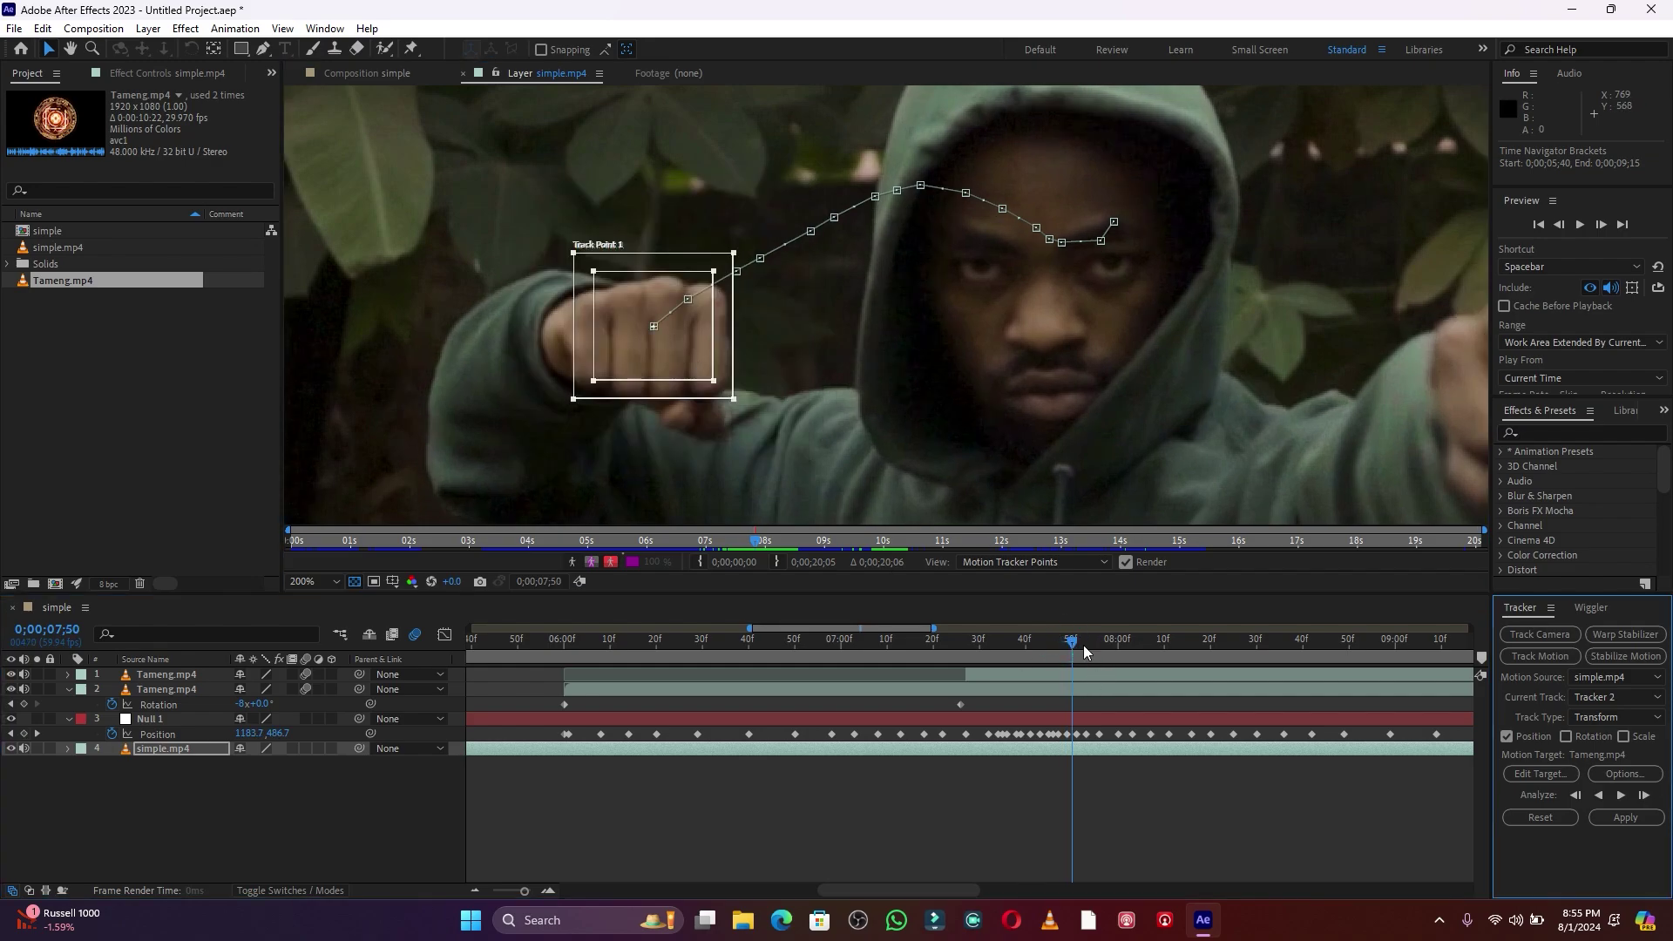
- Continue tracking the right fist manually with Track Point 1 from 0;00;07;50 to 0;00;10;20
{"action": "left_click", "coordinate": [1085, 642]}
{"action": "left_click_drag", "start_coordinate": [1086, 642], "coordinate": [1205, 645]}
{"action": "left_click", "coordinate": [505, 352]}
{"action": "key", "text": "Page_Down"}
{"action": "key", "text": "Page_Down"}
{"action": "key", "text": "Page_Down"}
{"action": "key", "text": "Page_Down"}
{"action": "key", "text": "Page_Down"}
{"action": "key", "text": "Page_Down"}
{"action": "key", "text": "Page_Down"}
{"action": "key", "text": "Page_Down"}
{"action": "key", "text": "Page_Down"}
{"action": "key", "text": "Page_Down"}
{"action": "key", "text": "Page_Down"}
{"action": "key", "text": "Page_Down"}
{"action": "key", "text": "Page_Down"}
{"action": "key", "text": "Page_Down"}
{"action": "key", "text": "Page_Down"}
{"action": "key", "text": "Page_Down"}
{"action": "key", "text": "Page_Down"}
{"action": "key", "text": "Page_Down"}
{"action": "key", "text": "Page_Down"}
{"action": "key", "text": "Page_Down"}
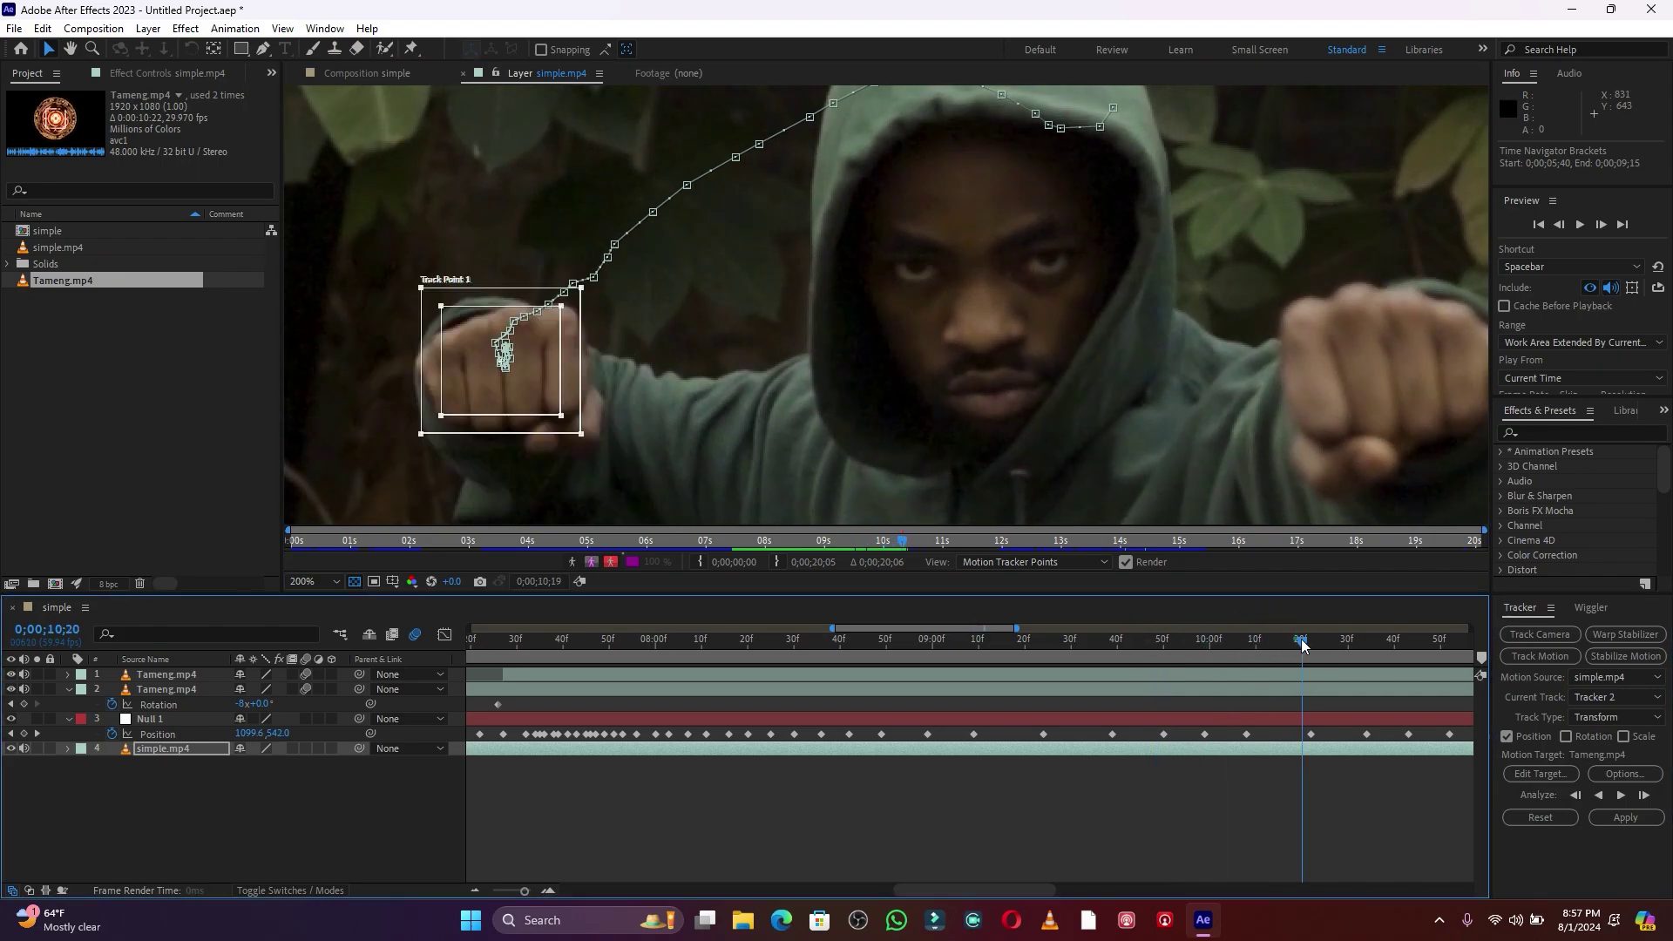
- Advance through the footage to 0;00;10;55, keeping Track Point 1 centred on the right fist
{"action": "key", "text": "Page_Down"}
{"action": "key", "text": "Page_Down"}
{"action": "key", "text": "Page_Down"}
{"action": "key", "text": "Page_Down"}
{"action": "key", "text": "Page_Down"}
{"action": "key", "text": "Page_Down"}
{"action": "key", "text": "Page_Down"}
{"action": "key", "text": "Page_Down"}
{"action": "key", "text": "Page_Down"}
{"action": "key", "text": "Page_Down"}
{"action": "key", "text": "Page_Down"}
{"action": "key", "text": "Page_Down"}
{"action": "key", "text": "Page_Down"}
{"action": "key", "text": "Page_Down"}
{"action": "key", "text": "Page_Down"}
{"action": "key", "text": "Page_Down"}
{"action": "key", "text": "Page_Down"}
{"action": "key", "text": "Page_Down"}
{"action": "key", "text": "Page_Down"}
{"action": "key", "text": "Page_Down"}
{"action": "left_click", "coordinate": [571, 362]}
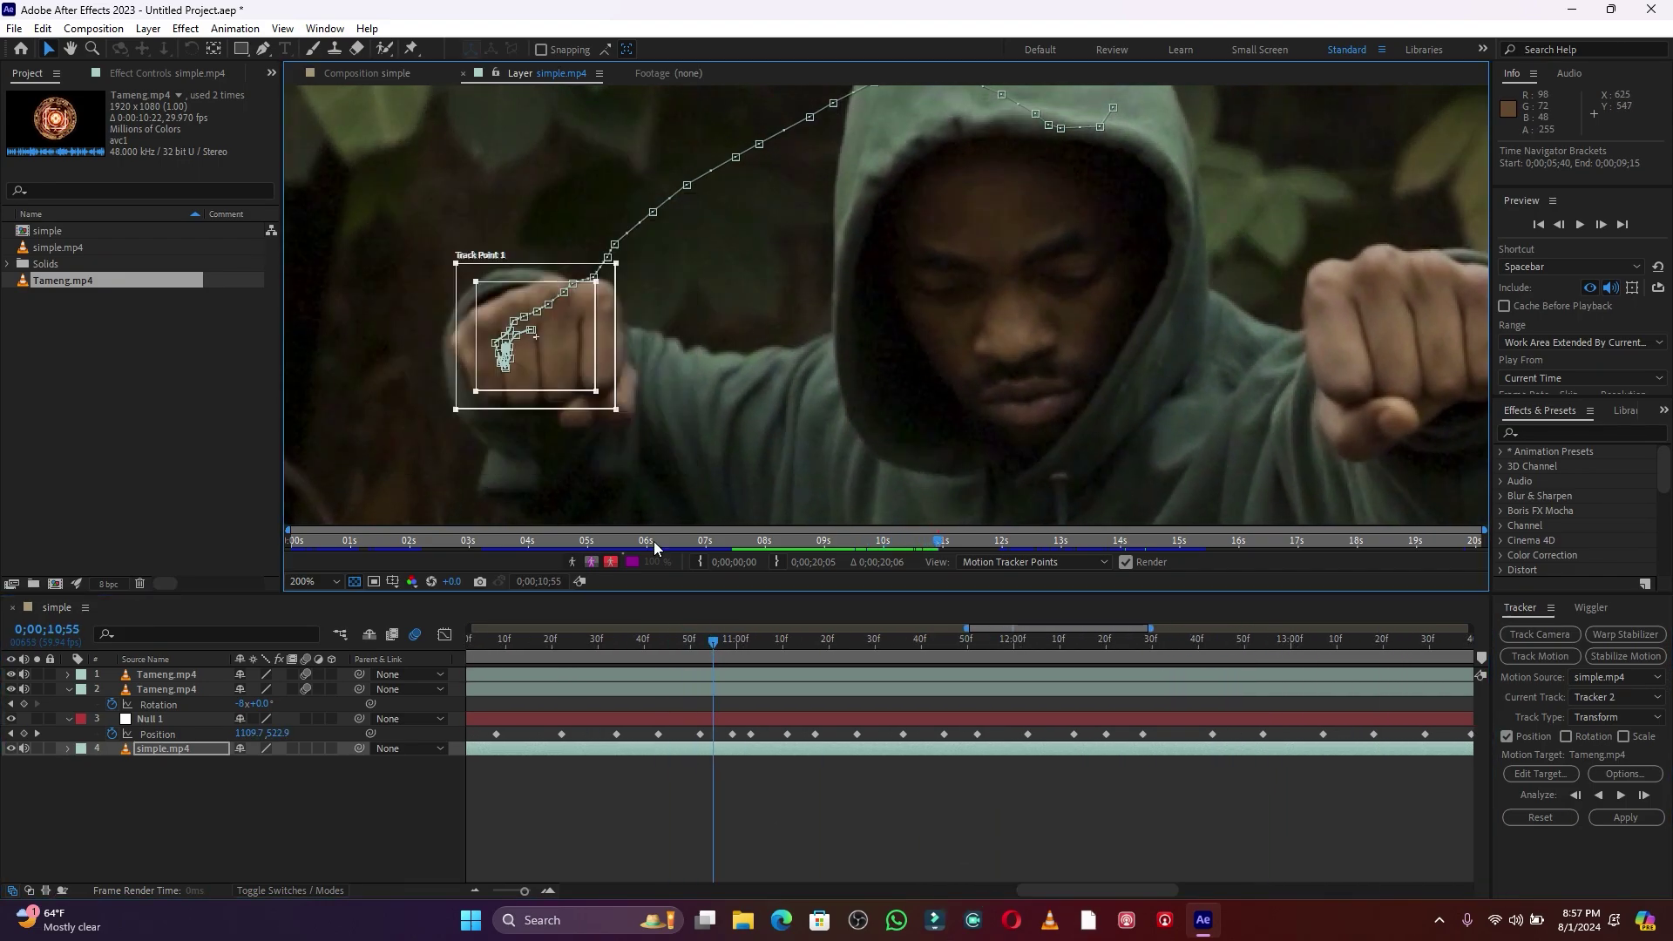
- Extend the manual track of the right fist from 0;00;10;55 to 0;00;11;55, adjusting Track Point 1 along the way
{"action": "key", "text": "Page_Down"}
{"action": "key", "text": "Page_Down"}
{"action": "key", "text": "Page_Down"}
{"action": "key", "text": "Page_Down"}
{"action": "key", "text": "Page_Down"}
{"action": "key", "text": "Page_Down"}
{"action": "key", "text": "Page_Down"}
{"action": "key", "text": "Page_Down"}
{"action": "key", "text": "Page_Down"}
{"action": "key", "text": "Page_Down"}
{"action": "key", "text": "Page_Down"}
{"action": "key", "text": "Page_Down"}
{"action": "key", "text": "Page_Down"}
{"action": "key", "text": "Page_Down"}
{"action": "key", "text": "Page_Down"}
{"action": "key", "text": "Page_Down"}
{"action": "key", "text": "Page_Down"}
{"action": "key", "text": "Page_Down"}
{"action": "key", "text": "Page_Down"}
{"action": "key", "text": "Page_Down"}
{"action": "left_click", "coordinate": [488, 389]}
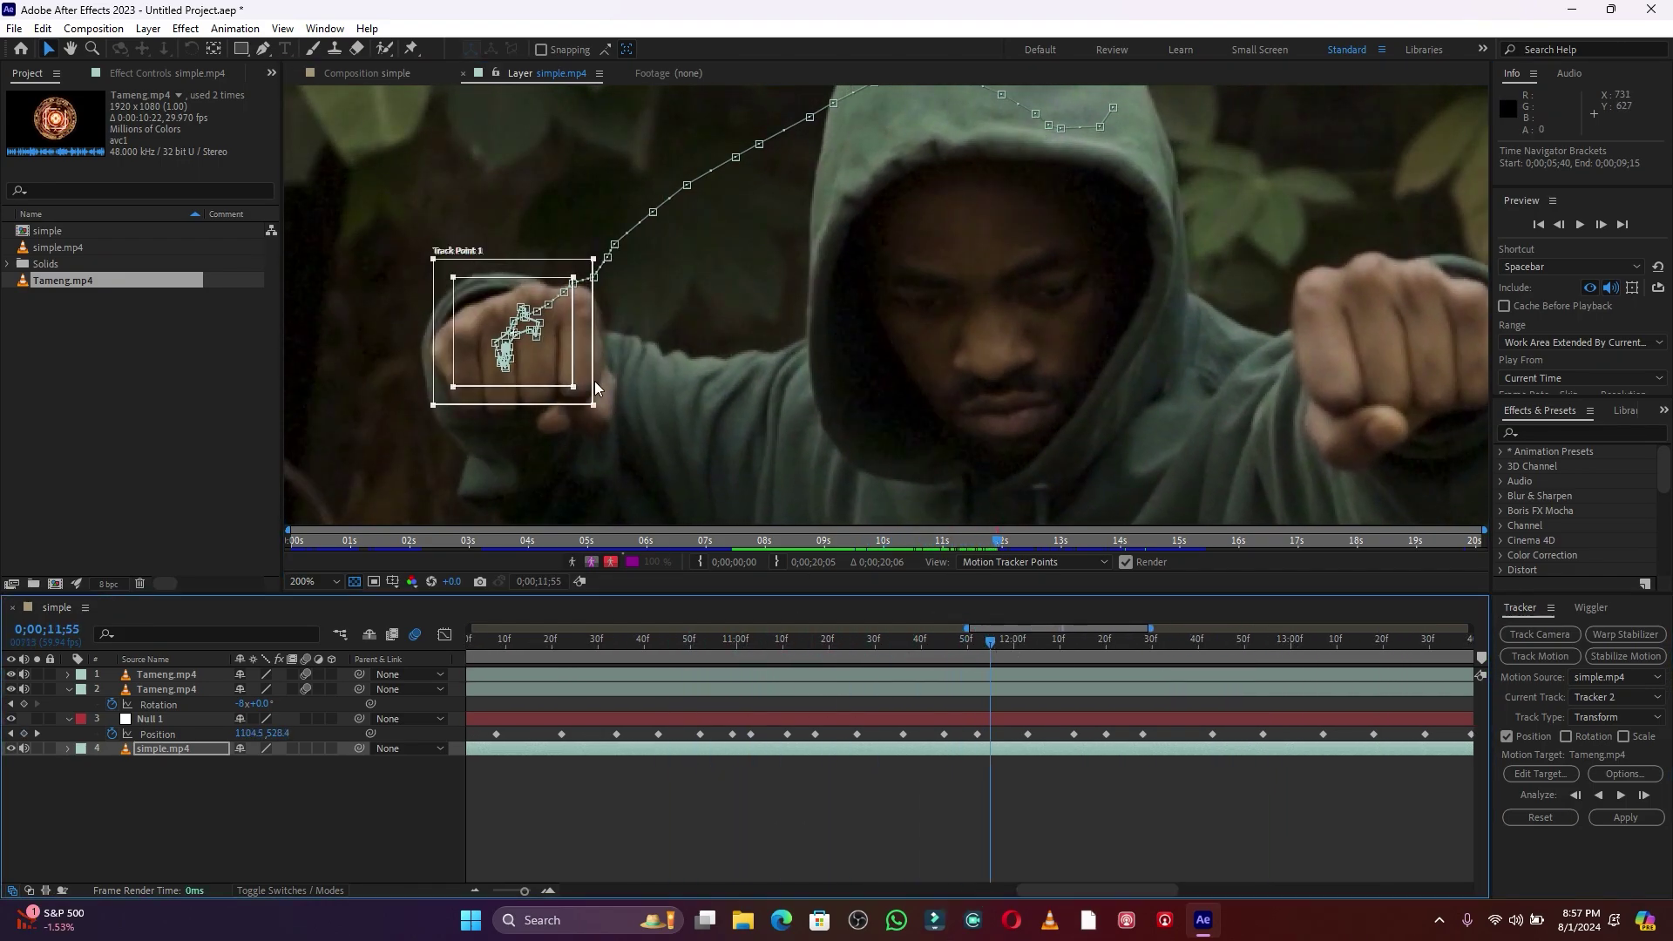
- Step on to 0;00;12;34 and reposition Track Point 1 over the raised right fist
{"action": "key", "text": "Page_Down"}
{"action": "key", "text": "Page_Down"}
{"action": "key", "text": "Page_Down"}
{"action": "key", "text": "Page_Down"}
{"action": "key", "text": "Page_Down"}
{"action": "key", "text": "Page_Down"}
{"action": "key", "text": "Page_Down"}
{"action": "key", "text": "Page_Down"}
{"action": "key", "text": "Page_Down"}
{"action": "key", "text": "Page_Down"}
{"action": "key", "text": "Page_Down"}
{"action": "key", "text": "Page_Down"}
{"action": "key", "text": "Page_Down"}
{"action": "key", "text": "Page_Down"}
{"action": "key", "text": "Page_Down"}
{"action": "key", "text": "Page_Down"}
{"action": "key", "text": "Page_Down"}
{"action": "key", "text": "Page_Down"}
{"action": "key", "text": "Page_Down"}
{"action": "key", "text": "Page_Down"}
{"action": "left_click", "coordinate": [579, 321]}
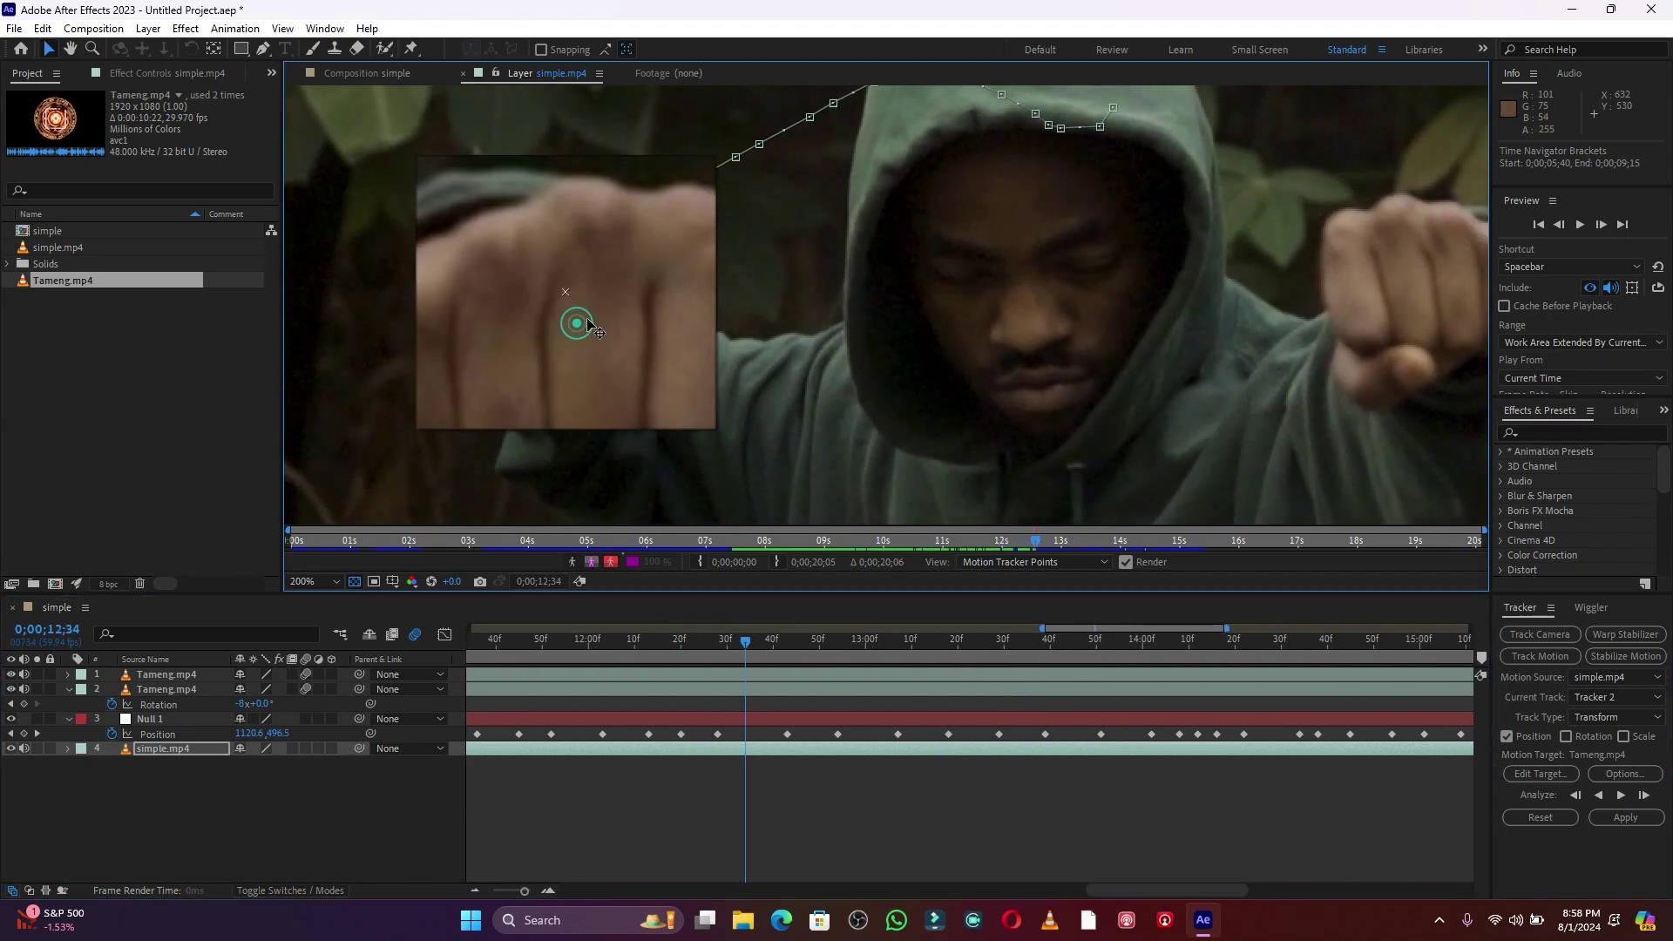
- Carry the right fist's manual track on to 0;00;13;24 and adjust Track Point 1 over the knuckles
{"action": "key", "text": "Page_Down"}
{"action": "key", "text": "Page_Down"}
{"action": "key", "text": "Page_Down"}
{"action": "key", "text": "Page_Down"}
{"action": "key", "text": "Page_Down"}
{"action": "key", "text": "Page_Down"}
{"action": "key", "text": "Page_Down"}
{"action": "key", "text": "Page_Down"}
{"action": "key", "text": "Page_Down"}
{"action": "key", "text": "Page_Down"}
{"action": "key", "text": "Page_Down"}
{"action": "key", "text": "Page_Down"}
{"action": "key", "text": "Page_Down"}
{"action": "key", "text": "Page_Down"}
{"action": "key", "text": "Page_Down"}
{"action": "key", "text": "Page_Down"}
{"action": "key", "text": "Page_Down"}
{"action": "key", "text": "Page_Down"}
{"action": "key", "text": "Page_Down"}
{"action": "key", "text": "Page_Down"}
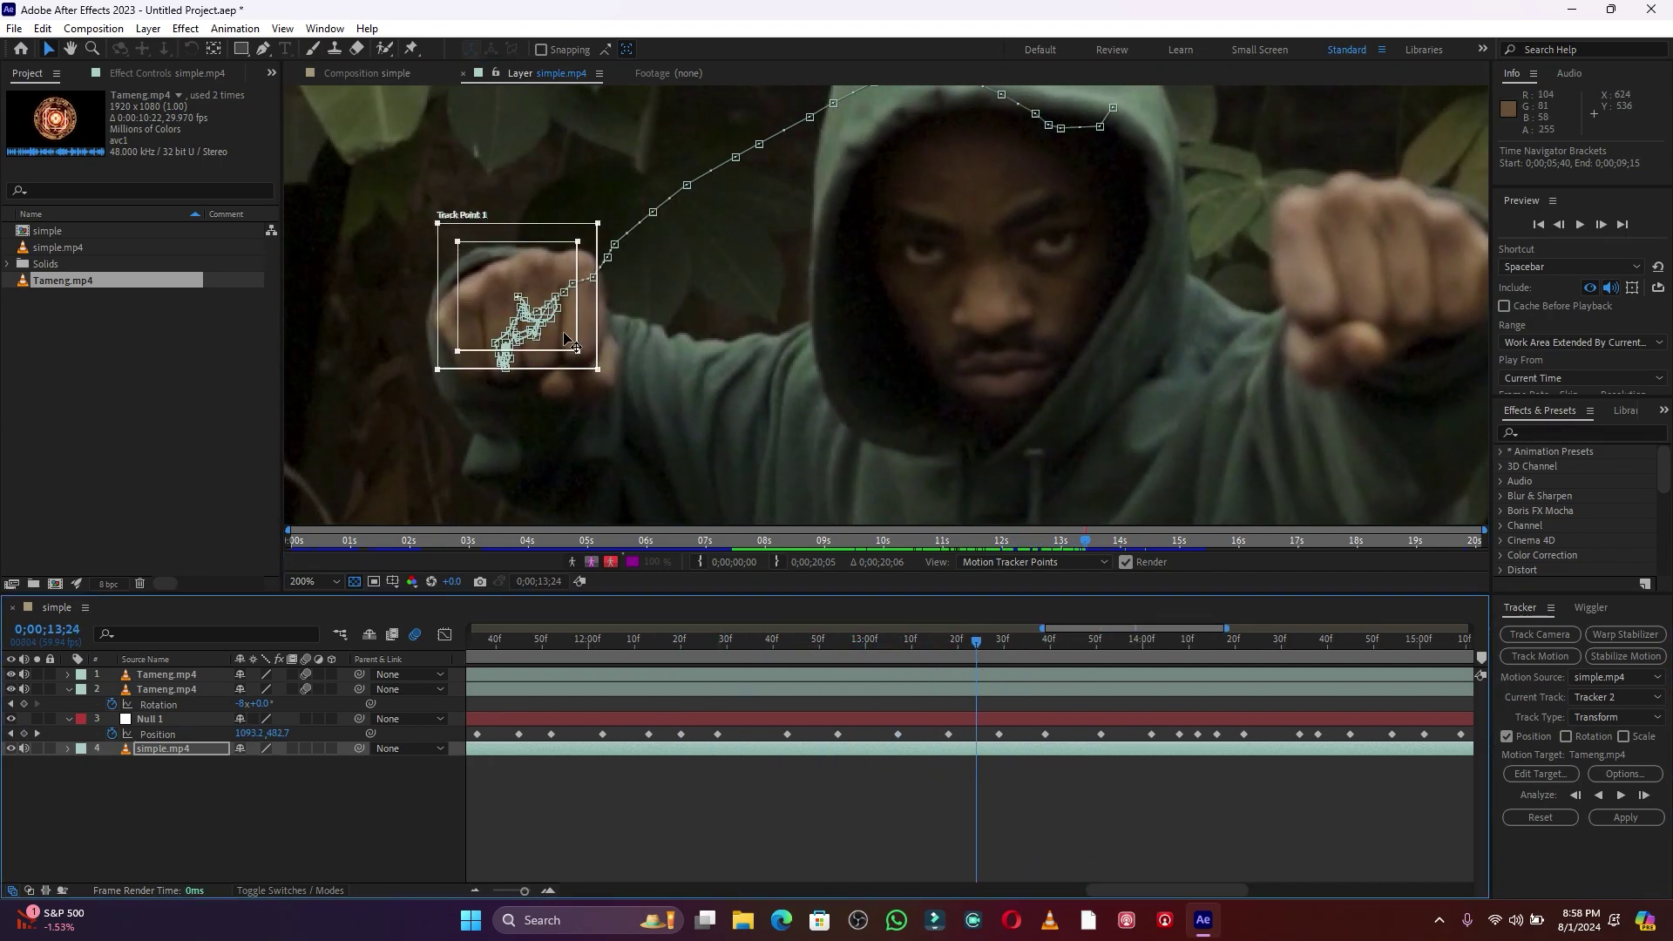
{"action": "left_click", "coordinate": [566, 338]}
- Extend the right fist's manual track from 0;00;13;24 to 0;00;14;09 and adjust Track Point 1 over the fist
{"action": "key", "text": "Page_Down"}
{"action": "key", "text": "Page_Down"}
{"action": "key", "text": "Page_Down"}
{"action": "key", "text": "Page_Down"}
{"action": "key", "text": "Page_Down"}
{"action": "key", "text": "Page_Down"}
{"action": "key", "text": "Page_Down"}
{"action": "key", "text": "Page_Down"}
{"action": "key", "text": "Page_Down"}
{"action": "key", "text": "Page_Down"}
{"action": "key", "text": "Page_Down"}
{"action": "key", "text": "Page_Down"}
{"action": "key", "text": "Page_Down"}
{"action": "key", "text": "Page_Down"}
{"action": "key", "text": "Page_Down"}
{"action": "key", "text": "Page_Down"}
{"action": "key", "text": "Page_Down"}
{"action": "key", "text": "Page_Down"}
{"action": "key", "text": "Page_Down"}
{"action": "key", "text": "Page_Down"}
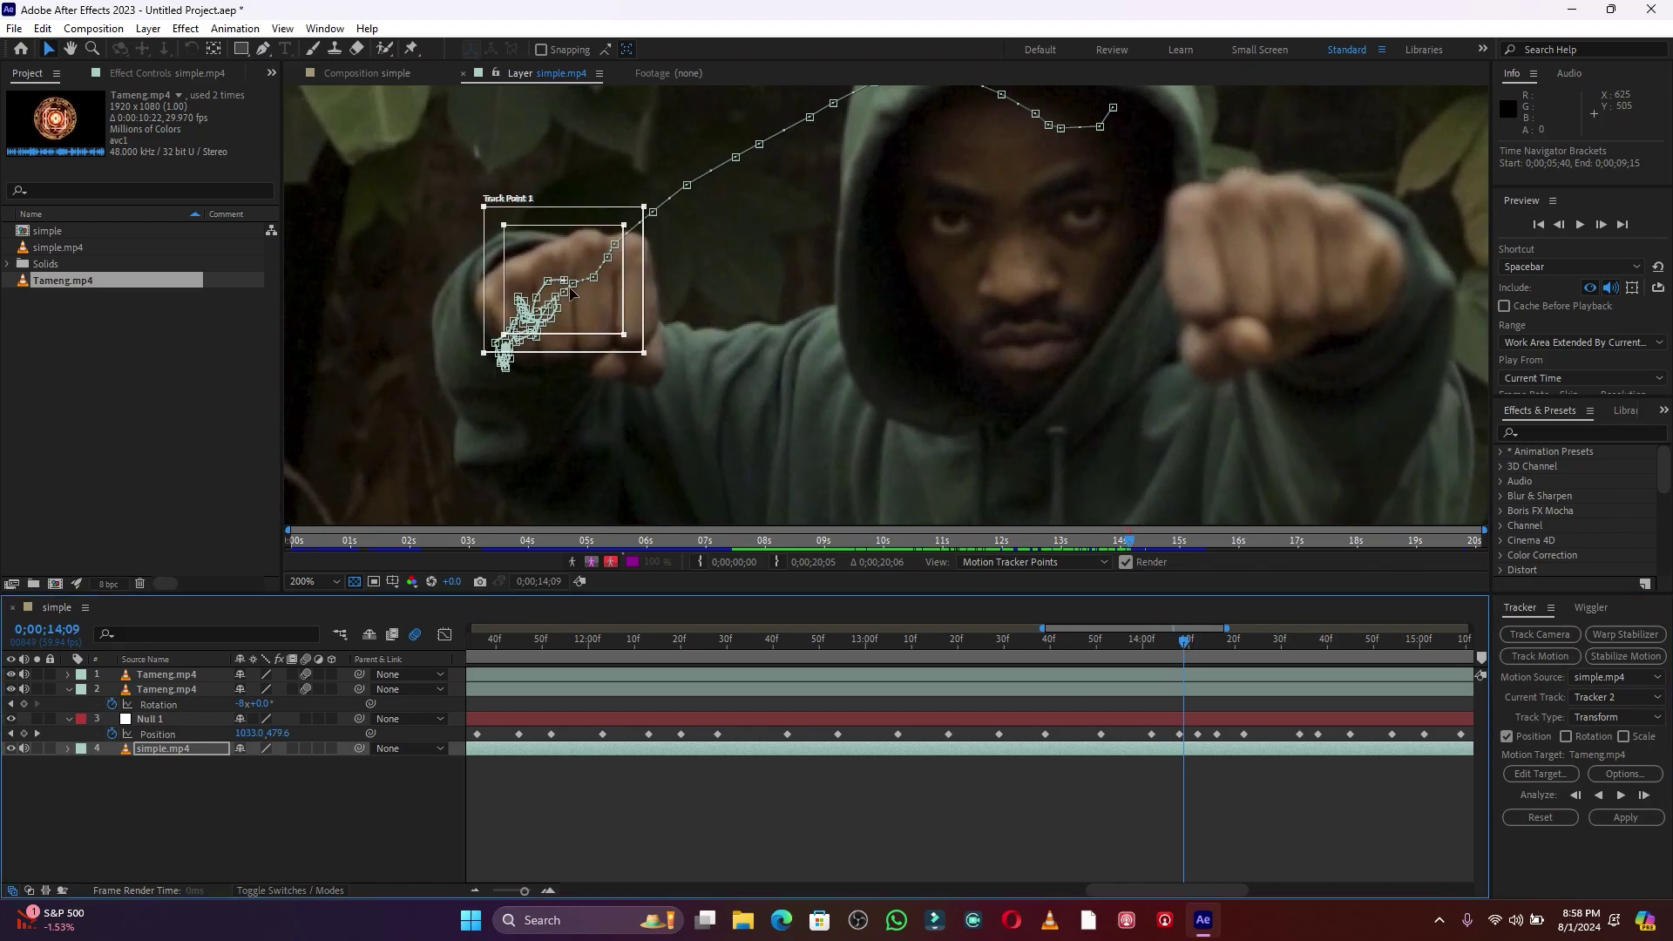
{"action": "left_click", "coordinate": [615, 319]}
- Step on to 0;00;14;47 and reposition Track Point 1 over the right fist's knuckles
{"action": "key", "text": "Page_Down"}
{"action": "key", "text": "Page_Down"}
{"action": "key", "text": "Page_Down"}
{"action": "key", "text": "Page_Down"}
{"action": "key", "text": "Page_Down"}
{"action": "key", "text": "Page_Down"}
{"action": "key", "text": "Page_Down"}
{"action": "key", "text": "Page_Down"}
{"action": "key", "text": "Page_Down"}
{"action": "key", "text": "Page_Down"}
{"action": "key", "text": "Page_Down"}
{"action": "key", "text": "Page_Down"}
{"action": "key", "text": "Page_Down"}
{"action": "key", "text": "Page_Down"}
{"action": "key", "text": "Page_Down"}
{"action": "key", "text": "Page_Down"}
{"action": "key", "text": "Page_Down"}
{"action": "key", "text": "Page_Down"}
{"action": "key", "text": "Page_Down"}
{"action": "key", "text": "Page_Down"}
{"action": "left_click", "coordinate": [586, 310]}
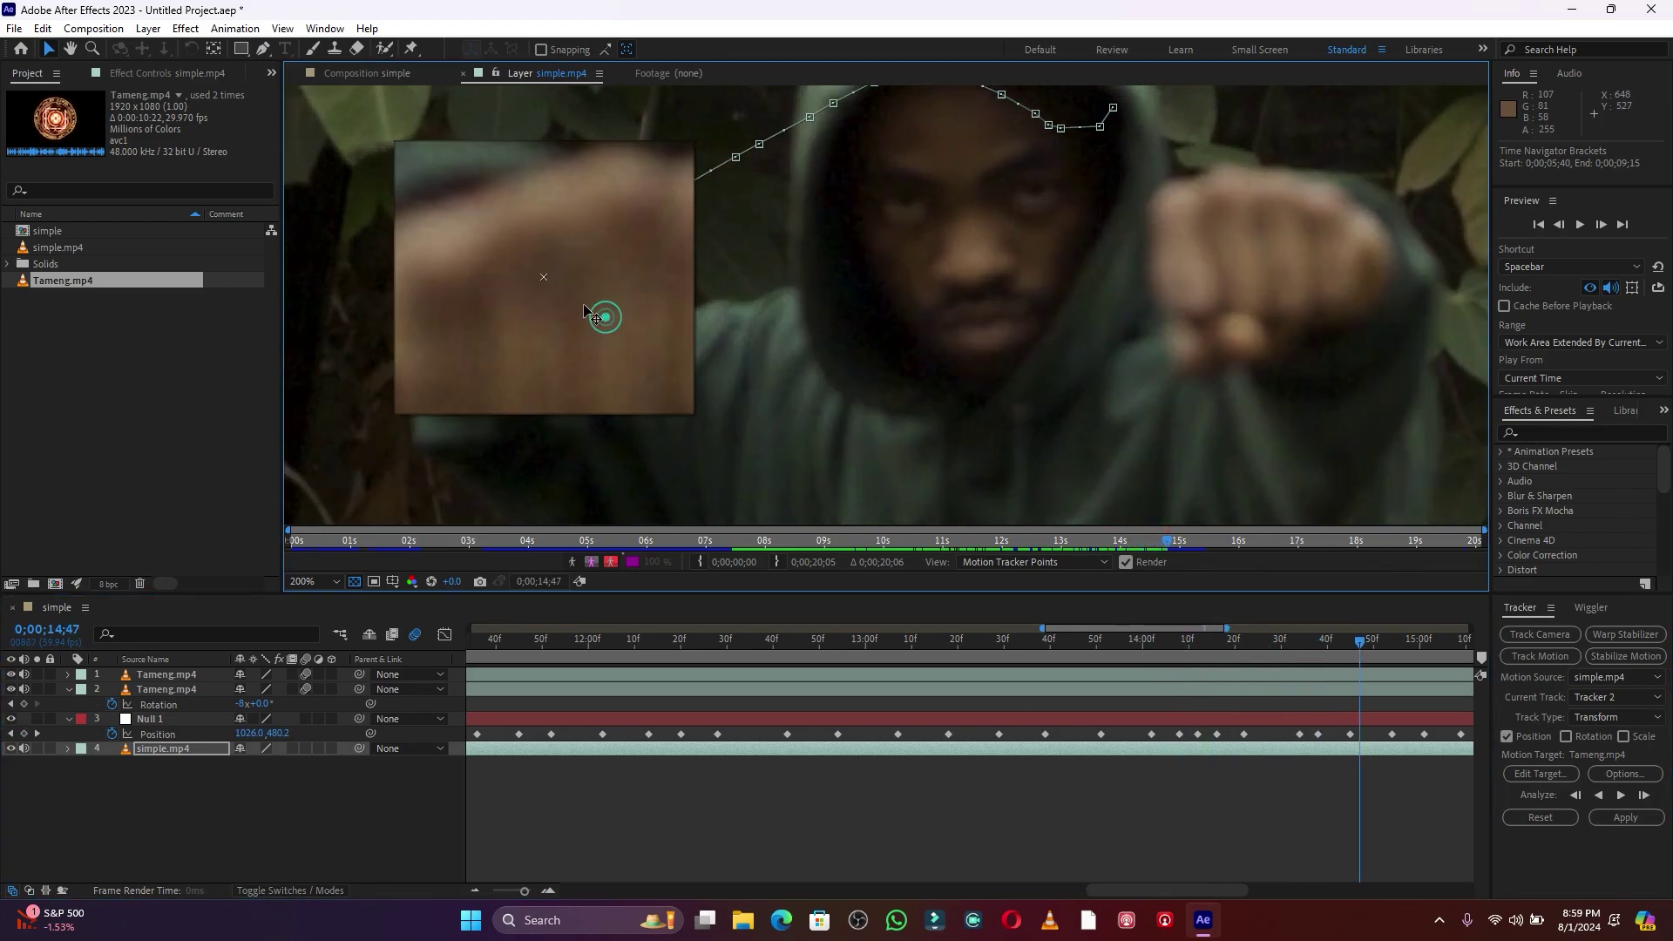
- Carry the track on to 0;00;15;25, placing Track Point 1 over the opened right hand, and trim the top Tameng.mp4 layer to end there
{"action": "left_click_drag", "start_coordinate": [982, 642], "coordinate": [1051, 644]}
{"action": "key", "text": "Page_Down"}
{"action": "key", "text": "Page_Down"}
{"action": "key", "text": "Page_Down"}
{"action": "key", "text": "Page_Down"}
{"action": "key", "text": "Page_Down"}
{"action": "left_click_drag", "start_coordinate": [584, 144], "coordinate": [415, 390]}
{"action": "key", "text": "Page_Down"}
{"action": "key", "text": "Page_Down"}
{"action": "left_click", "coordinate": [988, 677]}
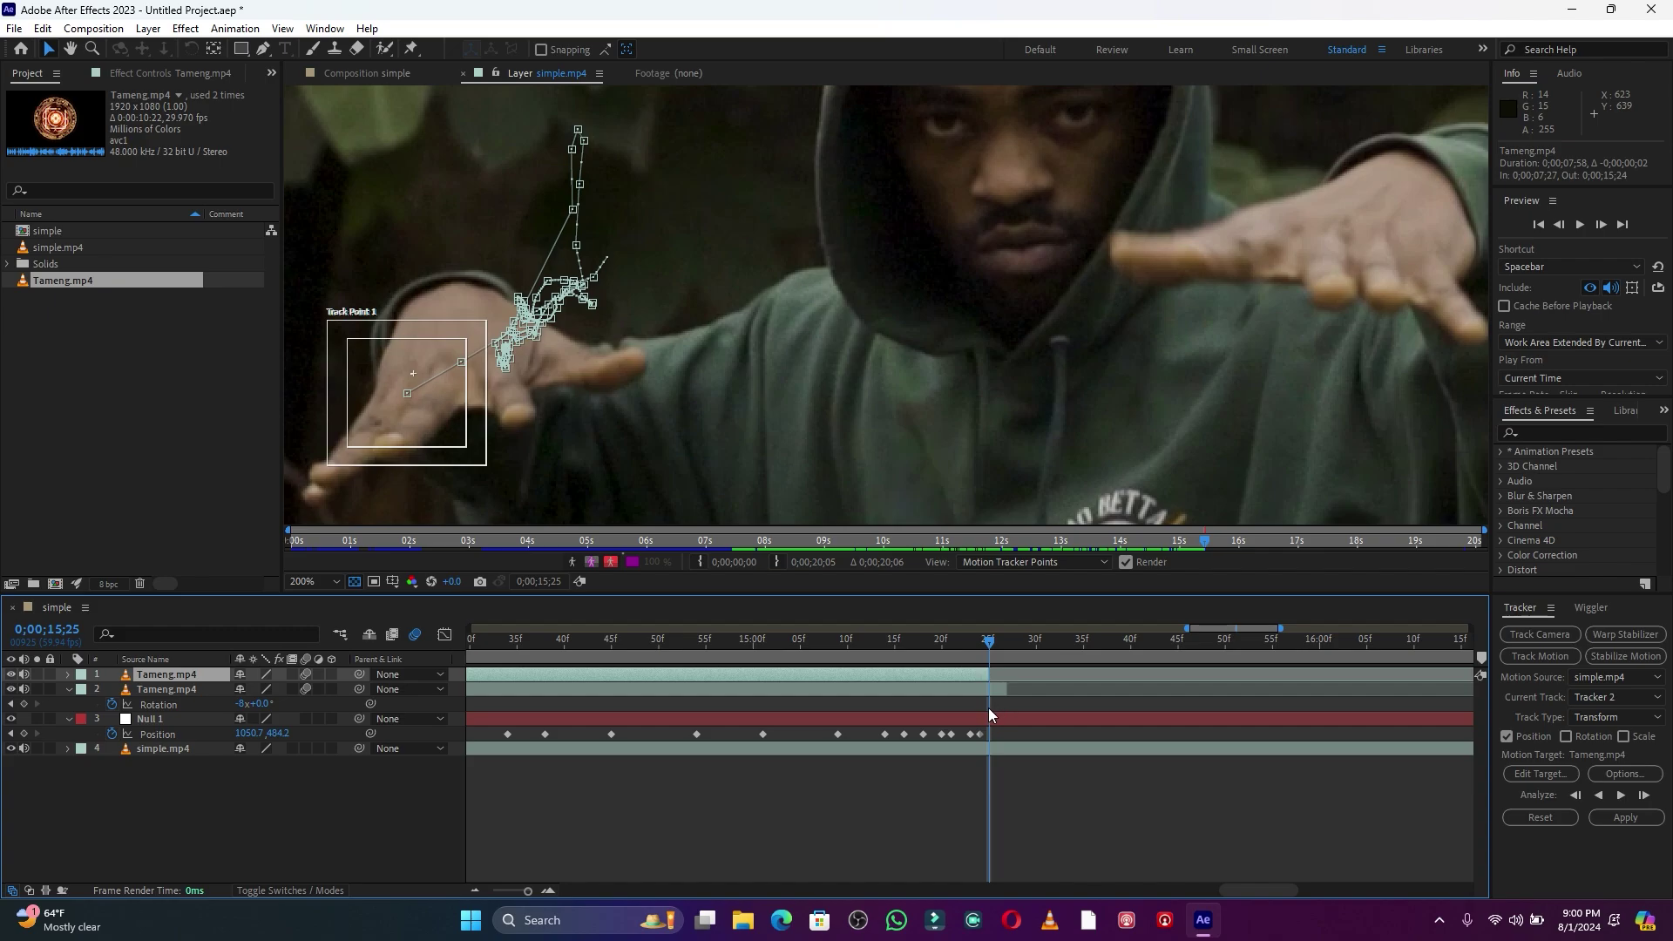
- Add a second null object, place it below Null 1, and collapse the layers' open properties
{"action": "left_click_drag", "start_coordinate": [523, 889], "coordinate": [501, 891]}
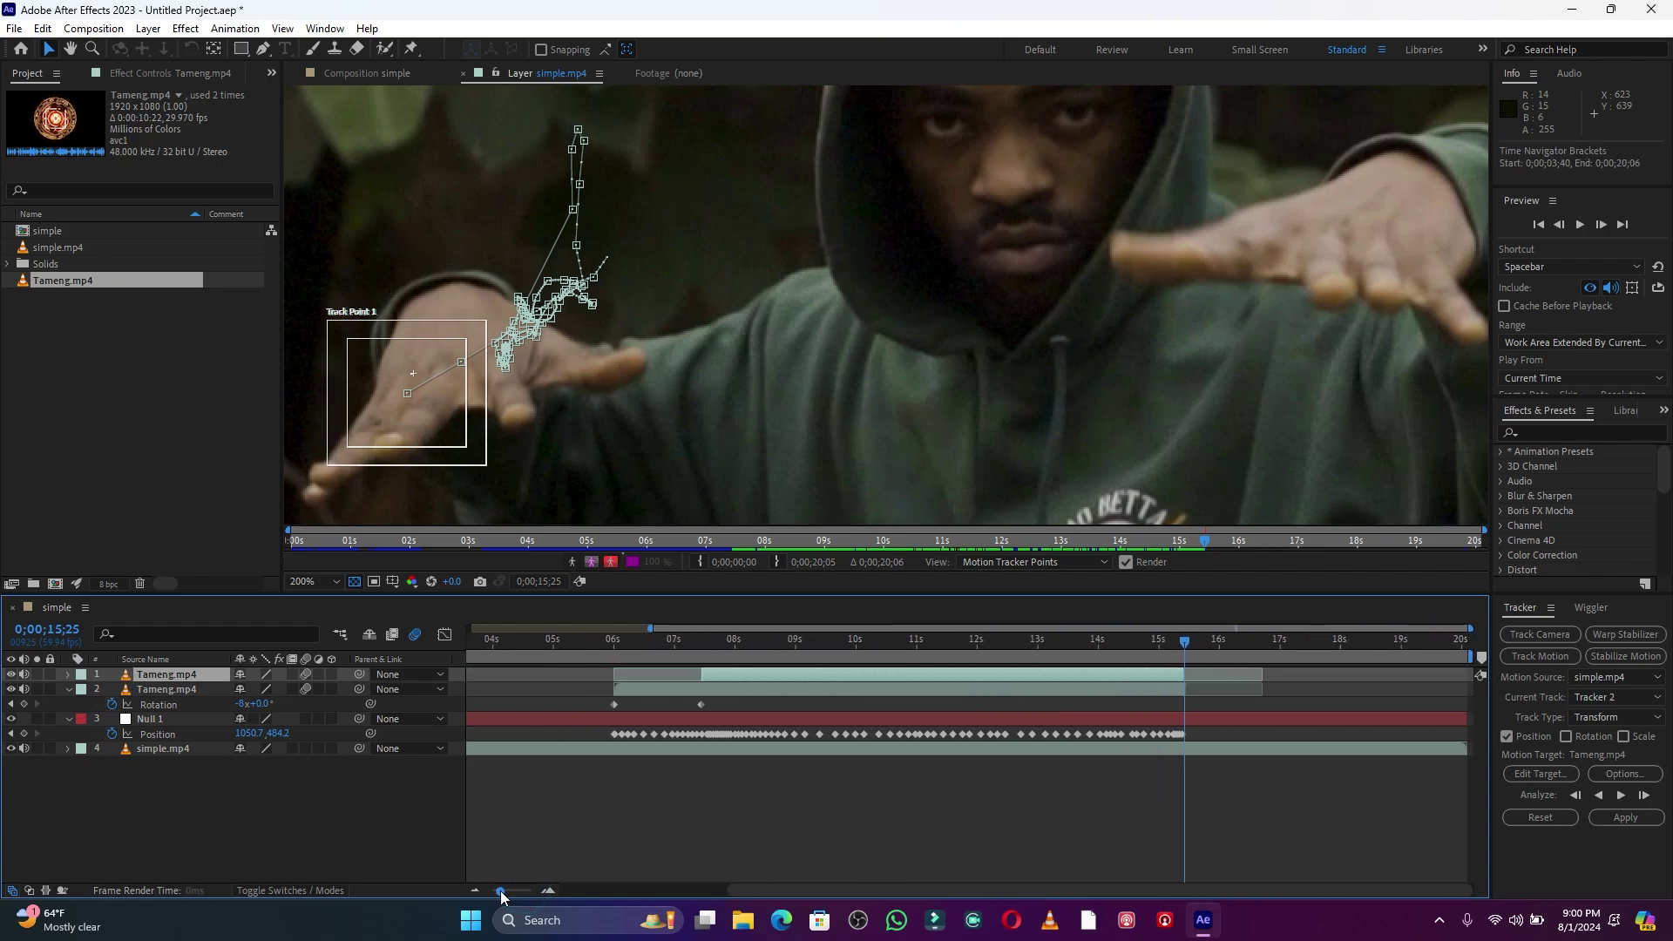
{"action": "right_click", "coordinate": [286, 812]}
{"action": "mouse_move", "coordinate": [373, 607]}
{"action": "left_click", "coordinate": [565, 700]}
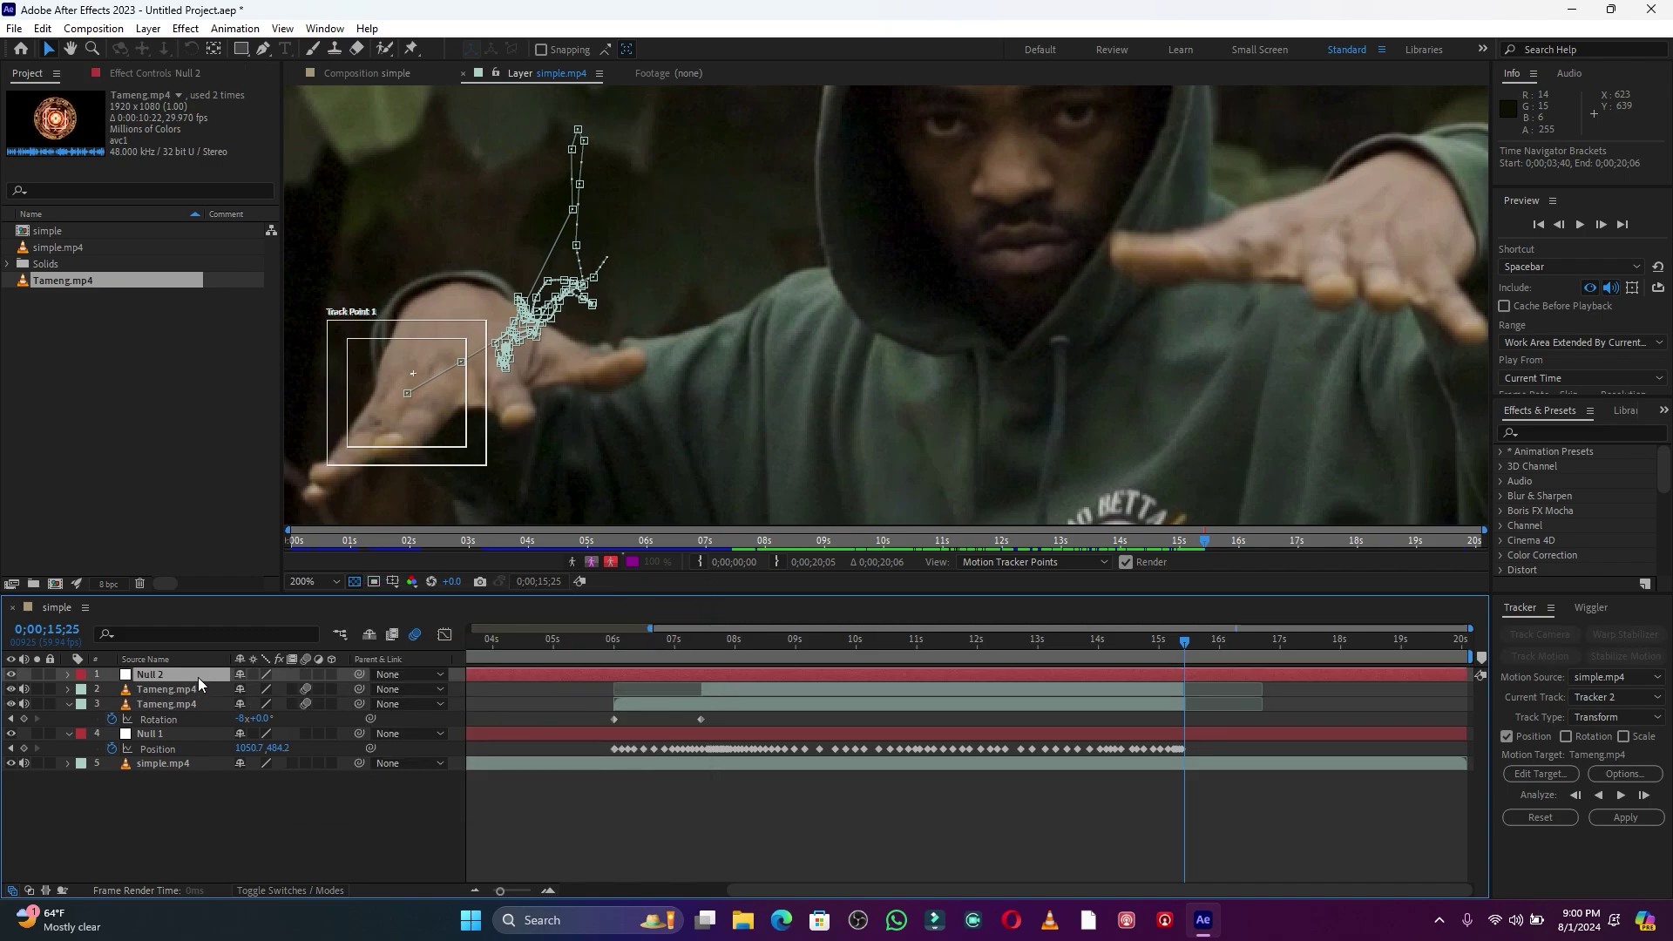
{"action": "left_click_drag", "start_coordinate": [198, 683], "coordinate": [195, 751]}
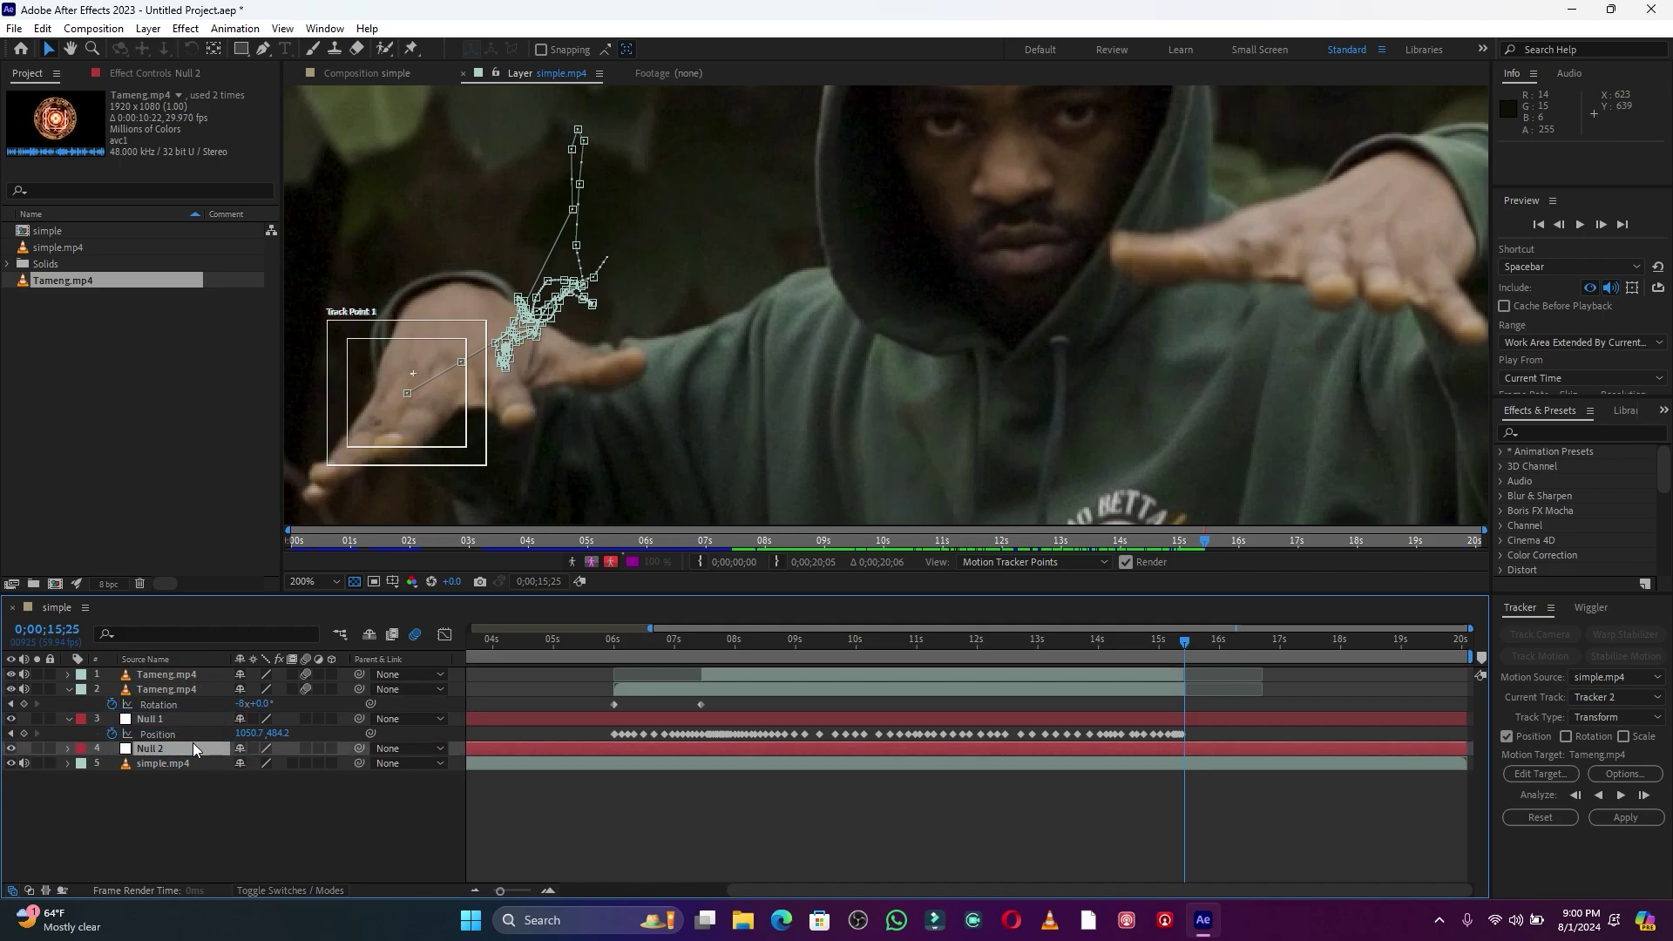
{"action": "left_click", "coordinate": [71, 718]}
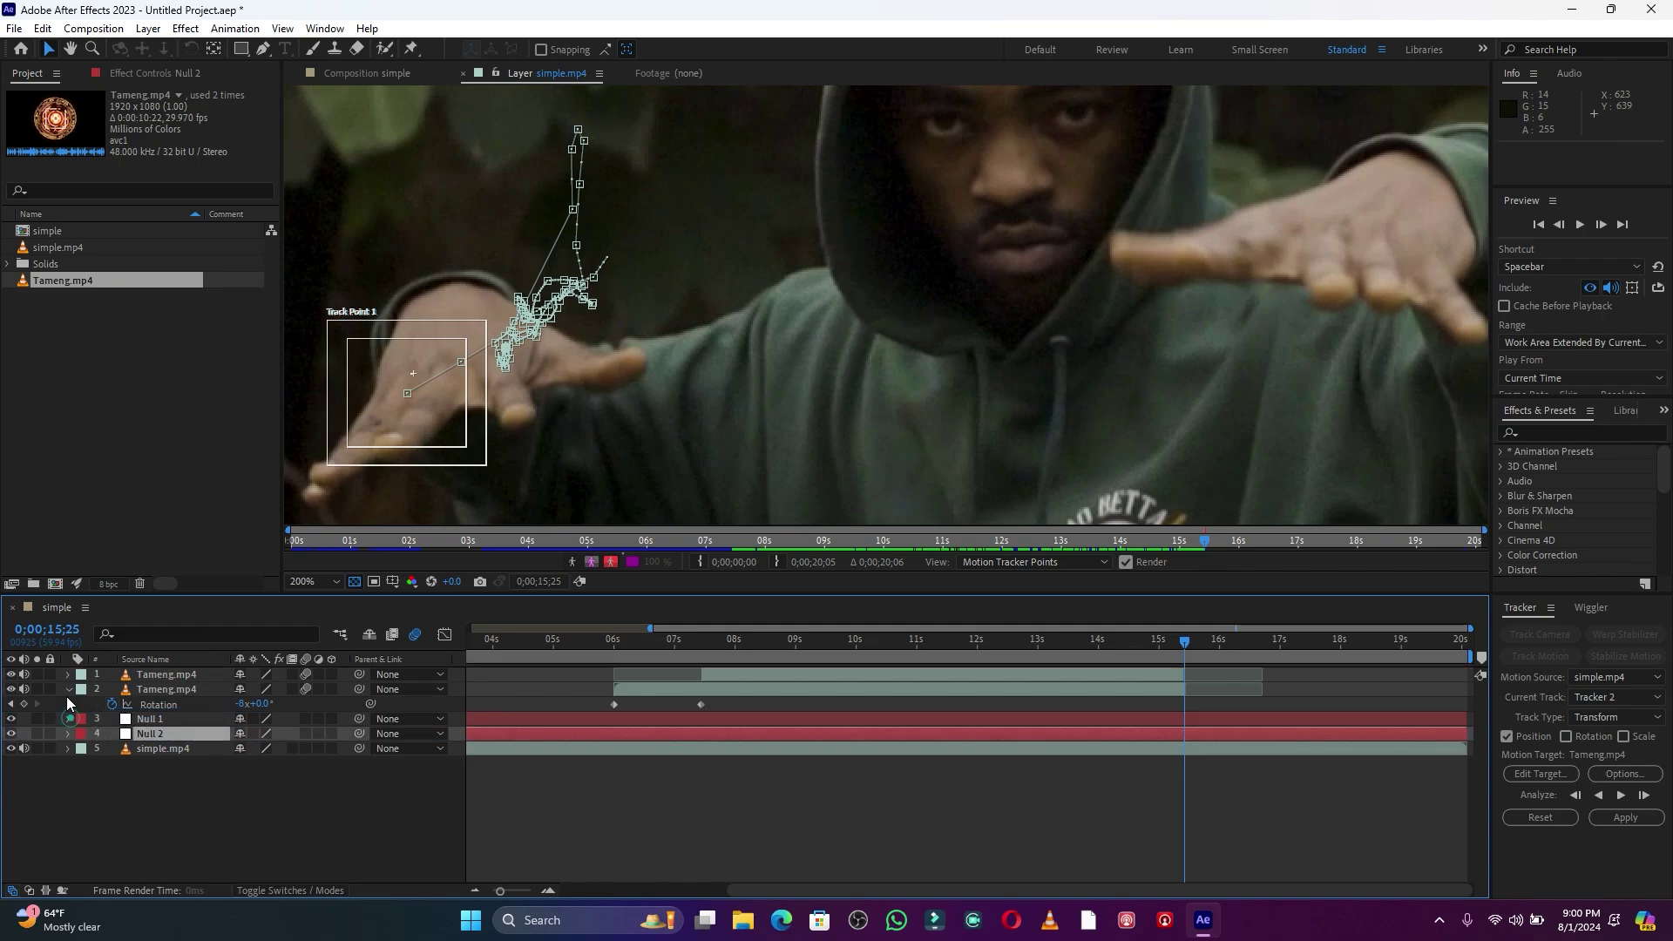
{"action": "left_click", "coordinate": [69, 691]}
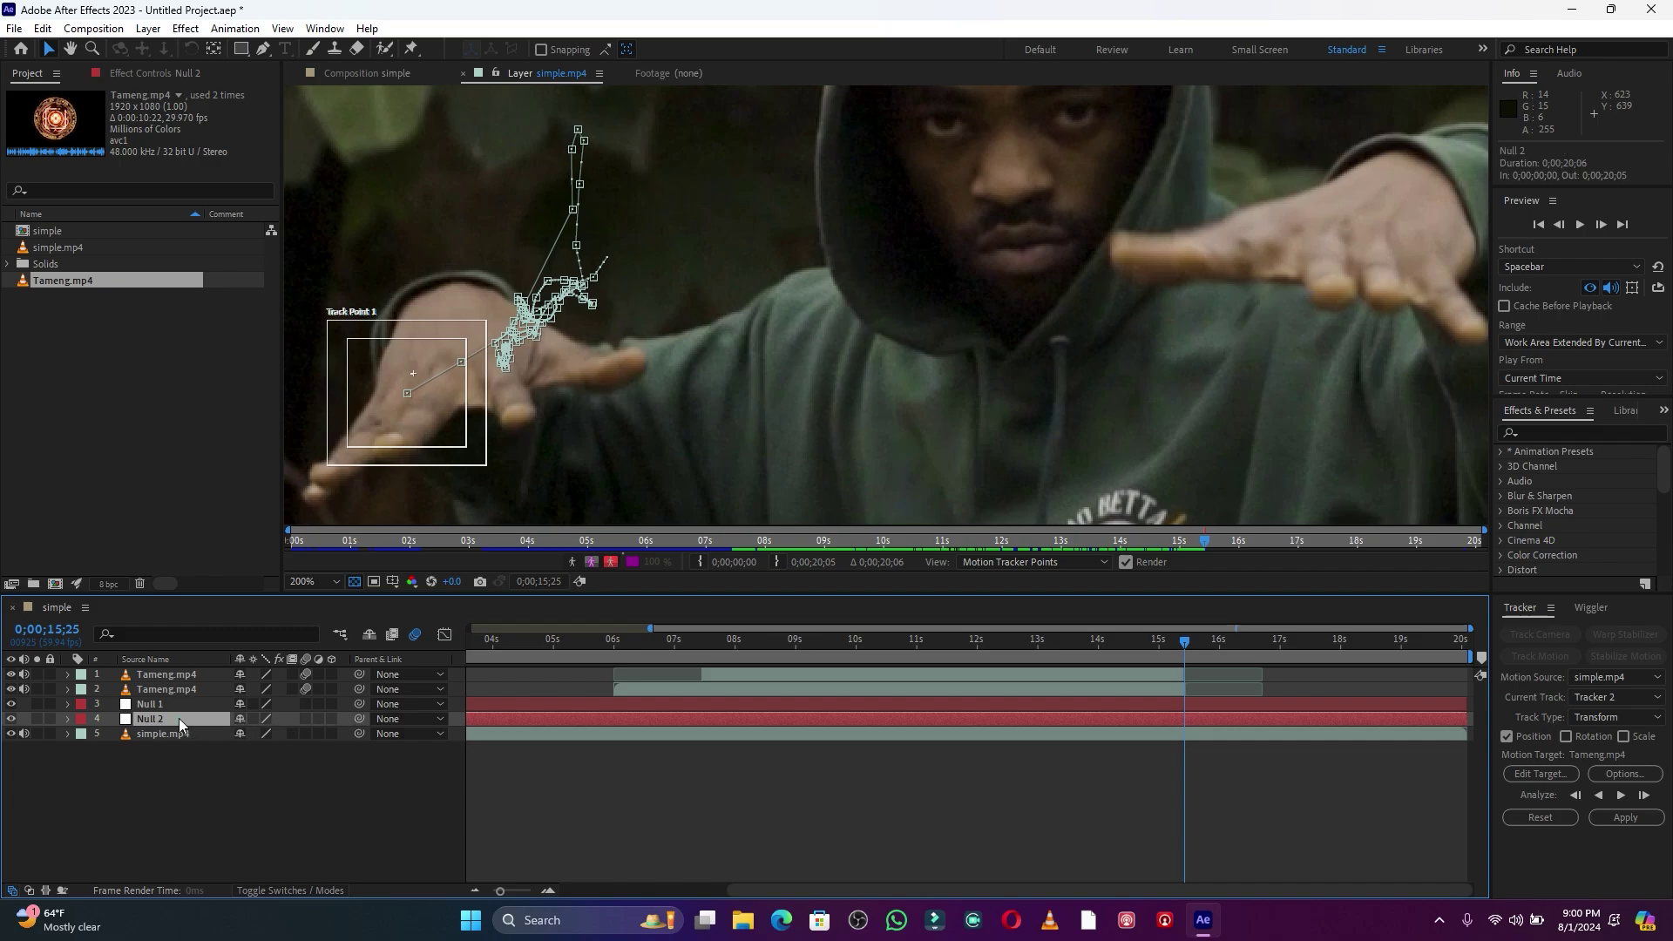
- Set Null 2 as the motion target of Tracker 2 and apply the tracking data in X and Y
{"action": "left_click", "coordinate": [1541, 774]}
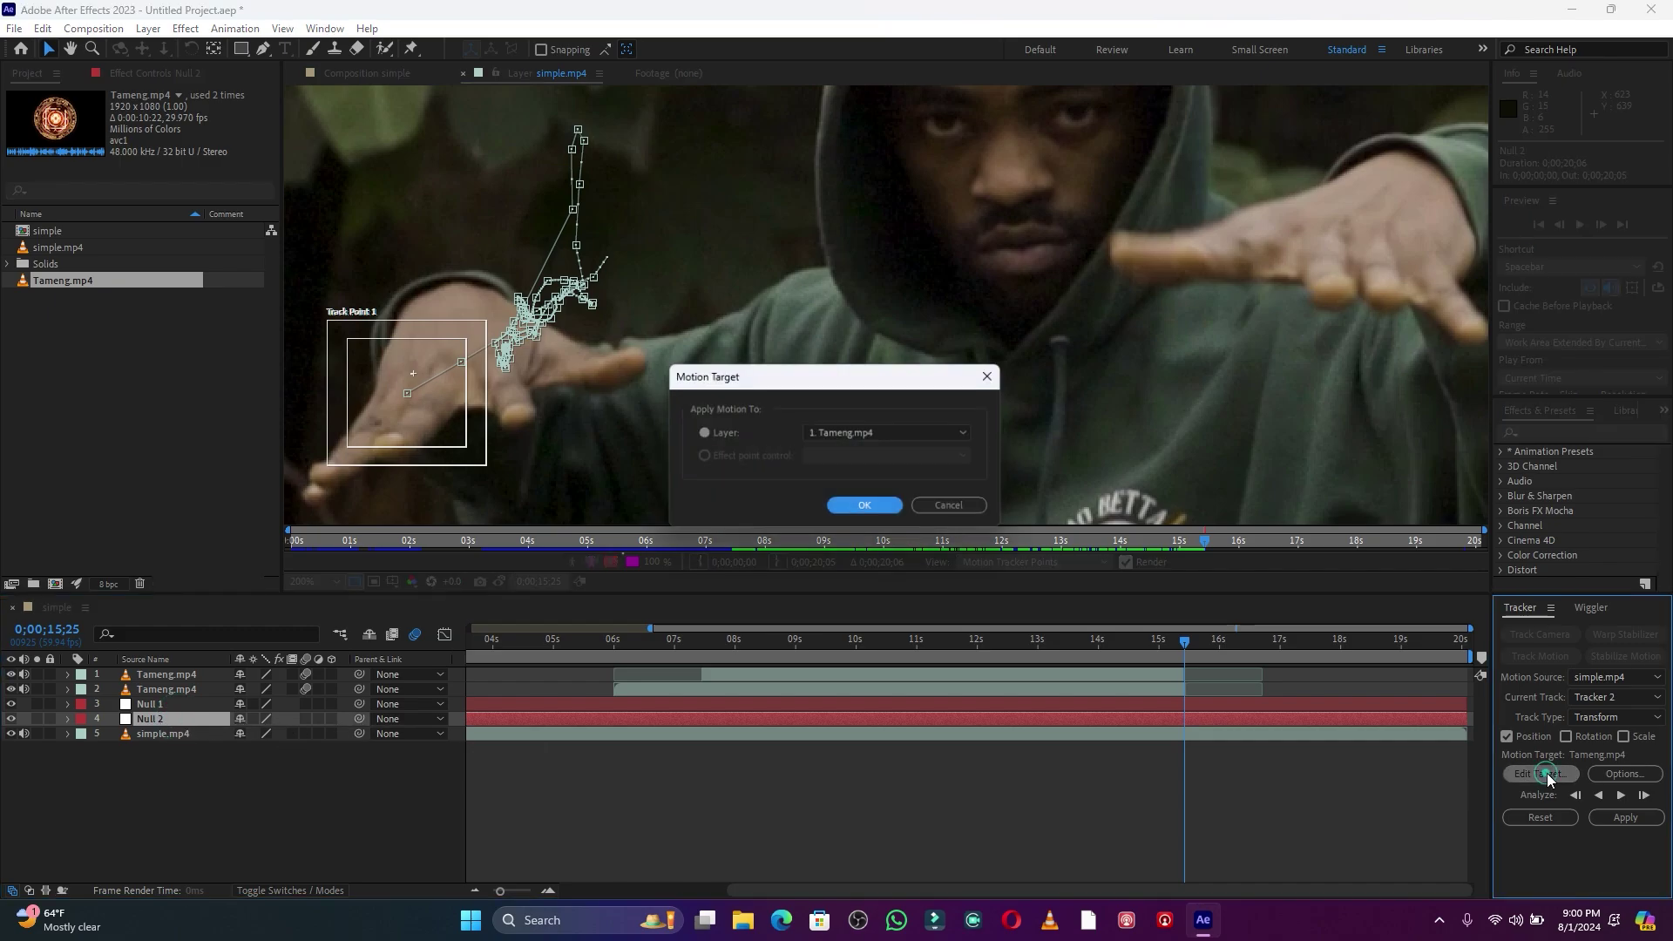
{"action": "left_click", "coordinate": [866, 436]}
{"action": "left_click", "coordinate": [865, 514]}
{"action": "left_click", "coordinate": [865, 509]}
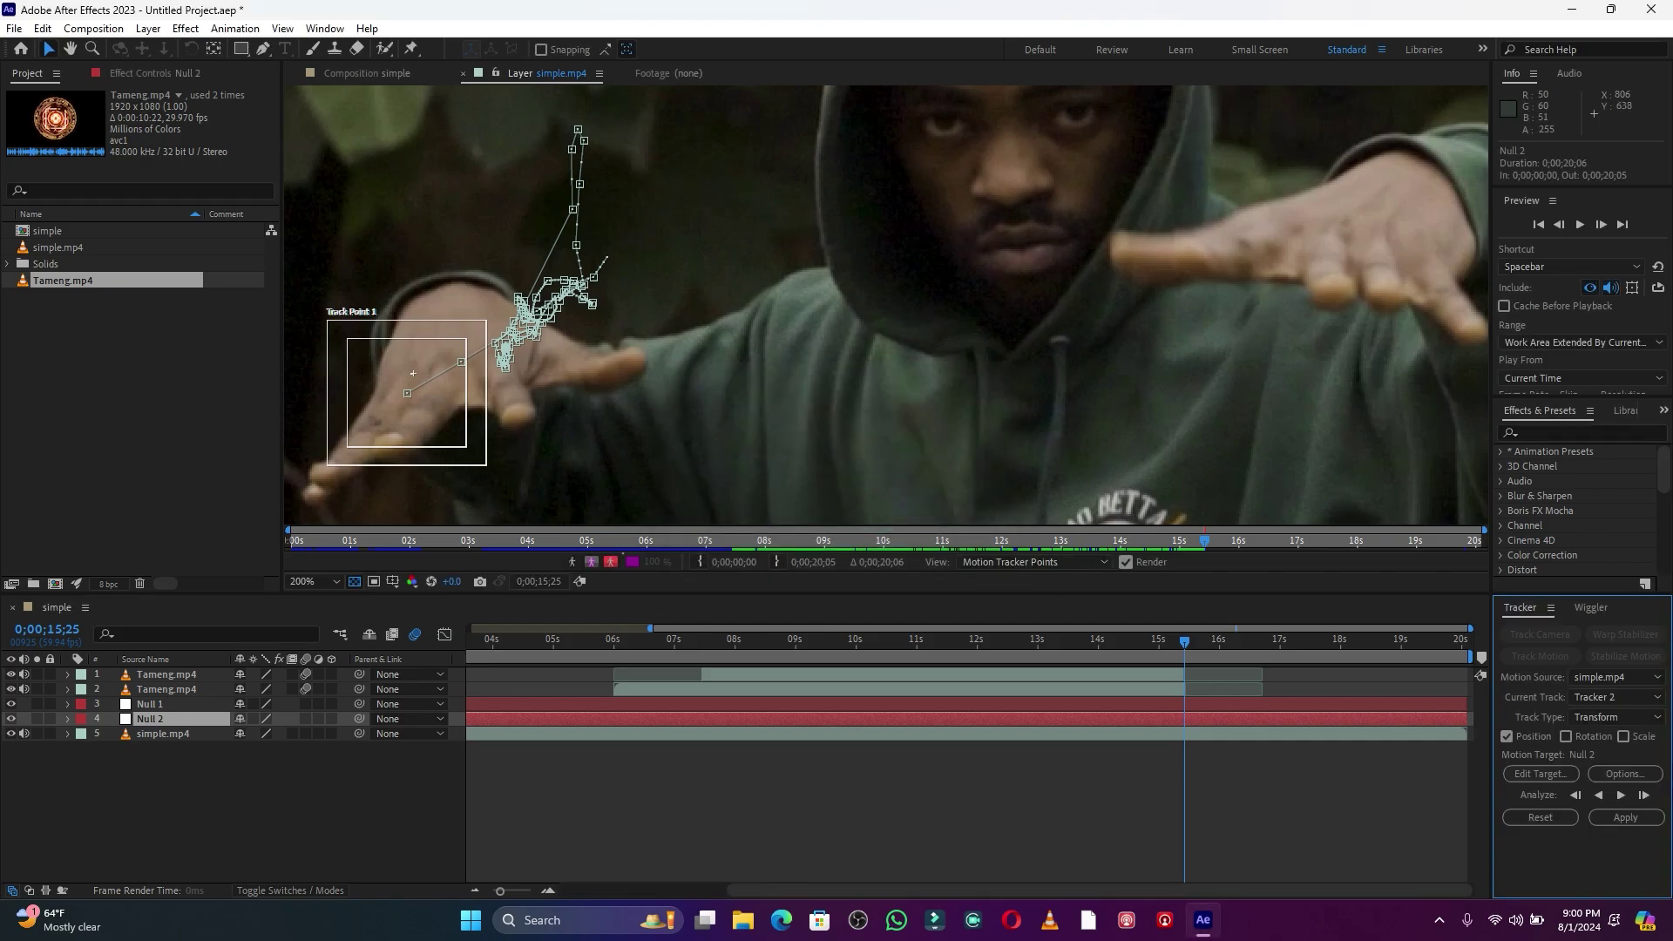
{"action": "left_click", "coordinate": [1626, 817]}
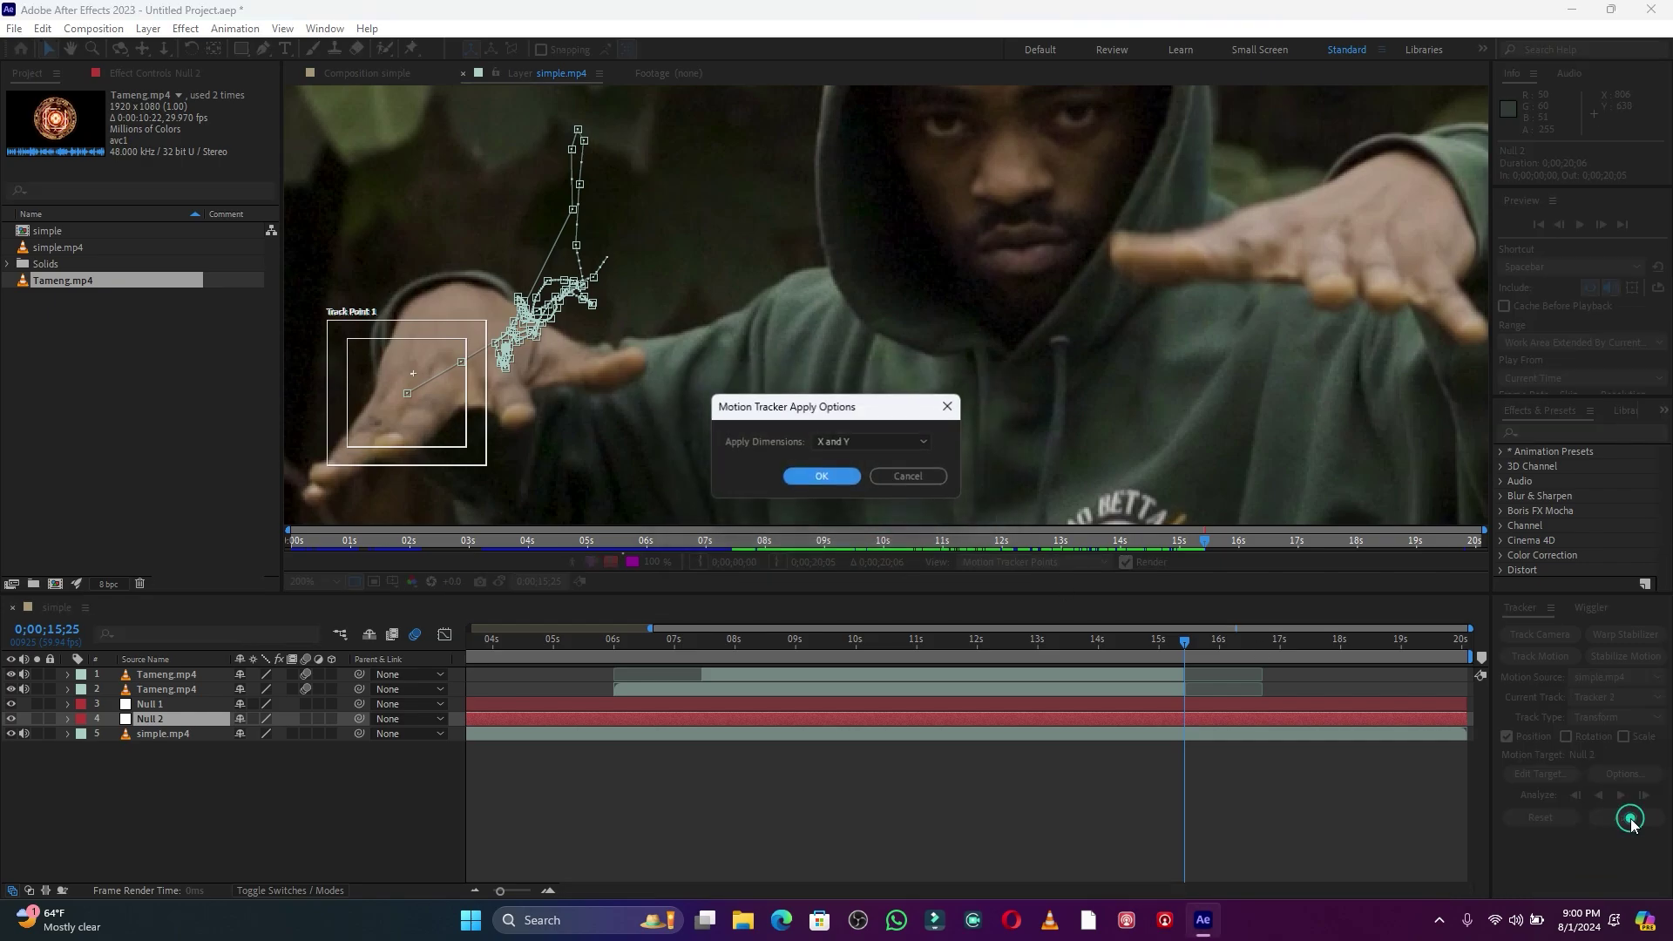
{"action": "left_click", "coordinate": [824, 477]}
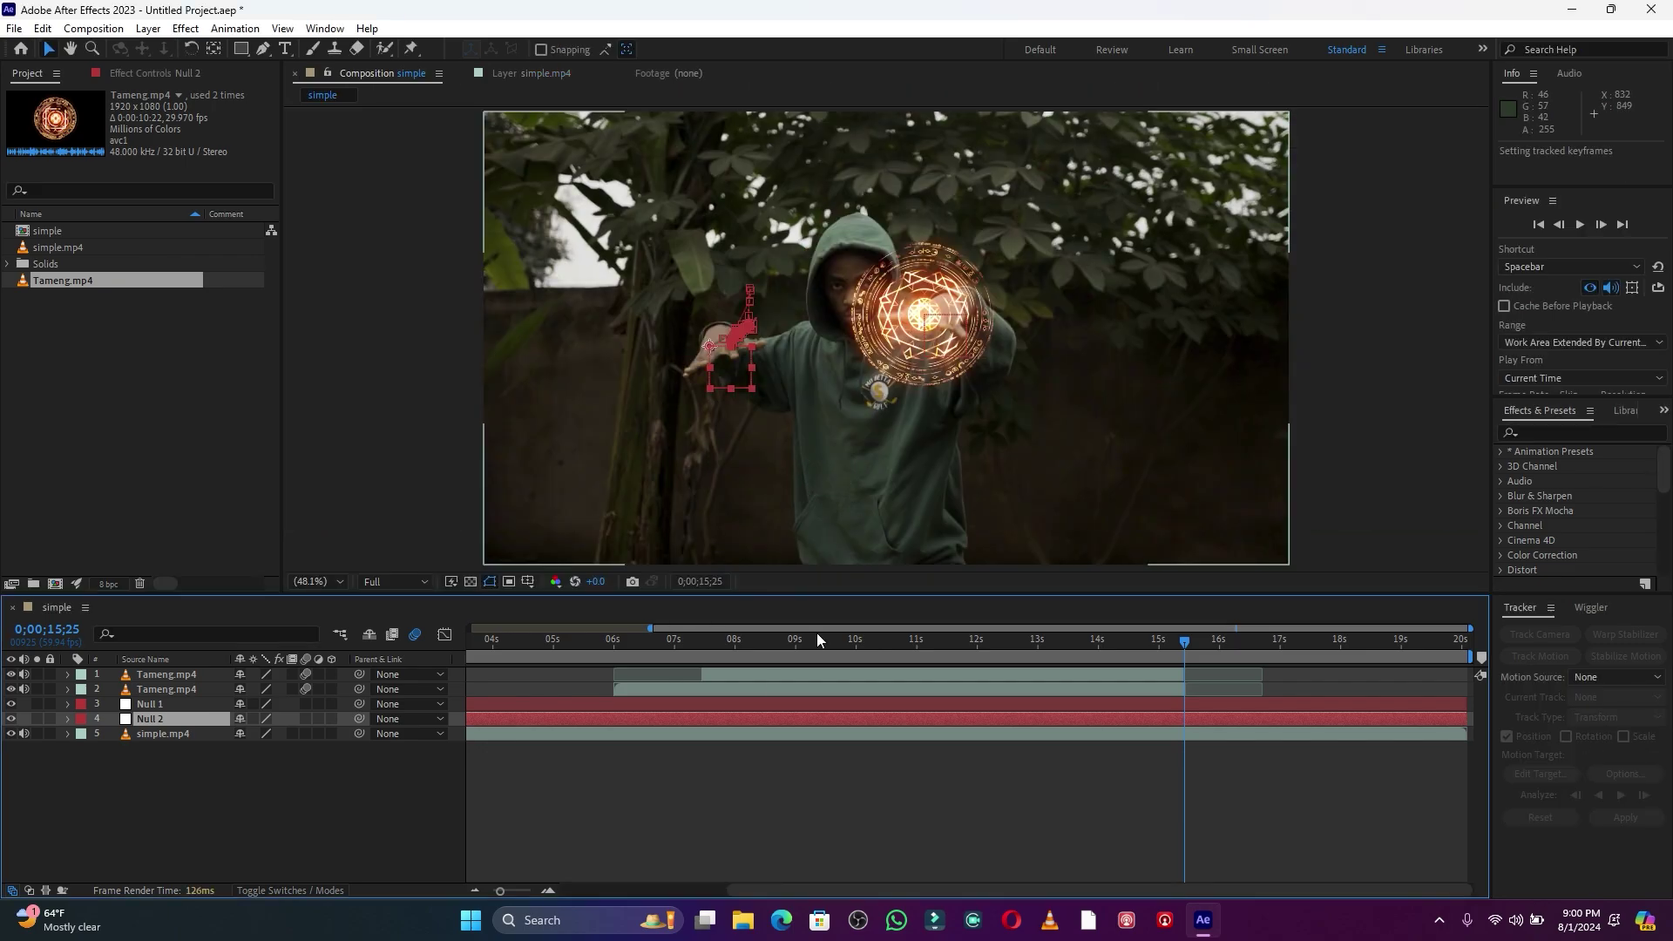
- Relink the top Tameng.mp4 layer's Position expression from Null 1 to Null 2's Position
{"action": "left_click_drag", "start_coordinate": [880, 646], "coordinate": [812, 652]}
{"action": "left_click", "coordinate": [167, 675]}
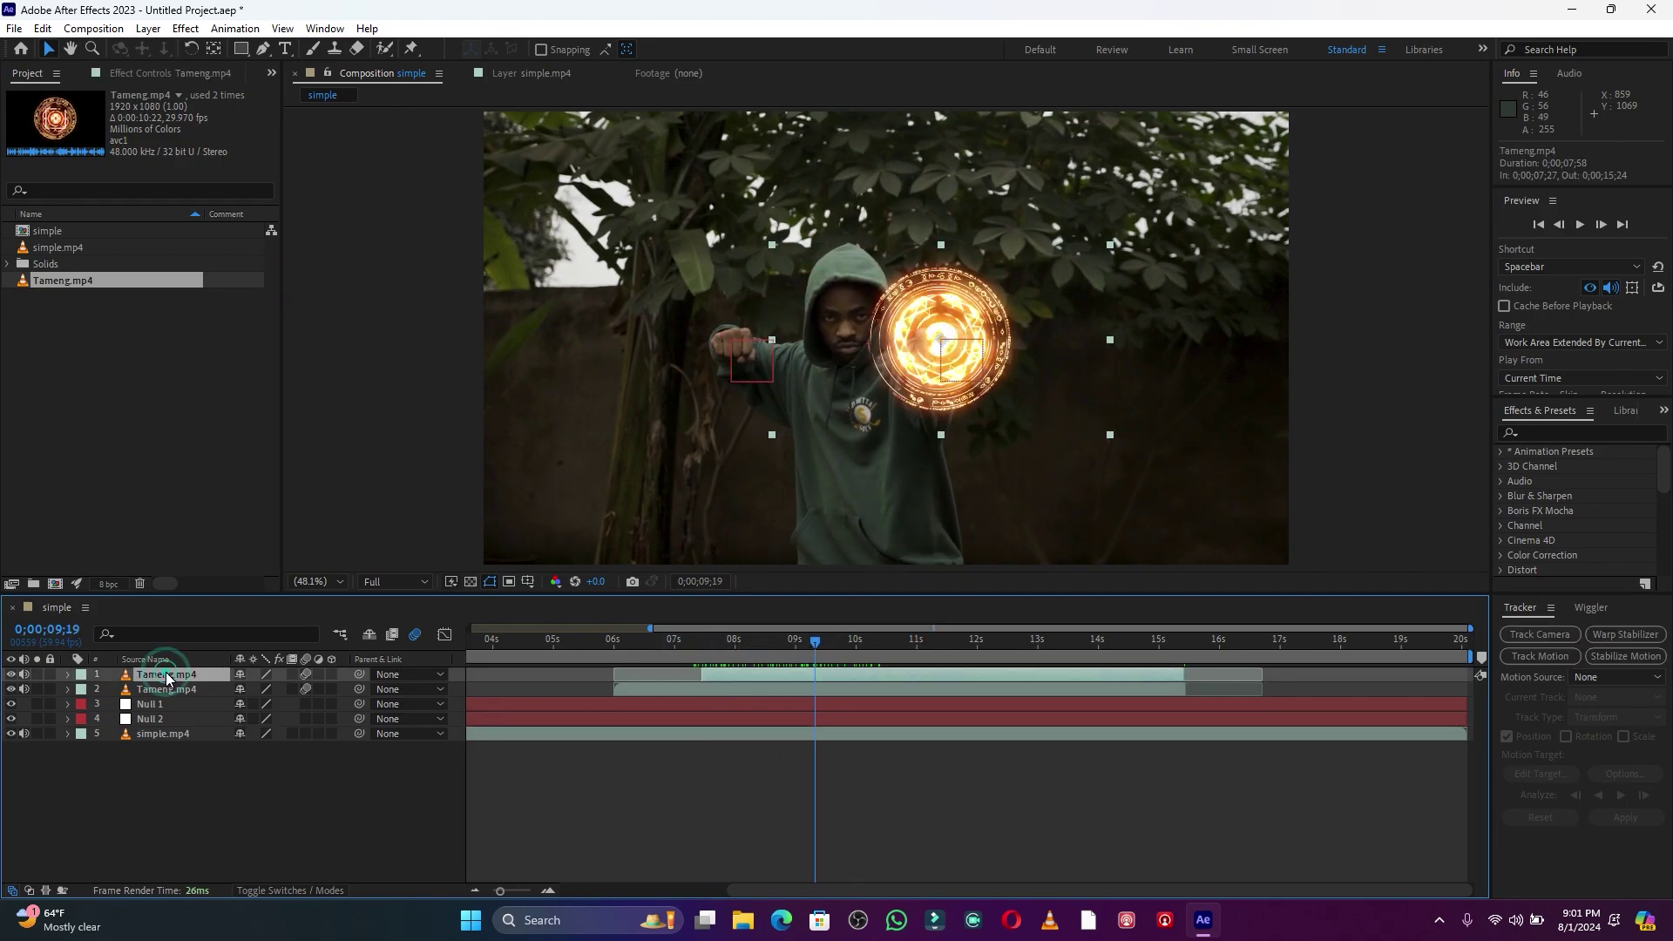
{"action": "key", "text": "p"}
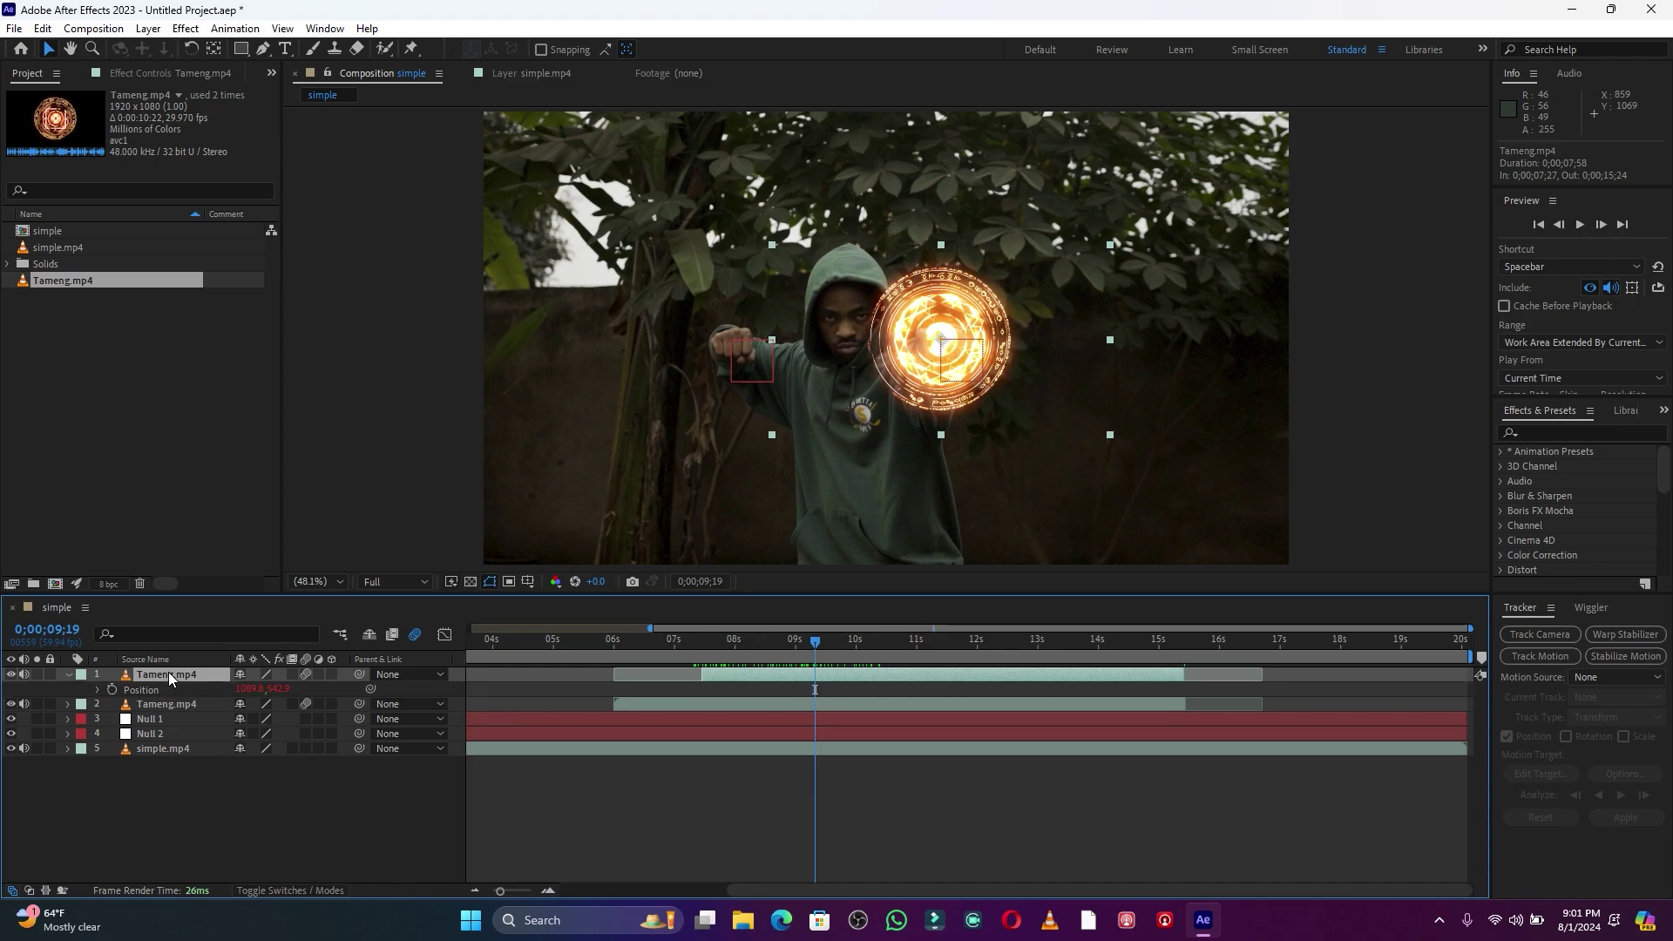
{"action": "left_click", "coordinate": [148, 737]}
{"action": "key", "text": "p"}
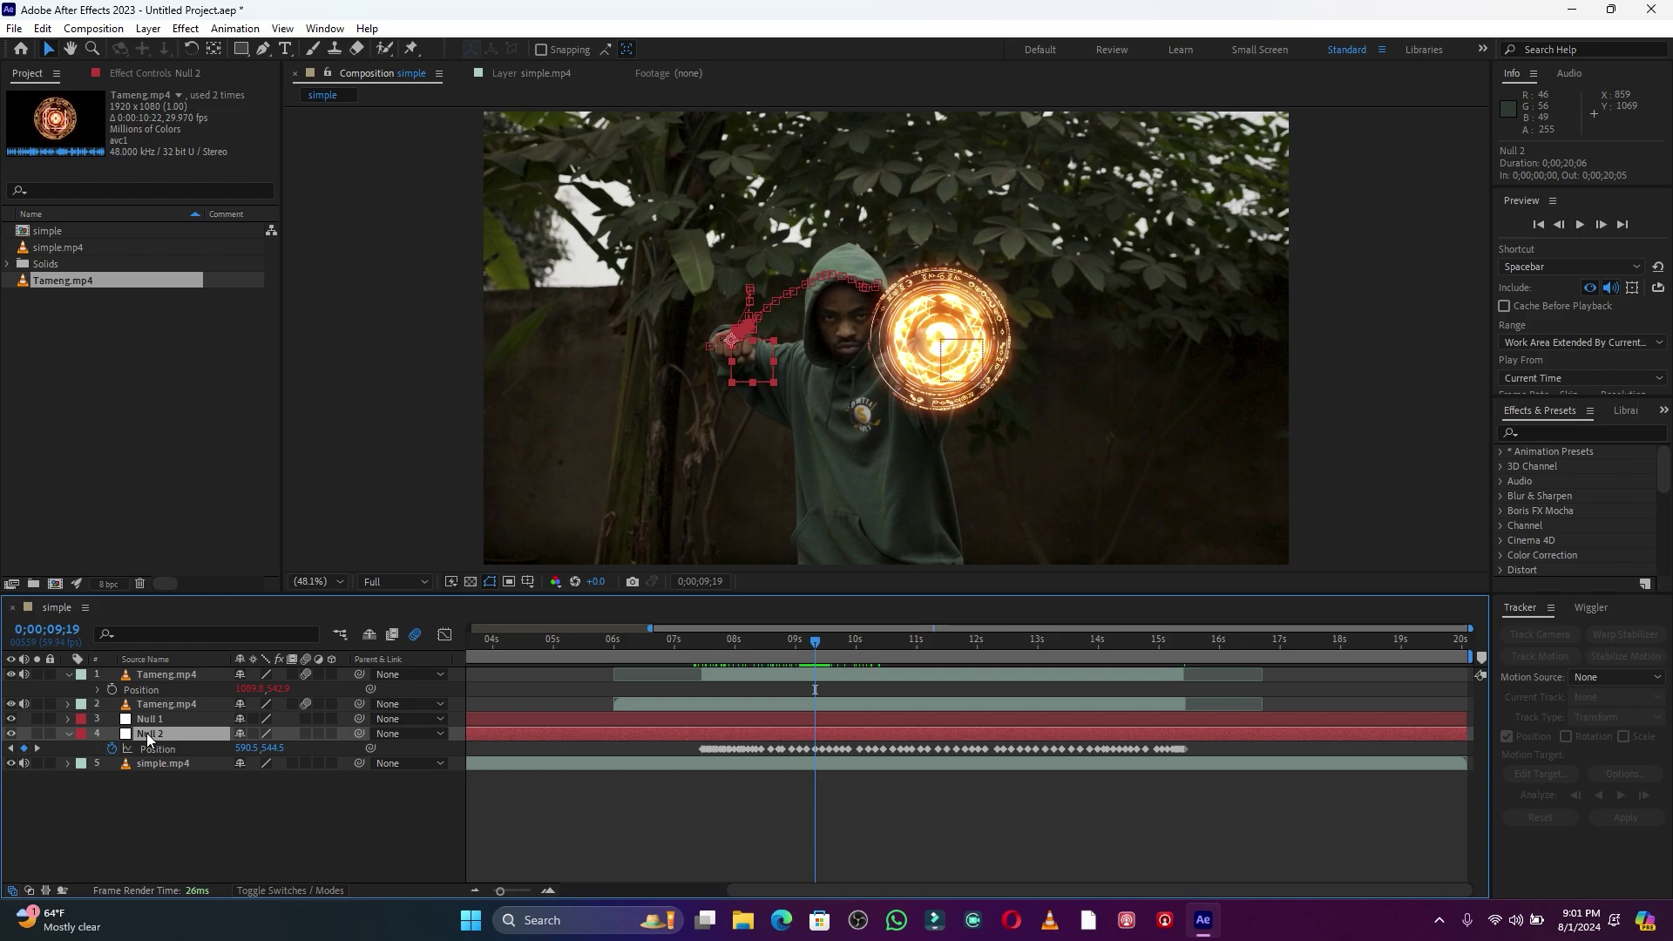
{"action": "left_click", "coordinate": [110, 690]}
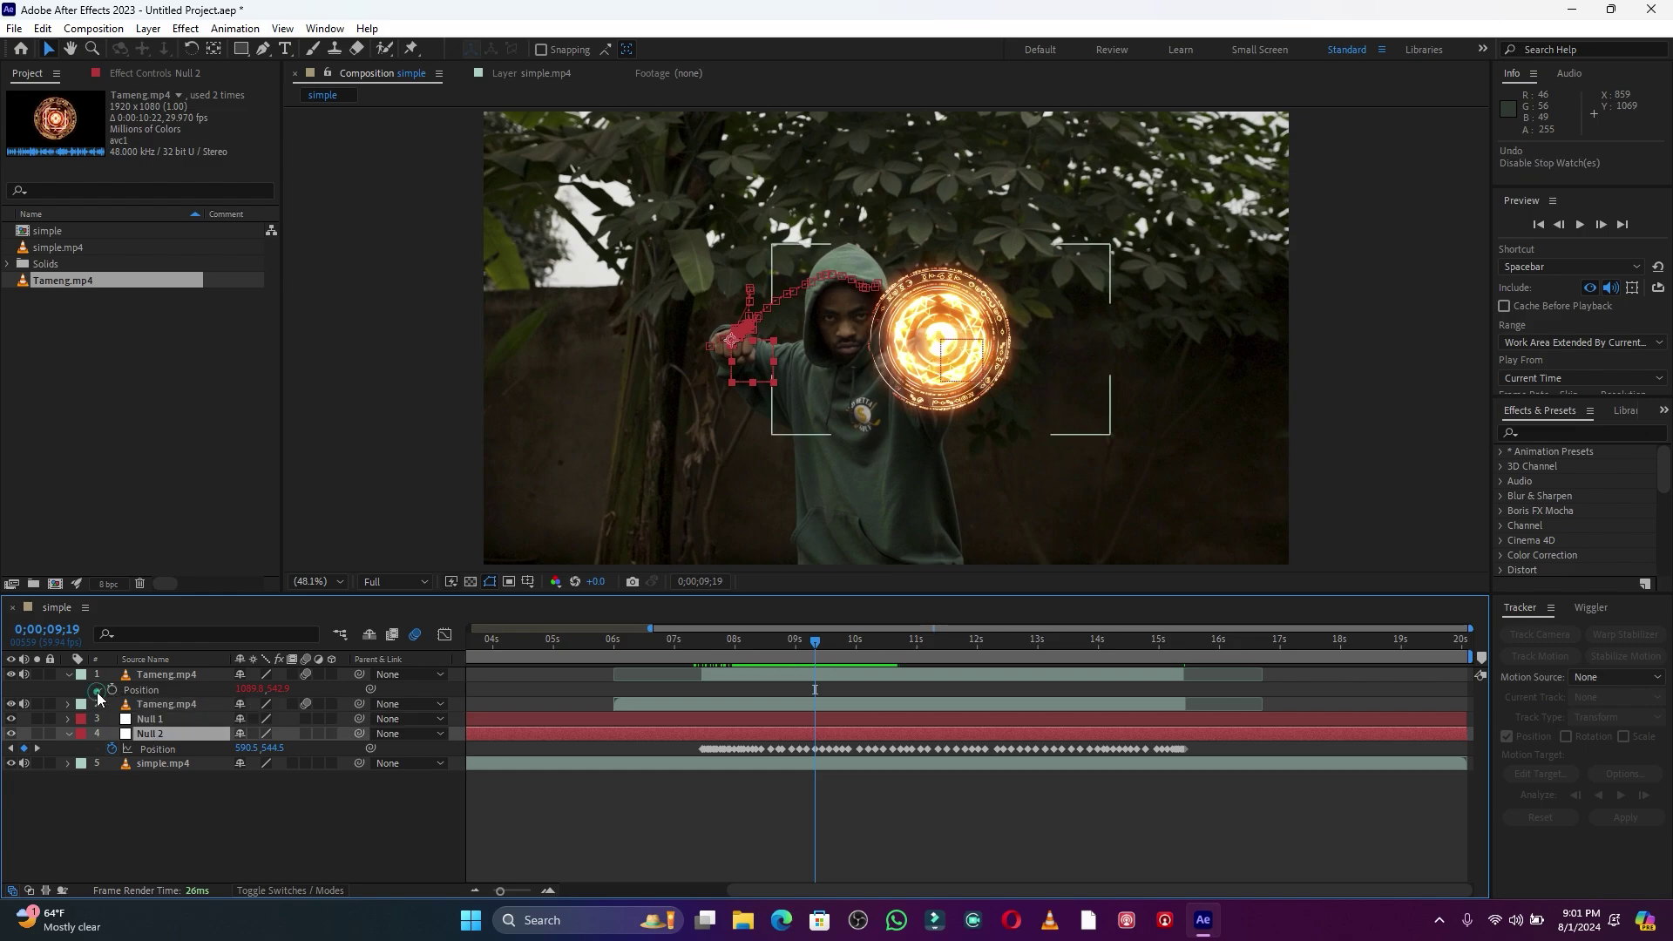
{"action": "left_click", "coordinate": [98, 691], "text": "alt"}
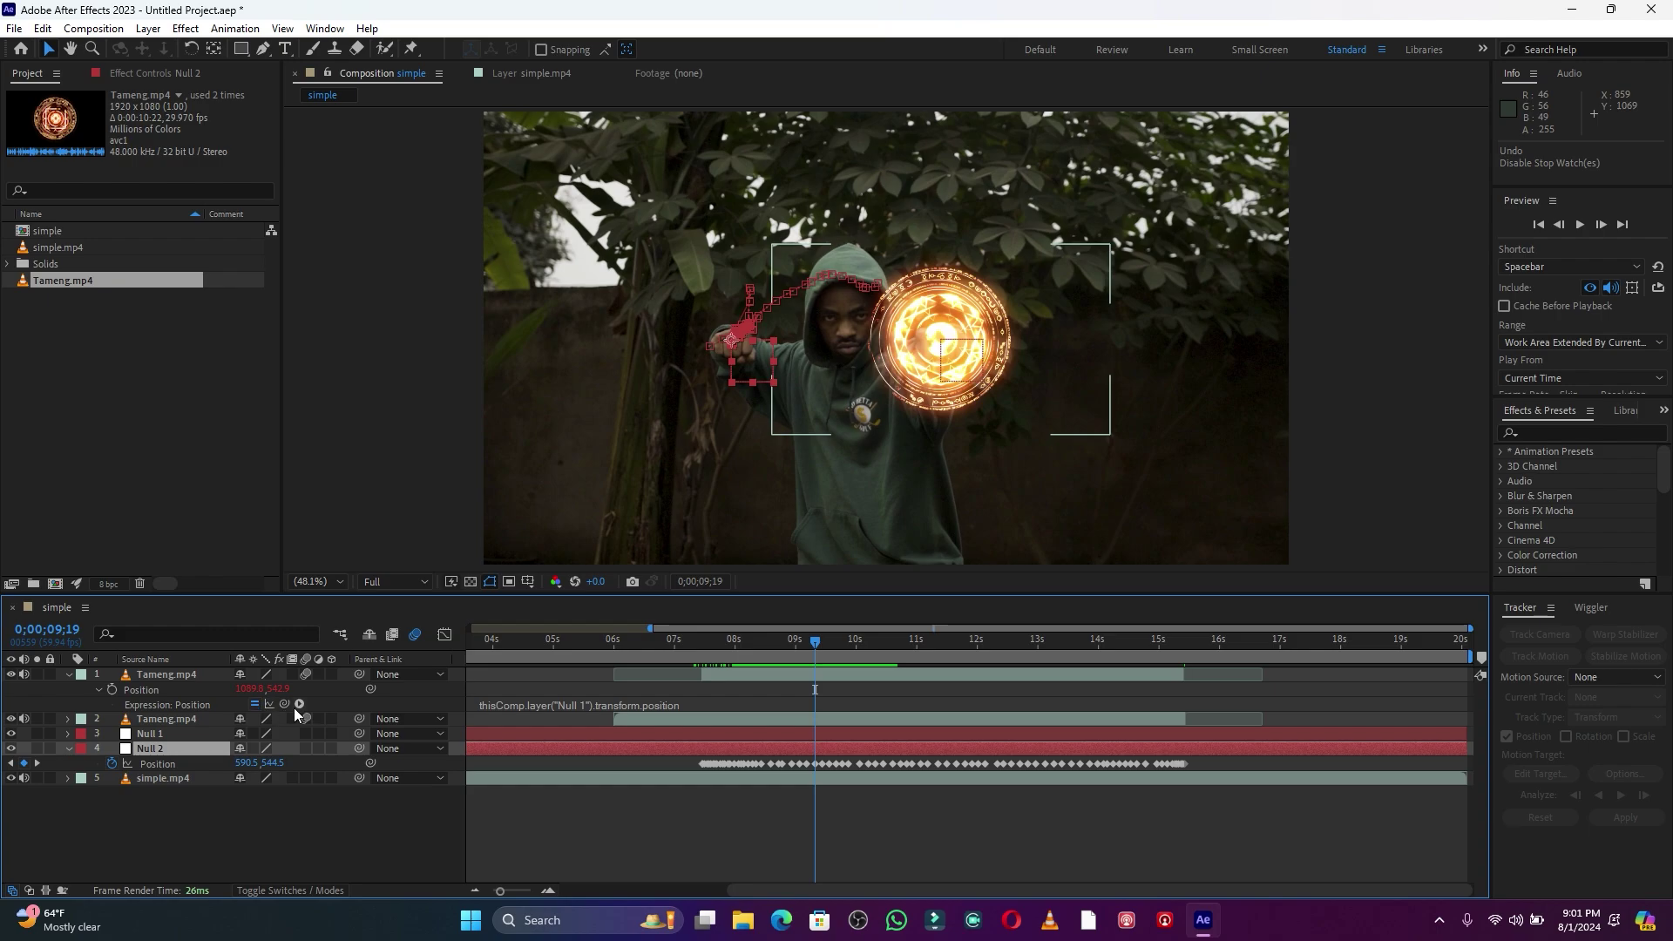
{"action": "left_click_drag", "start_coordinate": [286, 706], "coordinate": [168, 763]}
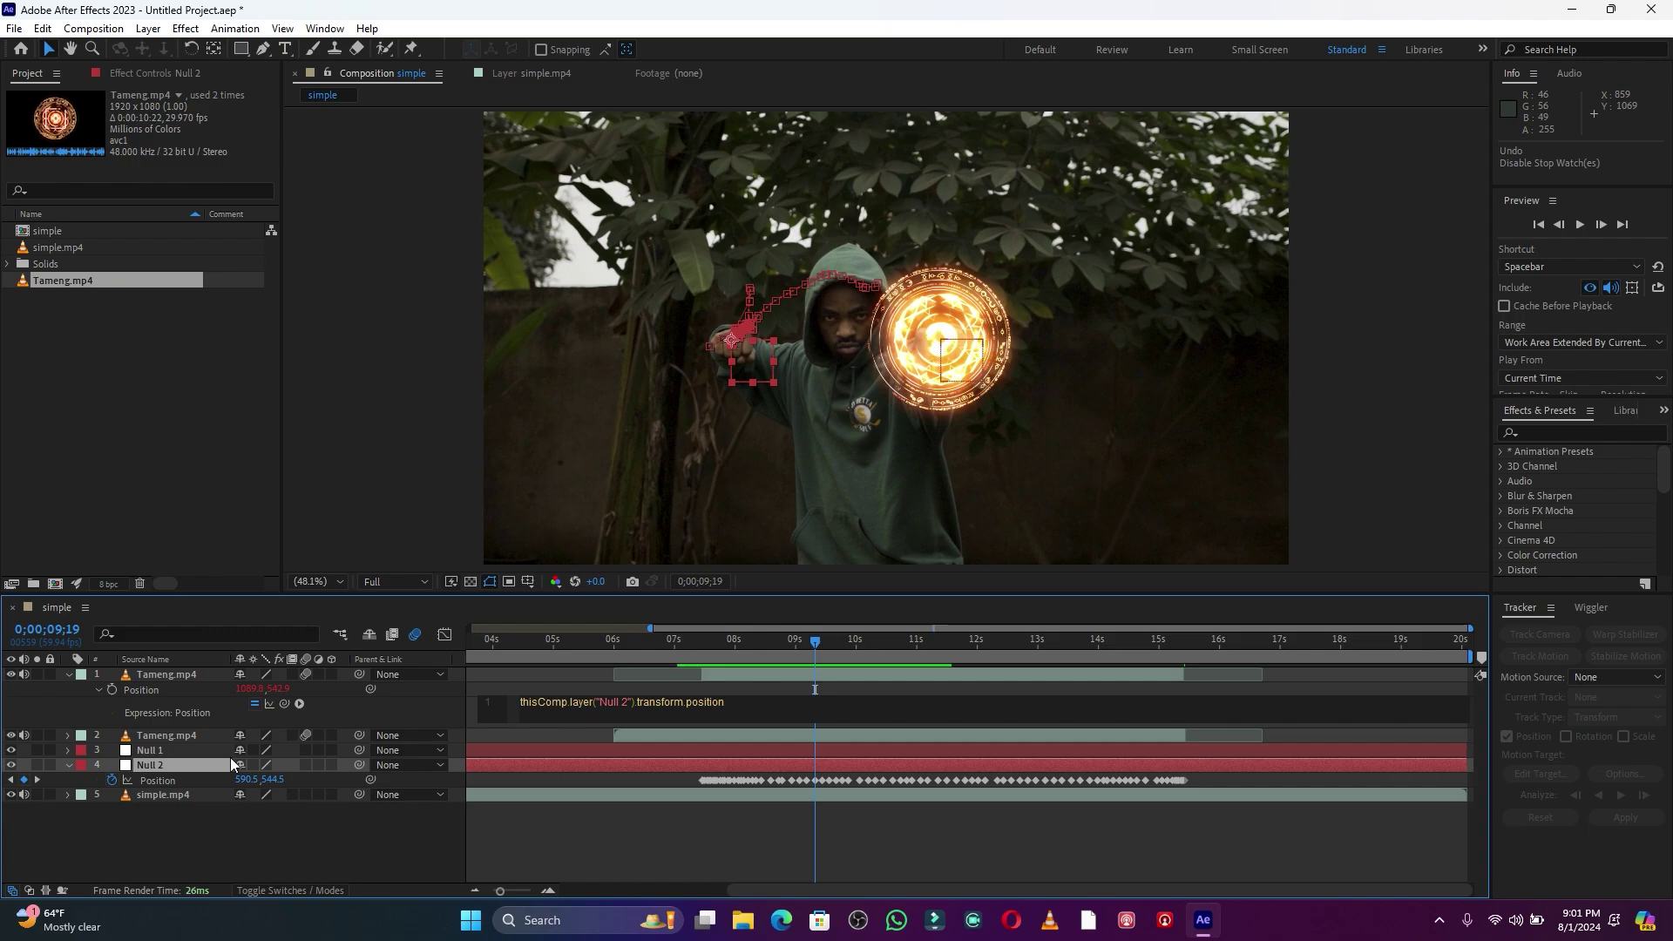
- Preview the composition from about 0;00;06;03 to check how both shields follow the hands
{"action": "left_click_drag", "start_coordinate": [816, 640], "coordinate": [688, 649]}
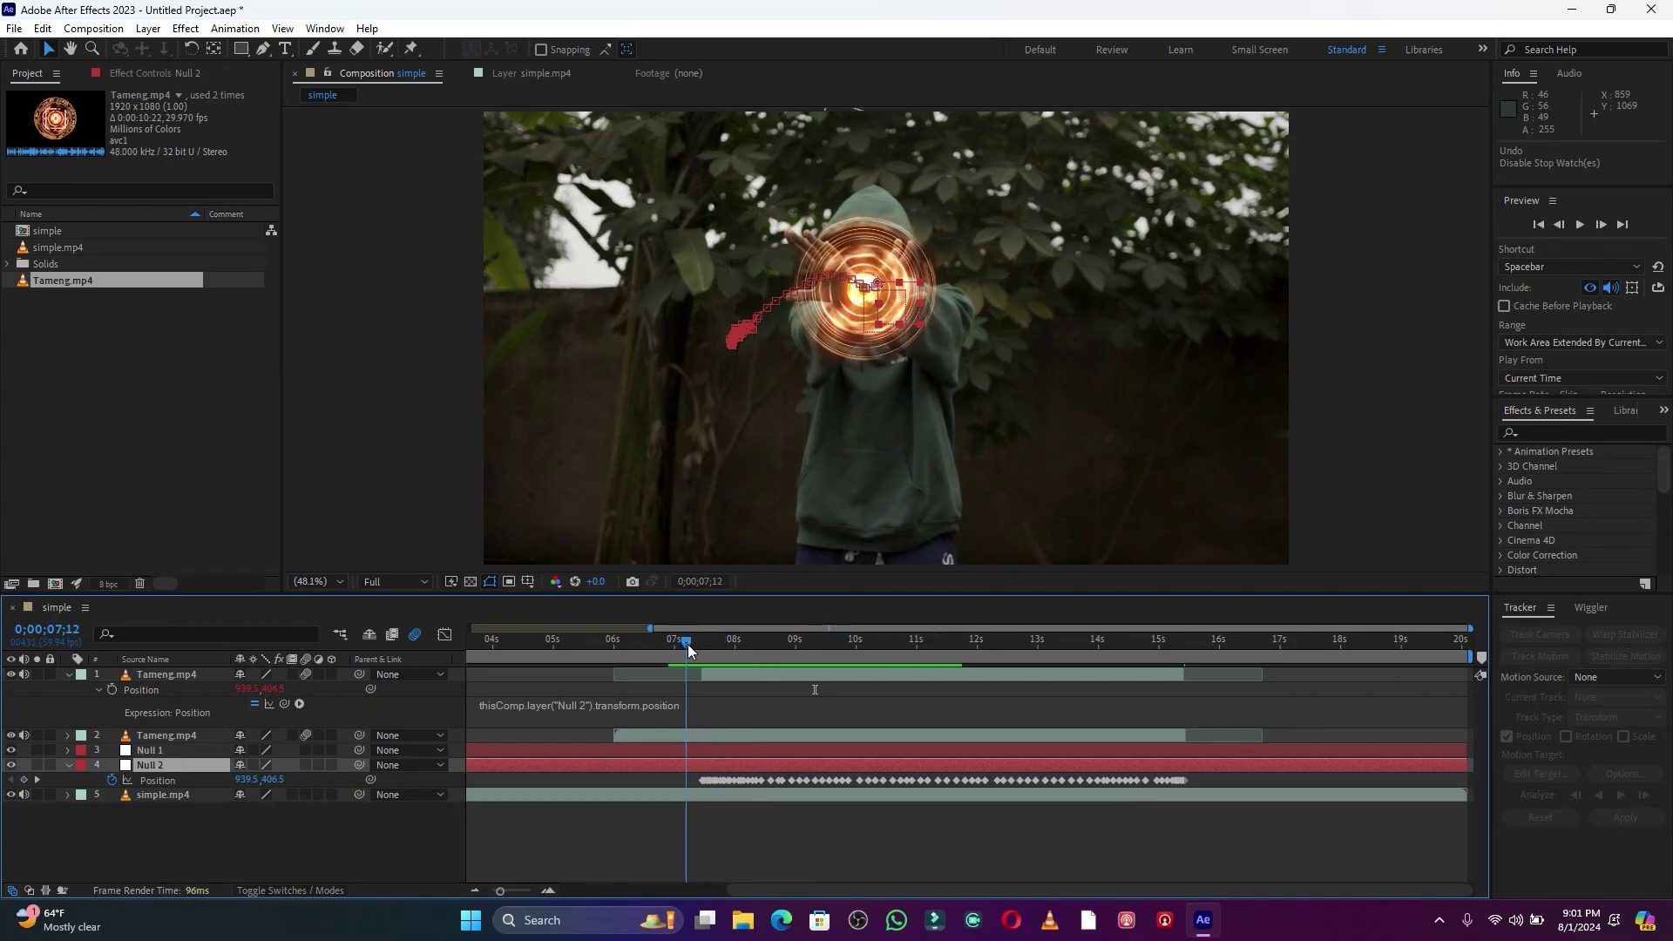
{"action": "left_click", "coordinate": [631, 643]}
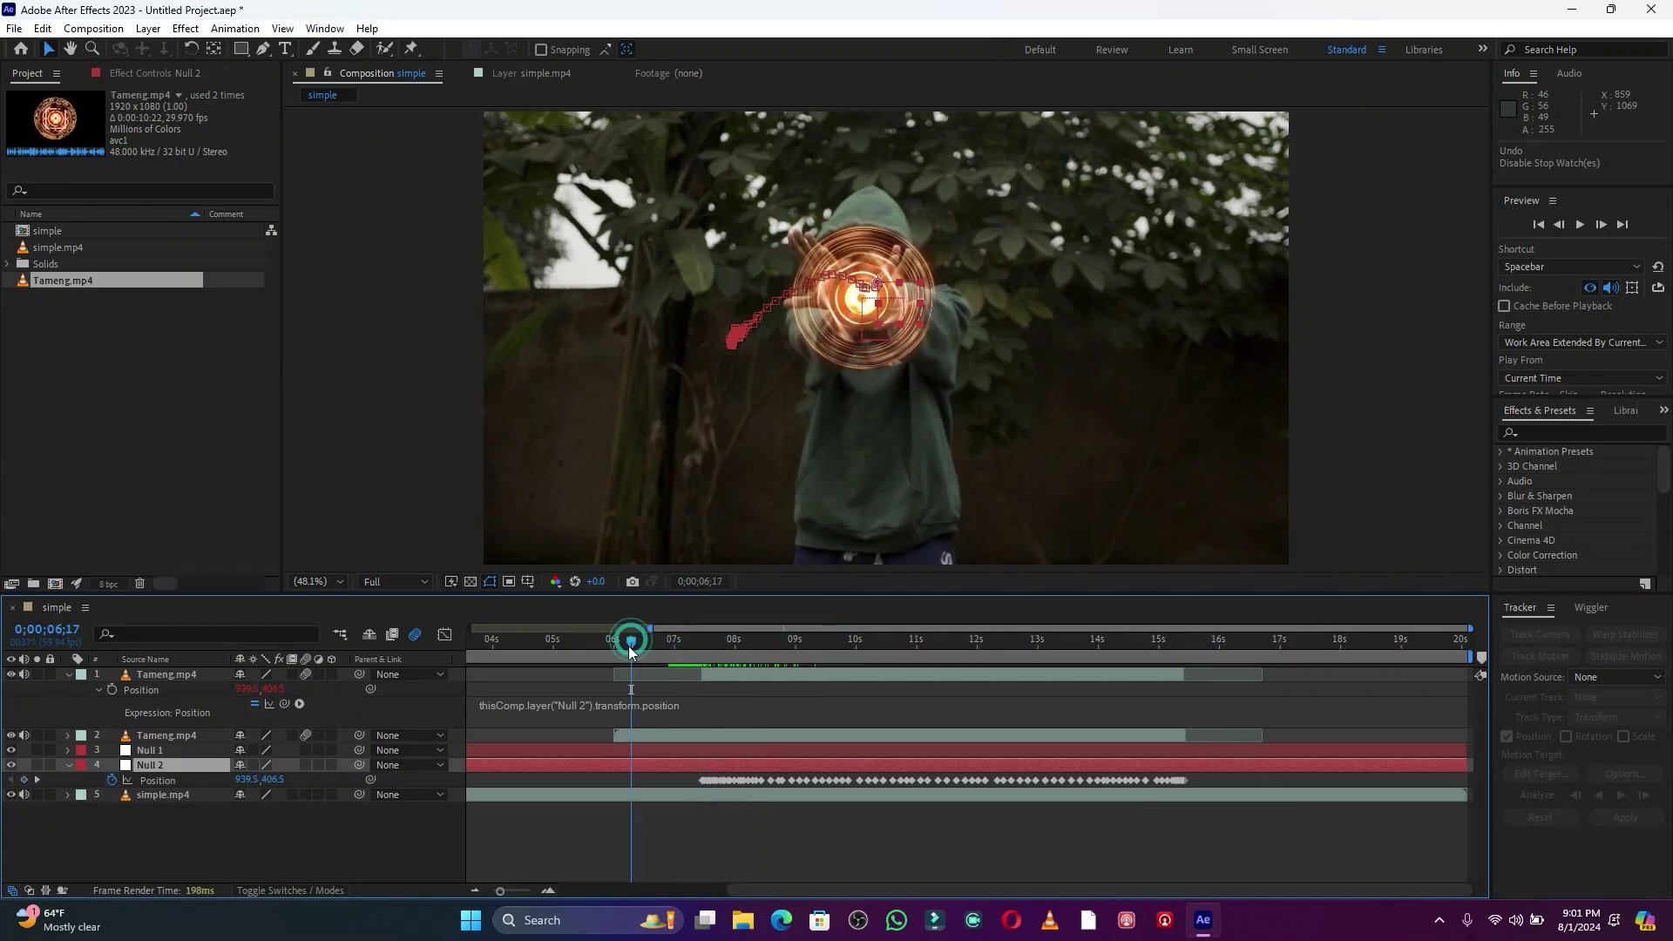
{"action": "key", "text": "space"}
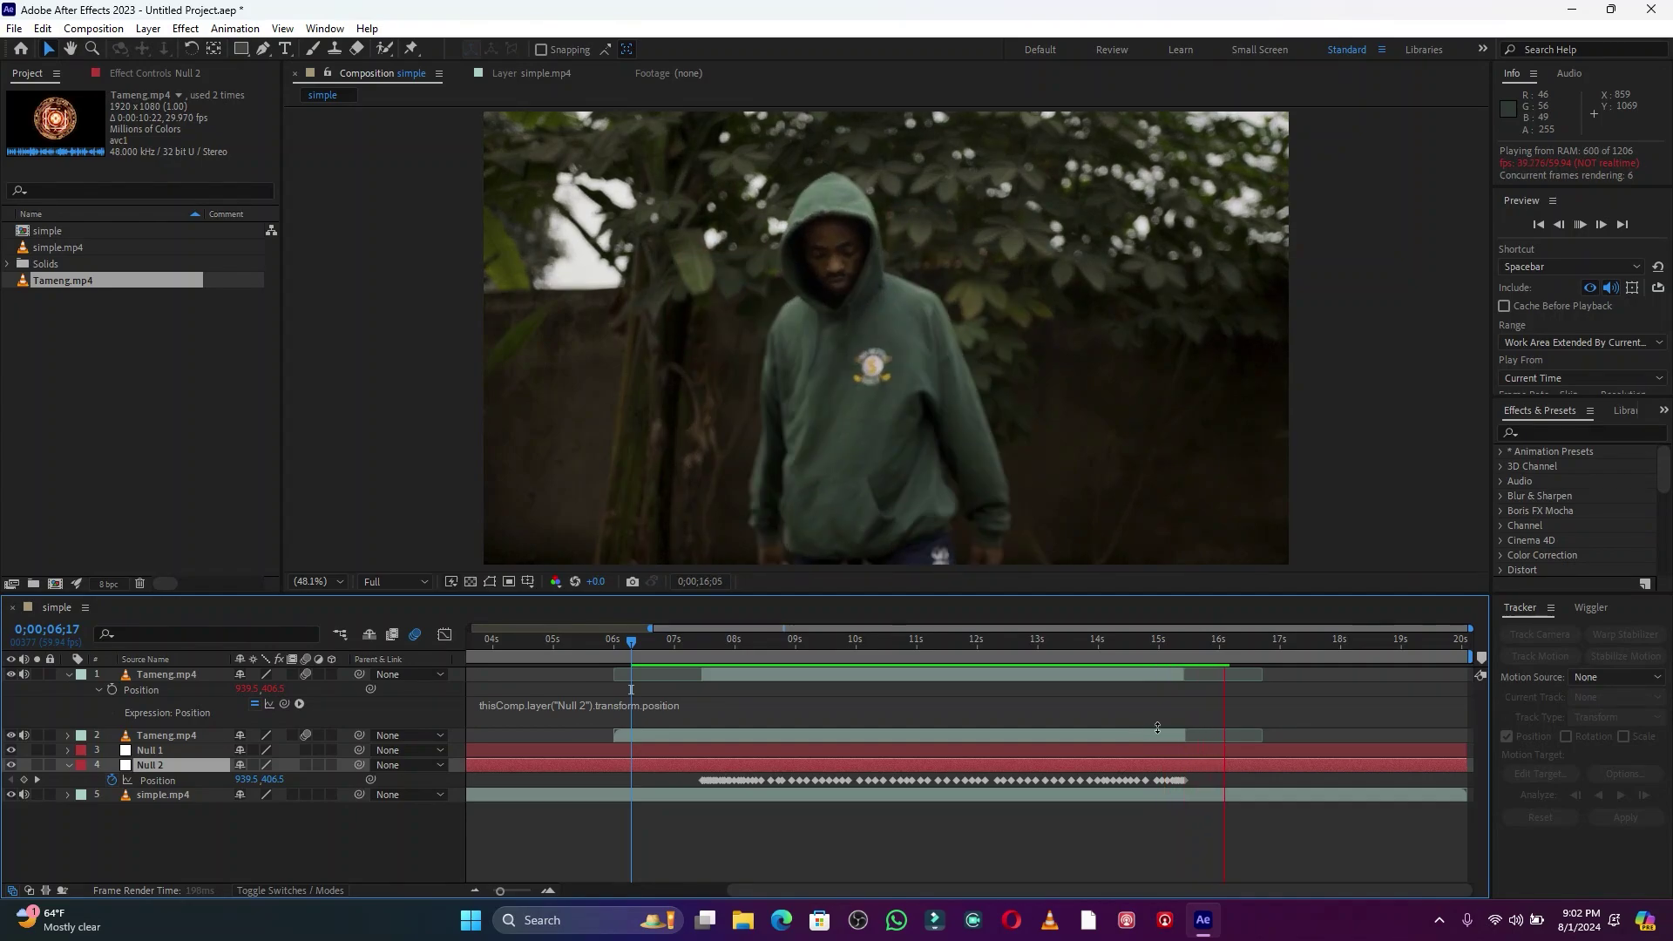
{"action": "key", "text": "space"}
{"action": "left_click", "coordinate": [615, 641]}
{"action": "key", "text": "space"}
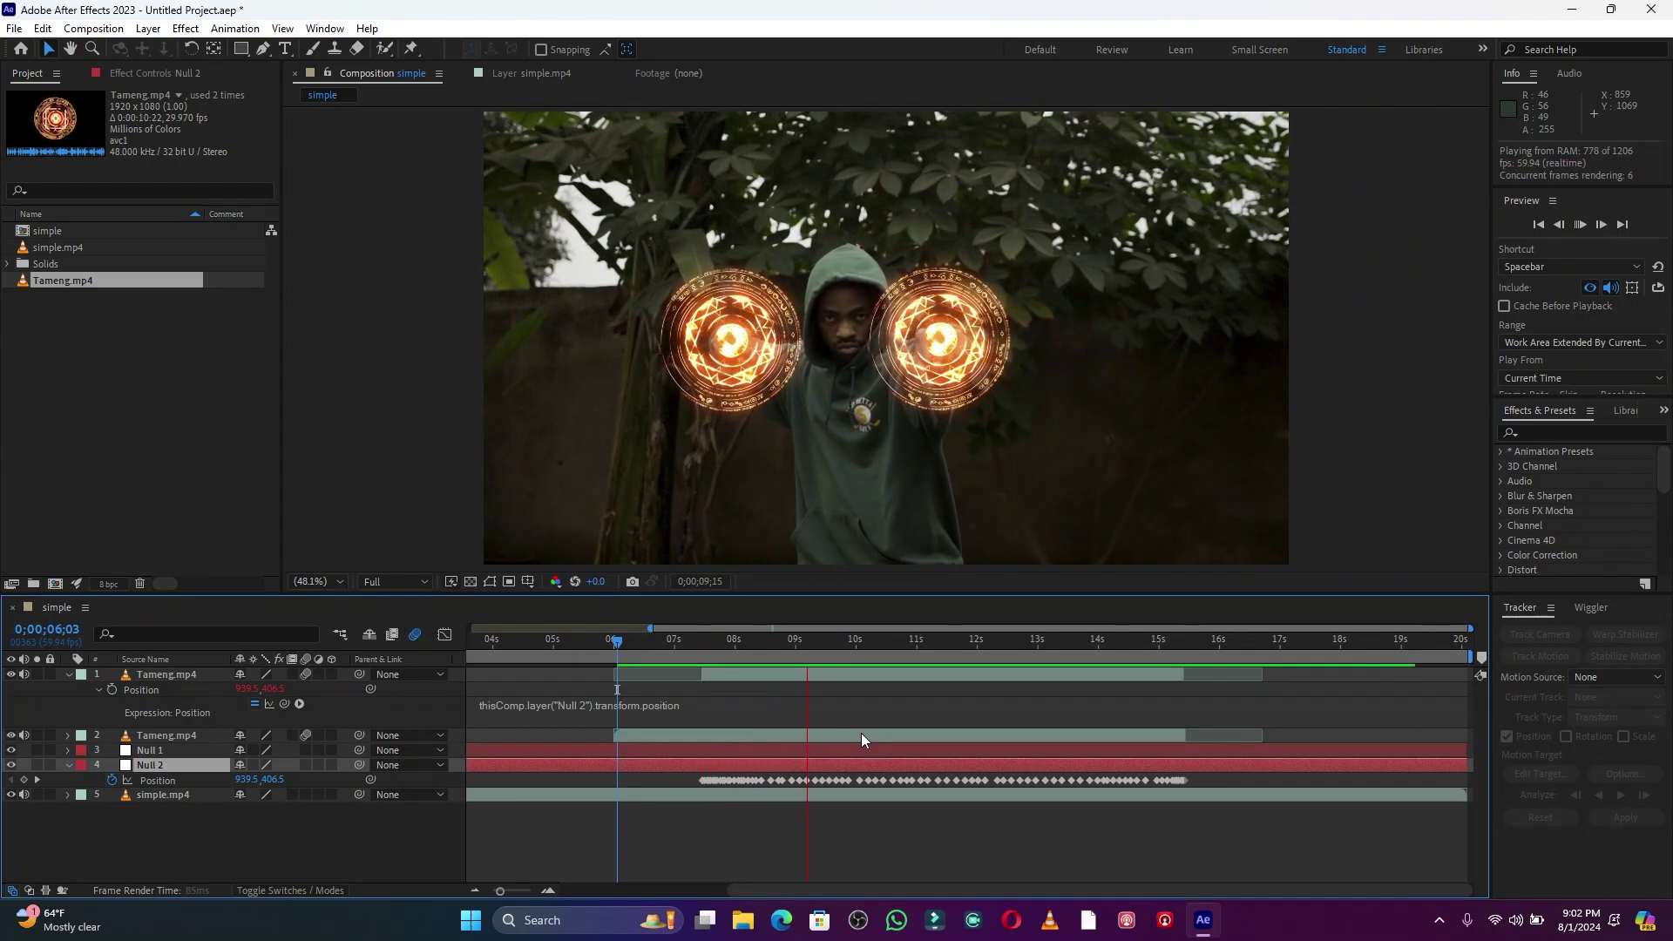
{"action": "key", "text": "space"}
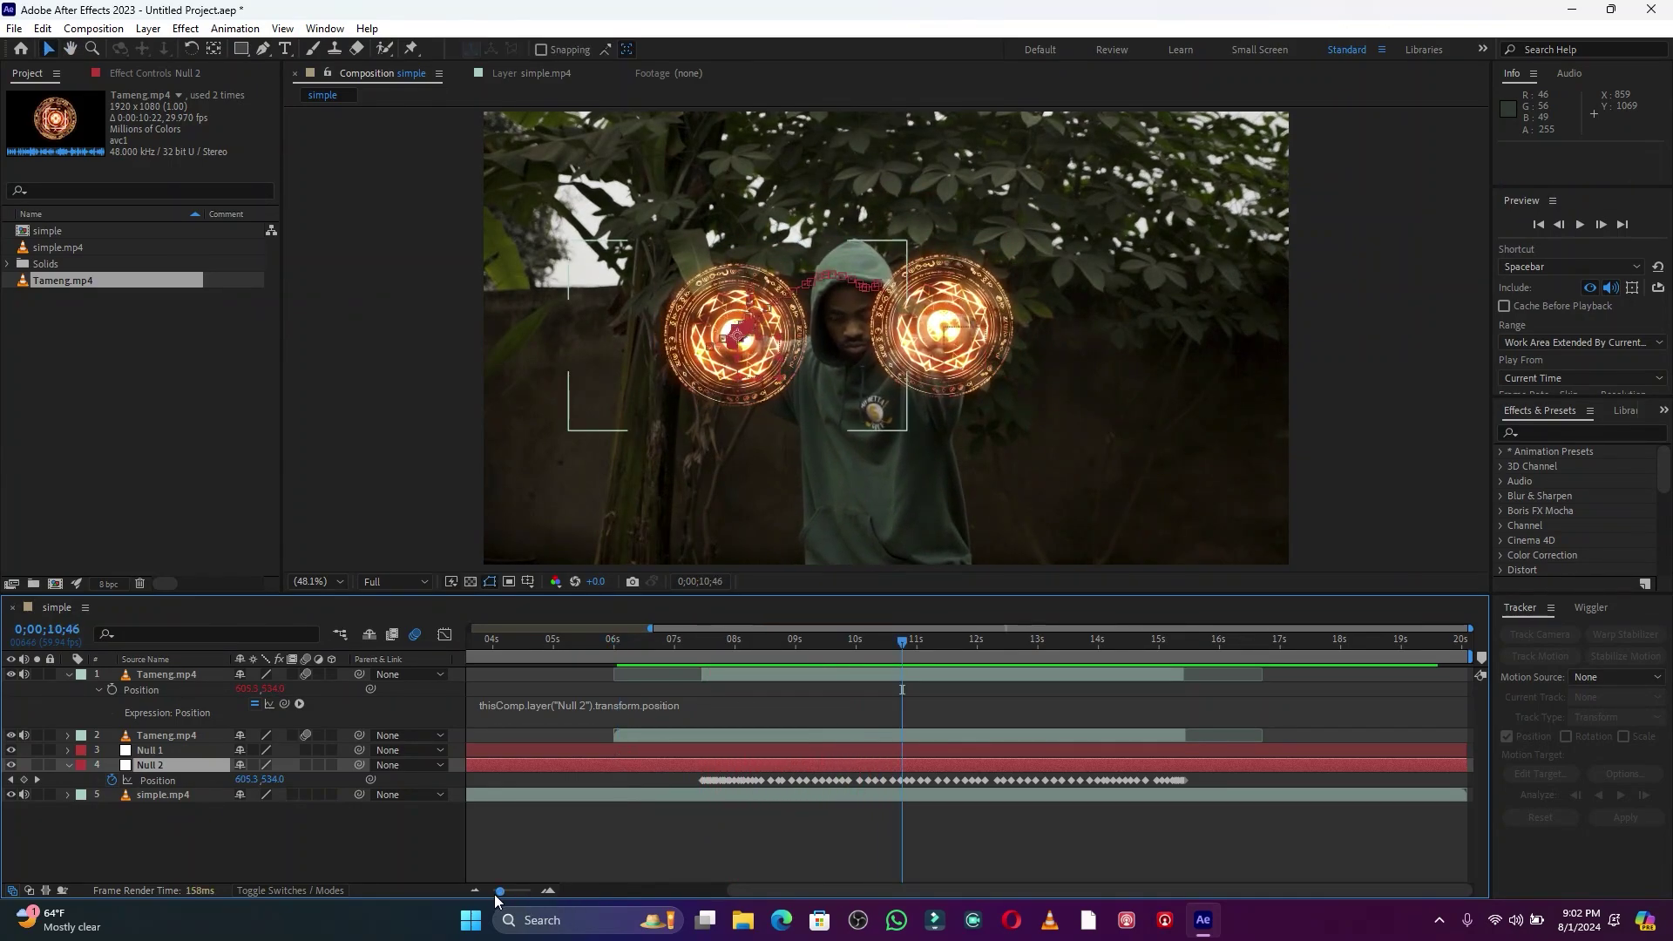
- Show the whole timeline and play the composition from the start to about 0;00;03;12
{"action": "left_click_drag", "start_coordinate": [499, 891], "coordinate": [489, 898]}
{"action": "key", "text": "Home"}
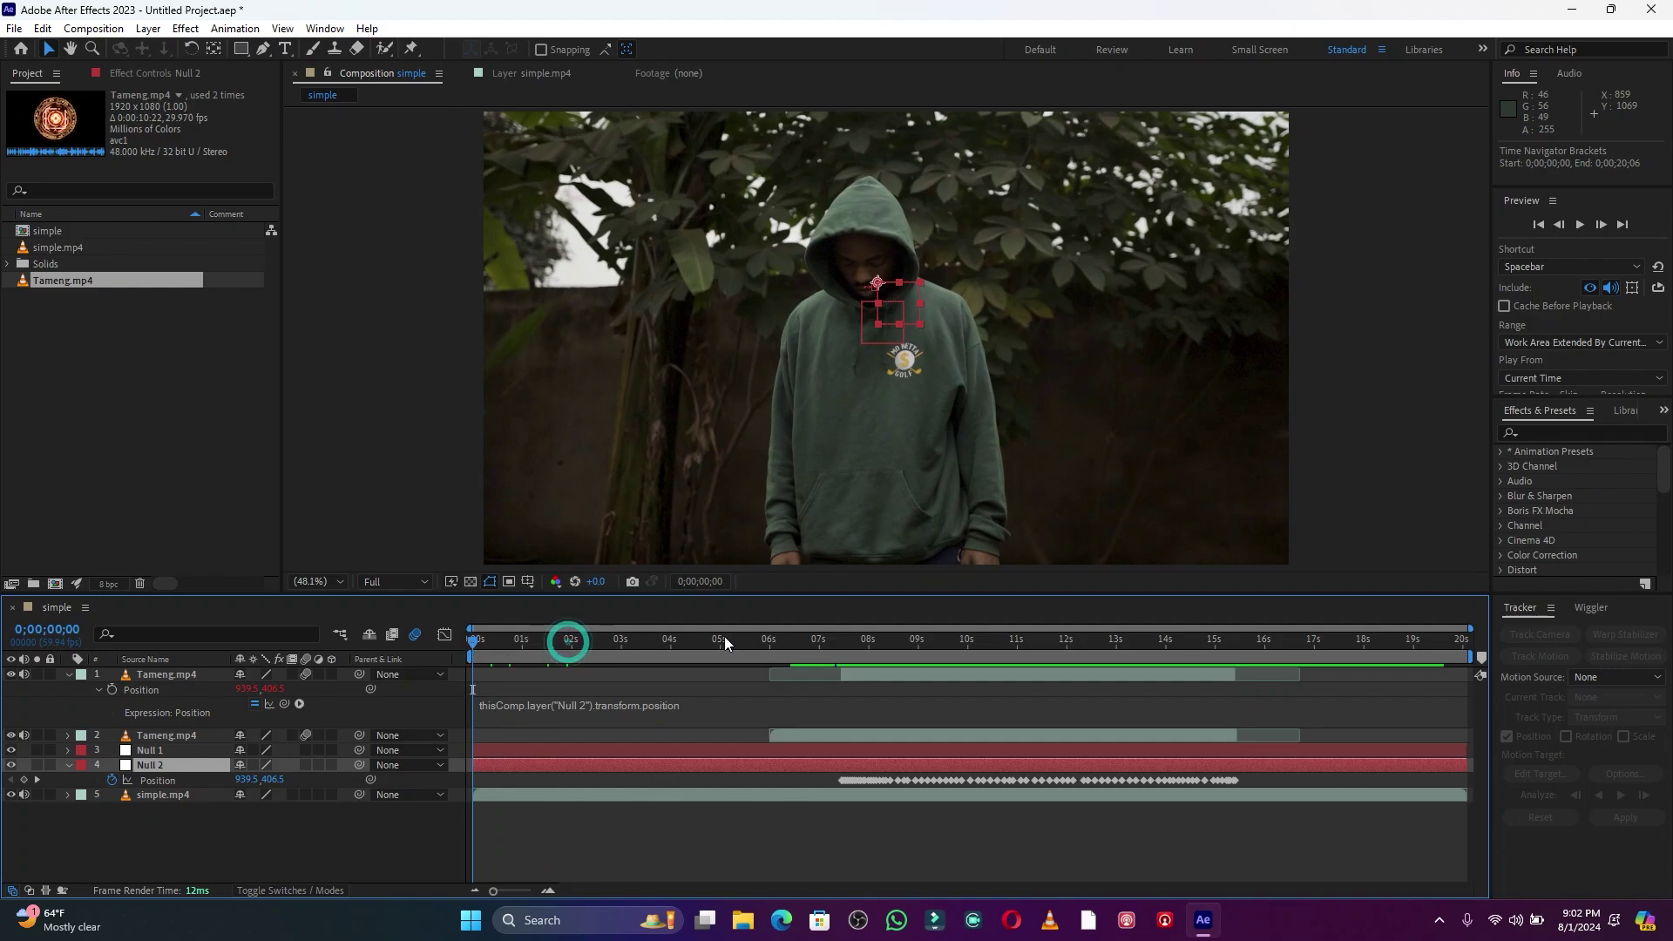
{"action": "key", "text": "space"}
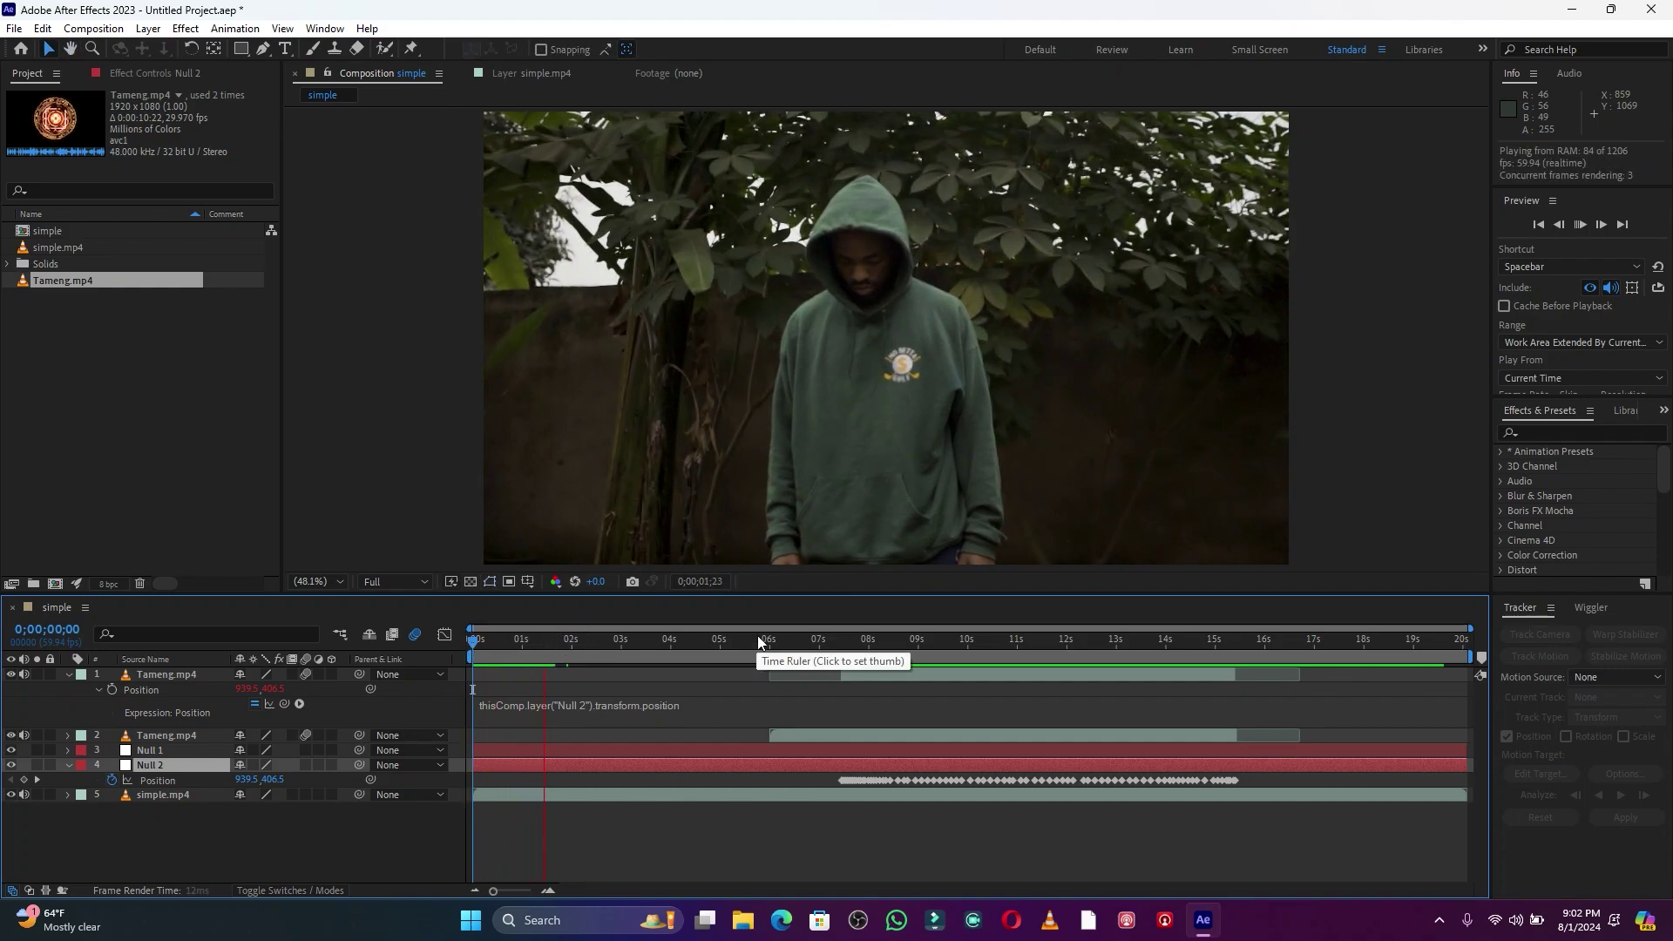
{"action": "key", "text": "space"}
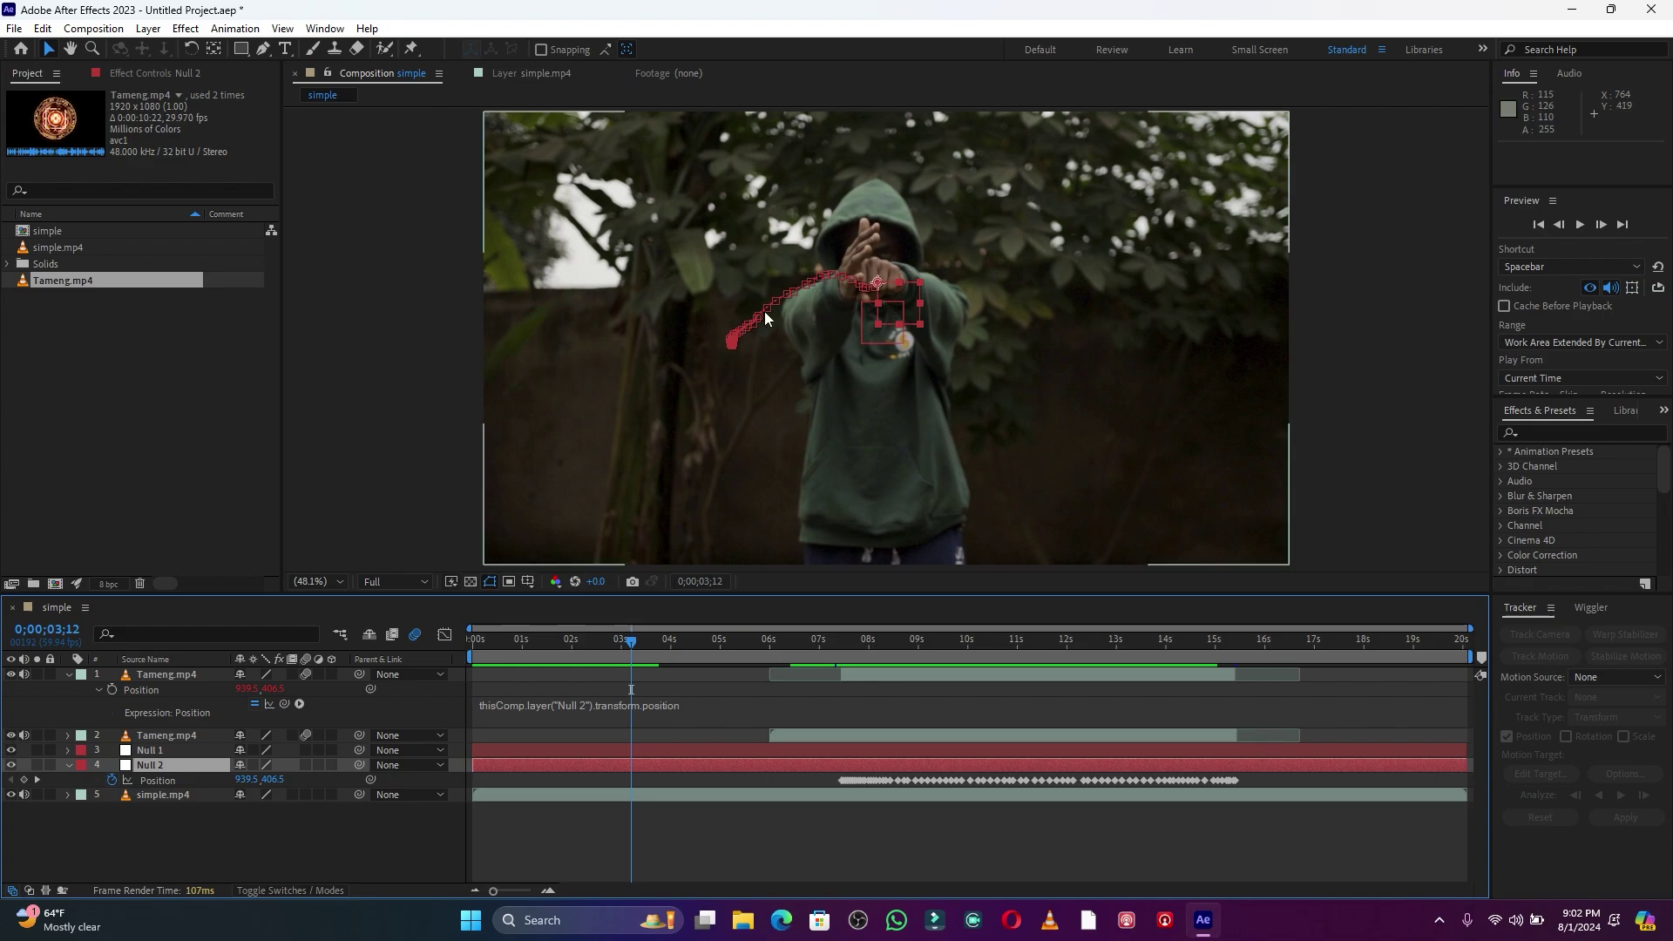
- Collapse the open layer properties, import towards camera.mp4, and place it as the top layer of the simple composition
{"action": "left_click", "coordinate": [69, 676]}
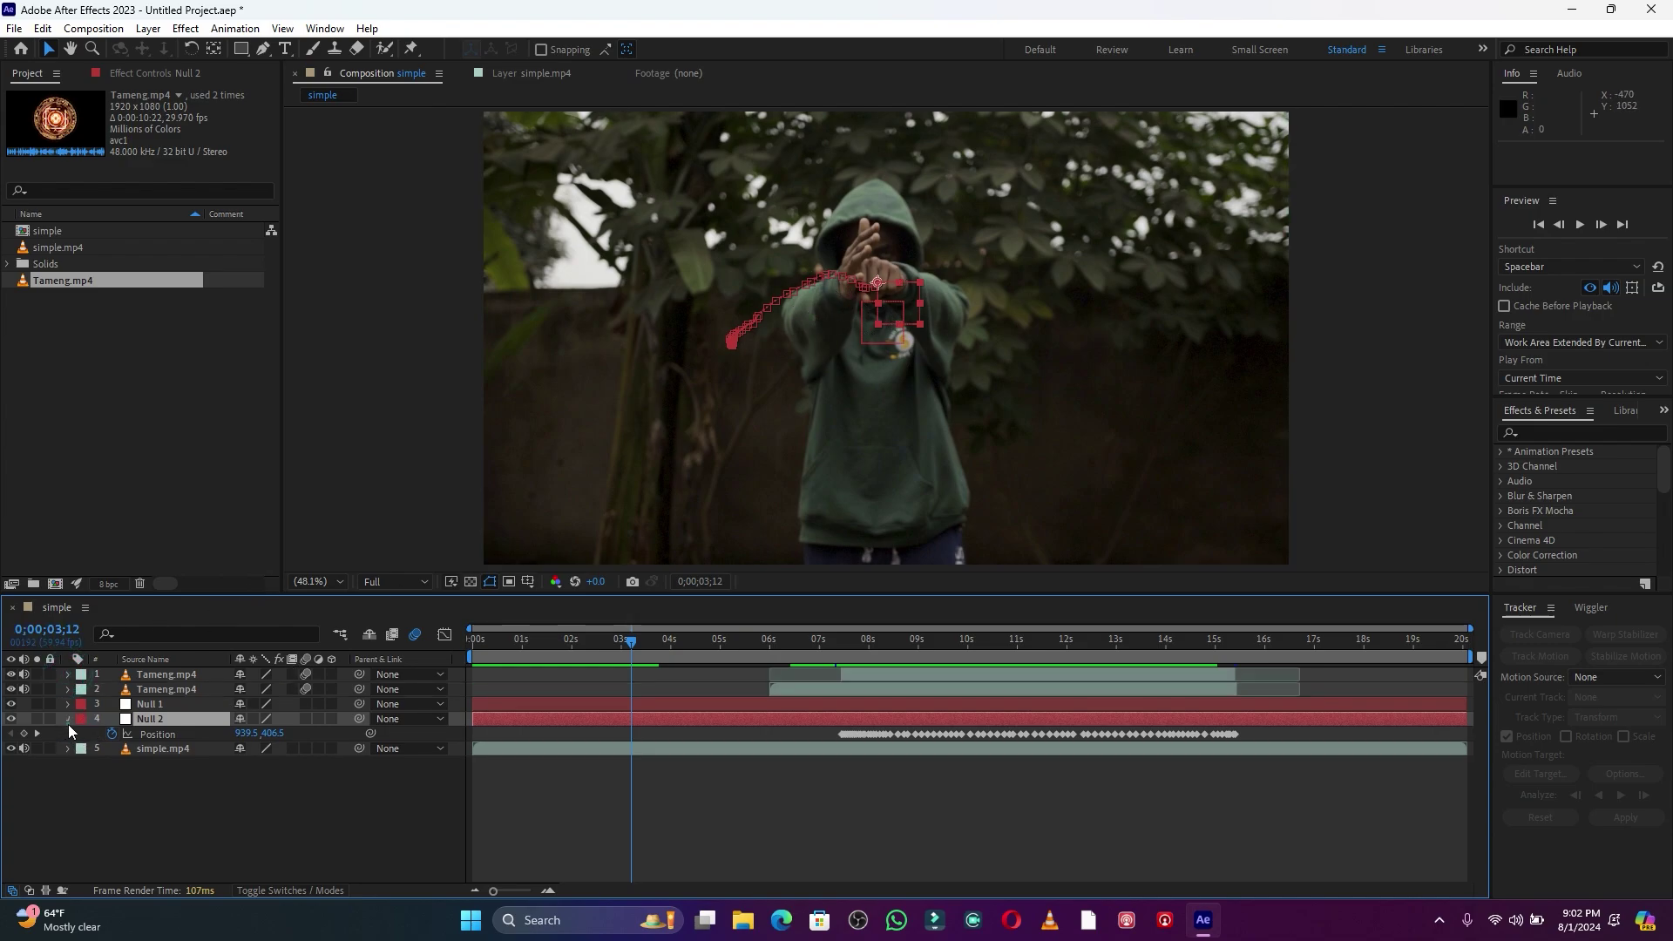
{"action": "left_click", "coordinate": [69, 719]}
{"action": "double_click", "coordinate": [176, 357]}
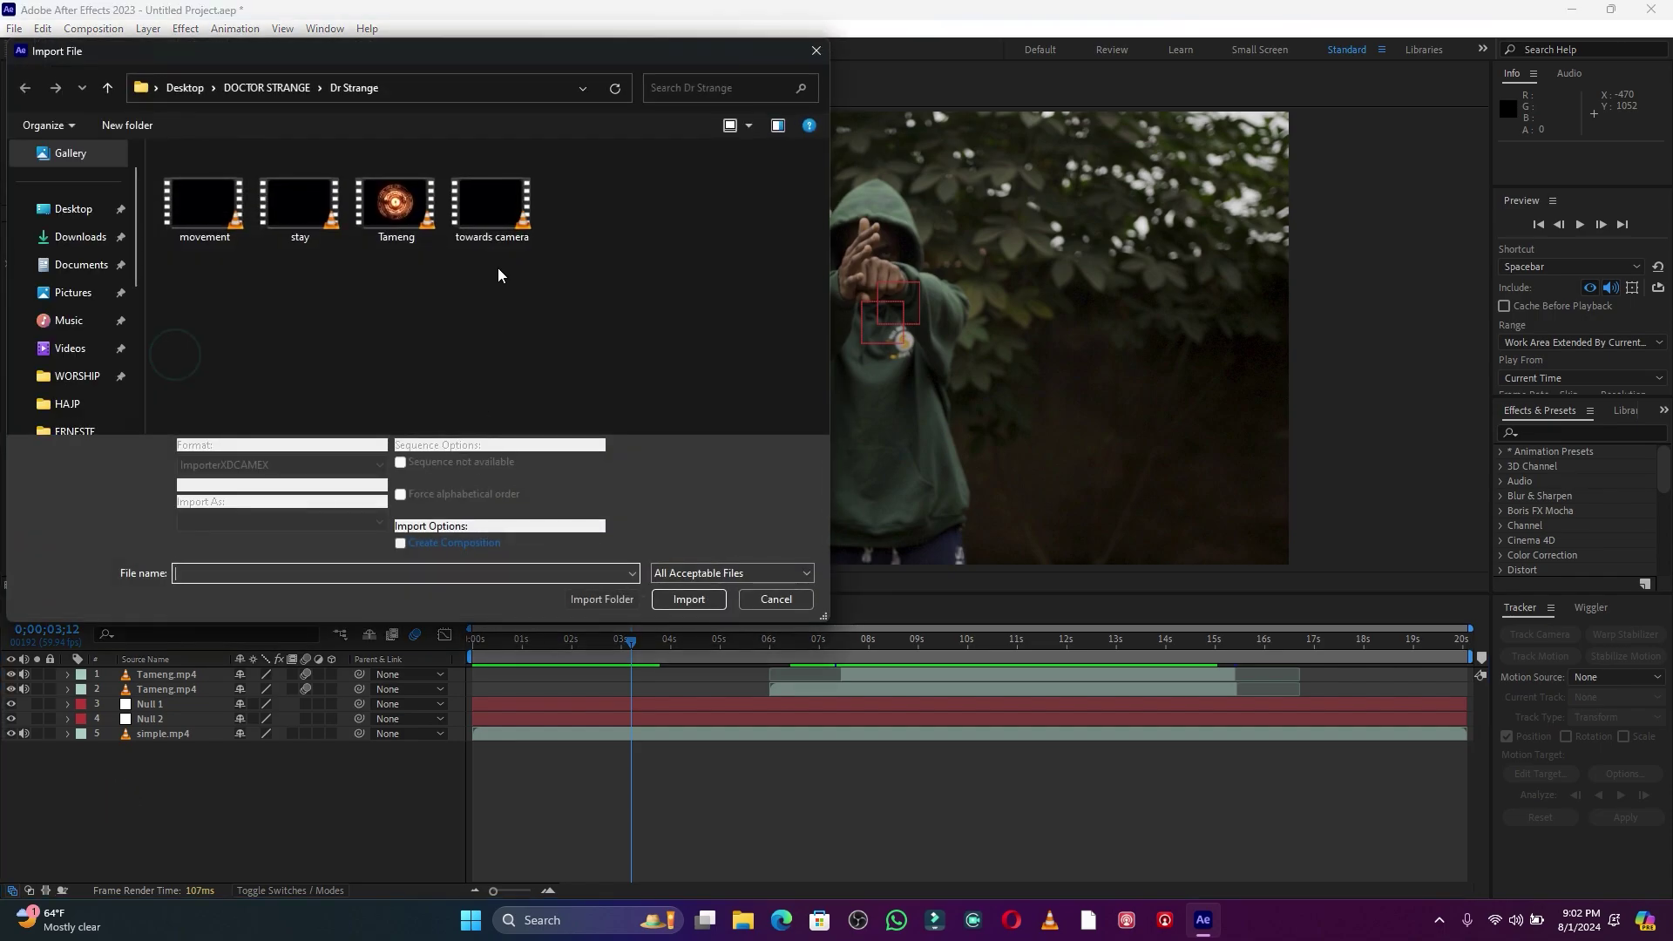
{"action": "double_click", "coordinate": [500, 218]}
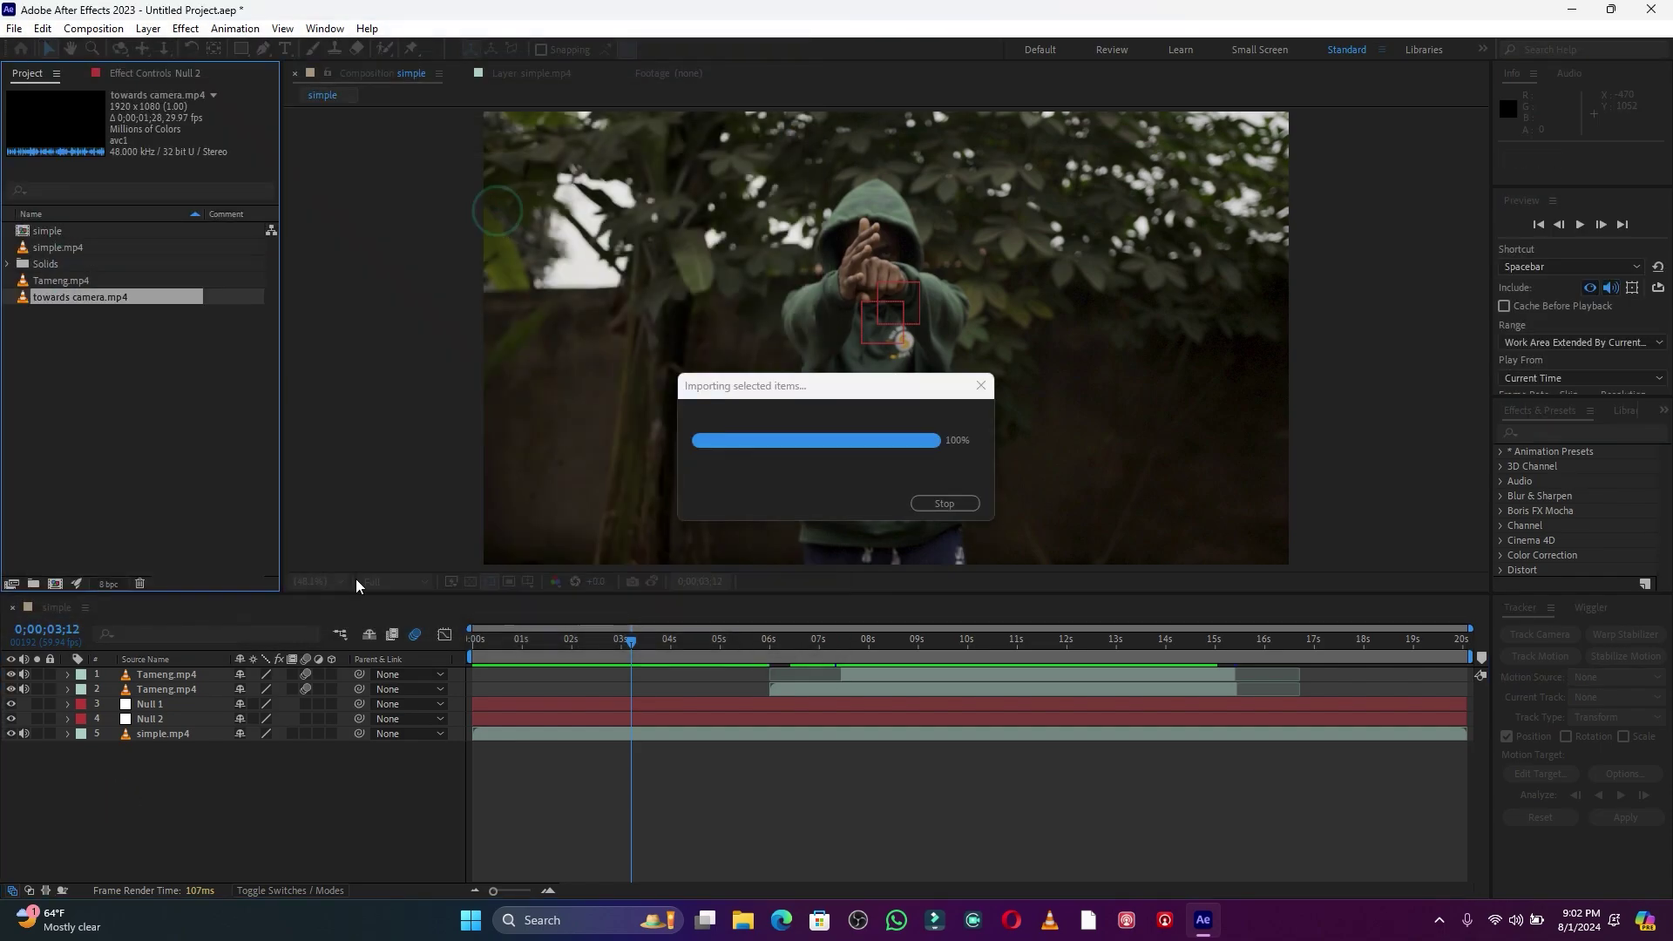
{"action": "left_click_drag", "start_coordinate": [62, 305], "coordinate": [166, 671]}
- Play the towards camera.mp4 sparks from the start and stop on the burst at 0;00;00;48
{"action": "left_click_drag", "start_coordinate": [621, 653], "coordinate": [468, 653]}
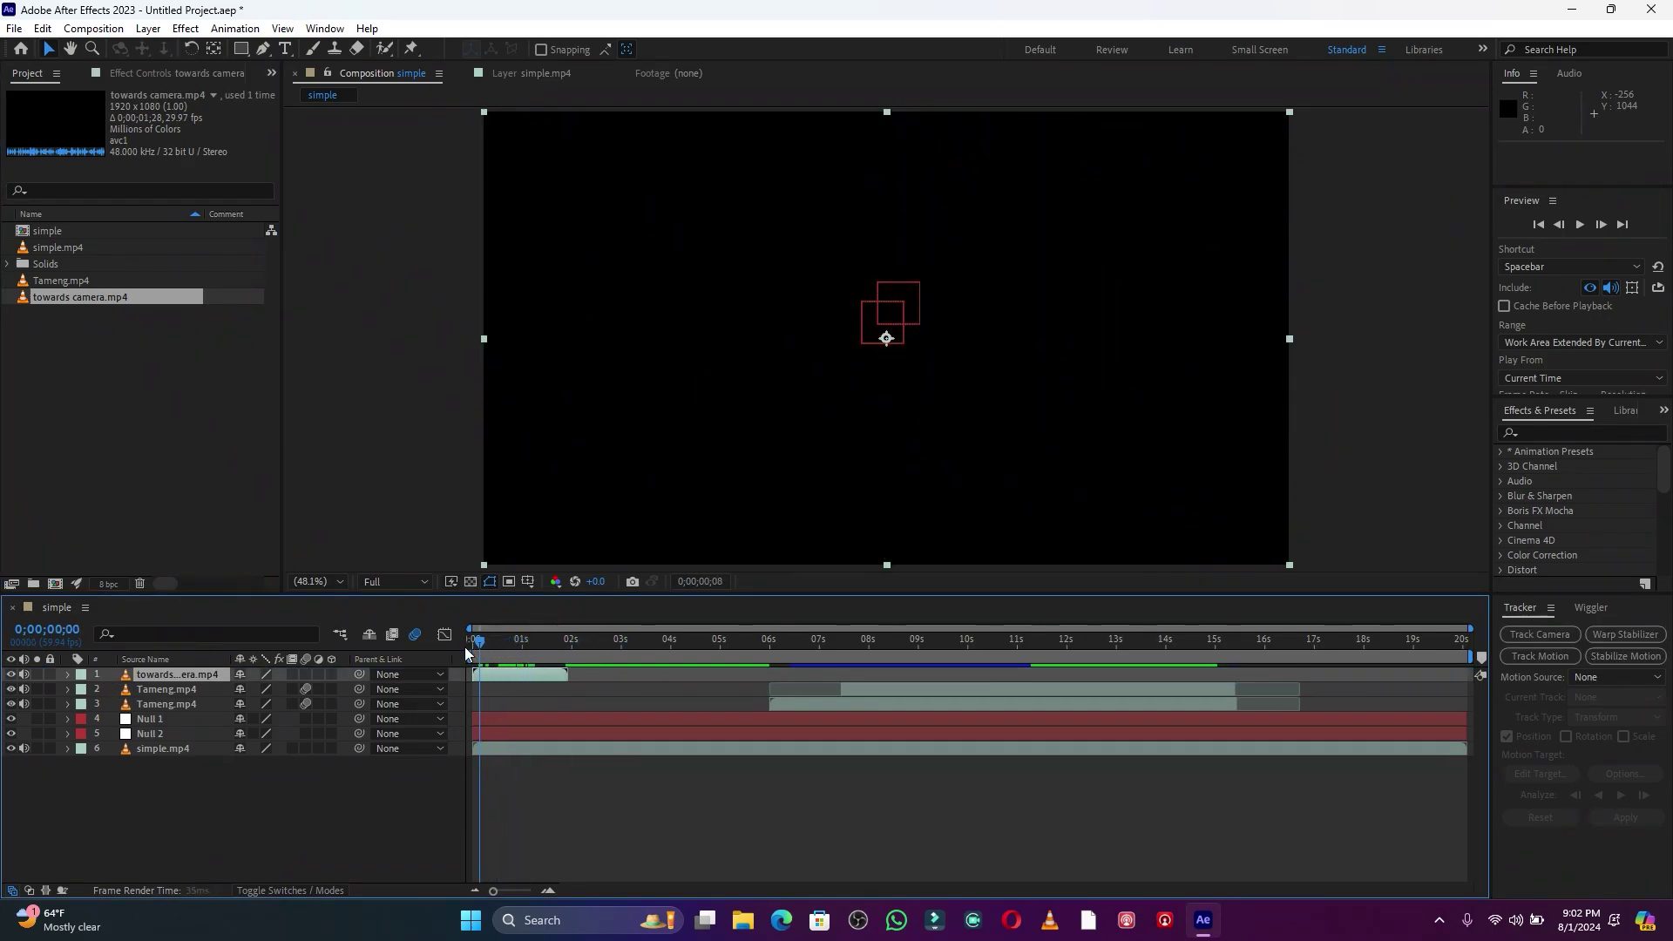
{"action": "key", "text": "space"}
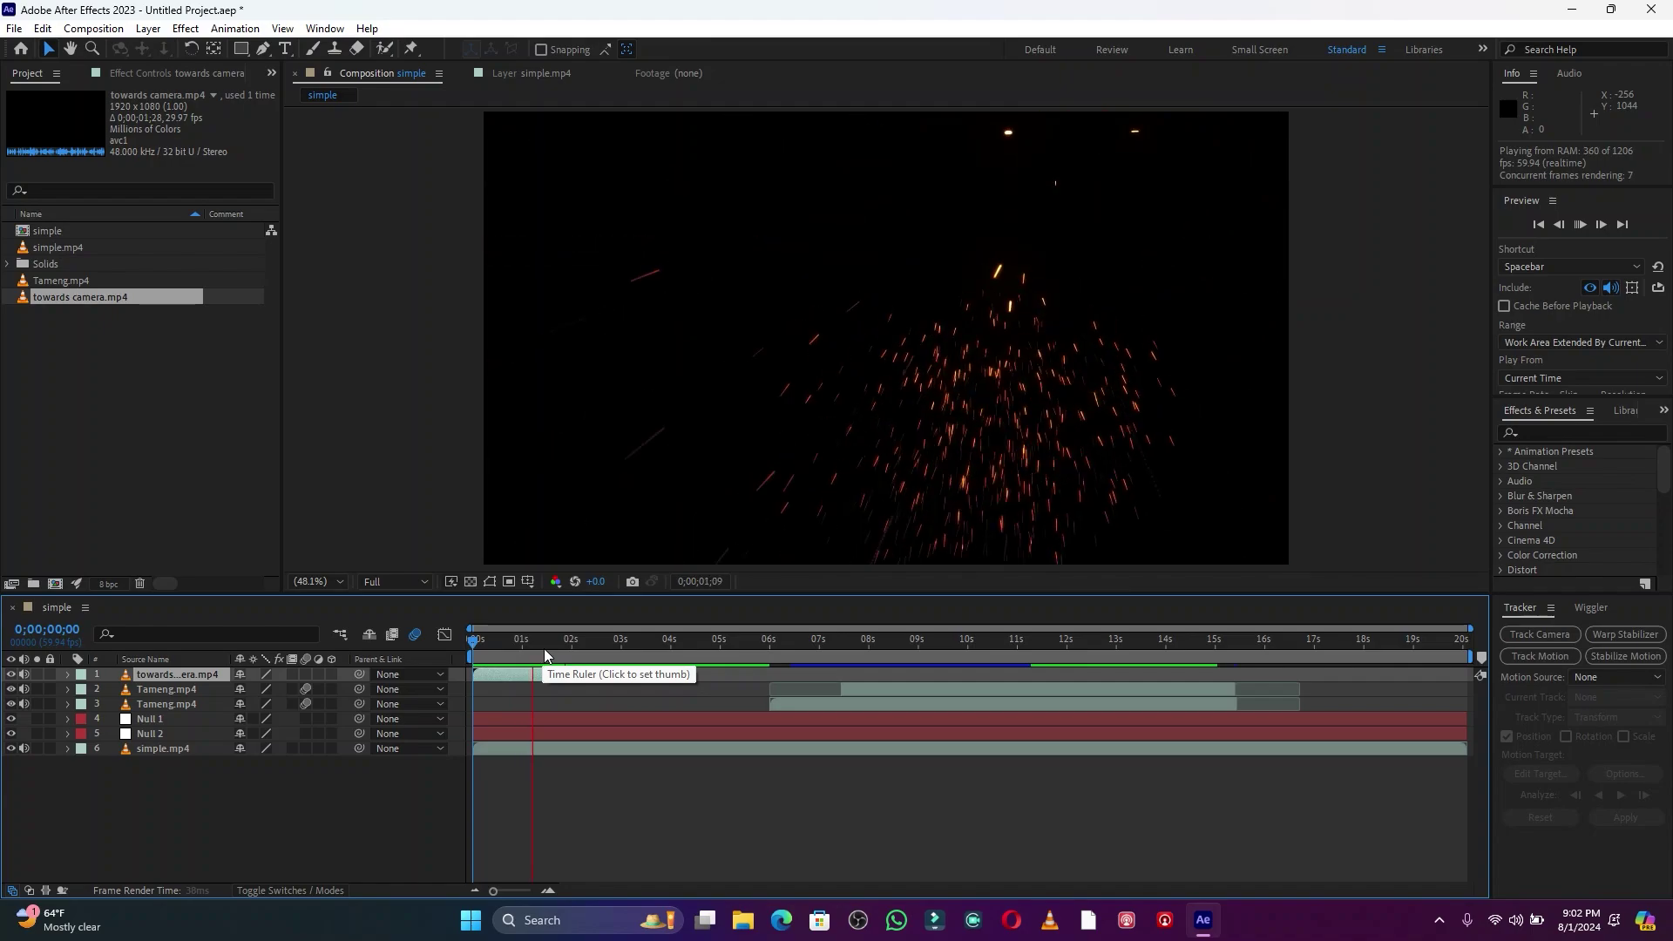
{"action": "left_click_drag", "start_coordinate": [547, 647], "coordinate": [511, 645]}
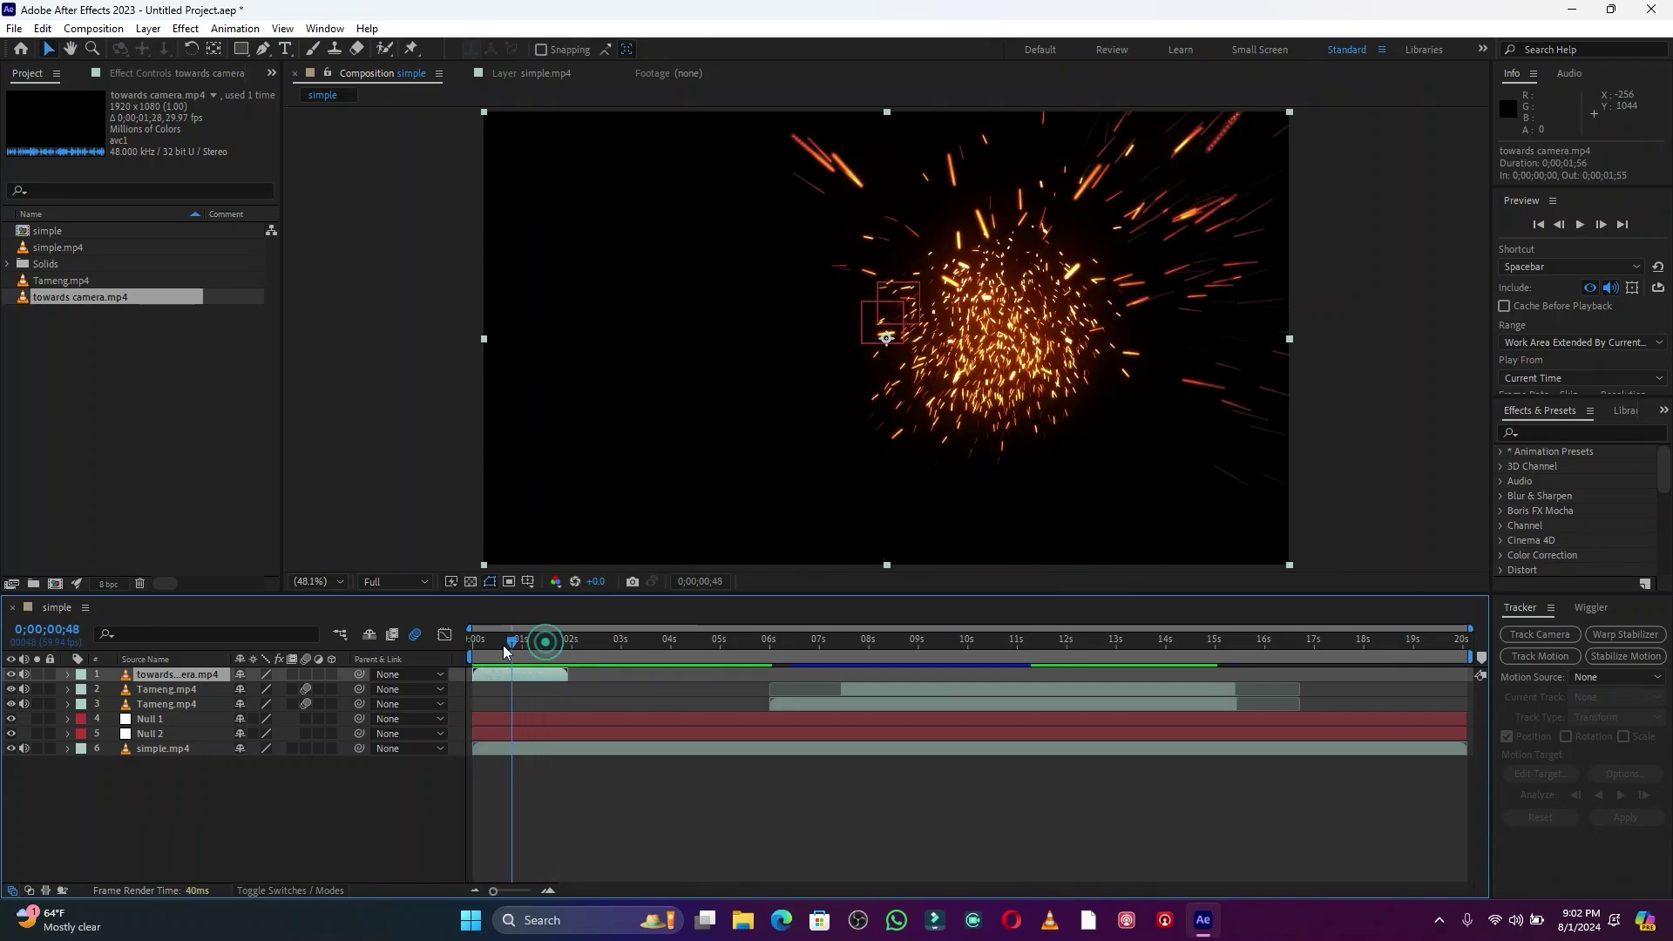
- Set the towards camera.mp4 layer's blending mode to Screen and shift the layer to start at 0;00;02;06
{"action": "left_click", "coordinate": [293, 891]}
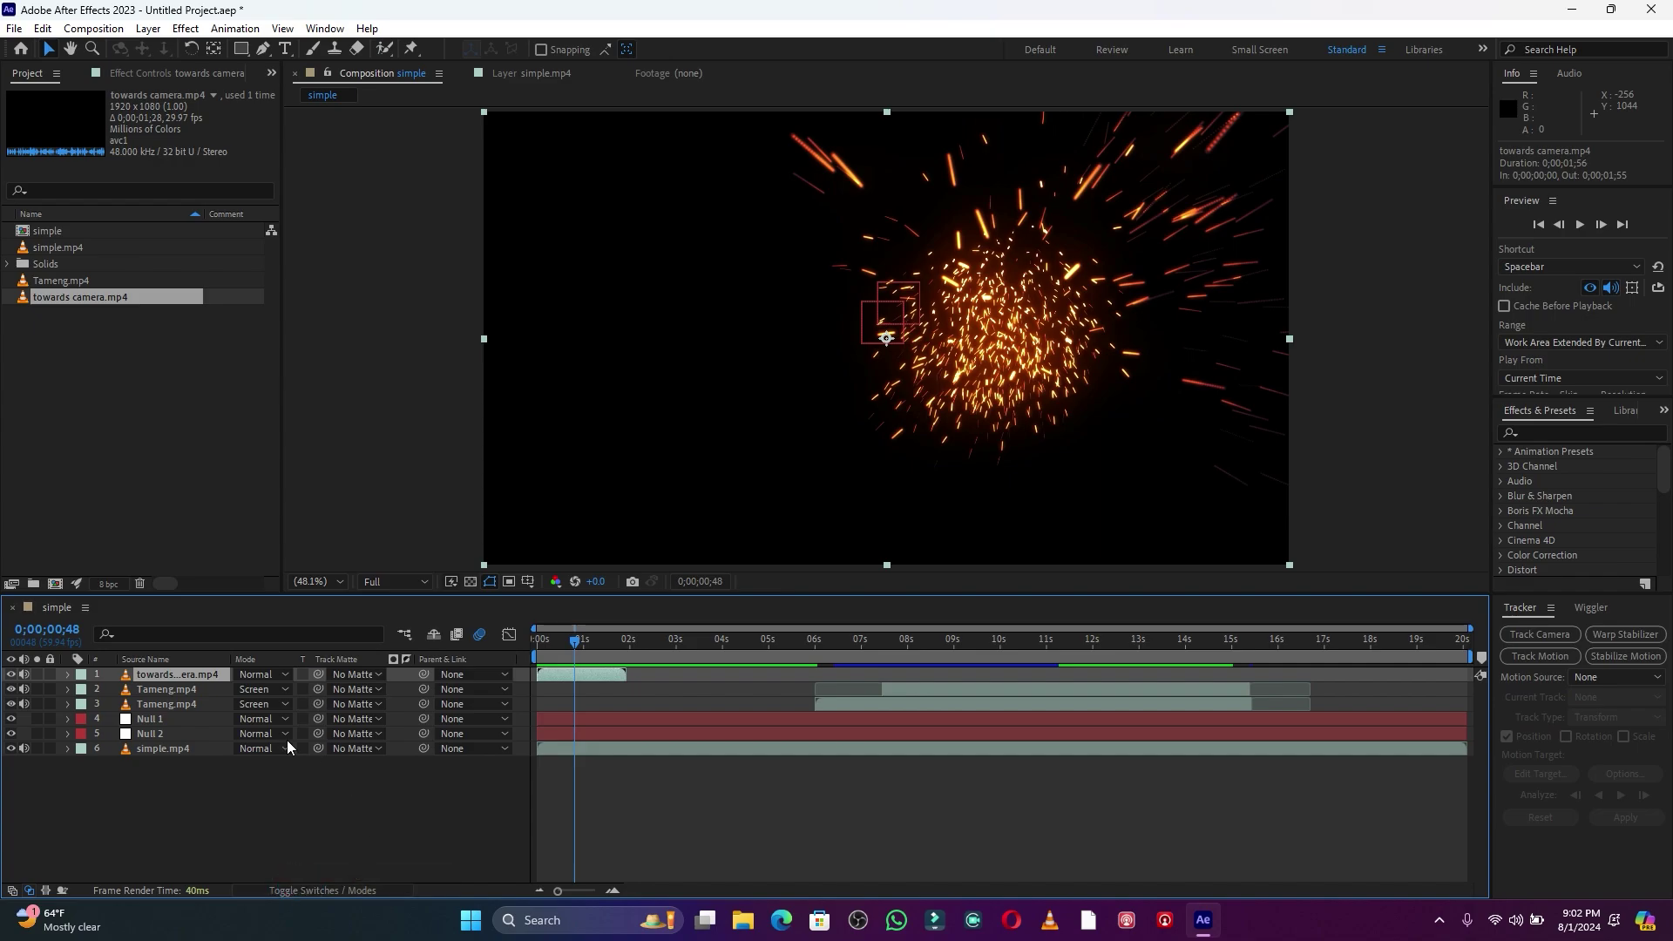
{"action": "left_click", "coordinate": [256, 677]}
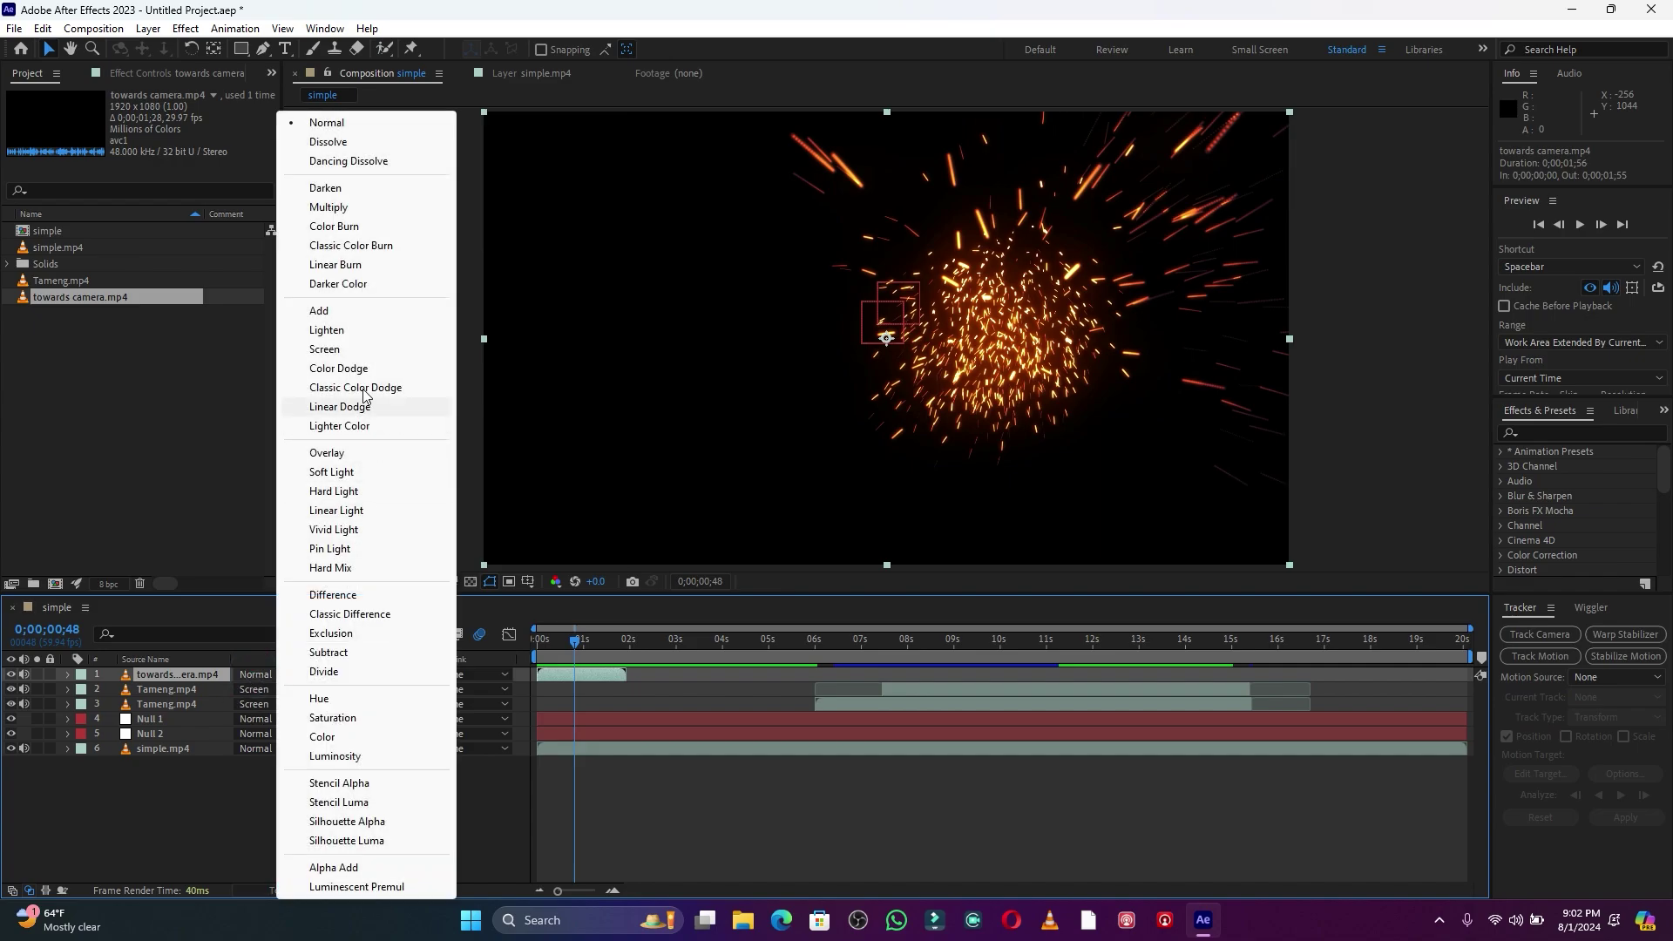
{"action": "left_click", "coordinate": [340, 349]}
{"action": "left_click_drag", "start_coordinate": [576, 644], "coordinate": [676, 681]}
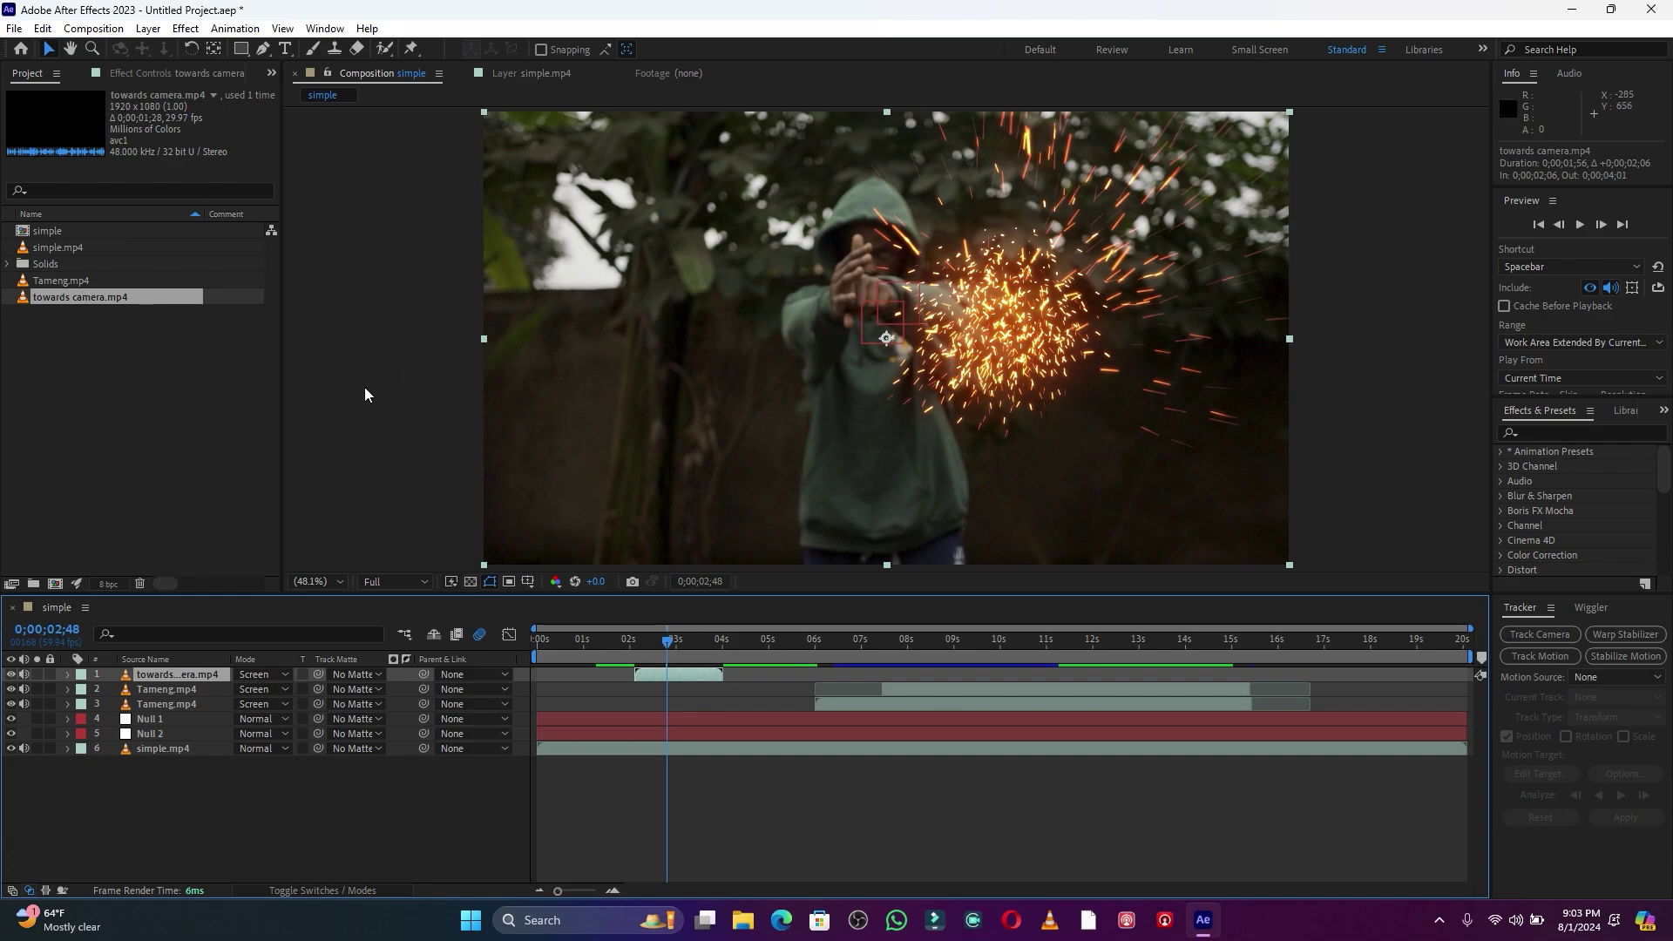
- Reveal the towards camera.mp4 layer's scale, keep it at 100%, and move the sparks over the man's hands to position 700.4, 496.4
{"action": "key", "text": "s"}
{"action": "left_click", "coordinate": [256, 689]}
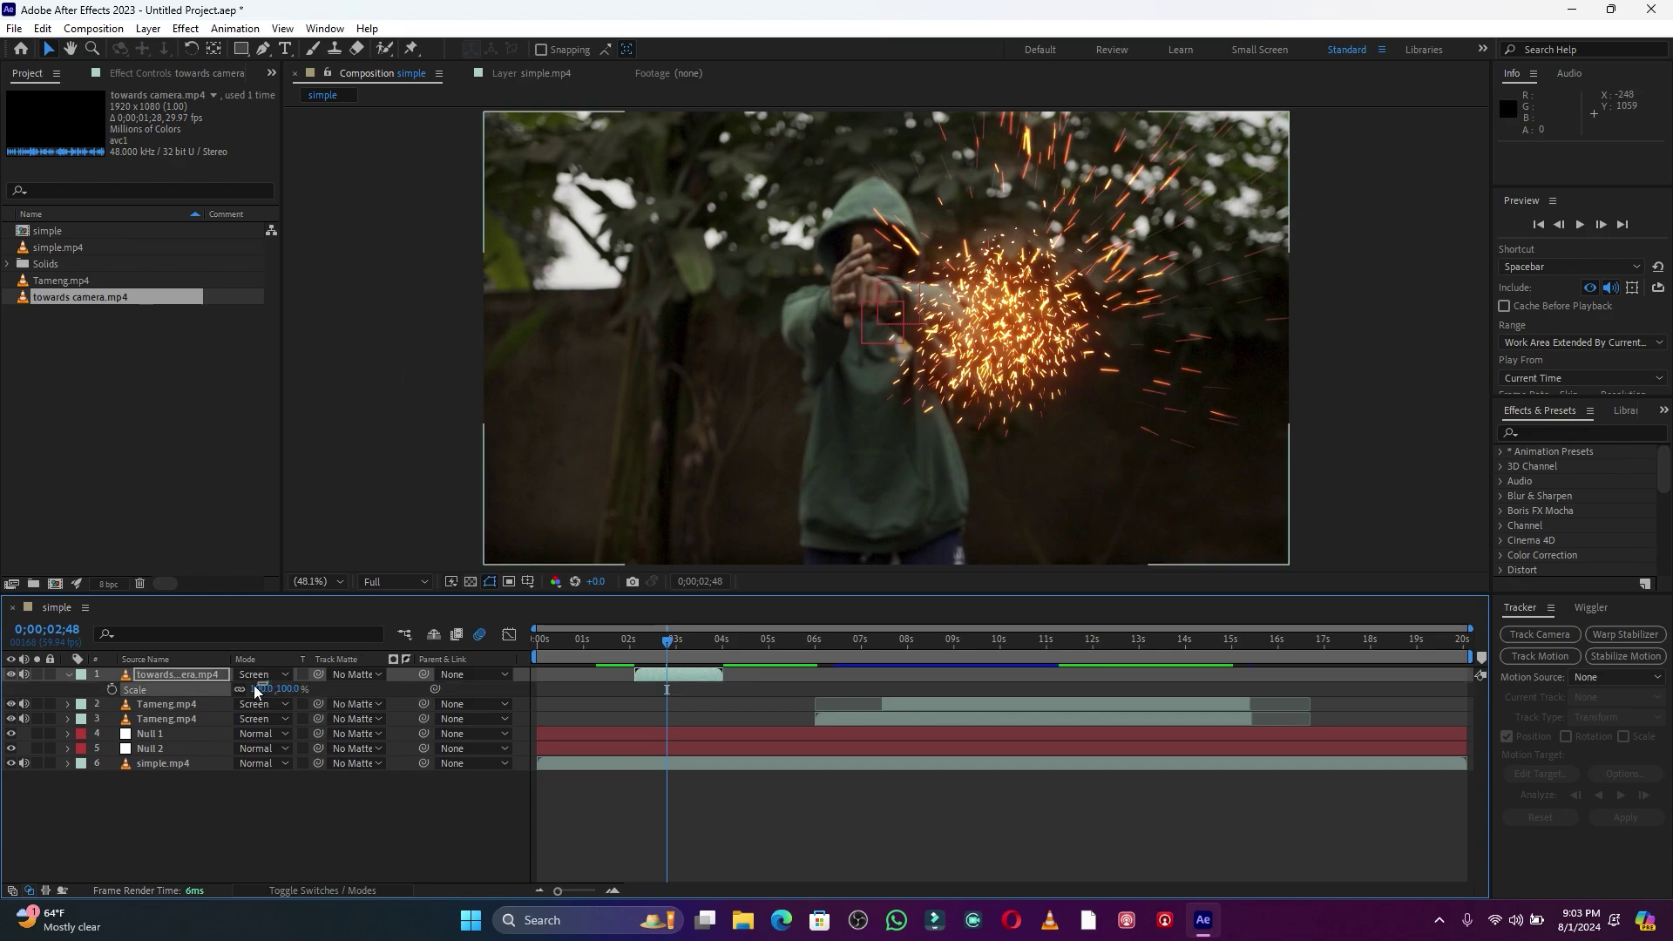
{"action": "mouse_move", "coordinate": [267, 689]}
{"action": "left_mouse_down"}
{"action": "mouse_move", "coordinate": [231, 689]}
{"action": "mouse_move", "coordinate": [264, 690]}
{"action": "left_mouse_up"}
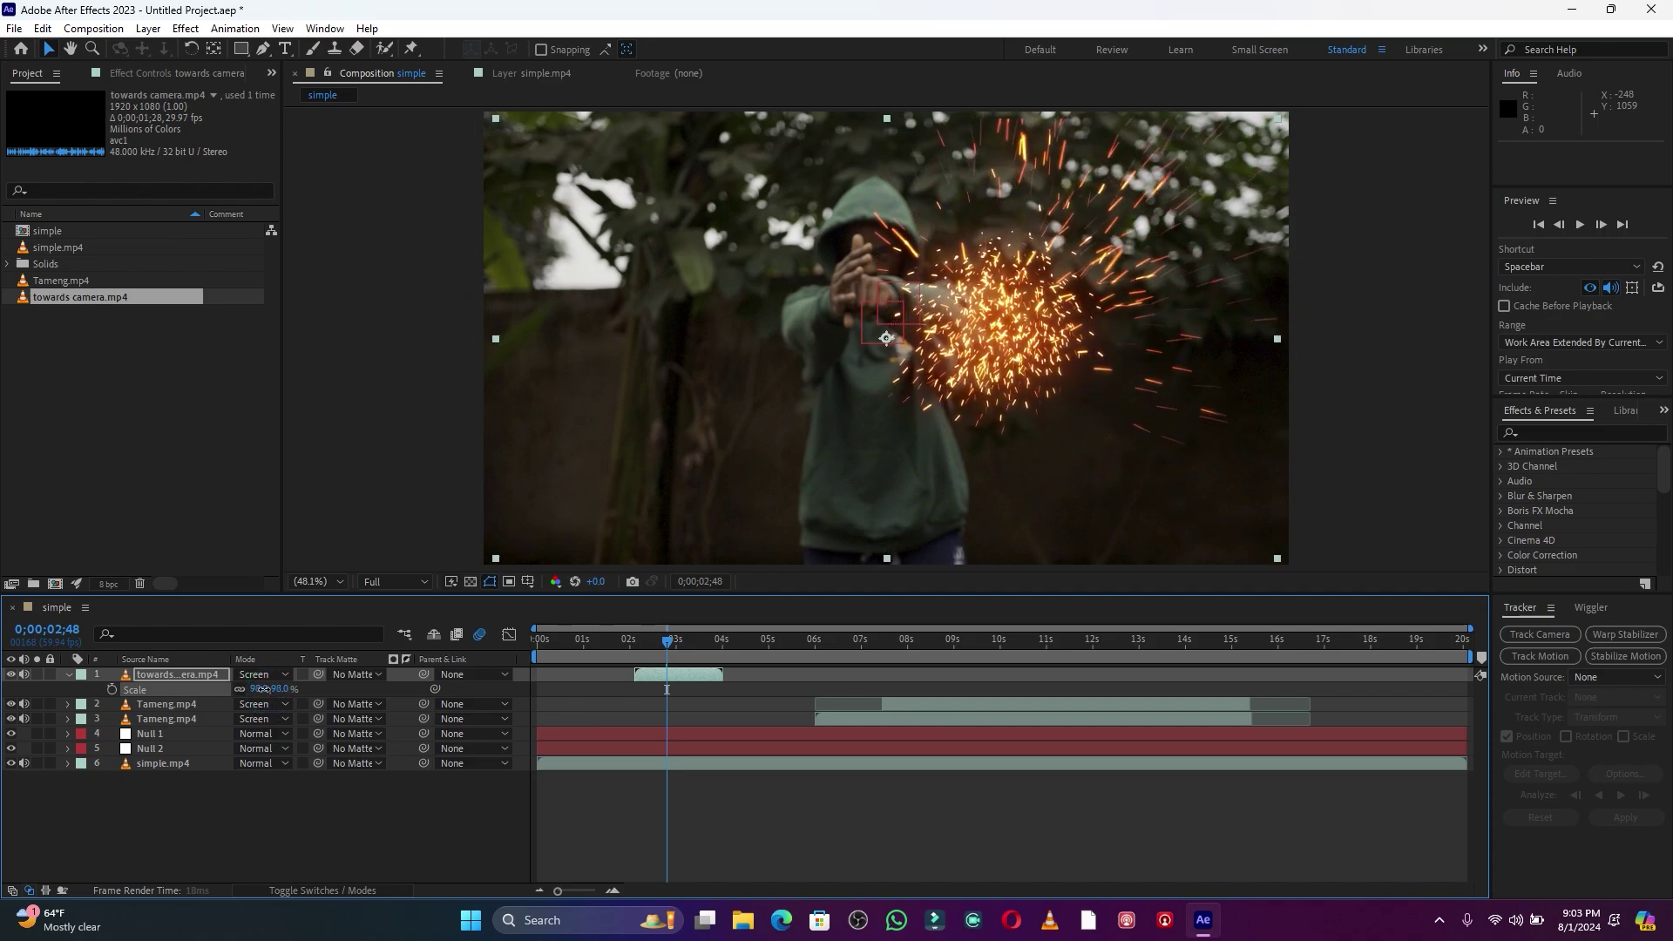
{"action": "left_click_drag", "start_coordinate": [1034, 399], "coordinate": [925, 381]}
- Play the repositioned sparks from 0;00;02;06, replay the burst a few times, and stop at 0;00;03;08
{"action": "left_click", "coordinate": [635, 641]}
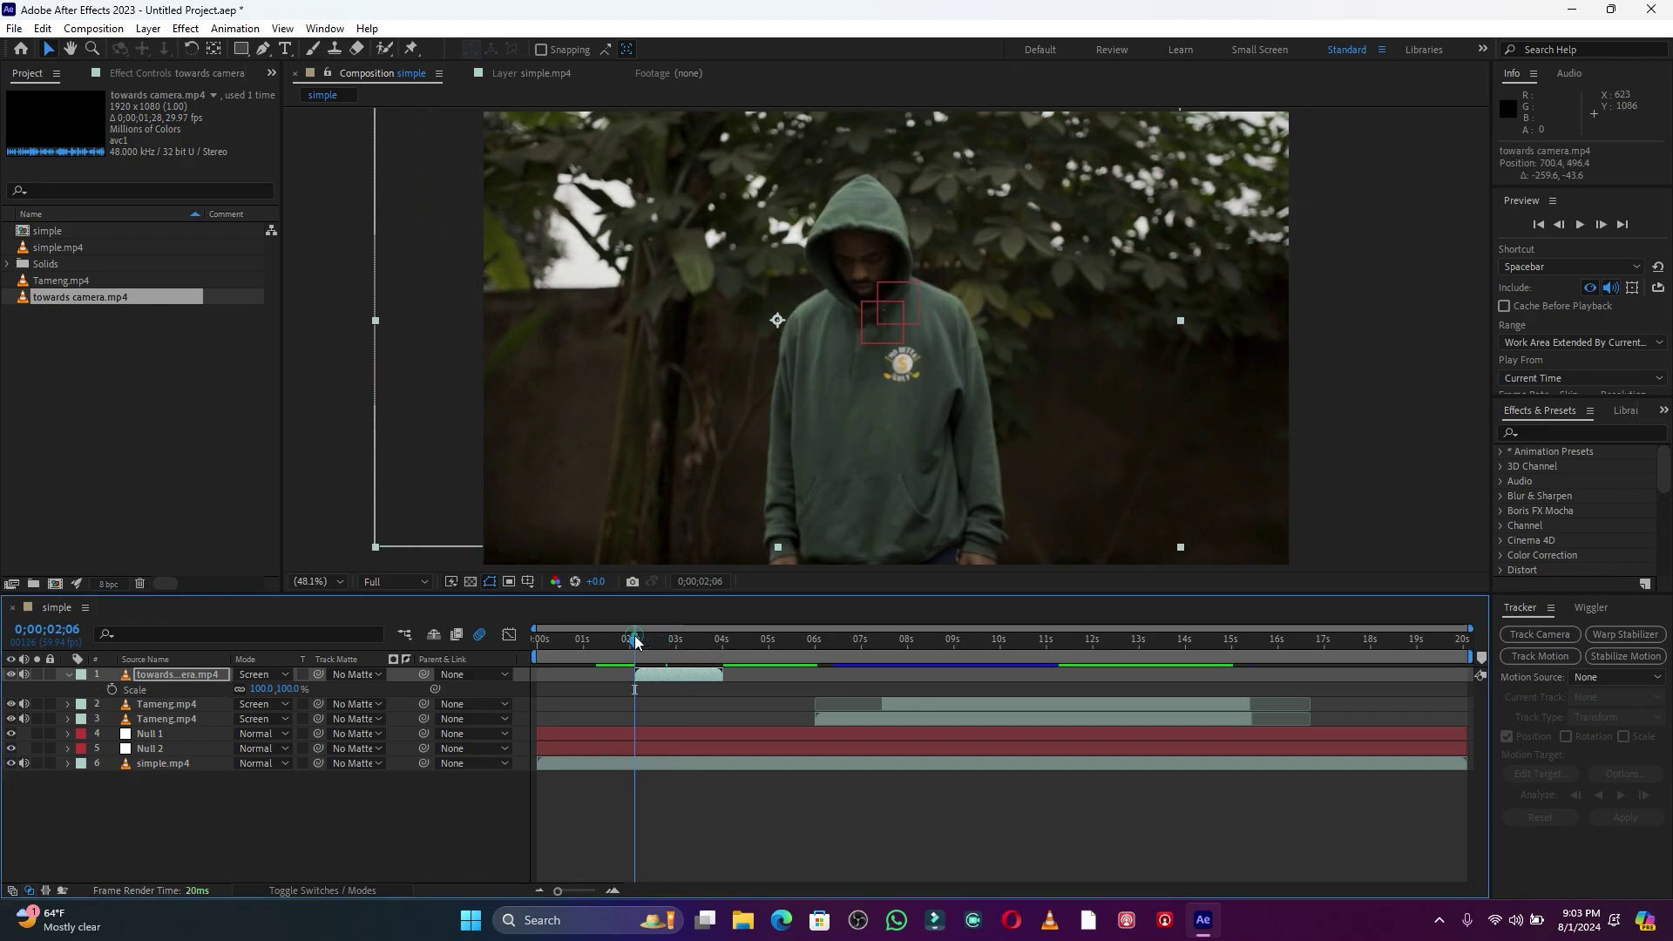
{"action": "key", "text": "space"}
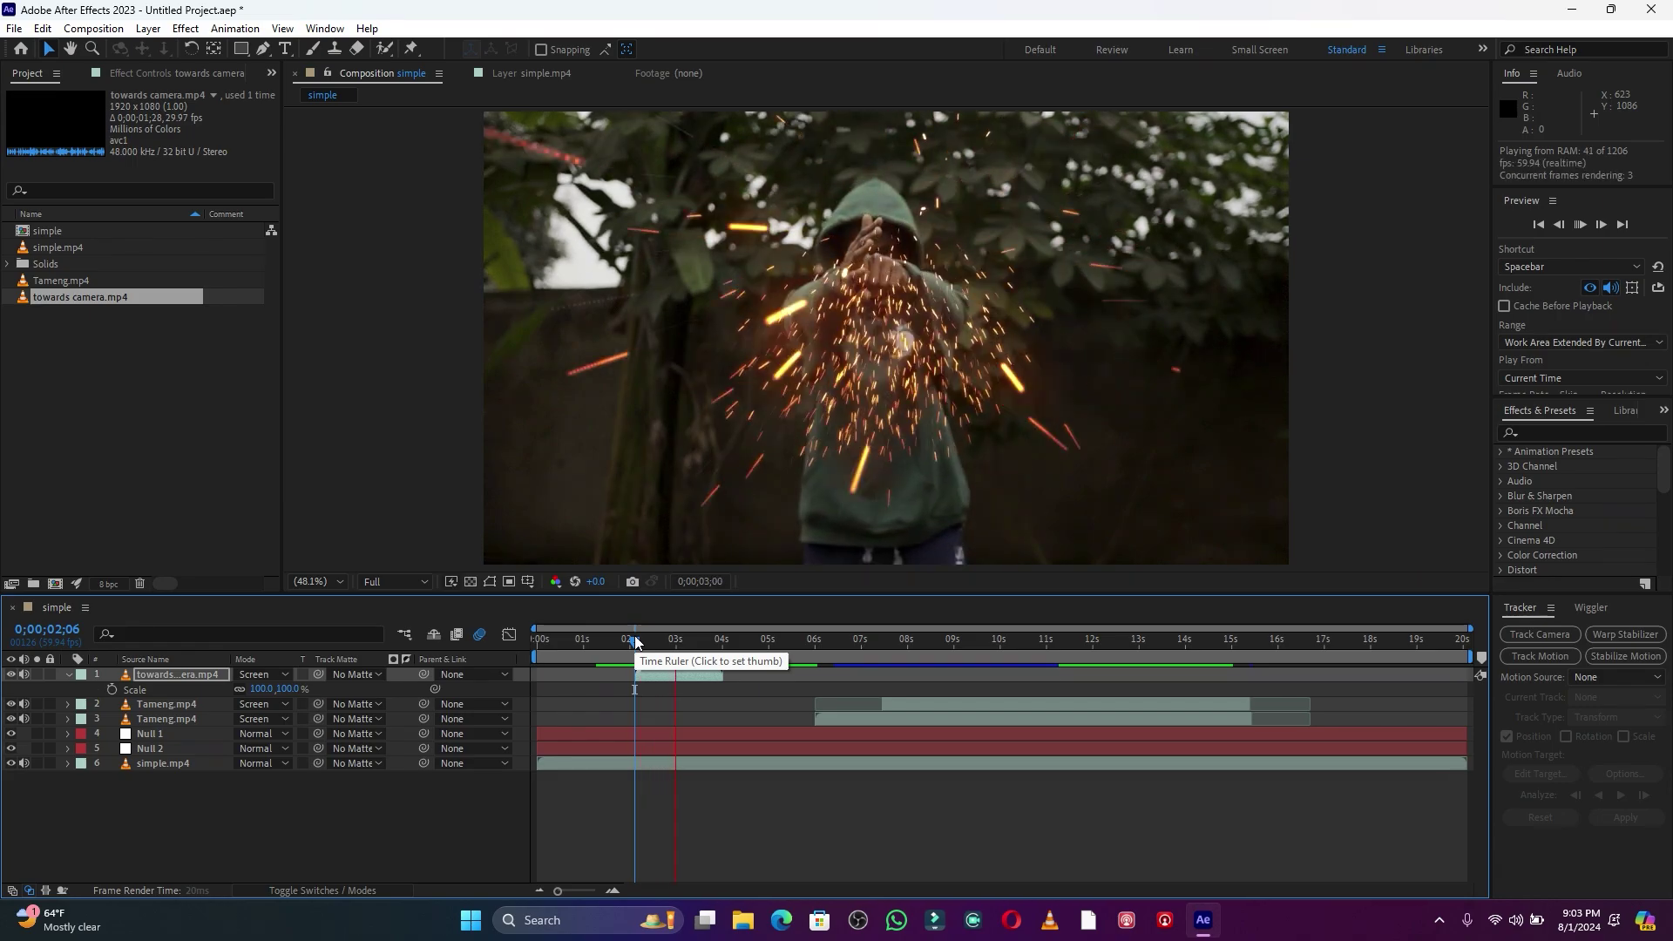
{"action": "key", "text": "space"}
{"action": "left_click", "coordinate": [654, 659]}
{"action": "key", "text": "space"}
{"action": "key", "text": "space"}
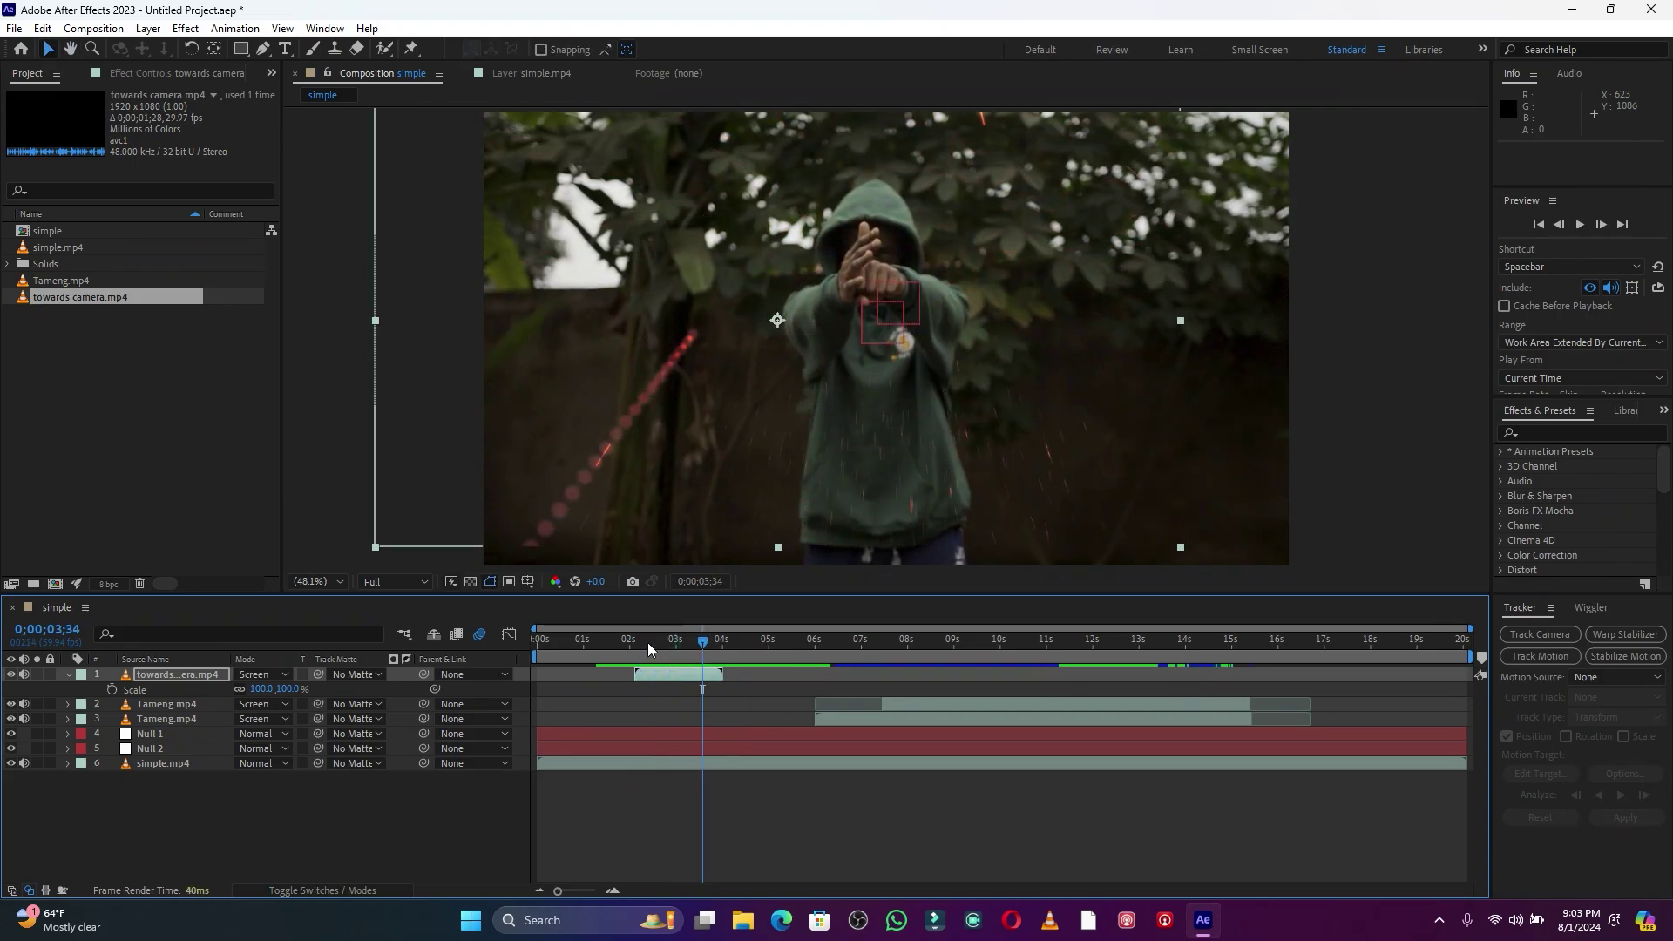
{"action": "left_click", "coordinate": [647, 645]}
{"action": "key", "text": "space"}
{"action": "key", "text": "space"}
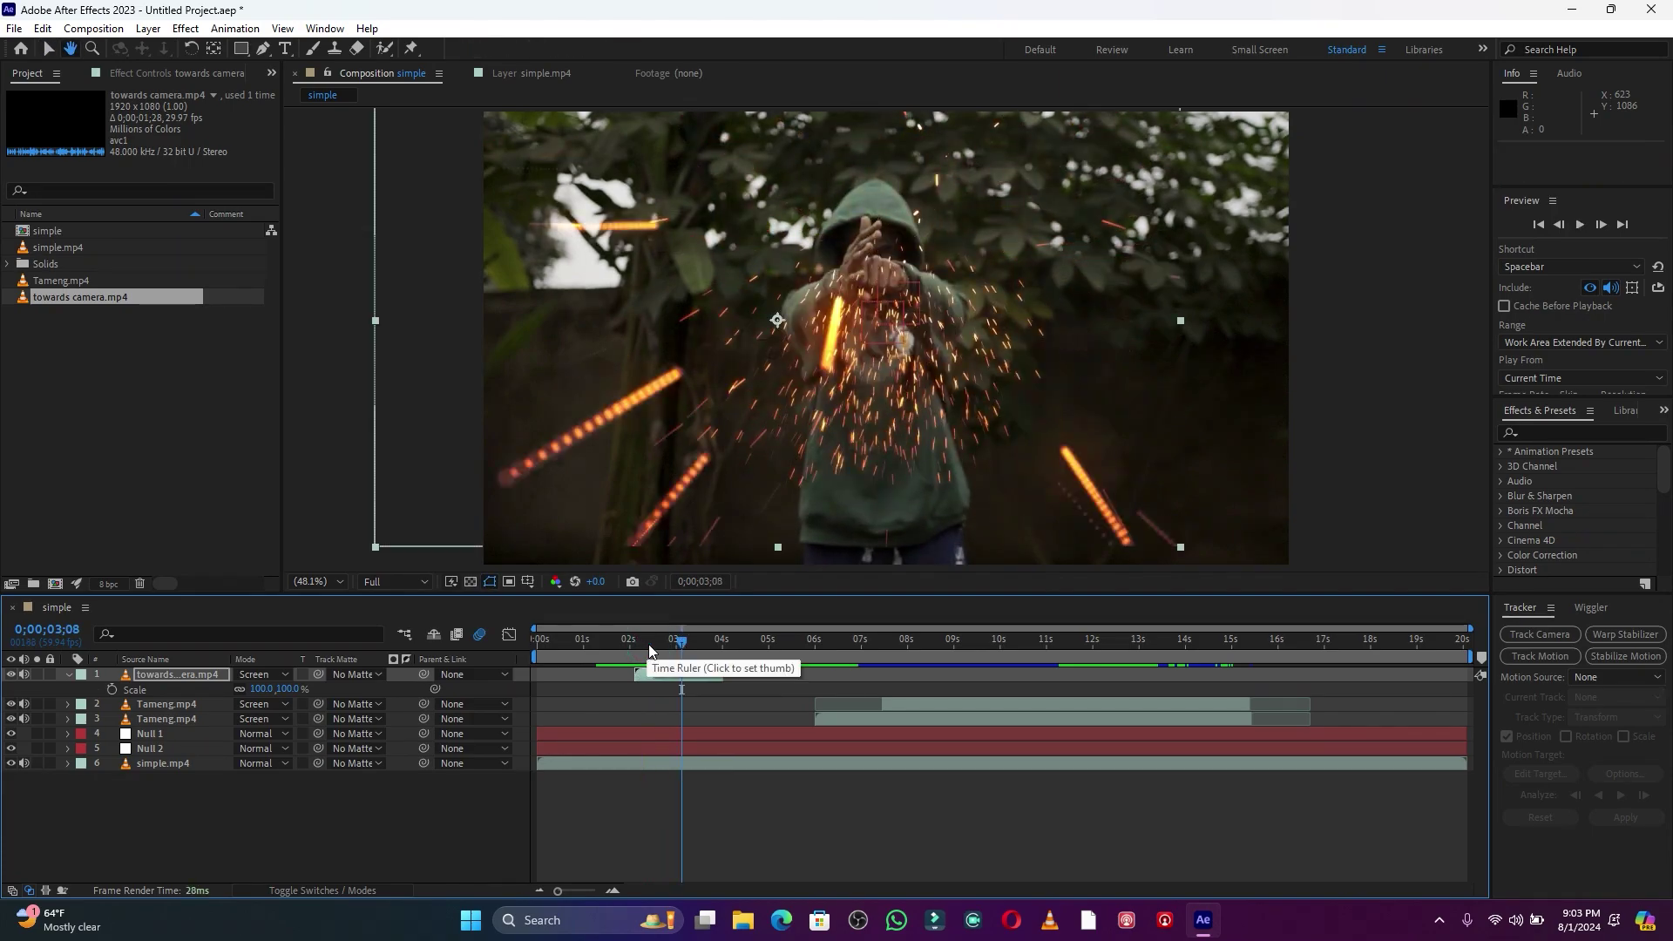
- Time-stretch the towards camera.mp4 layer to a duration of 0;00;00;56 and shift it to start at 0;00;02;49
{"action": "left_click", "coordinate": [671, 676]}
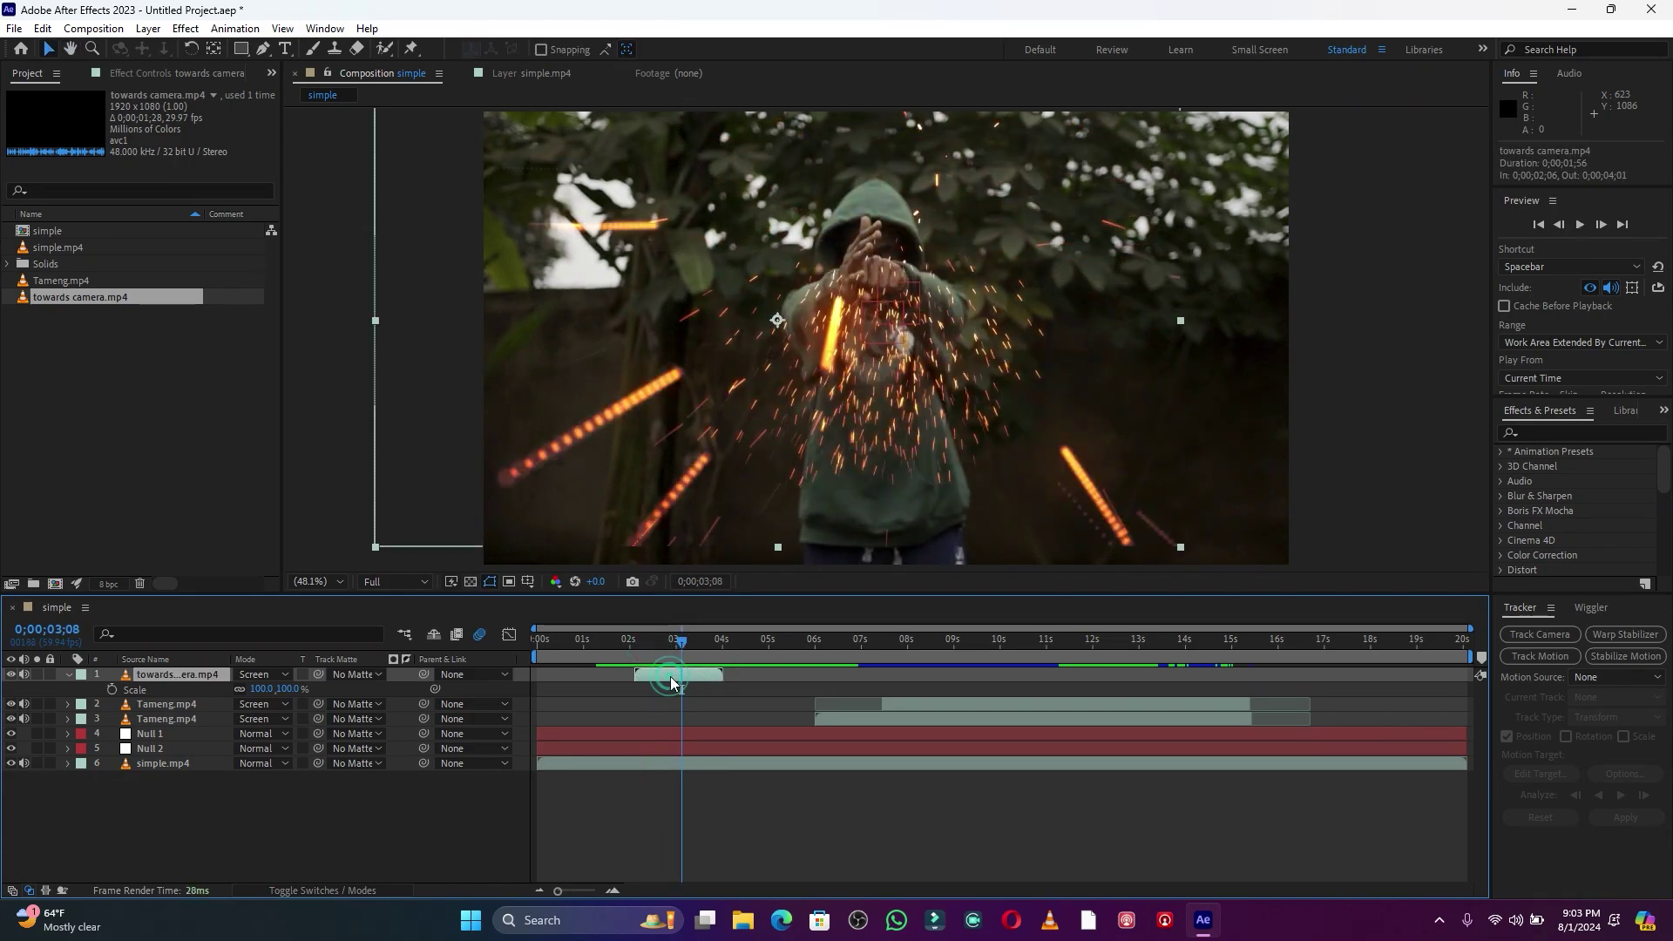
{"action": "right_click", "coordinate": [671, 682]}
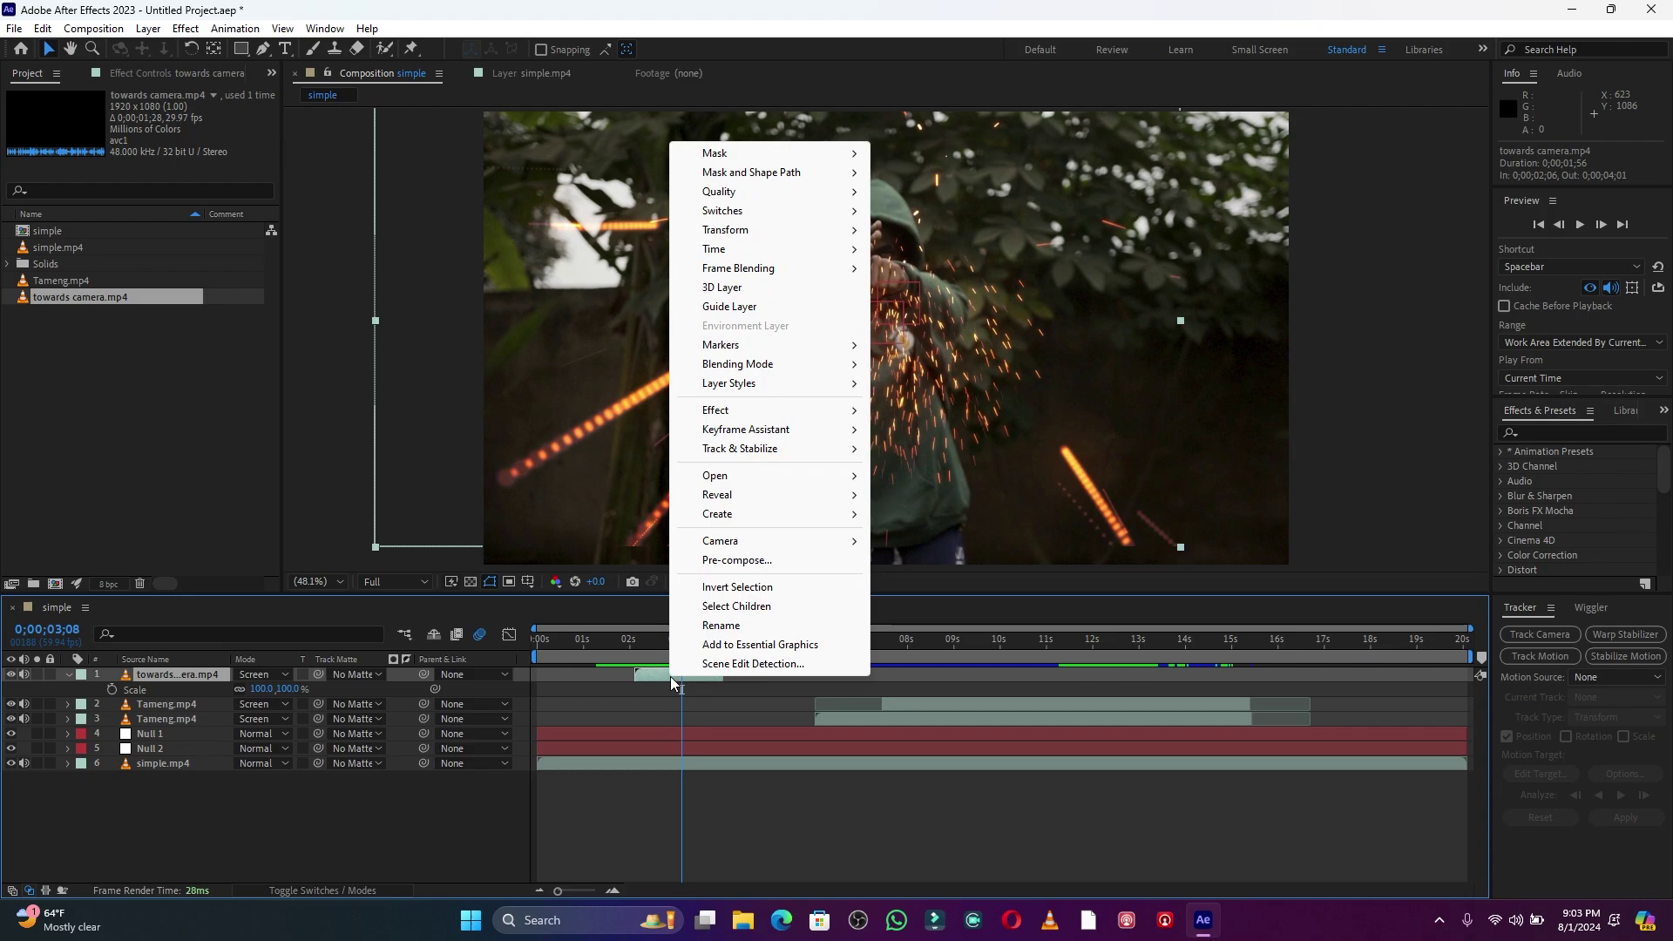
{"action": "left_click", "coordinate": [730, 250]}
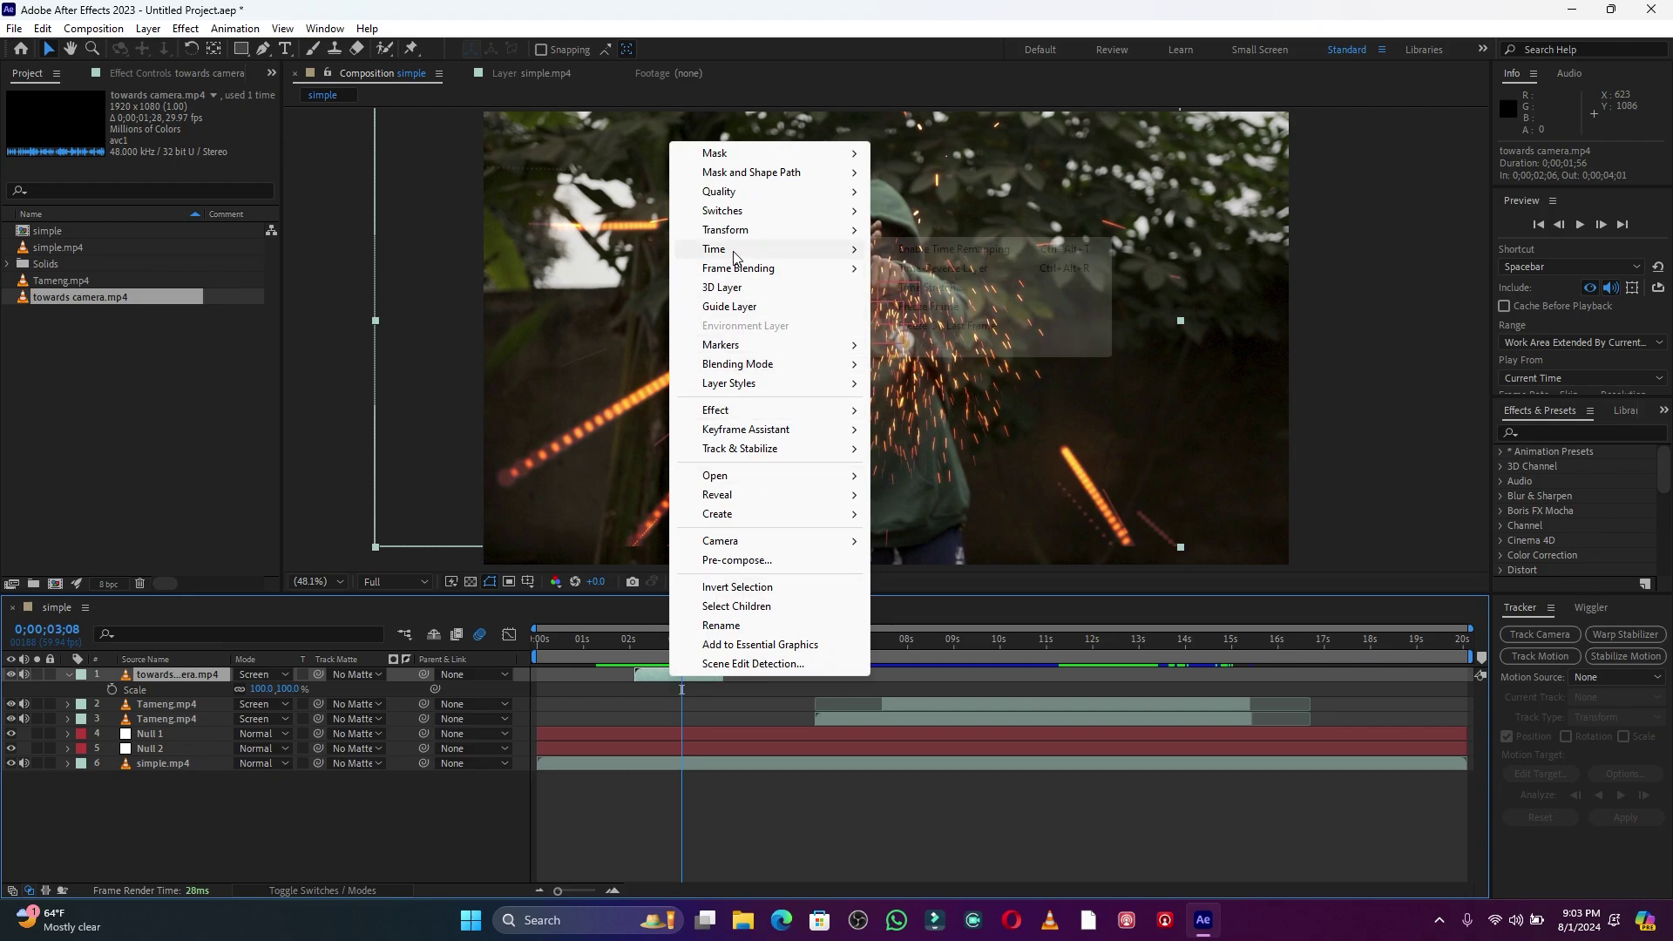
{"action": "left_click", "coordinate": [930, 288]}
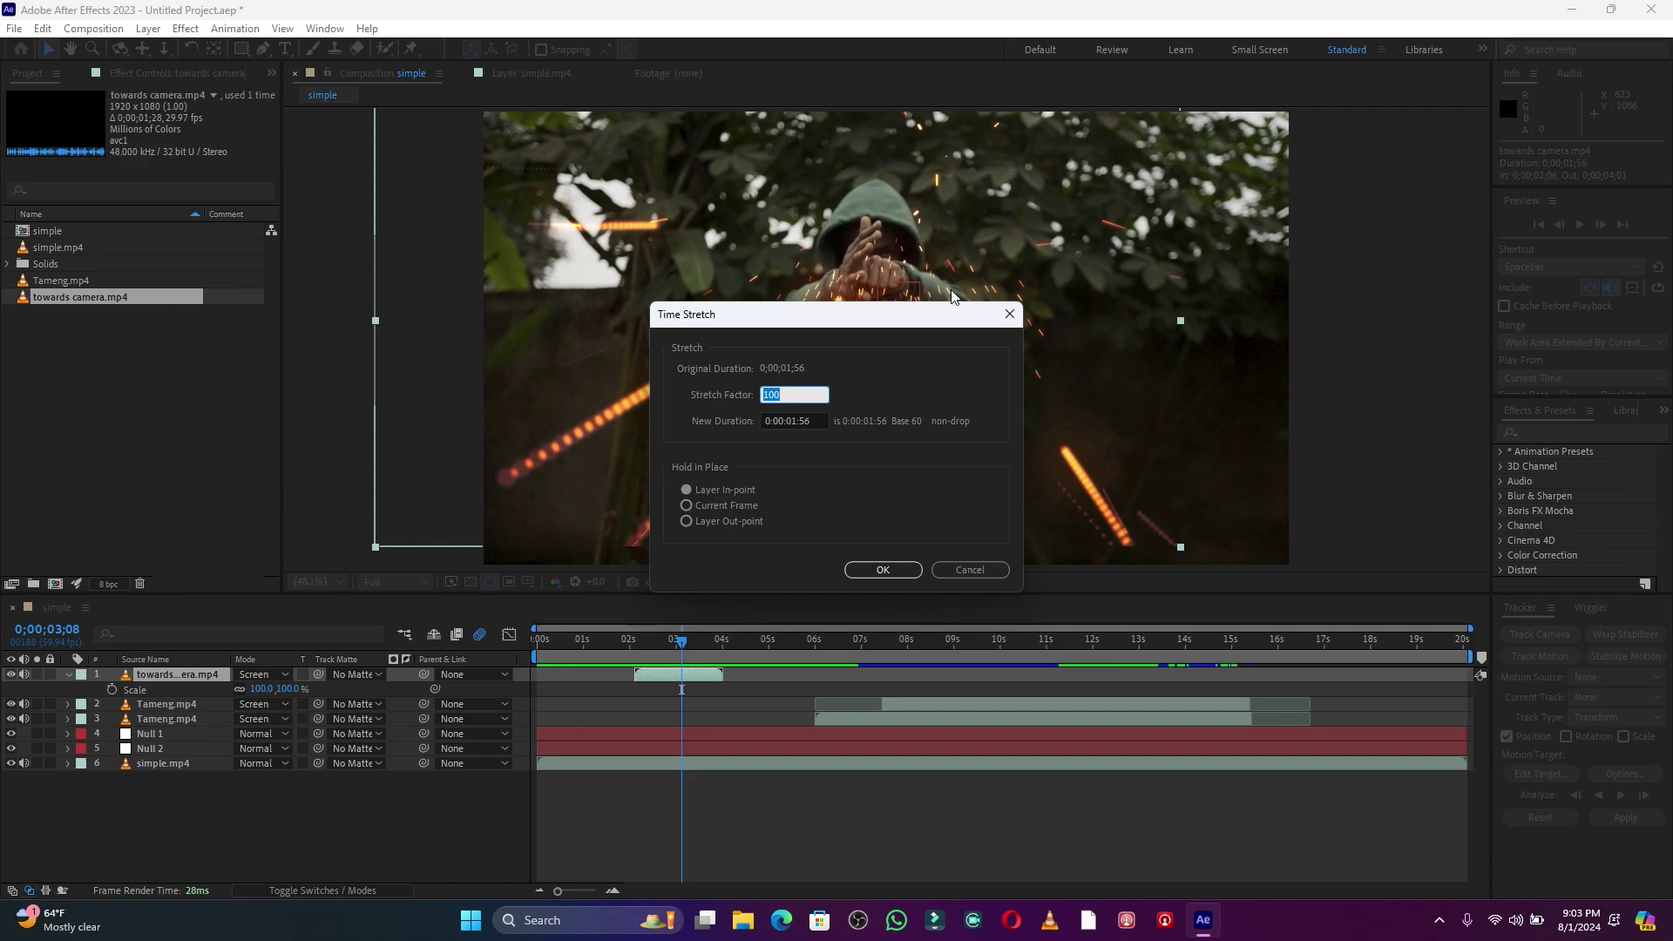
{"action": "left_click", "coordinate": [795, 422]}
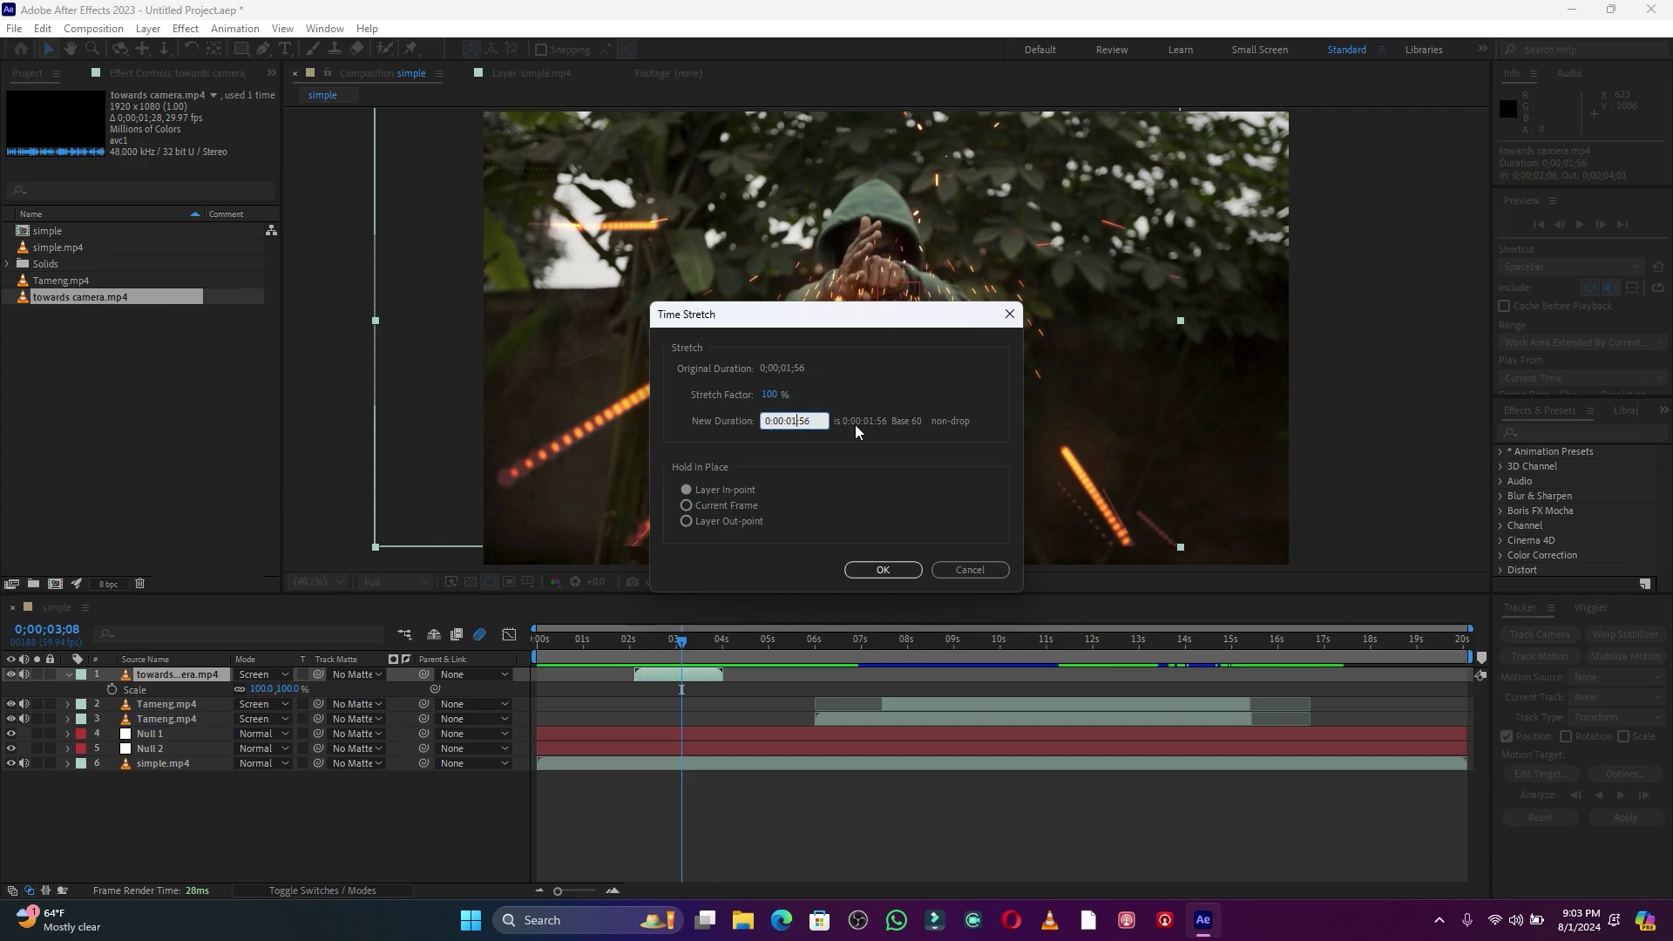
{"action": "key", "text": "BackSpace"}
{"action": "key", "text": "BackSpace"}
{"action": "left_click", "coordinate": [883, 569]}
{"action": "left_click_drag", "start_coordinate": [654, 677], "coordinate": [686, 682]}
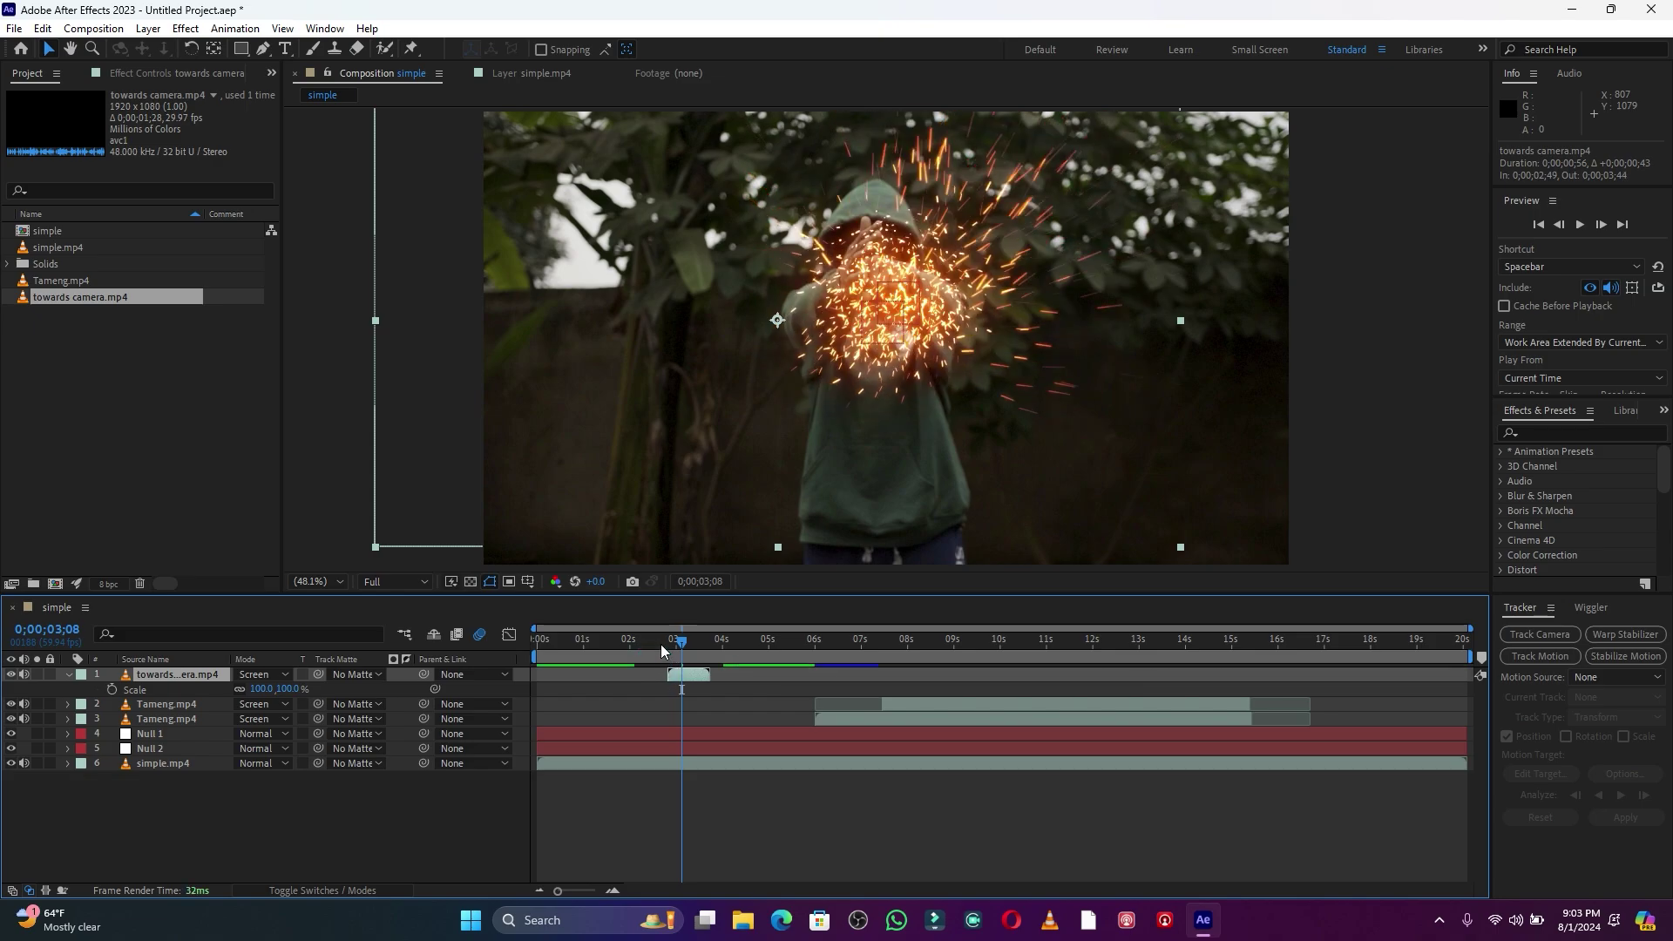
- Play the shortened sparks burst from 0;00;02;40 and again from 0;00;02;23 to check its timing
{"action": "left_click", "coordinate": [661, 645]}
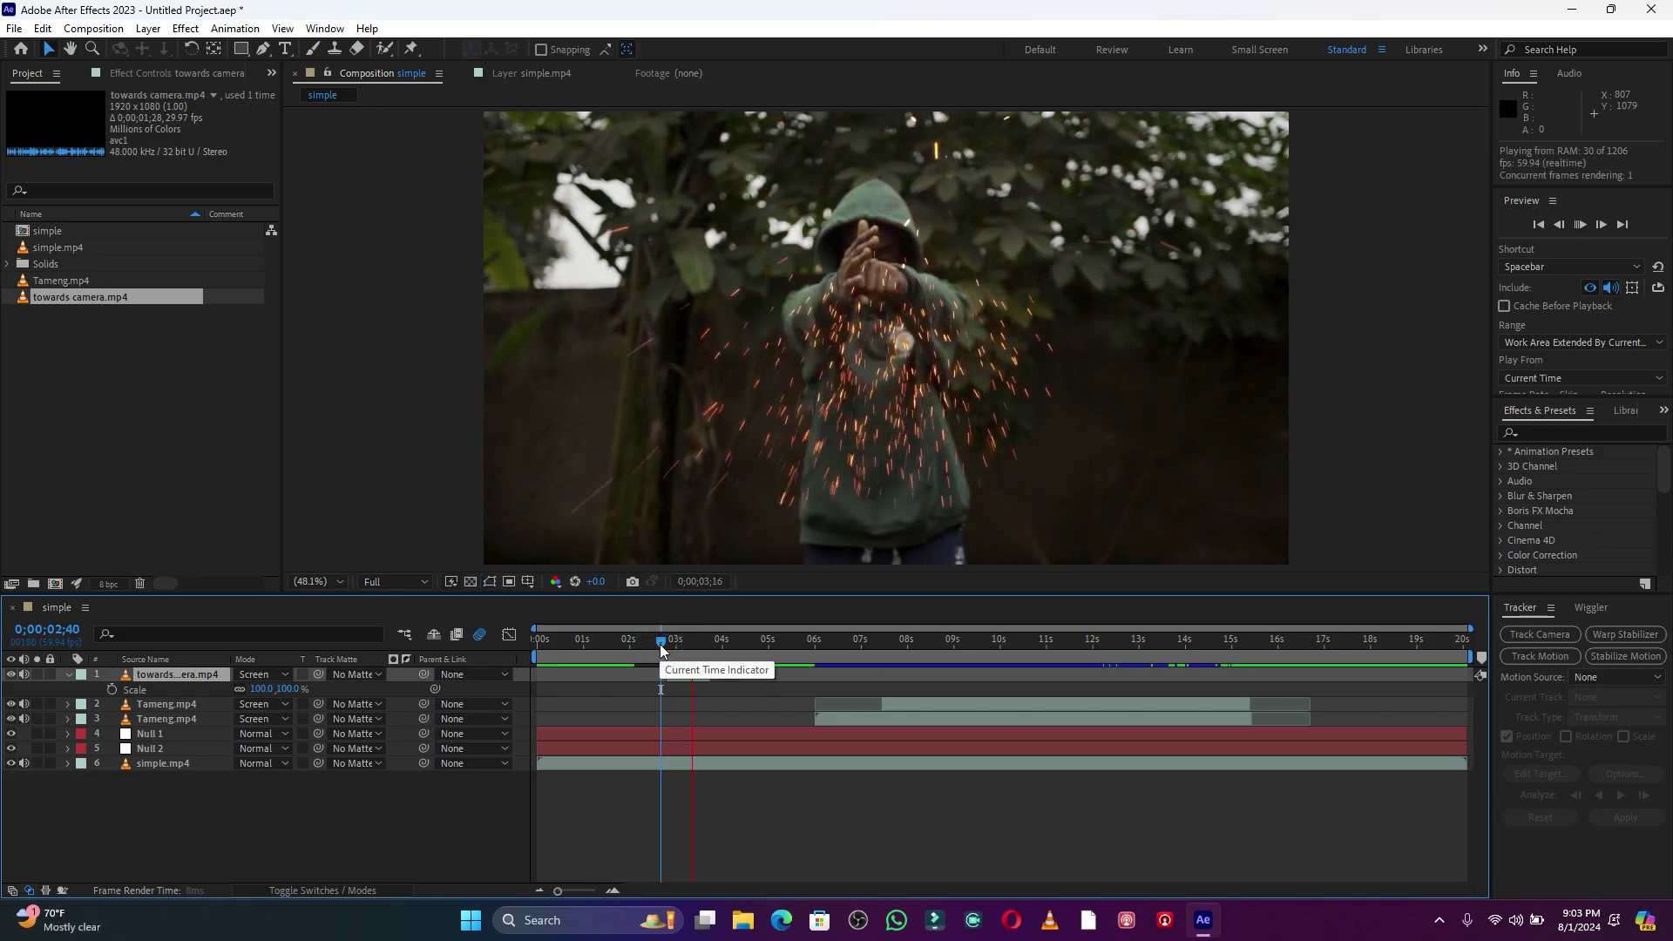
{"action": "left_click", "coordinate": [648, 646]}
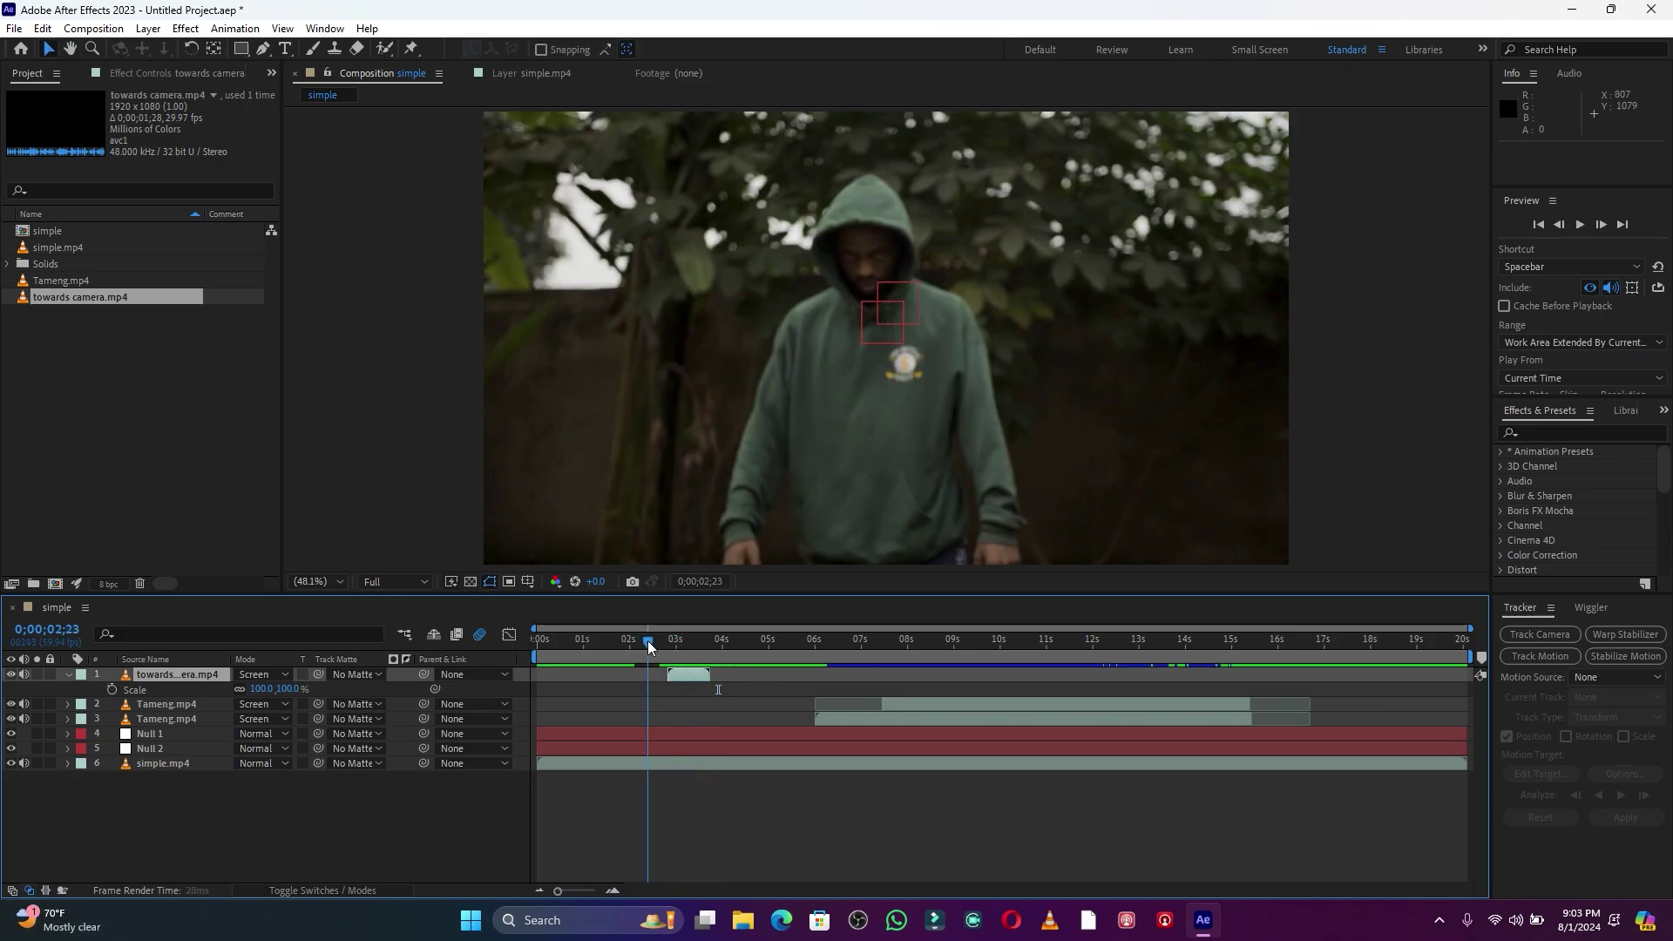
{"action": "key", "text": "space"}
- At 0;00;02;58, set the towards camera.mp4 layer's position to 646.4, 397.4 so the burst sits on the man's hands
{"action": "left_click", "coordinate": [697, 679]}
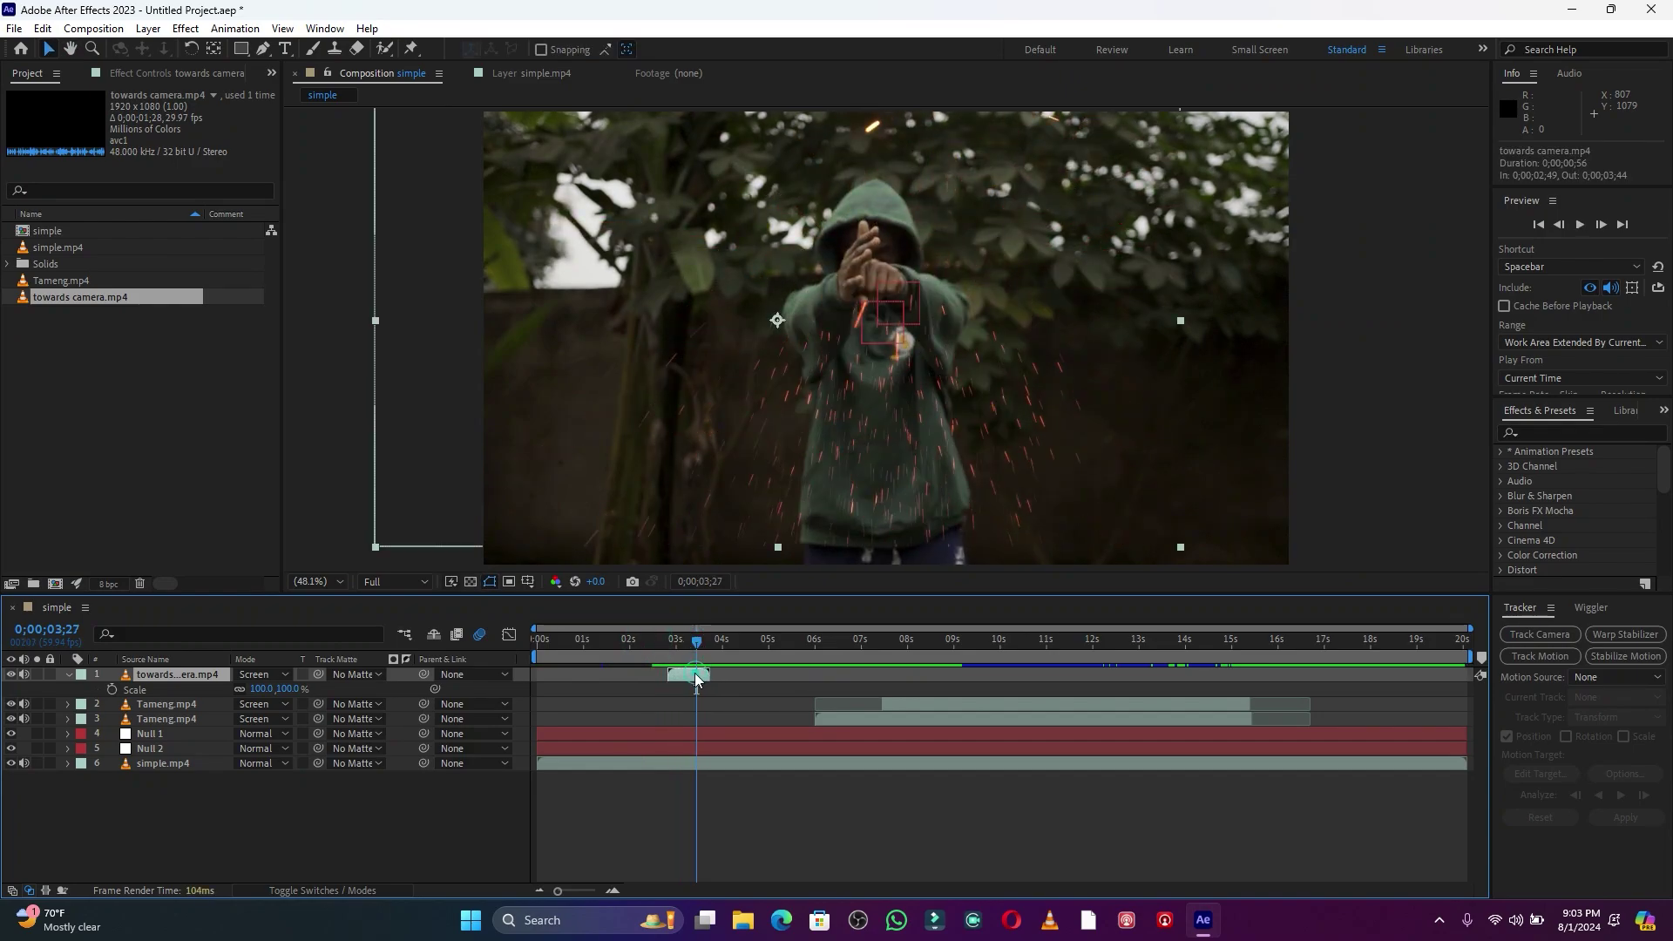
{"action": "left_click_drag", "start_coordinate": [694, 631], "coordinate": [675, 659]}
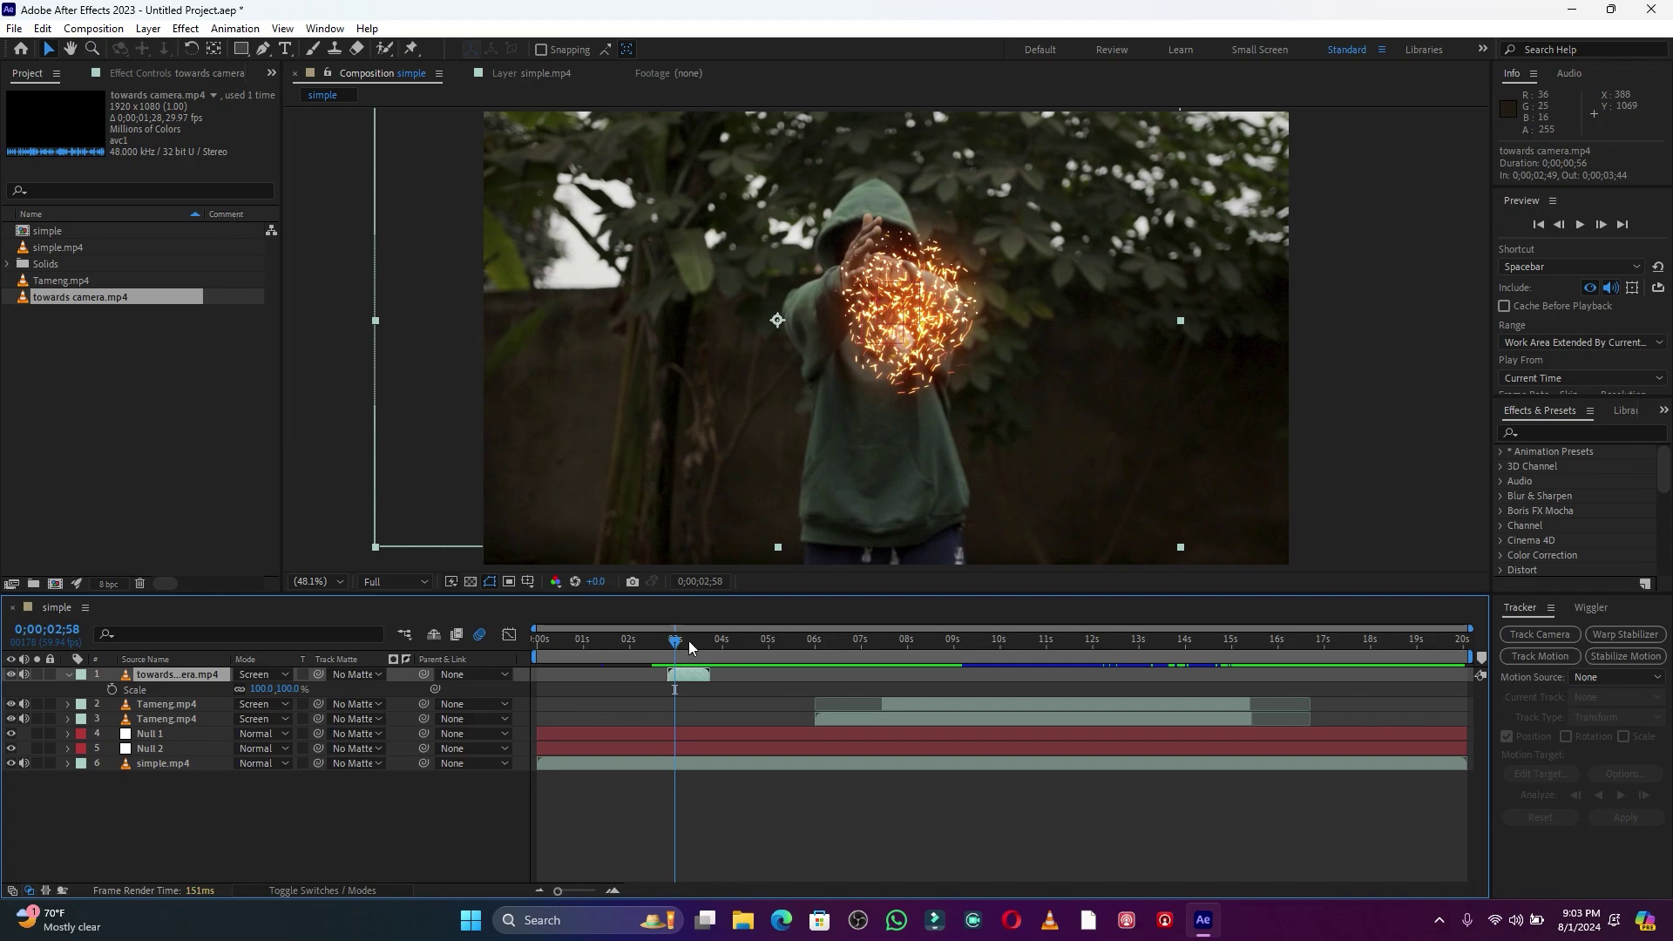
{"action": "left_click_drag", "start_coordinate": [268, 693], "coordinate": [195, 686]}
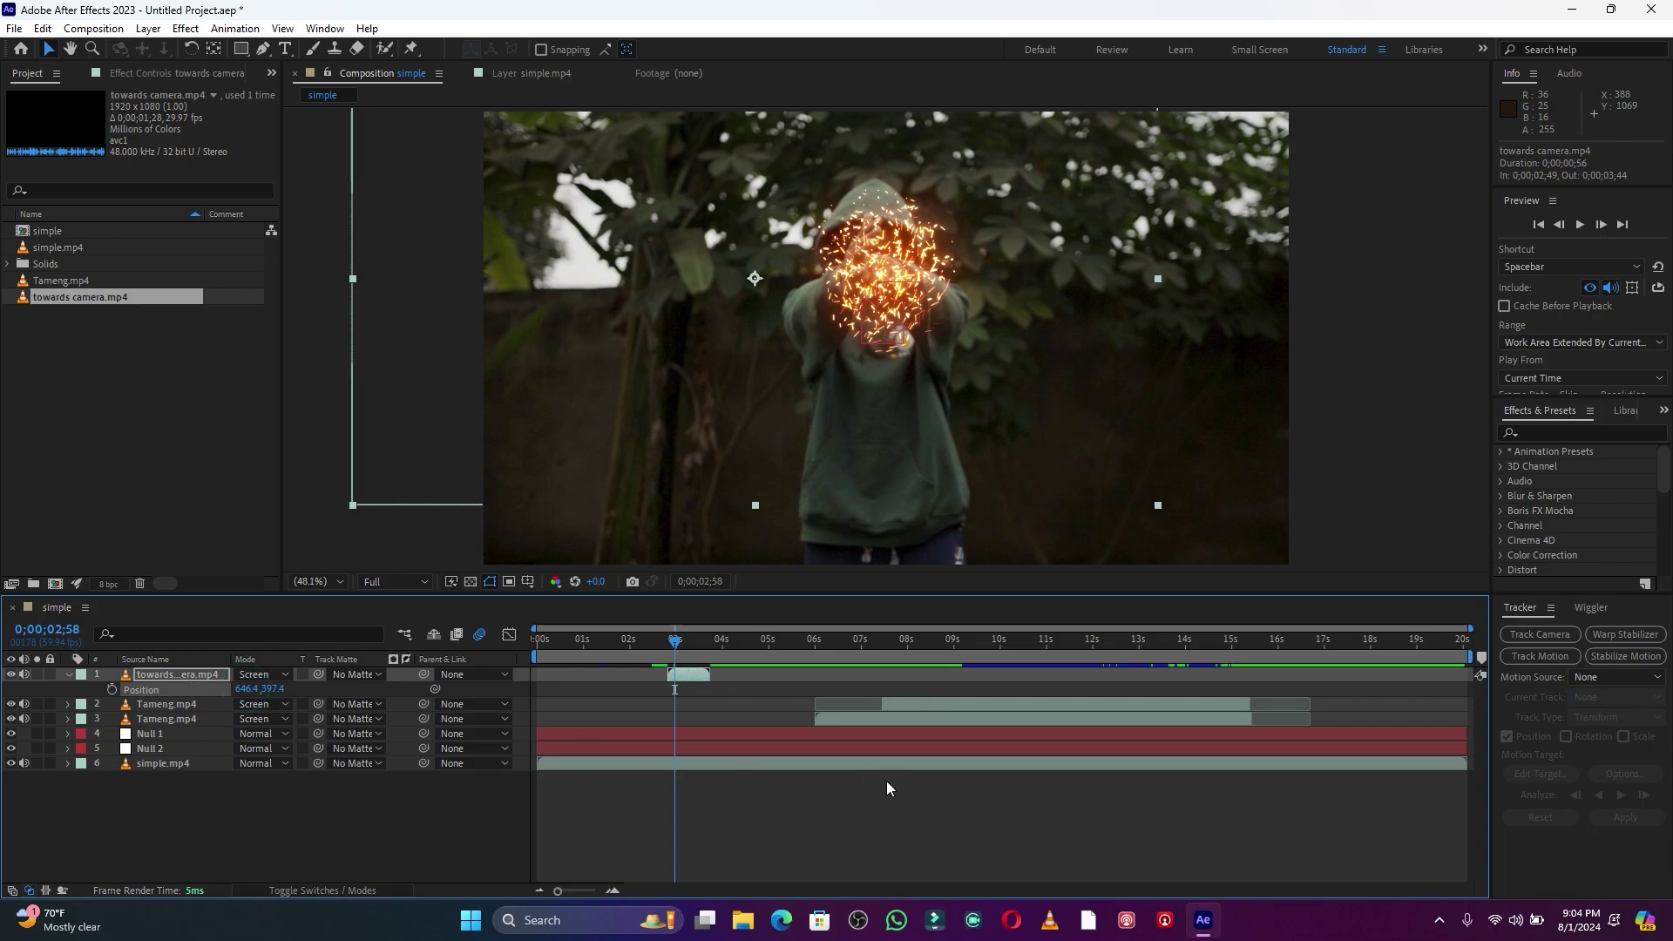
- Play the composition from 0;00;02;38 through the sparks burst and the hand shields to review the effect
{"action": "left_click", "coordinate": [659, 644]}
{"action": "key", "text": "space"}
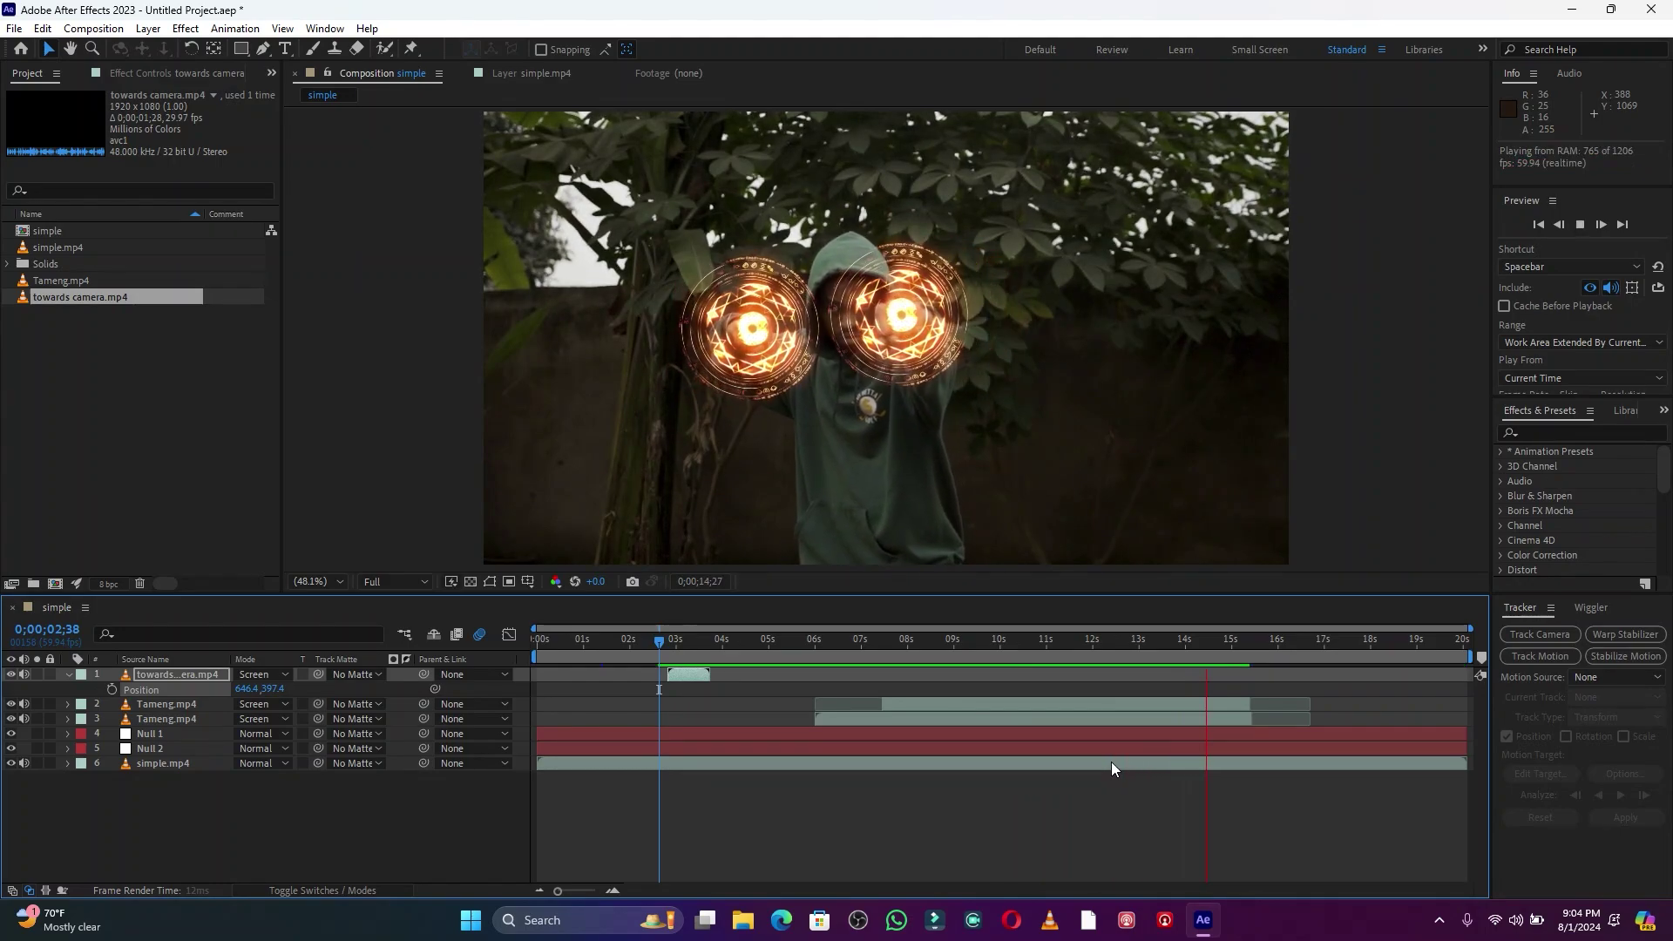
{"action": "key", "text": "space"}
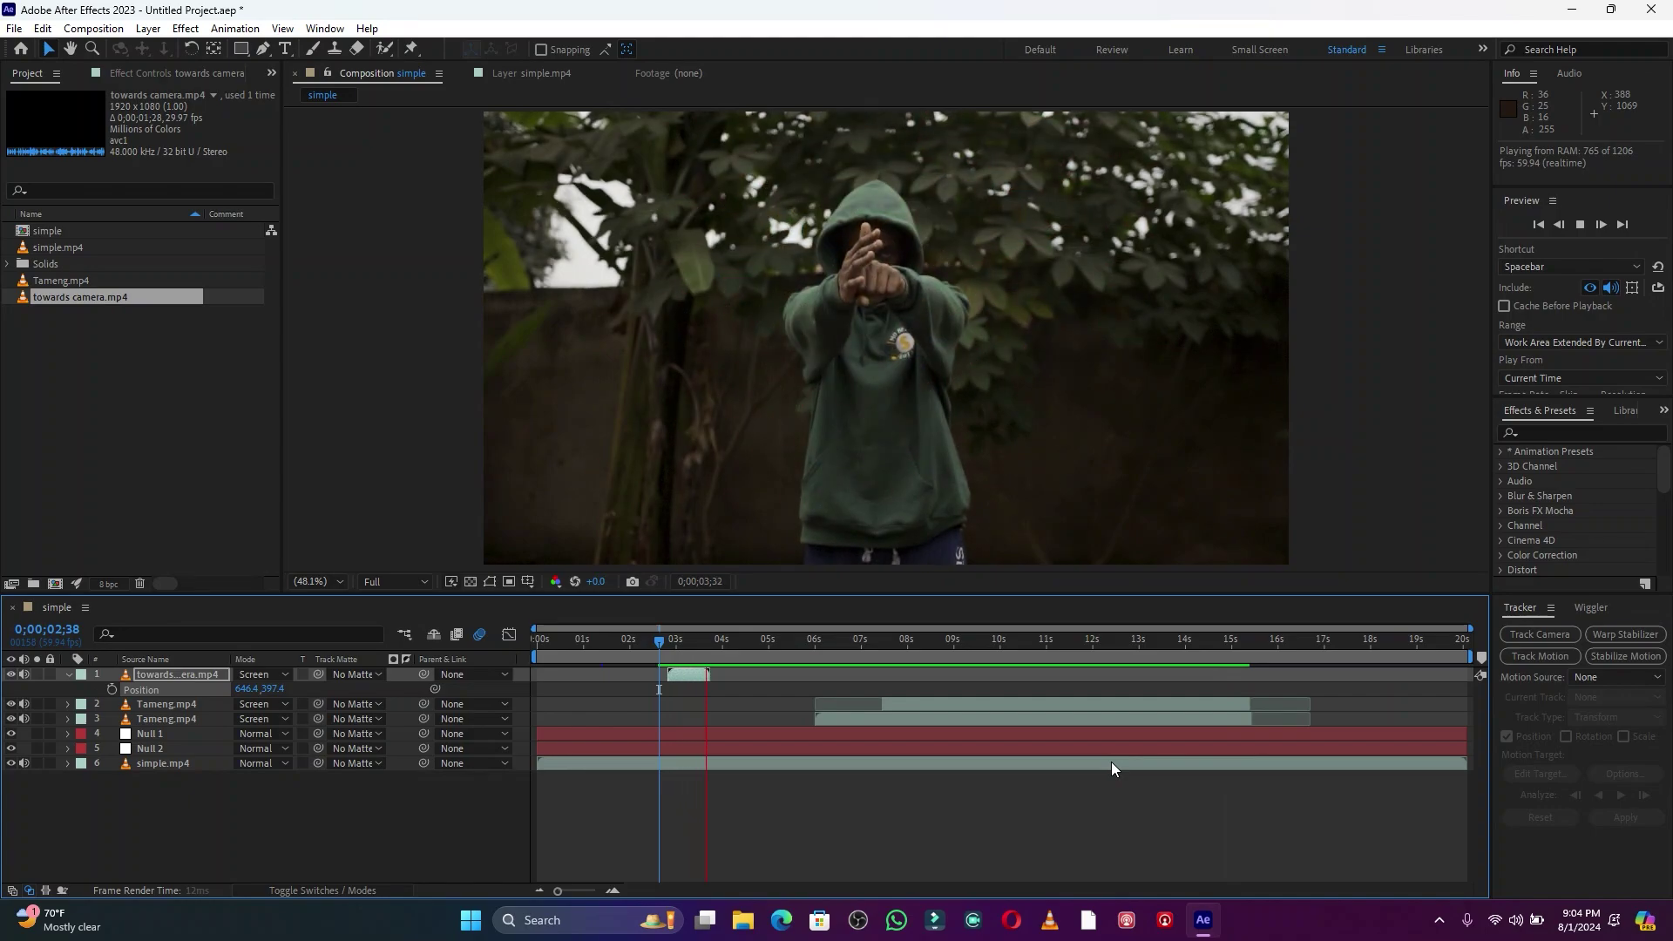